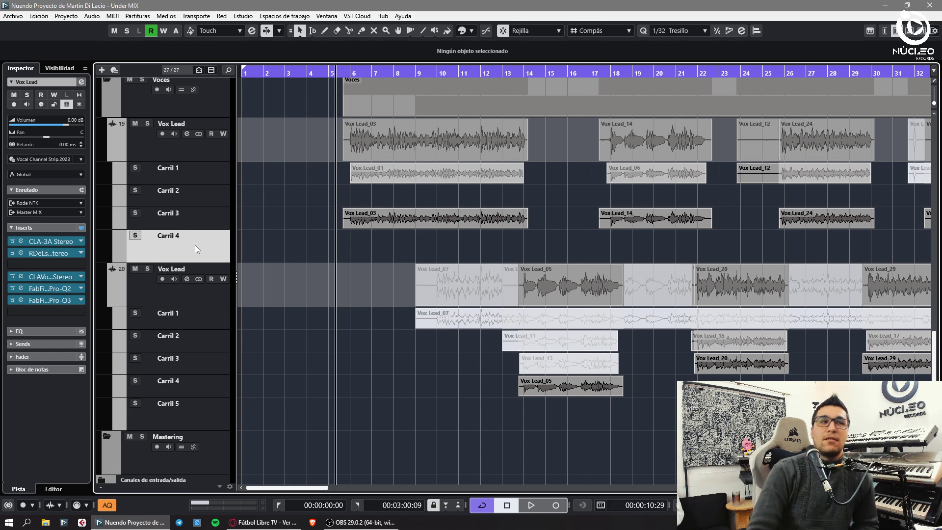
Play the song from around bar 3 to hear the lead-up to the first Vox Lead entry
{"action": "key", "text": "h"}
{"action": "key", "text": "h"}
{"action": "key", "text": "h"}
{"action": "key", "text": "h"}
{"action": "key", "text": "h"}
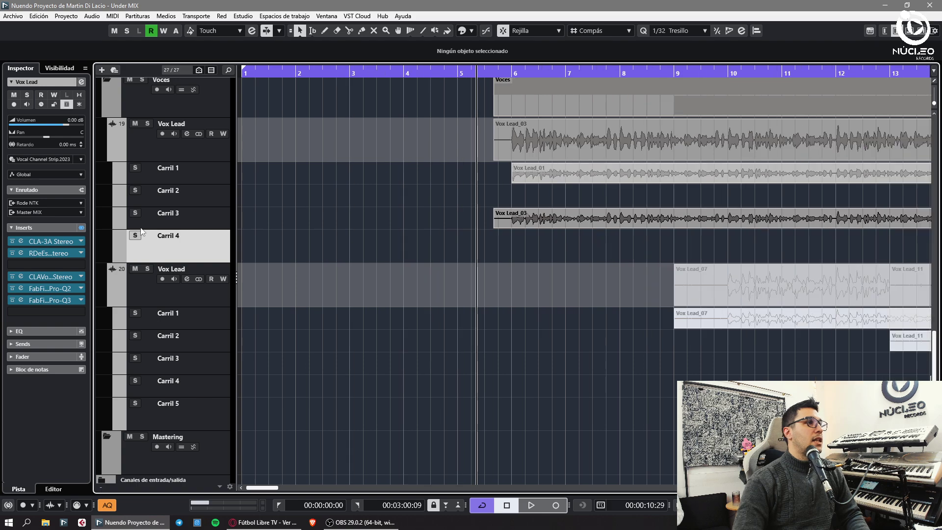
{"action": "key", "text": "g"}
{"action": "key", "text": "g"}
{"action": "key", "text": "g"}
{"action": "key", "text": "g"}
{"action": "key", "text": "g"}
{"action": "key", "text": "g"}
{"action": "left_click", "coordinate": [285, 73]}
{"action": "key", "text": "space"}
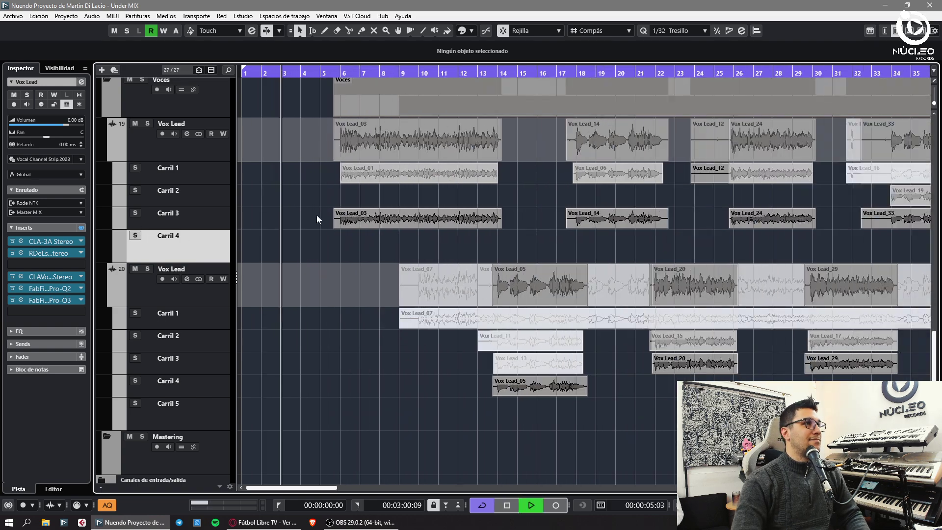
{"action": "scroll", "coordinate": [299, 252], "scroll_direction": "up", "scroll_amount": 5}
{"action": "key", "text": "h"}
{"action": "key", "text": "h"}
{"action": "scroll", "coordinate": [331, 363], "scroll_direction": "down", "scroll_amount": 2}
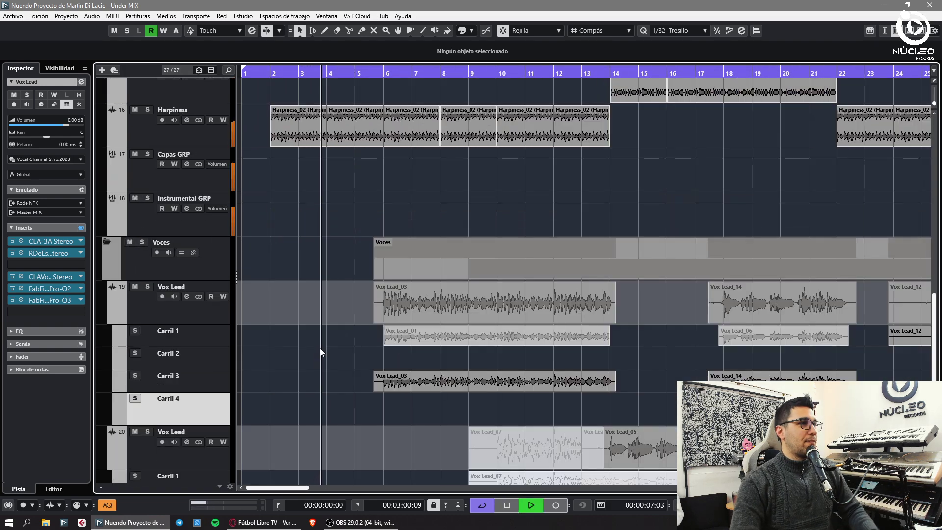
{"action": "key", "text": "h"}
{"action": "scroll", "coordinate": [504, 394], "scroll_direction": "down", "scroll_amount": 4}
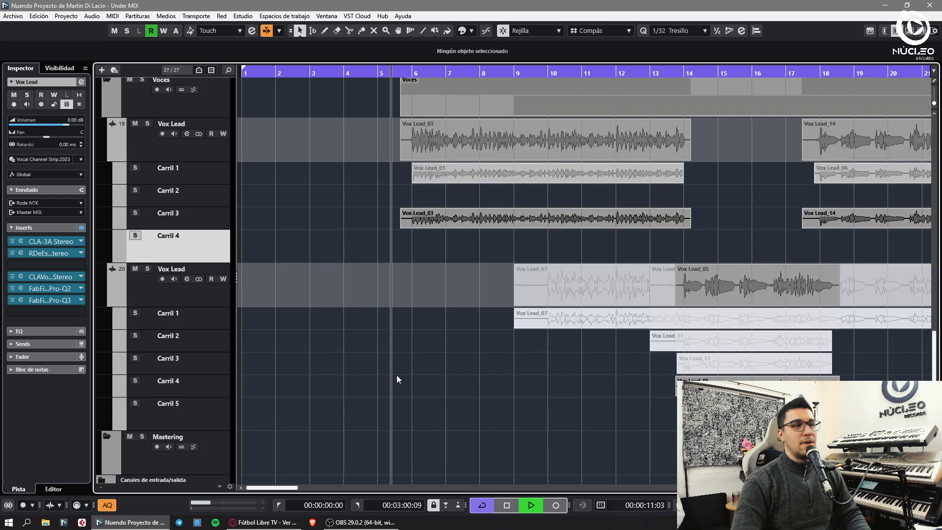
Split Vox Lead_03 at its entry near bar 6, delete the silent lead-in, and extend the remaining clip's start slightly earlier
{"action": "key", "text": "h"}
{"action": "key", "text": "h"}
{"action": "scroll", "coordinate": [396, 375], "scroll_direction": "up", "scroll_amount": 4}
{"action": "key", "text": "h"}
{"action": "key", "text": "h"}
{"action": "key", "text": "h"}
{"action": "scroll", "coordinate": [562, 351], "scroll_direction": "down", "scroll_amount": 2}
{"action": "key", "text": "h"}
{"action": "left_click", "coordinate": [603, 304], "text": "alt"}
{"action": "key", "text": "space"}
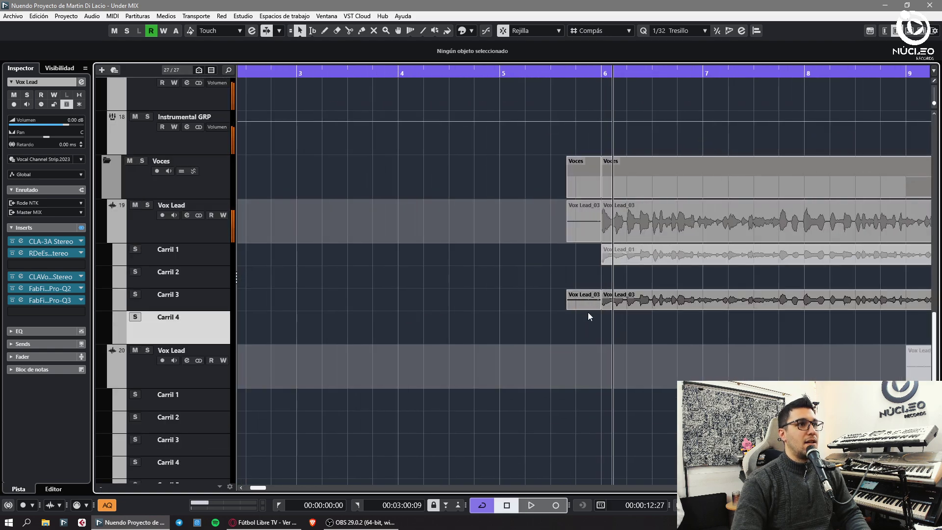
{"action": "left_click", "coordinate": [586, 304]}
{"action": "key", "text": "Delete"}
{"action": "left_click_drag", "start_coordinate": [604, 311], "coordinate": [595, 311]}
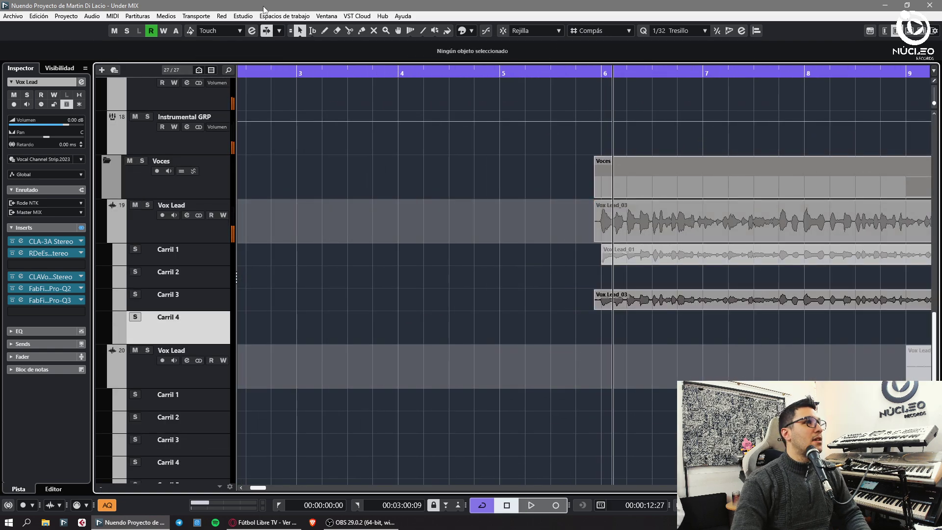
Open the audio system settings in the studio configuration, then close the dialog
{"action": "left_click", "coordinate": [250, 16]}
{"action": "left_click", "coordinate": [295, 276]}
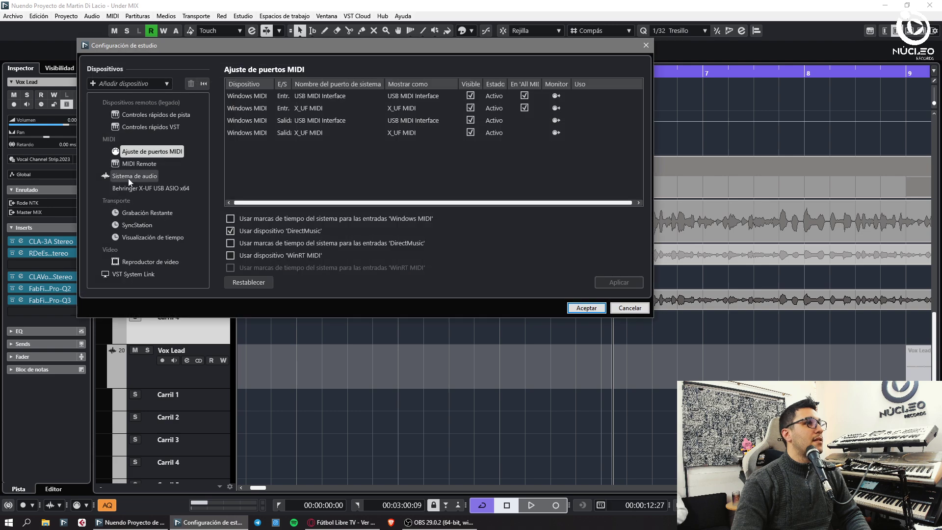
{"action": "left_click", "coordinate": [170, 180]}
{"action": "left_click", "coordinate": [363, 418]}
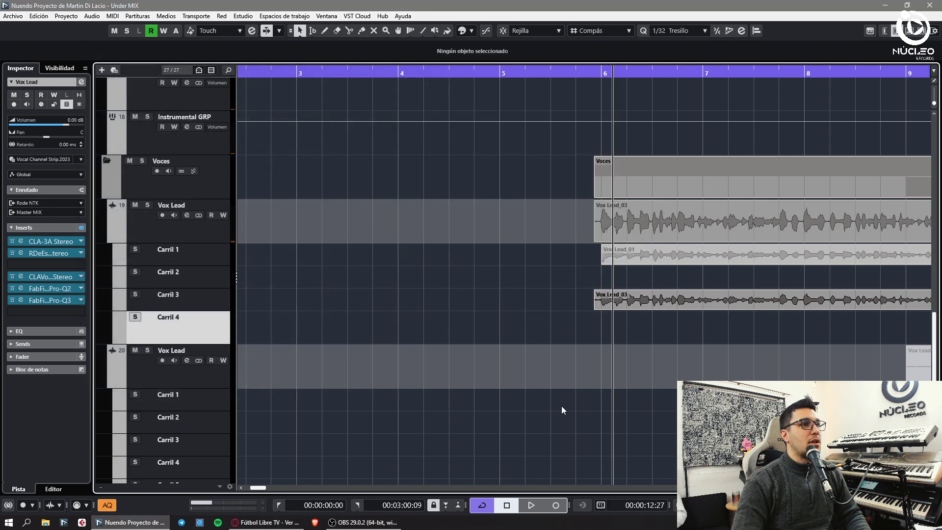
During playback, raise the Behringer driver's ASIO buffer depth to 25.0 ms and apply it
{"action": "key", "text": "space"}
{"action": "key", "text": "g"}
{"action": "key", "text": "g"}
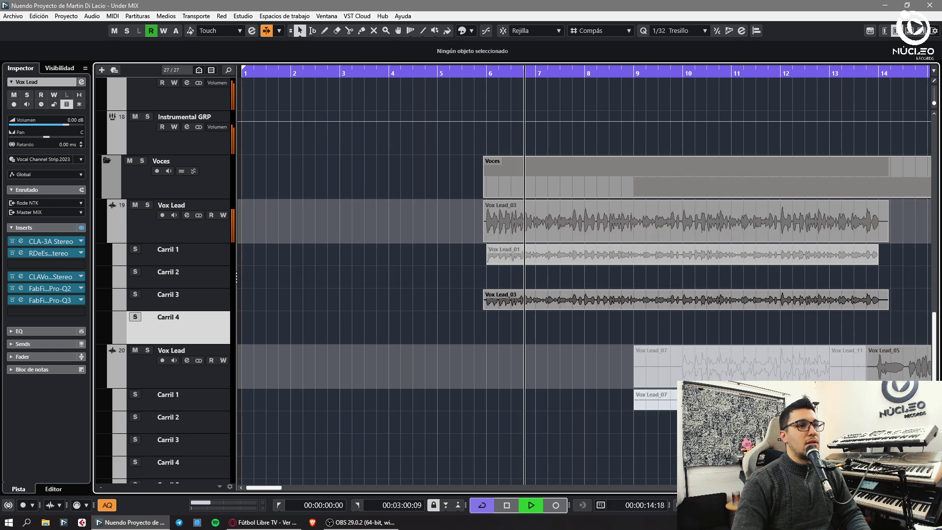
{"action": "left_click", "coordinate": [267, 225]}
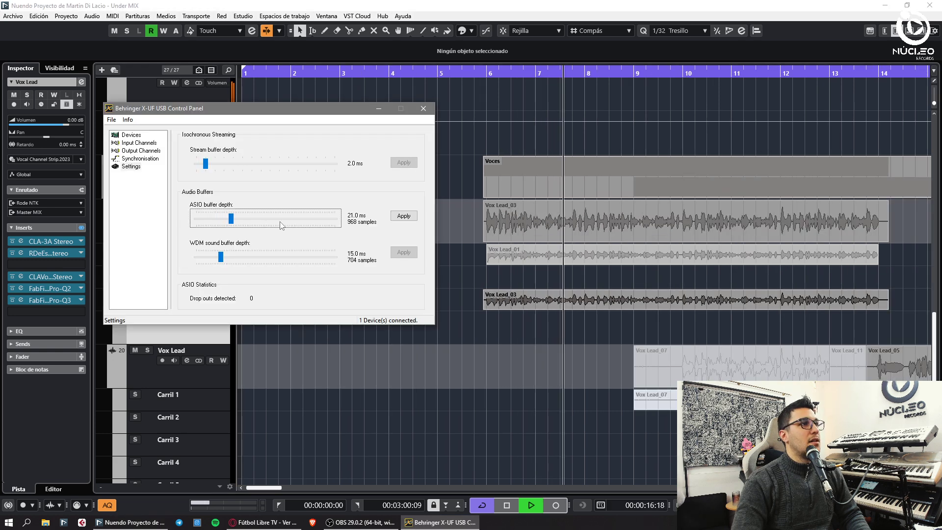
{"action": "left_click", "coordinate": [406, 220]}
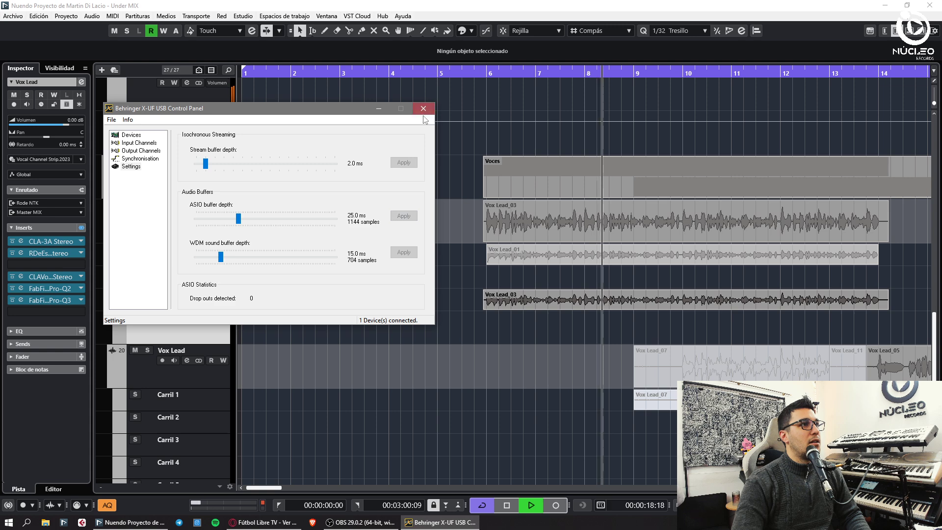
{"action": "left_click", "coordinate": [424, 109]}
Listen to the Vox Lead playback up to about bar 11 and stop it
{"action": "key", "text": "g"}
{"action": "key", "text": "g"}
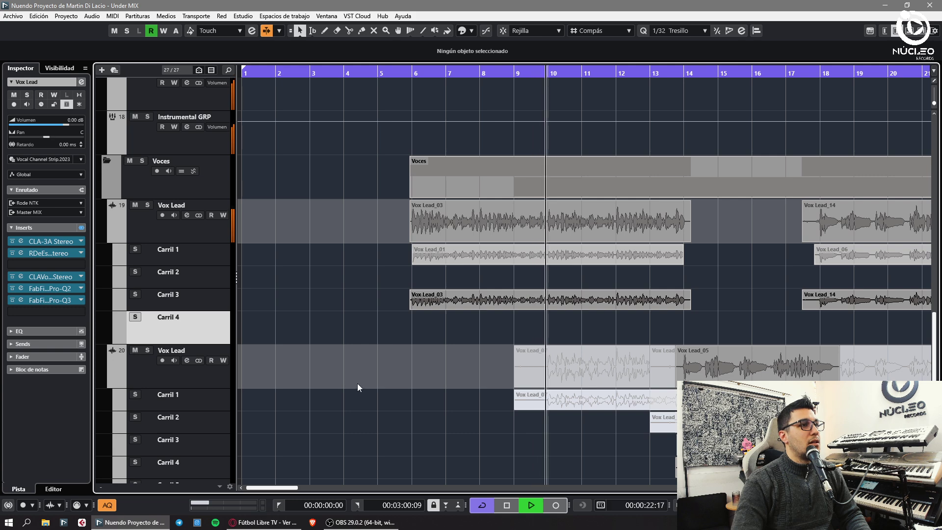
{"action": "key", "text": "h"}
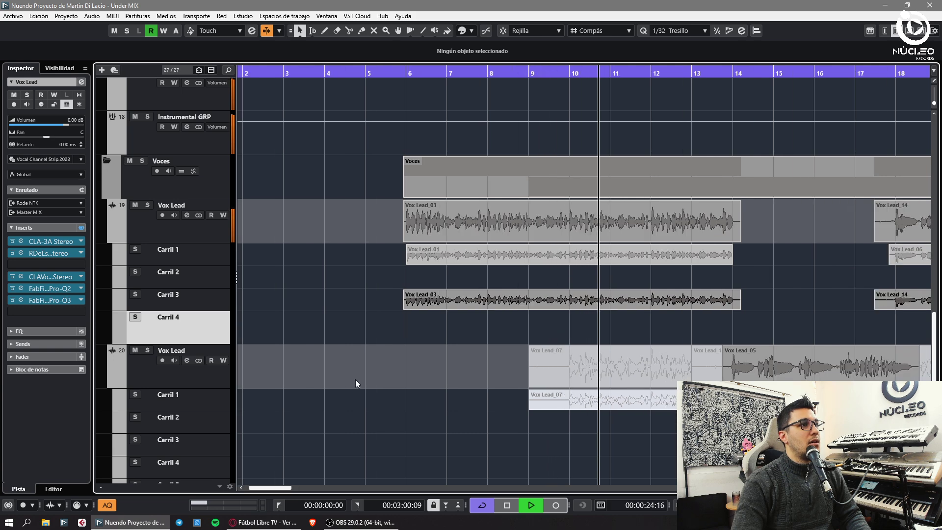
{"action": "key", "text": "space"}
{"action": "key", "text": "g"}
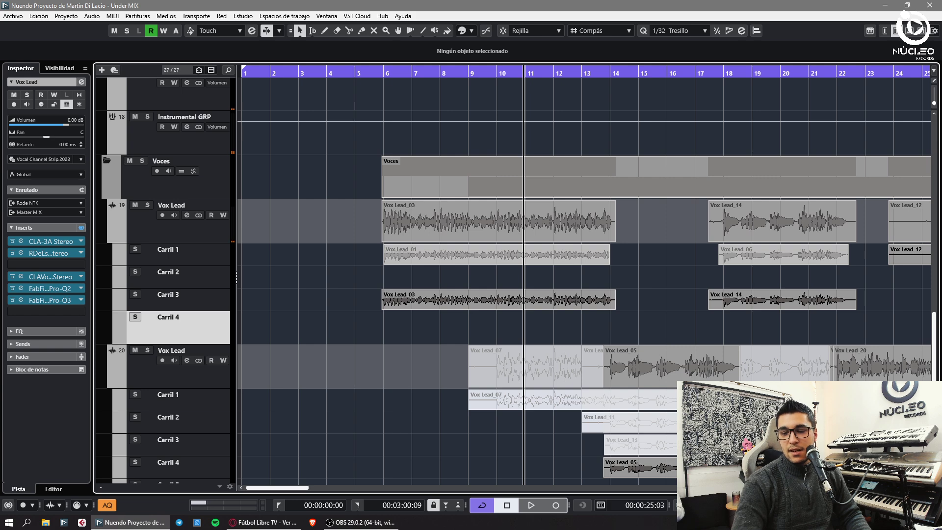
{"action": "key", "text": "alt+Tab"}
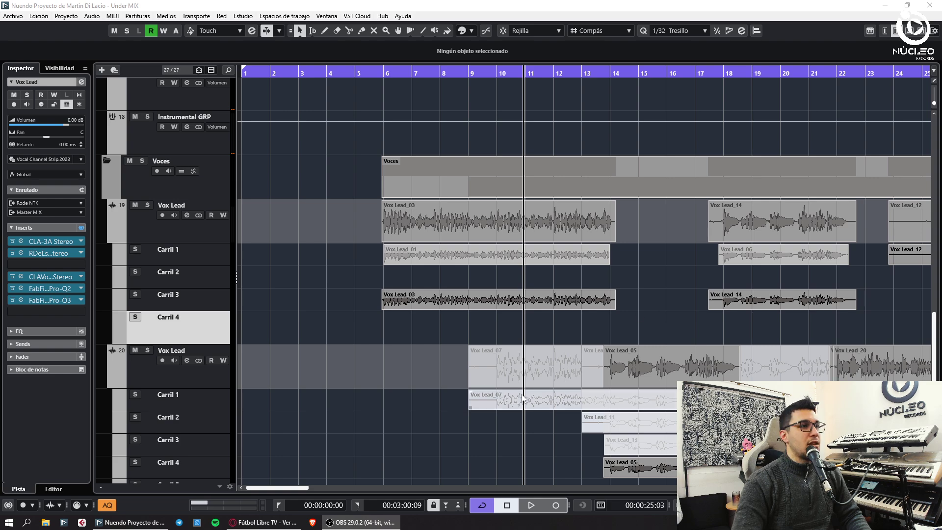
{"action": "left_click", "coordinate": [456, 387]}
Resume playback from around bar 11 and look over the lanes of both Vox Lead tracks
{"action": "key", "text": "space"}
{"action": "key", "text": "h"}
{"action": "key", "text": "h"}
{"action": "key", "text": "g"}
{"action": "key", "text": "g"}
{"action": "key", "text": "g"}
{"action": "scroll", "coordinate": [388, 389], "scroll_direction": "down", "scroll_amount": 3}
{"action": "key", "text": "h"}
{"action": "key", "text": "h"}
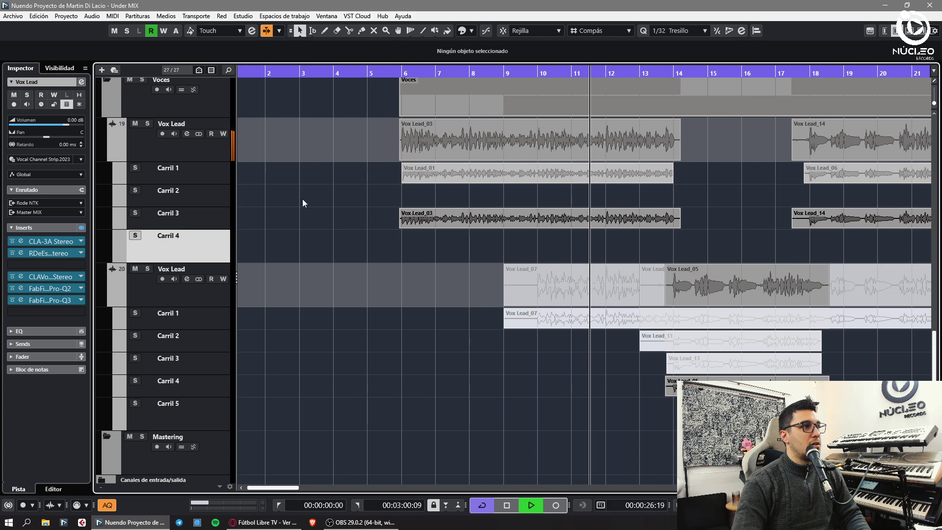
Stop playback and check the audio system latency and ASIO settings in the studio configuration without changing them
{"action": "key", "text": "space"}
{"action": "left_click", "coordinate": [243, 16]}
{"action": "left_click", "coordinate": [413, 279]}
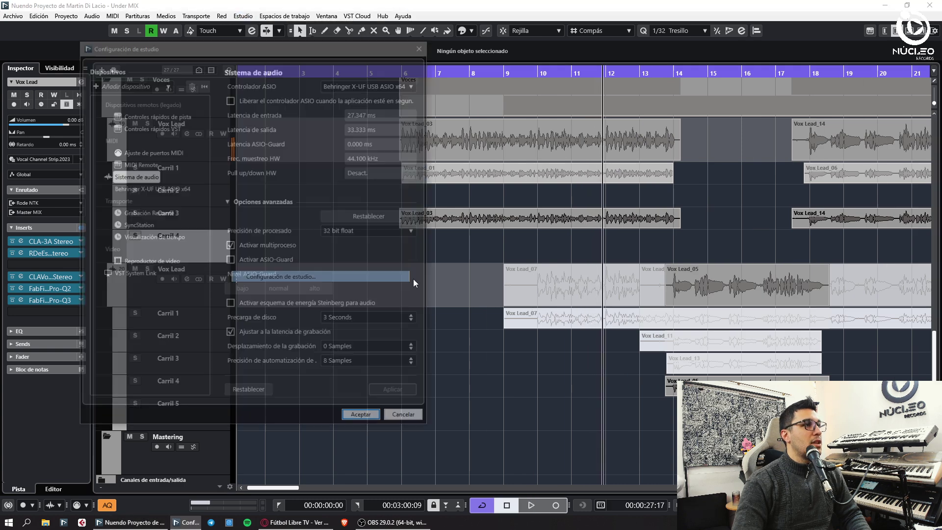
{"action": "left_click", "coordinate": [415, 421]}
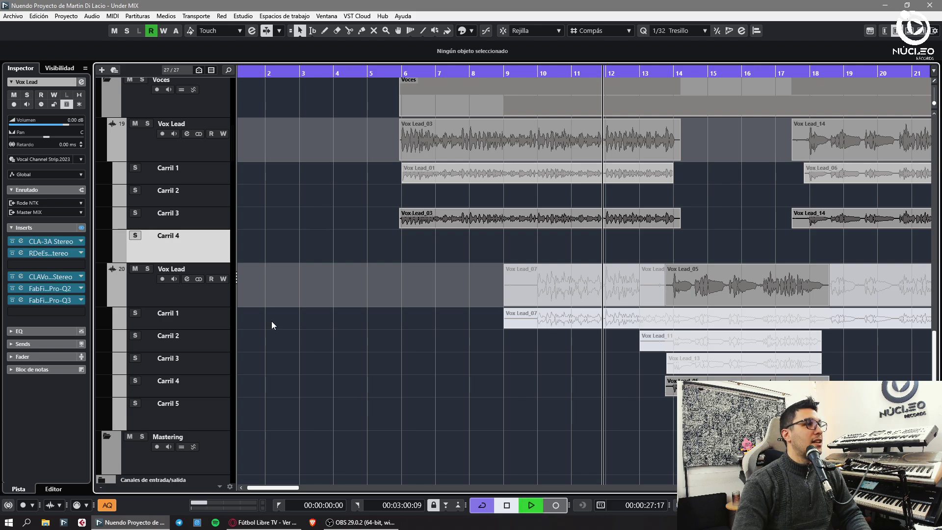
Listen through bars 12 to 18 while examining the clips on both Vox Lead tracks
{"action": "scroll", "coordinate": [208, 281], "scroll_direction": "up", "scroll_amount": 8}
{"action": "scroll", "coordinate": [361, 364], "scroll_direction": "down", "scroll_amount": 9}
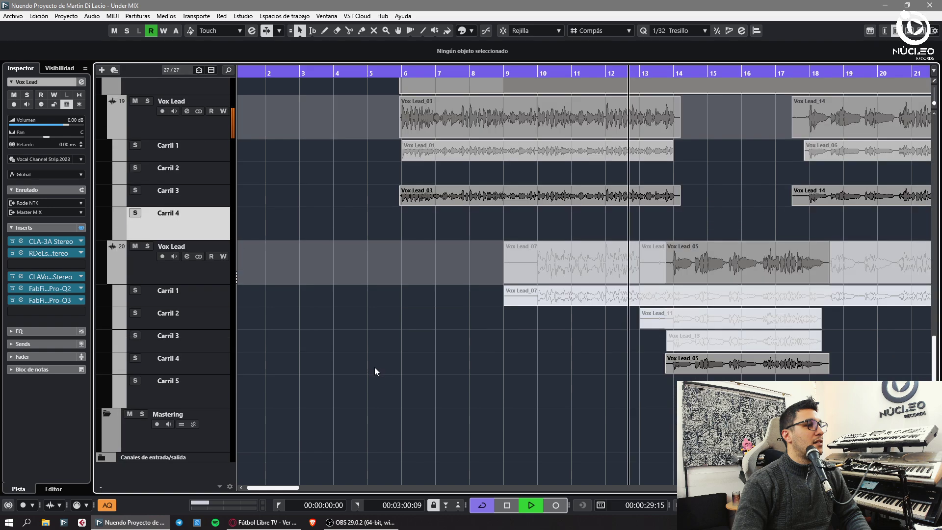
{"action": "scroll", "coordinate": [375, 367], "scroll_direction": "up", "scroll_amount": 5}
{"action": "scroll", "coordinate": [363, 402], "scroll_direction": "down", "scroll_amount": 5}
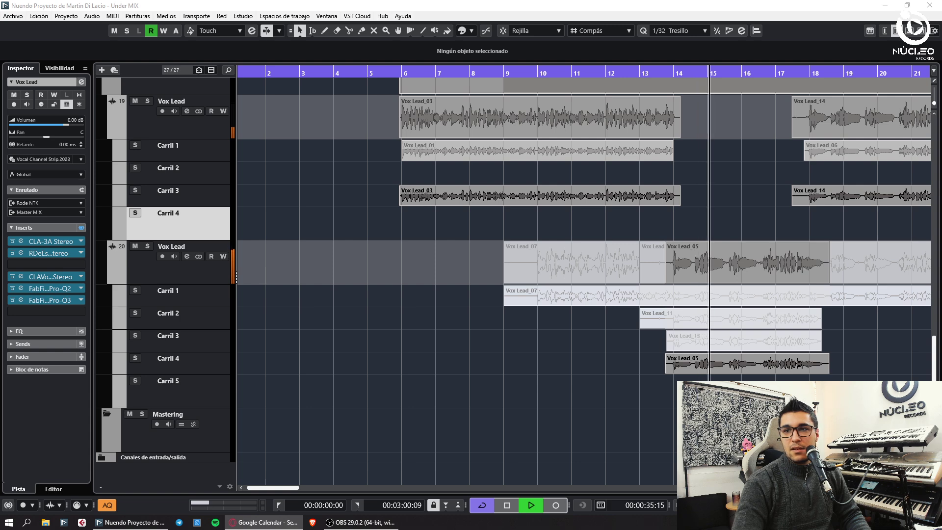
{"action": "left_click", "coordinate": [531, 377]}
{"action": "key", "text": "g"}
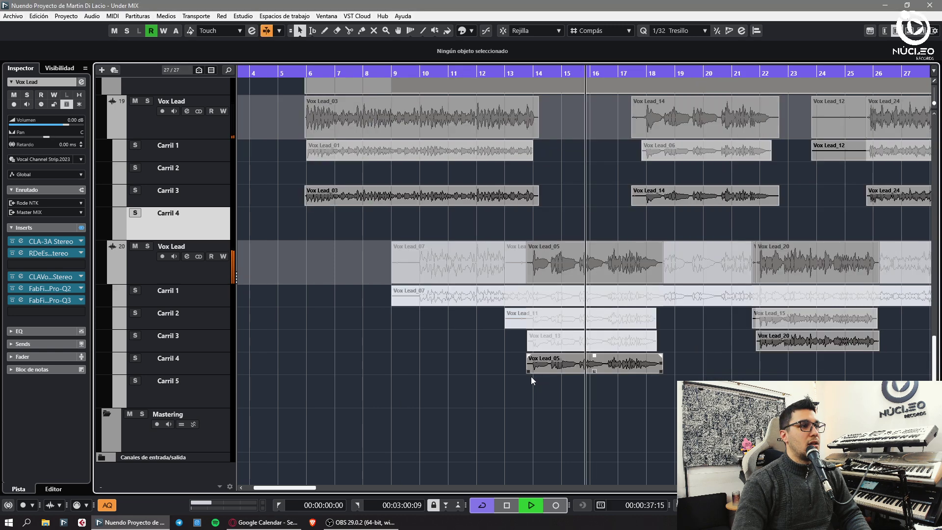
{"action": "key", "text": "h"}
{"action": "key", "text": "h"}
{"action": "key", "text": "g"}
{"action": "key", "text": "g"}
{"action": "key", "text": "g"}
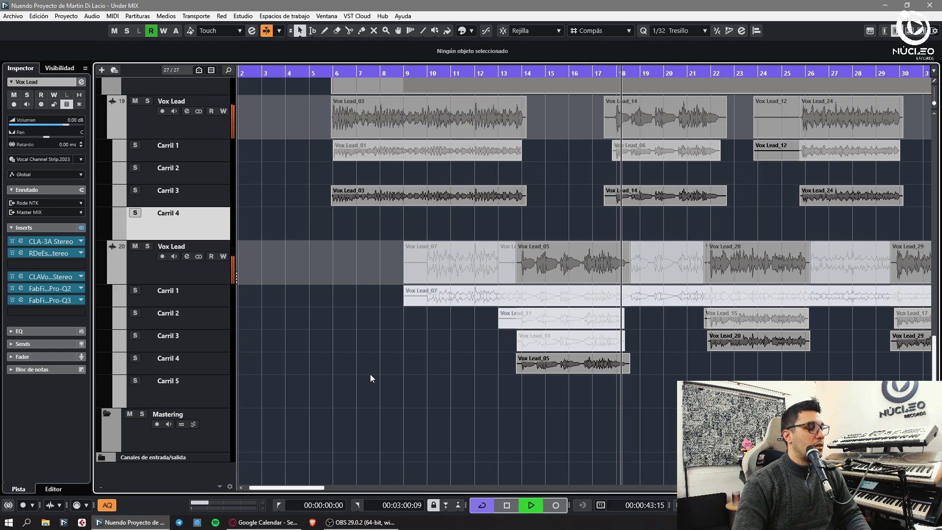
Play again from just before the first vocal entry and increase the height of lane Carril 3 on the first Vox Lead track
{"action": "left_click", "coordinate": [325, 73]}
{"action": "key", "text": "h"}
{"action": "key", "text": "h"}
{"action": "key", "text": "h"}
{"action": "key", "text": "h"}
{"action": "key", "text": "h"}
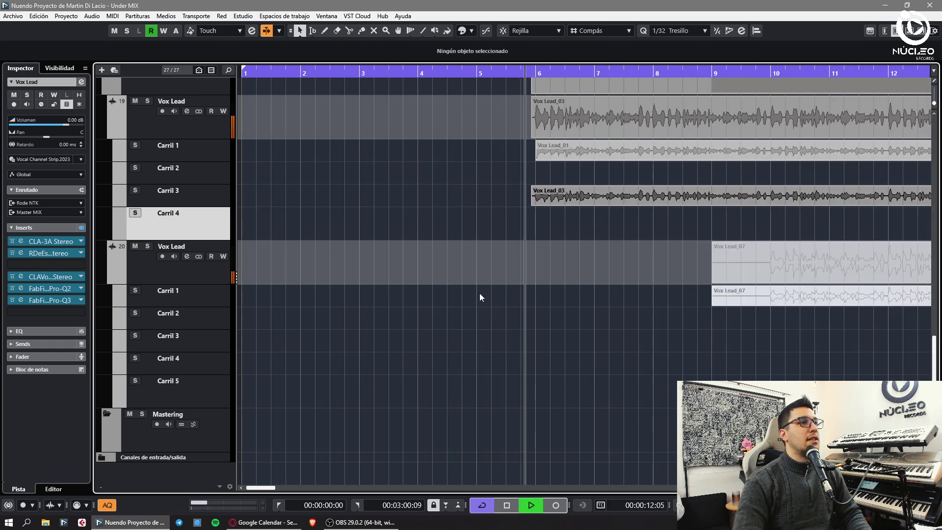
{"action": "key", "text": "h"}
{"action": "key", "text": "h"}
{"action": "key", "text": "h"}
{"action": "key", "text": "h"}
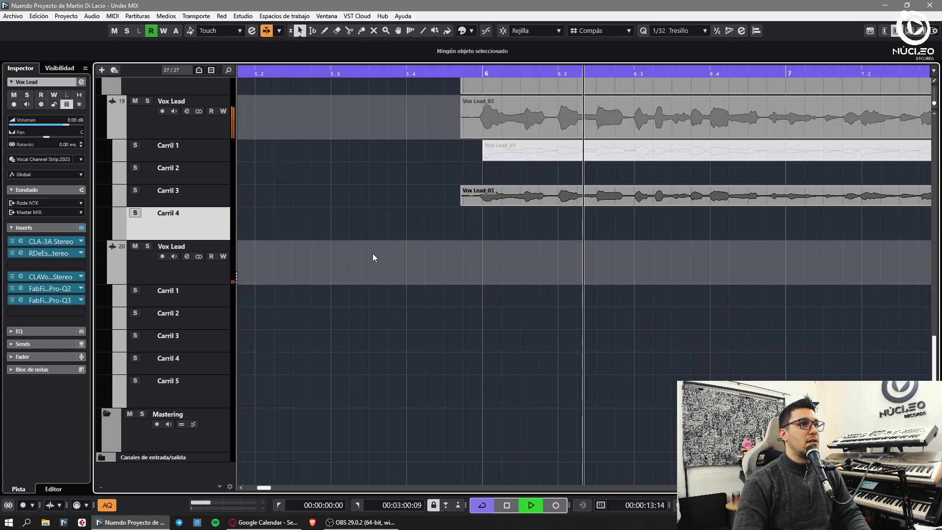
{"action": "left_click", "coordinate": [223, 204]}
{"action": "left_click_drag", "start_coordinate": [219, 207], "coordinate": [211, 283]}
Split Vox Lead_03 on Carril 3 just before bar 6 and delete the short lead-in
{"action": "key", "text": "g"}
{"action": "key", "text": "3"}
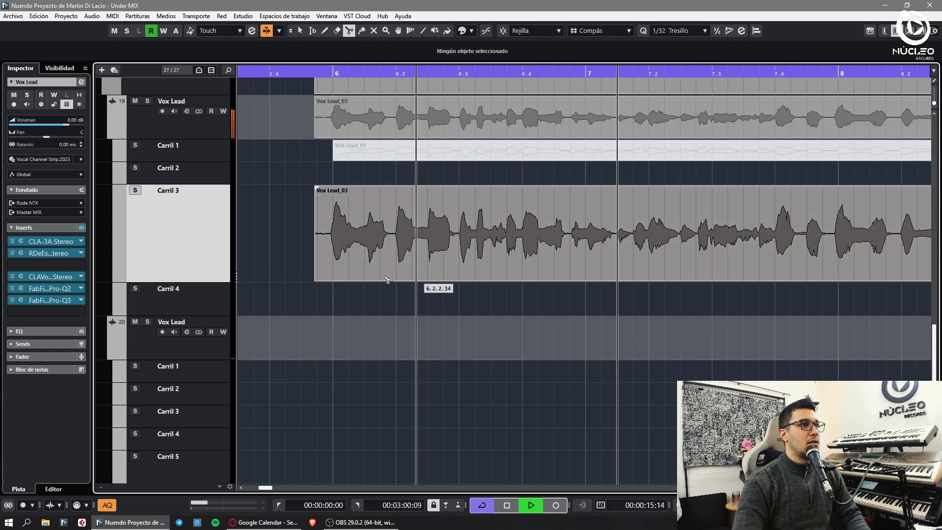
{"action": "left_click", "coordinate": [326, 260]}
{"action": "key", "text": "1"}
{"action": "left_click", "coordinate": [320, 260]}
{"action": "key", "text": "Delete"}
{"action": "left_click", "coordinate": [417, 315]}
{"action": "key", "text": "g"}
{"action": "key", "text": "g"}
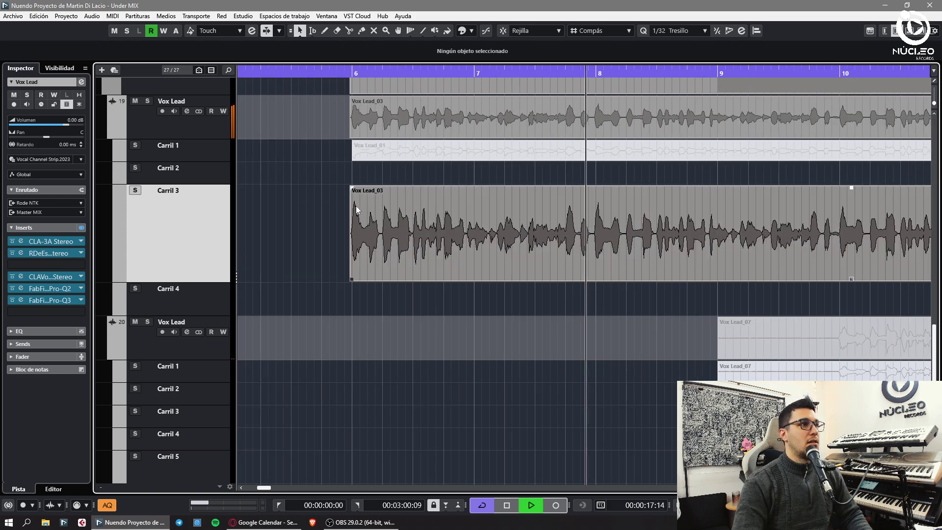
Replay the vocal entry, split Vox Lead_03 on Carril 3 just before beat 6.2, and crossfade the cut
{"action": "key", "text": "g"}
{"action": "left_click", "coordinate": [364, 74]}
{"action": "key", "text": "h"}
{"action": "key", "text": "h"}
{"action": "key", "text": "h"}
{"action": "key", "text": "h"}
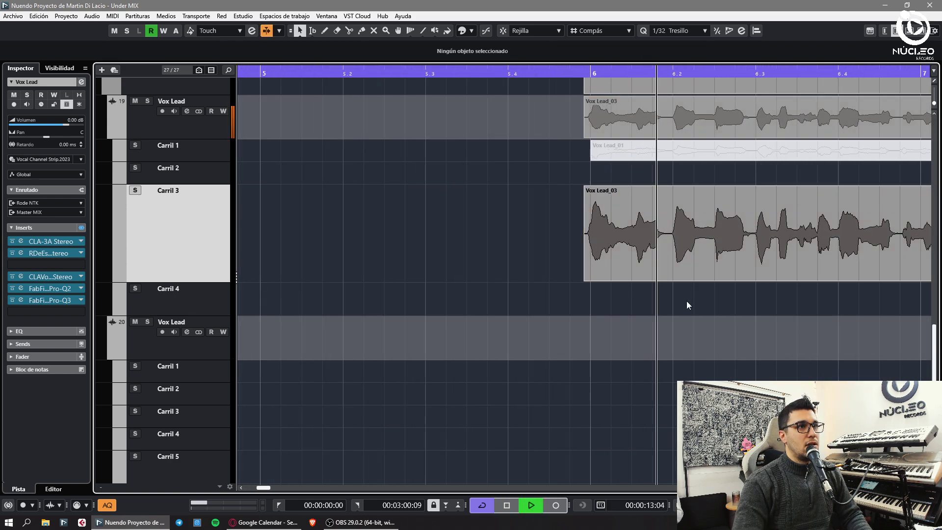
{"action": "left_click", "coordinate": [668, 275], "text": "alt"}
{"action": "left_click_drag", "start_coordinate": [662, 291], "coordinate": [788, 279]}
{"action": "key", "text": "x"}
{"action": "left_click", "coordinate": [785, 290]}
Split Vox Lead_03 on Carril 3 just before beat 6.4 and crossfade the two pieces
{"action": "scroll", "coordinate": [736, 285], "scroll_direction": "right", "scroll_amount": 3}
{"action": "left_click", "coordinate": [588, 276], "text": "alt"}
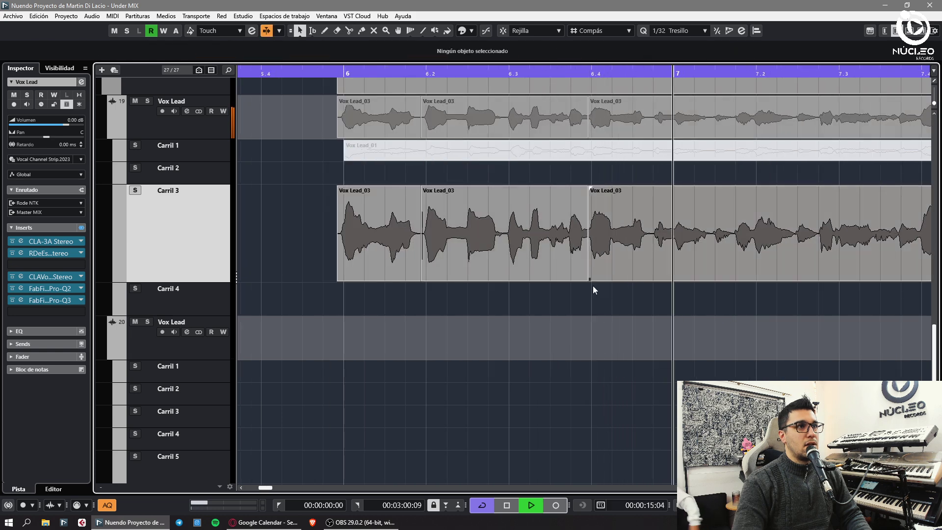
{"action": "left_click_drag", "start_coordinate": [573, 294], "coordinate": [685, 263]}
{"action": "key", "text": "x"}
{"action": "left_click", "coordinate": [680, 291]}
Split Vox Lead_03 on Carril 3 just before beat 7.2 and crossfade the cut
{"action": "scroll", "coordinate": [638, 285], "scroll_direction": "right", "scroll_amount": 3}
{"action": "left_click", "coordinate": [565, 275], "text": "alt"}
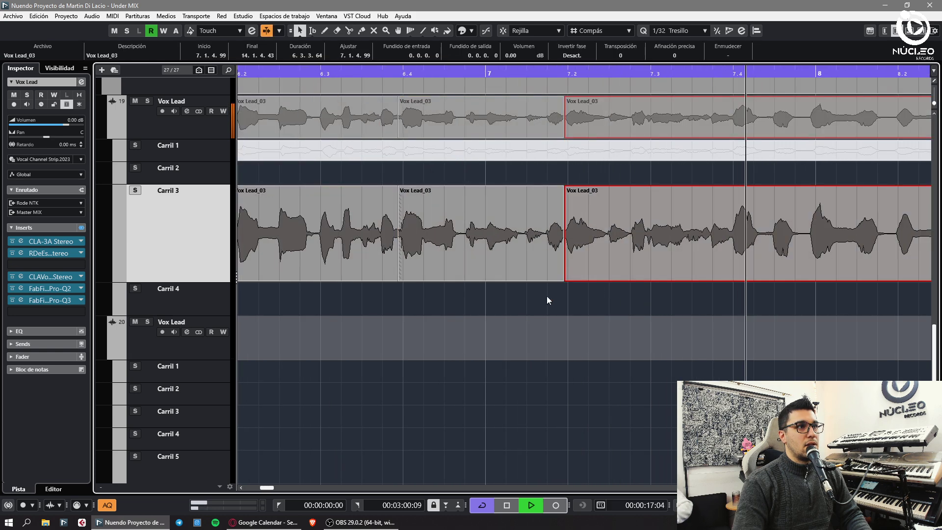
{"action": "key", "text": "x"}
{"action": "left_click", "coordinate": [598, 302]}
Split Vox Lead_03 on Carril 3 just before bar 8 and crossfade the two pieces
{"action": "scroll", "coordinate": [598, 304], "scroll_direction": "right", "scroll_amount": 4}
{"action": "left_click_drag", "start_coordinate": [547, 296], "coordinate": [638, 275]}
{"action": "left_click", "coordinate": [585, 276], "text": "alt"}
{"action": "key", "text": "x"}
{"action": "left_click", "coordinate": [656, 300]}
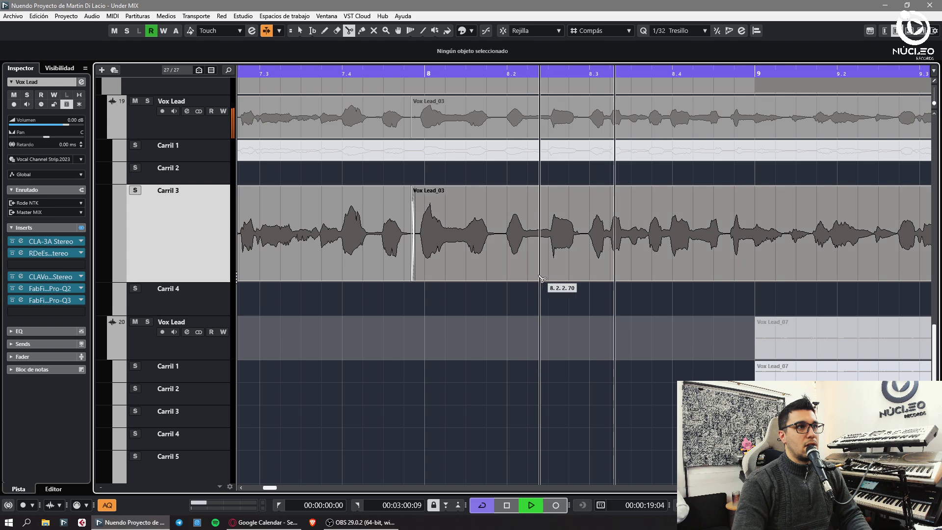
Split Vox Lead_03 on both sides of the short syllable at beat 8.2 and apply a crossfade
{"action": "left_click", "coordinate": [534, 276], "text": "alt"}
{"action": "left_click_drag", "start_coordinate": [561, 276], "coordinate": [511, 269]}
{"action": "key", "text": "x"}
{"action": "left_click", "coordinate": [497, 265], "text": "alt"}
{"action": "left_click", "coordinate": [469, 306]}
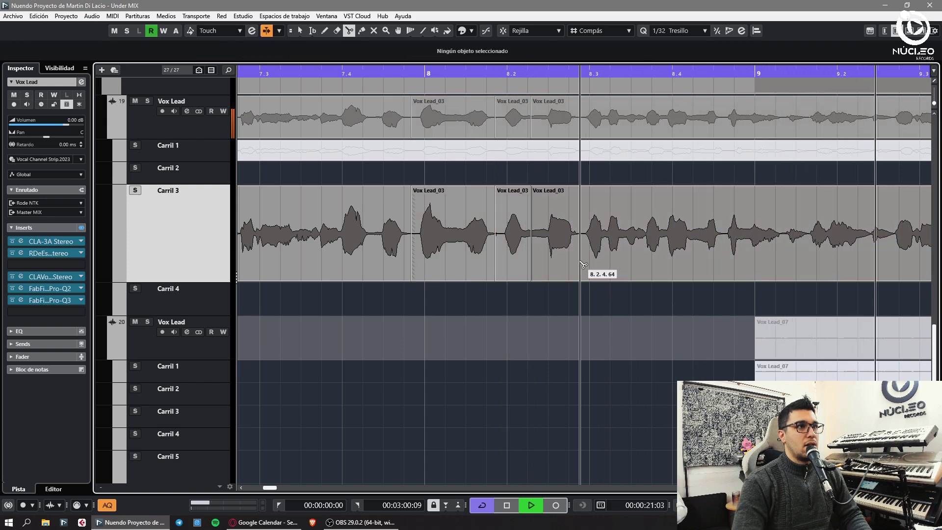
Split Vox Lead_03 on Carril 3 just before beat 8.3 and crossfade the cut
{"action": "left_click", "coordinate": [582, 264], "text": "alt"}
{"action": "key", "text": "x"}
{"action": "left_click", "coordinate": [559, 313]}
{"action": "scroll", "coordinate": [560, 314], "scroll_direction": "right", "scroll_amount": 3}
Split Vox Lead_03 on Carril 3 shortly before bar 9 and crossfade the two pieces
{"action": "left_click_drag", "start_coordinate": [549, 304], "coordinate": [664, 276]}
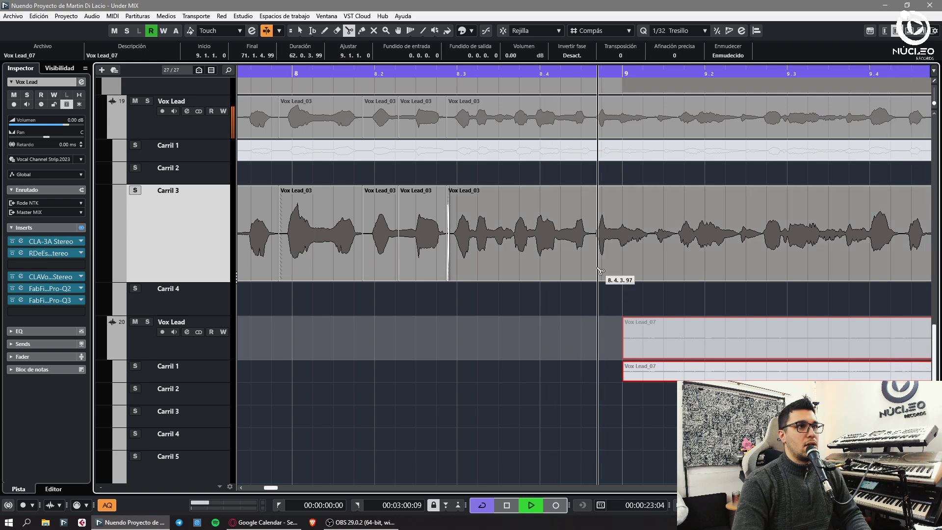
{"action": "left_click", "coordinate": [592, 271], "text": "alt"}
{"action": "key", "text": "x"}
{"action": "left_click", "coordinate": [663, 271]}
{"action": "left_click", "coordinate": [634, 293]}
Split Vox Lead_03 on Carril 3 between bar 11 and beat 11.2 and crossfade the cut
{"action": "key", "text": "g"}
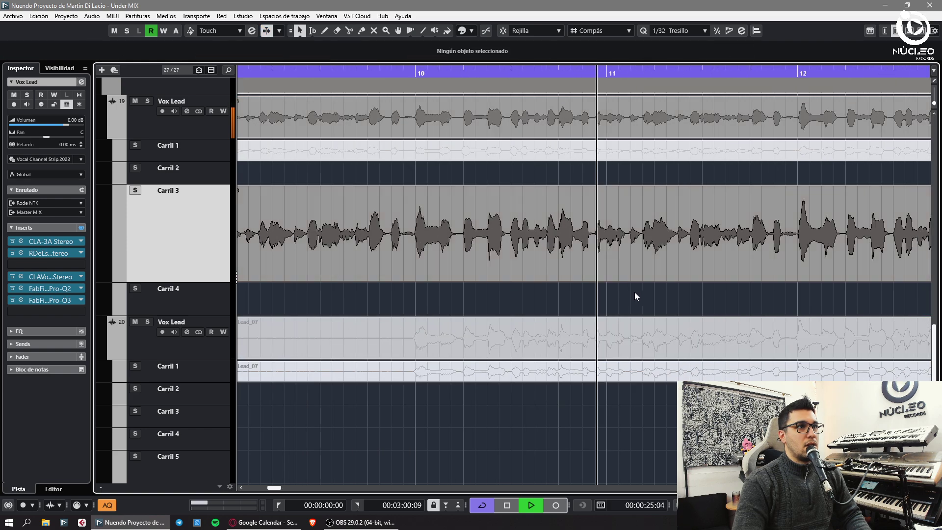
{"action": "key", "text": "h"}
{"action": "key", "text": "h"}
{"action": "left_click", "coordinate": [566, 276], "text": "alt"}
{"action": "left_click_drag", "start_coordinate": [587, 275], "coordinate": [586, 278]}
{"action": "key", "text": "x"}
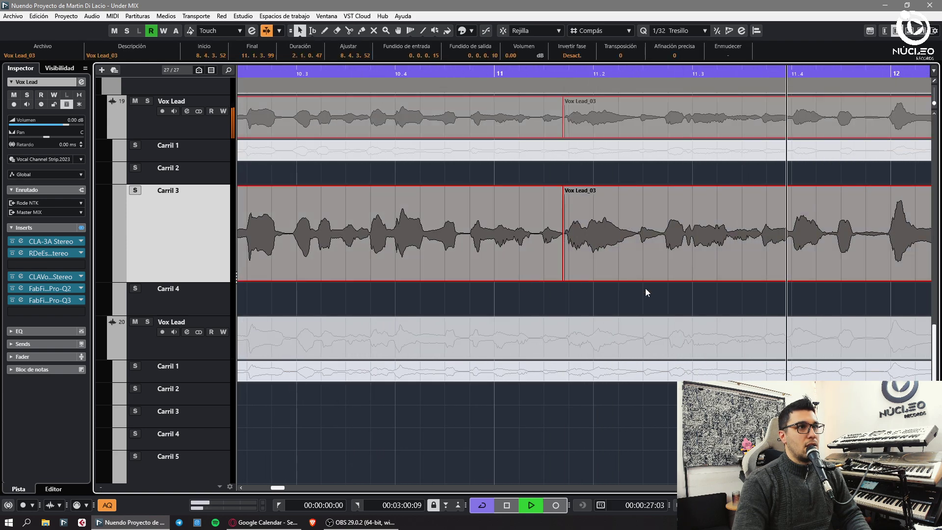
{"action": "left_click", "coordinate": [646, 290]}
Split Vox Lead_03 on Carril 3 on both sides of the short syllable after beat 11.4, crossfading the first cut
{"action": "scroll", "coordinate": [638, 288], "scroll_direction": "right", "scroll_amount": 3}
{"action": "left_click", "coordinate": [590, 266], "text": "alt"}
{"action": "left_click", "coordinate": [620, 269], "text": "alt"}
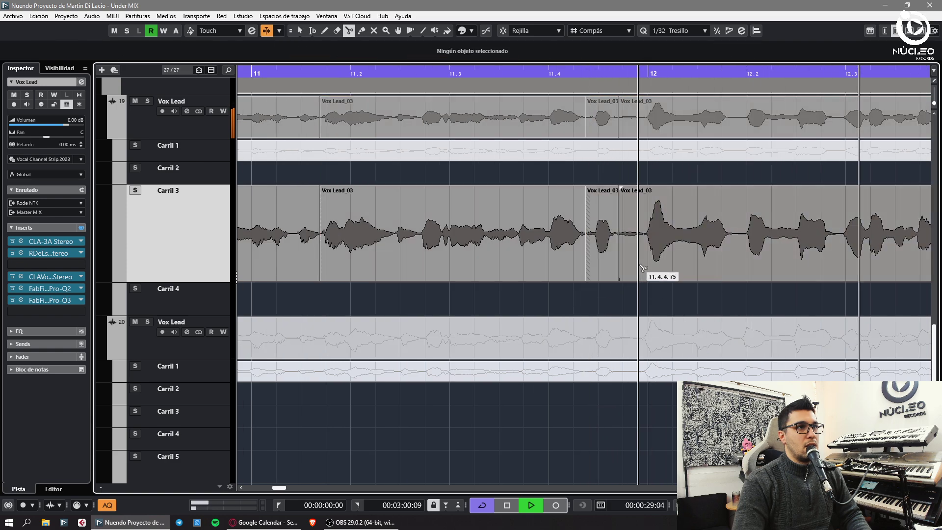
Split Vox Lead_03 just before bar 12 and delete the quiet piece between the last two cuts
{"action": "left_click", "coordinate": [639, 267], "text": "alt"}
{"action": "left_click", "coordinate": [637, 273]}
{"action": "key", "text": "Delete"}
{"action": "left_click", "coordinate": [675, 274]}
{"action": "left_click", "coordinate": [643, 303]}
Split Vox Lead_03 on Carril 3 between bar 13 and beat 13.2 and crossfade the cut
{"action": "scroll", "coordinate": [636, 306], "scroll_direction": "right", "scroll_amount": 4}
{"action": "left_click", "coordinate": [620, 273], "text": "alt"}
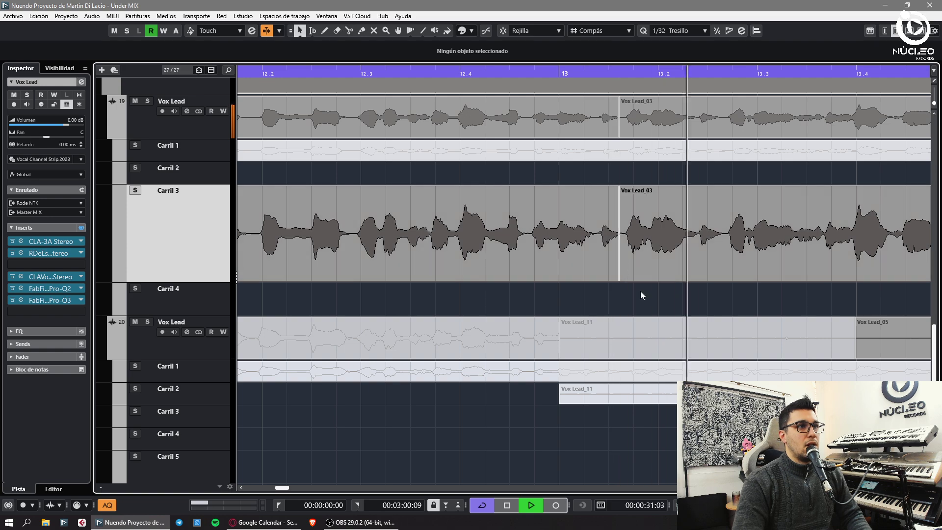
{"action": "left_click_drag", "start_coordinate": [620, 278], "coordinate": [618, 278]}
{"action": "left_click", "coordinate": [646, 293]}
Split Vox Lead_03 on Carril 3 just after bar 14 and delete its silent tail
{"action": "scroll", "coordinate": [638, 286], "scroll_direction": "right", "scroll_amount": 4}
{"action": "left_click", "coordinate": [733, 270], "text": "alt"}
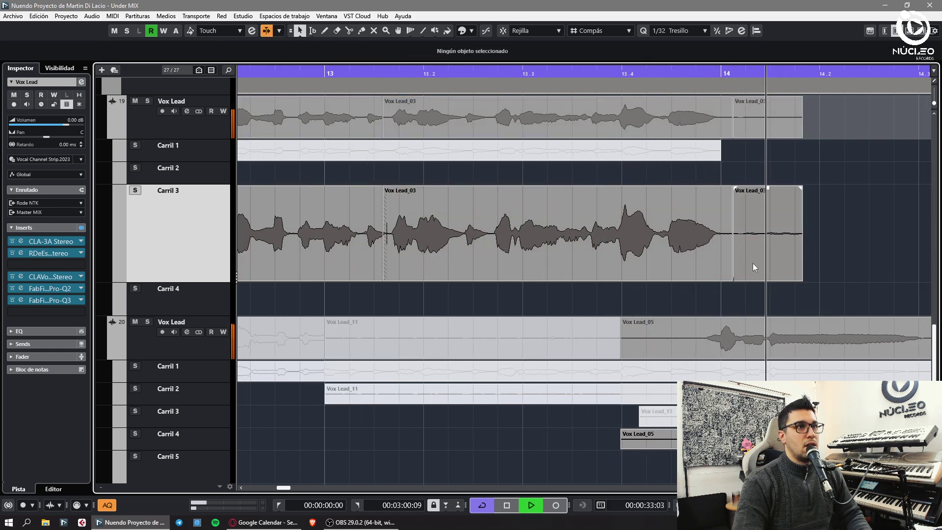
{"action": "left_click", "coordinate": [754, 265]}
{"action": "key", "text": "Delete"}
{"action": "key", "text": "End"}
{"action": "scroll", "coordinate": [834, 263], "scroll_direction": "right", "scroll_amount": 5}
{"action": "key", "text": "g"}
{"action": "key", "text": "space"}
{"action": "key", "text": "g"}
{"action": "key", "text": "g"}
{"action": "key", "text": "g"}
{"action": "key", "text": "g"}
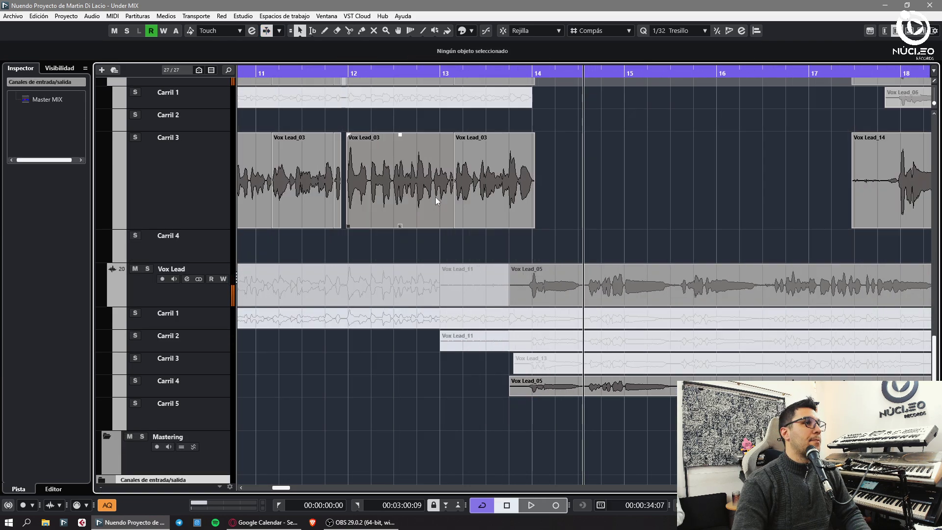
{"action": "key", "text": "g"}
{"action": "key", "text": "g"}
{"action": "key", "text": "g"}
{"action": "key", "text": "g"}
{"action": "key", "text": "g"}
{"action": "key", "text": "g"}
{"action": "key", "text": "g"}
{"action": "key", "text": "g"}
{"action": "key", "text": "g"}
{"action": "key", "text": "g"}
{"action": "scroll", "coordinate": [433, 250], "scroll_direction": "down", "scroll_amount": 1}
{"action": "key", "text": "h"}
{"action": "key", "text": "h"}
{"action": "key", "text": "h"}
{"action": "key", "text": "h"}
{"action": "key", "text": "h"}
{"action": "key", "text": "h"}
{"action": "key", "text": "h"}
{"action": "key", "text": "h"}
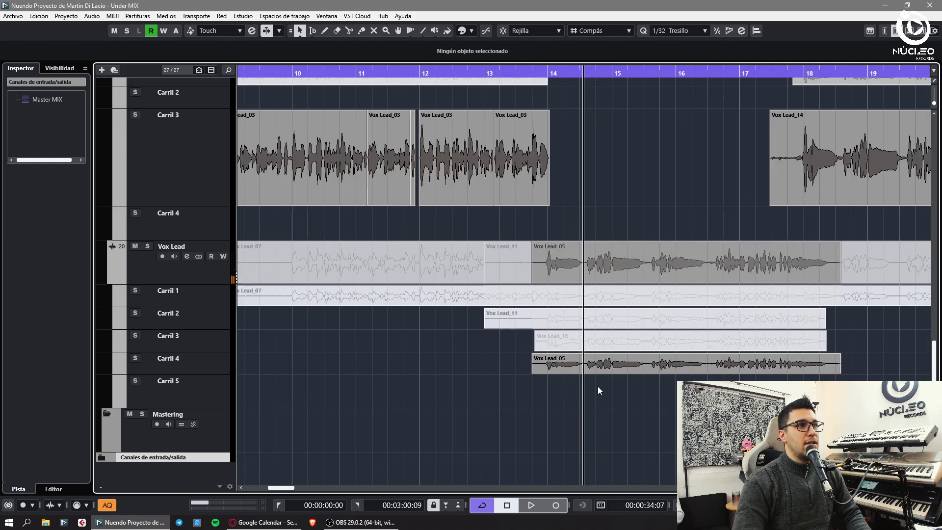
Move all Vox Lead_03 pieces from Carril 3 to a new audio track below the existing tracks
{"action": "key", "text": "g"}
{"action": "key", "text": "g"}
{"action": "key", "text": "g"}
{"action": "left_click_drag", "start_coordinate": [334, 171], "coordinate": [335, 171]}
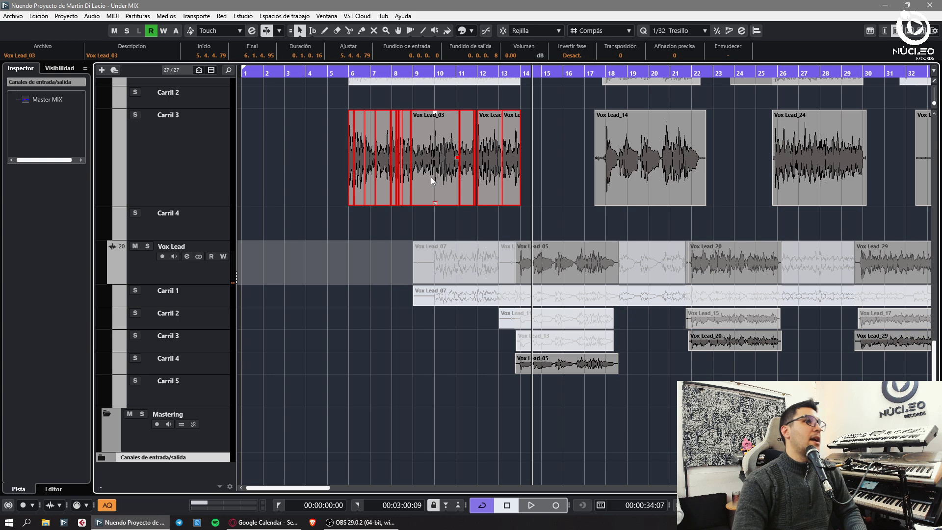
{"action": "left_click_drag", "start_coordinate": [415, 166], "coordinate": [415, 476]}
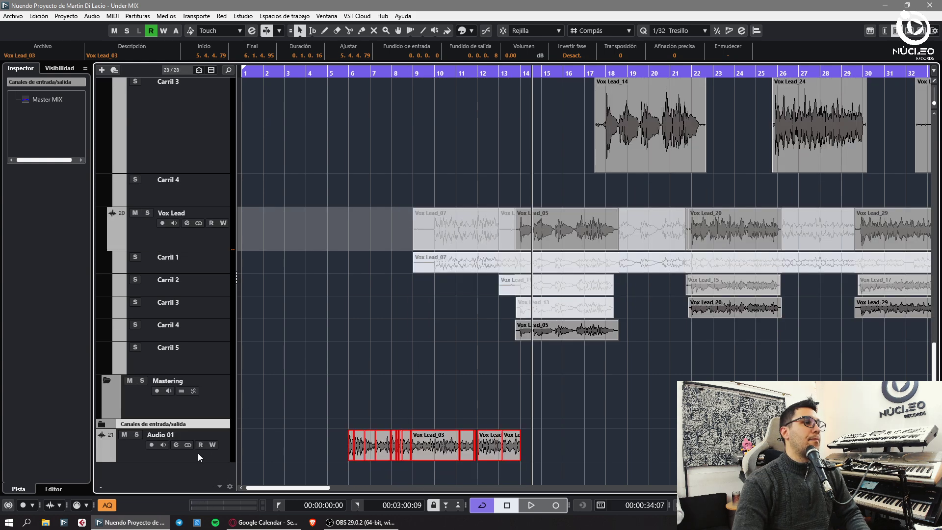
Rename the new audio track as Vox Lead Tune and place it above the Mastering folder
{"action": "double_click", "coordinate": [181, 435]}
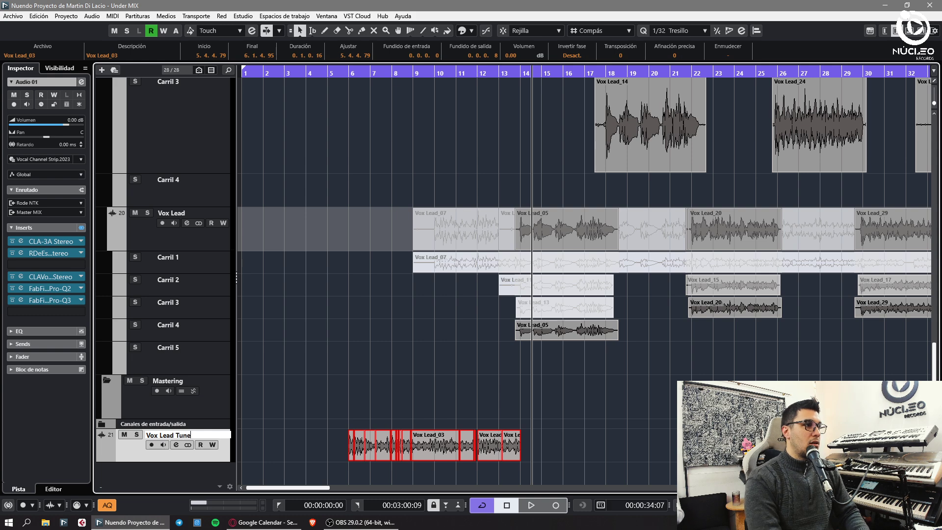
{"action": "left_click_drag", "start_coordinate": [154, 385], "coordinate": [155, 384]}
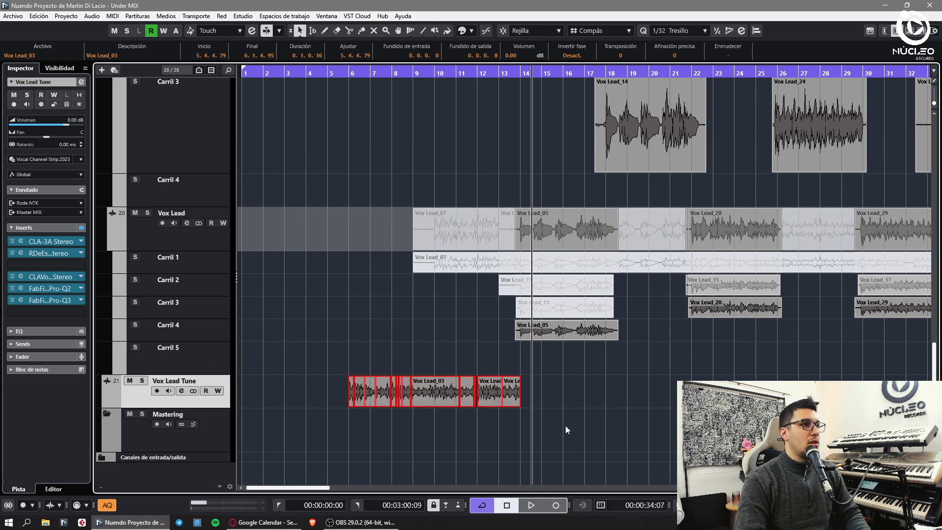
{"action": "left_click", "coordinate": [566, 425]}
Play the arrangement around bar 15 to review the vocal tracks
{"action": "key", "text": "space"}
{"action": "key", "text": "h"}
{"action": "key", "text": "h"}
{"action": "key", "text": "h"}
{"action": "key", "text": "h"}
{"action": "key", "text": "h"}
{"action": "key", "text": "h"}
{"action": "key", "text": "h"}
{"action": "key", "text": "h"}
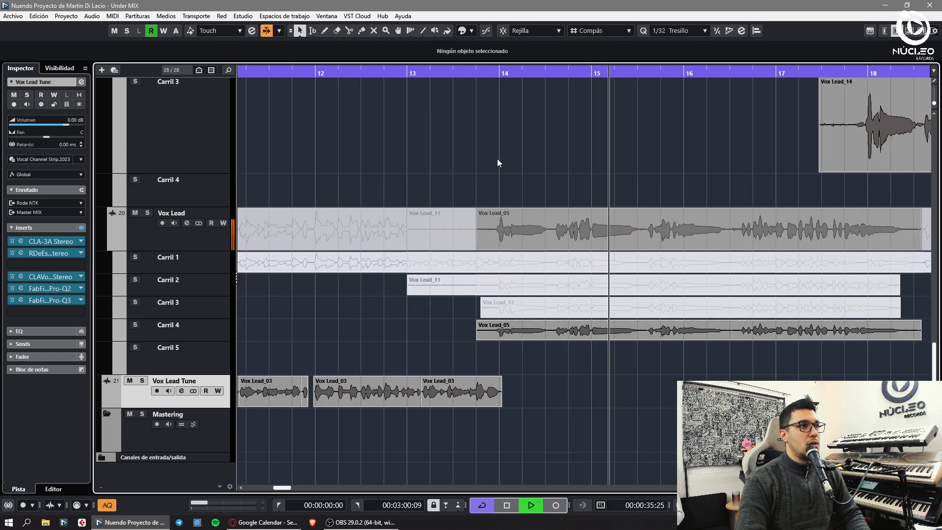
Stop playback and undo moving the Vox Lead_03 pieces to the Vox Lead Tune track
{"action": "key", "text": "space"}
{"action": "key", "text": "g"}
{"action": "key", "text": "g"}
{"action": "key", "text": "g"}
{"action": "key", "text": "g"}
{"action": "key", "text": "g"}
{"action": "key", "text": "g"}
{"action": "key", "text": "ctrl+z"}
{"action": "key", "text": "ctrl+z"}
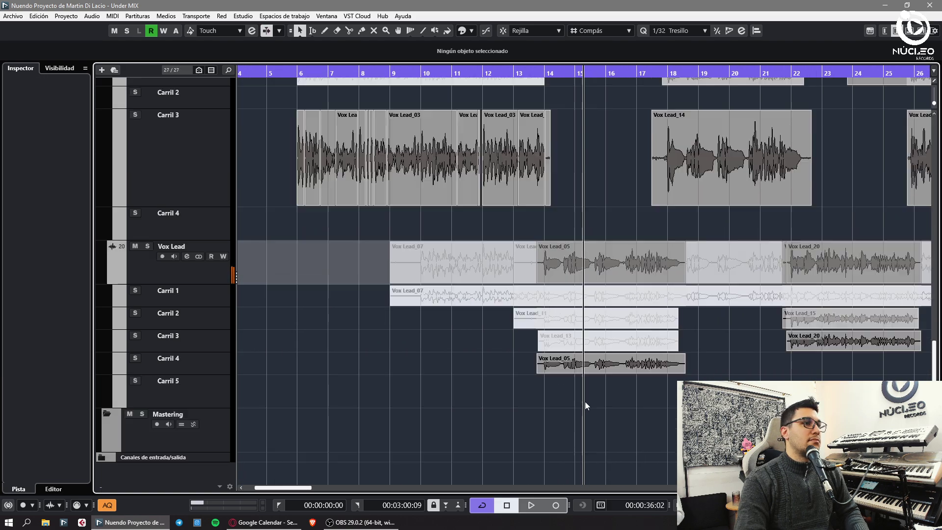
Cut Vox Lead_05 on Carril 4 just before bar 14 and delete its silent start
{"action": "key", "text": "space"}
{"action": "key", "text": "h"}
{"action": "key", "text": "h"}
{"action": "key", "text": "h"}
{"action": "key", "text": "h"}
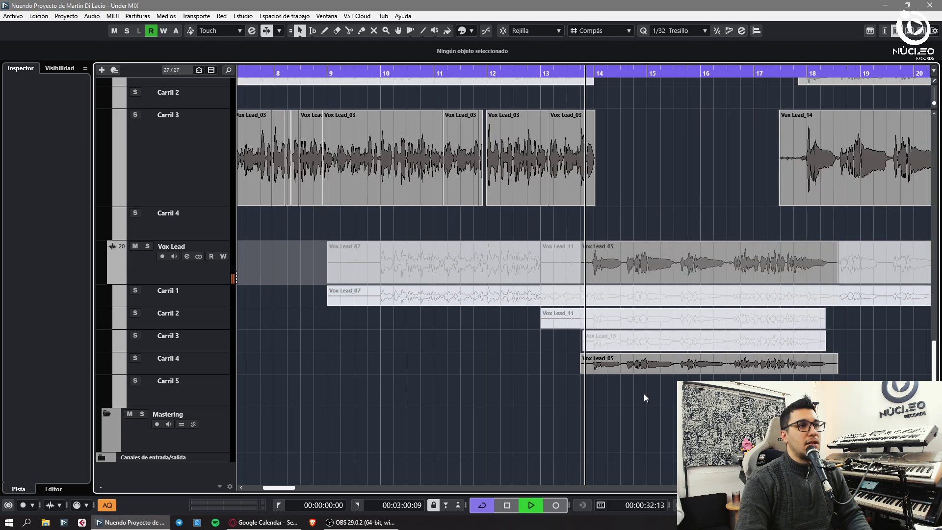
{"action": "key", "text": "3"}
{"action": "left_click", "coordinate": [567, 374]}
{"action": "key", "text": "1"}
{"action": "key", "text": "Delete"}
{"action": "key", "text": "space"}
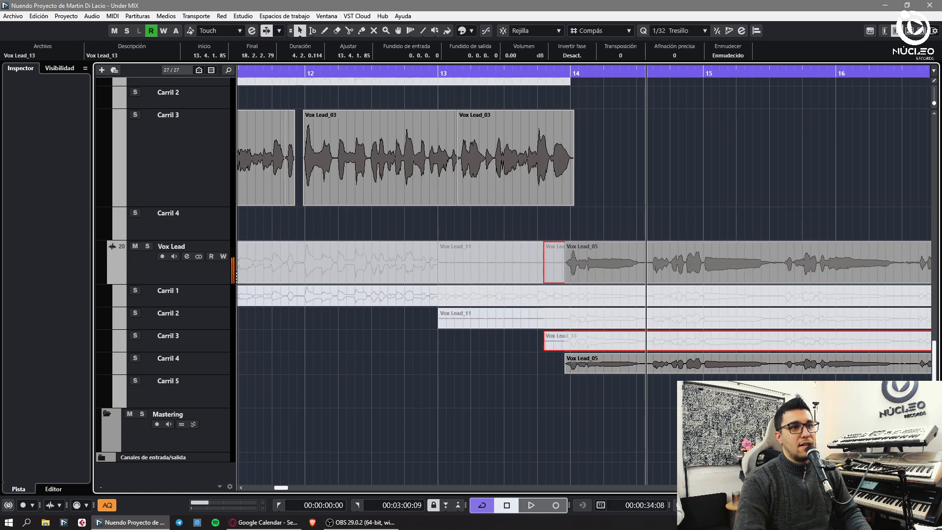
Enlarge the track lanes and play Vox Lead_05 from around bar 14
{"action": "key", "text": "shift+h"}
{"action": "key", "text": "shift+h"}
{"action": "key", "text": "space"}
{"action": "key", "text": "h"}
{"action": "key", "text": "h"}
{"action": "key", "text": "h"}
{"action": "left_click", "coordinate": [635, 419]}
{"action": "key", "text": "space"}
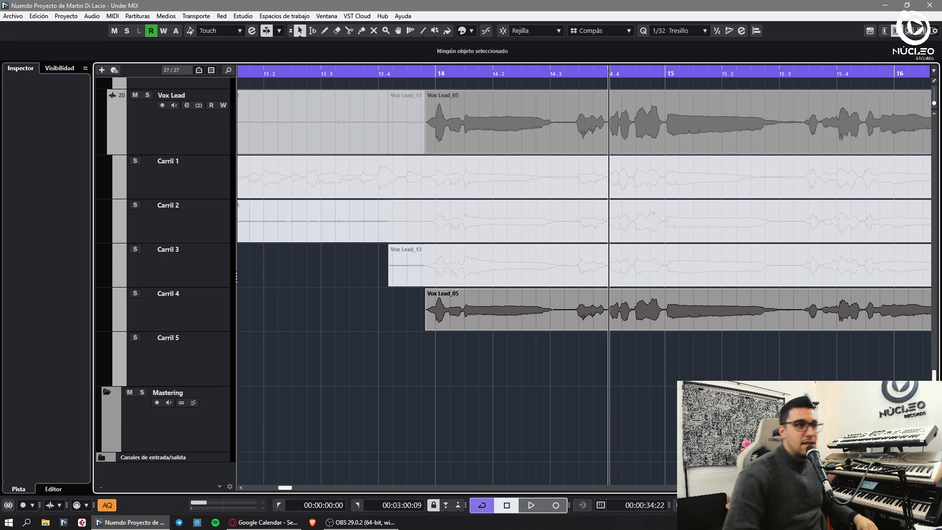
Set the playback position just before bar 14 and listen to the start of Vox Lead_05
{"action": "left_click", "coordinate": [427, 76]}
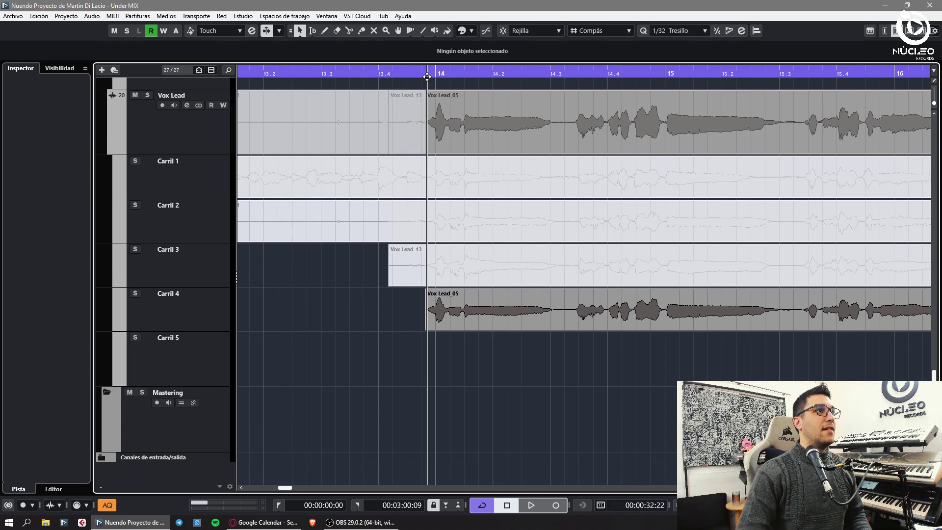
{"action": "key", "text": "space"}
{"action": "key", "text": "g"}
{"action": "key", "text": "g"}
{"action": "key", "text": "space"}
{"action": "key", "text": "alt+Tab"}
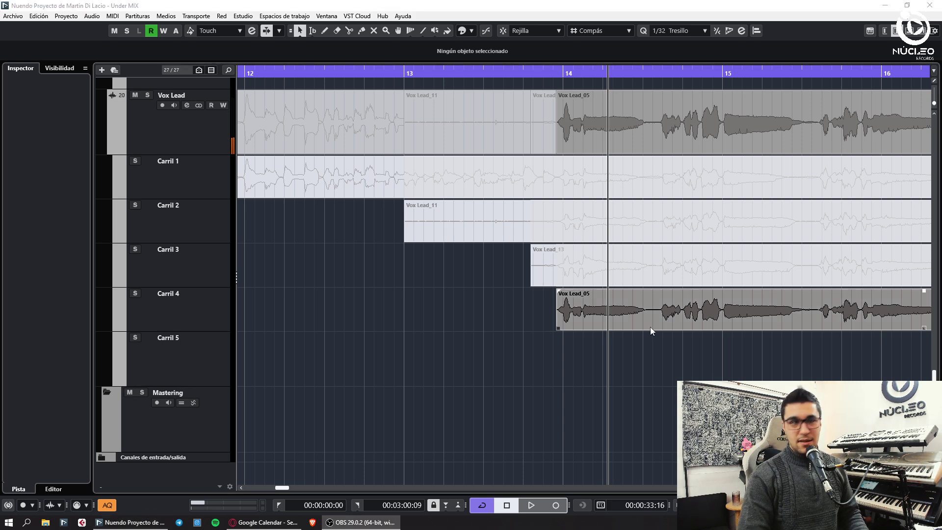
{"action": "left_click", "coordinate": [523, 367]}
Open the studio setup and reset the ports of the Behringer X-UF USB ASIO x64 driver
{"action": "left_click", "coordinate": [280, 12]}
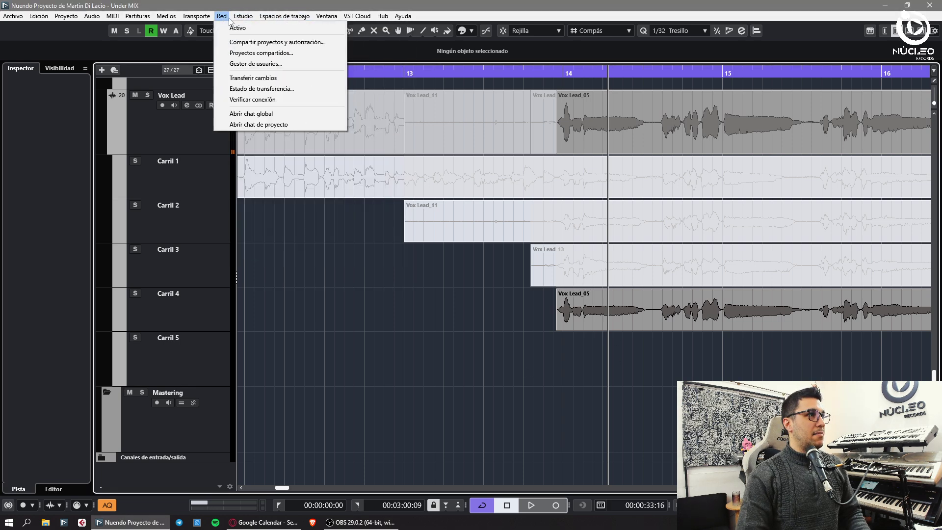
{"action": "left_click", "coordinate": [303, 282]}
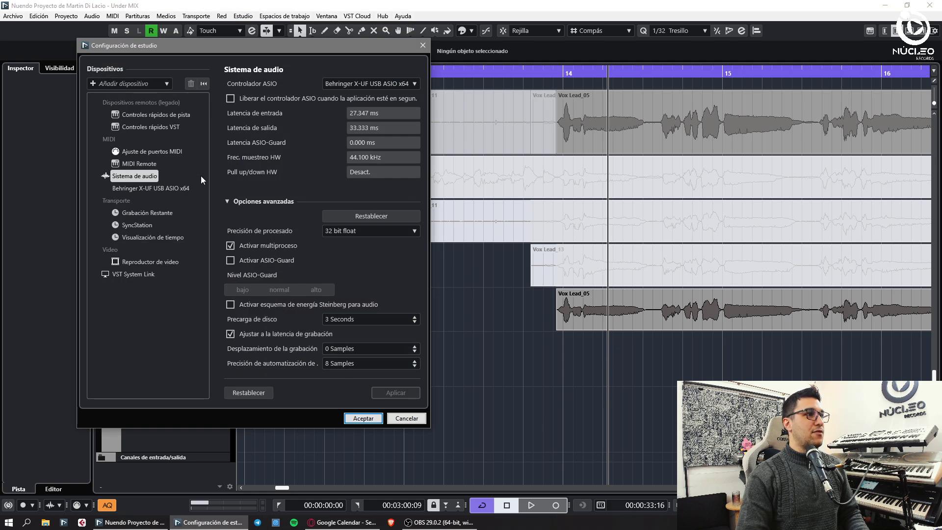
{"action": "left_click", "coordinate": [148, 189]}
{"action": "left_click", "coordinate": [409, 146]}
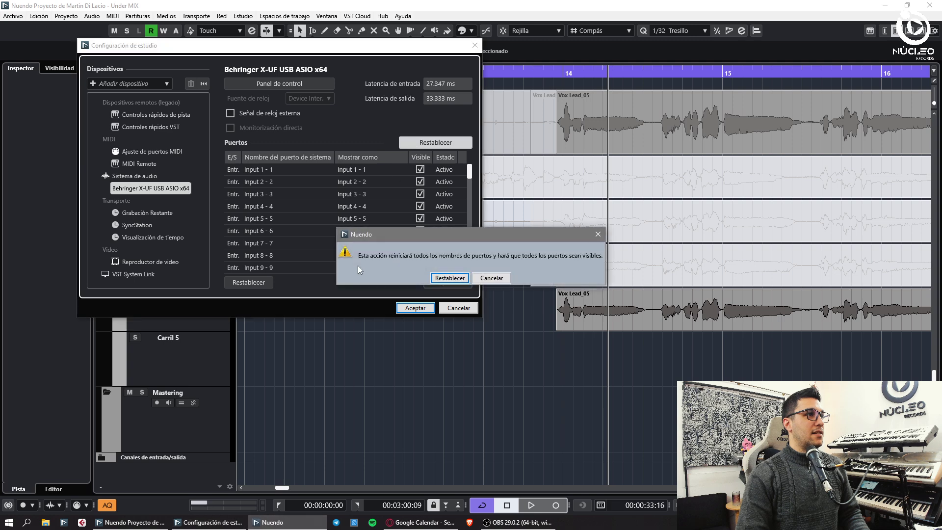
{"action": "left_click", "coordinate": [425, 274]}
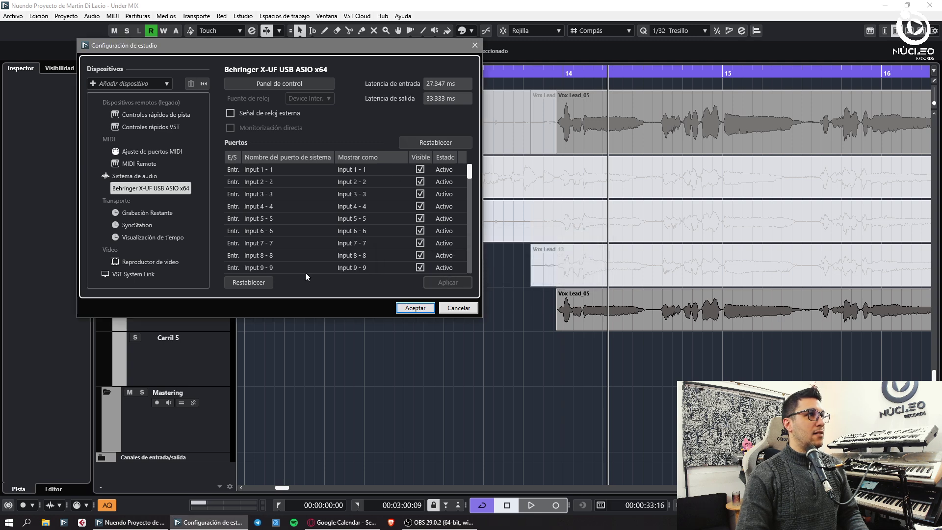
Check the buffer settings in the Behringer X-UF USB control panel and accept the studio setup
{"action": "left_click", "coordinate": [136, 176]}
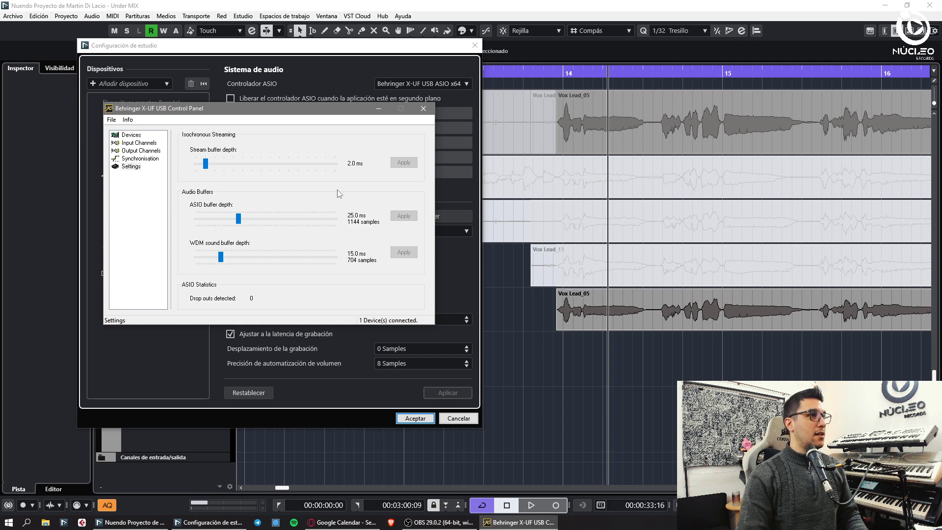
{"action": "left_click", "coordinate": [423, 108]}
{"action": "left_click", "coordinate": [415, 418]}
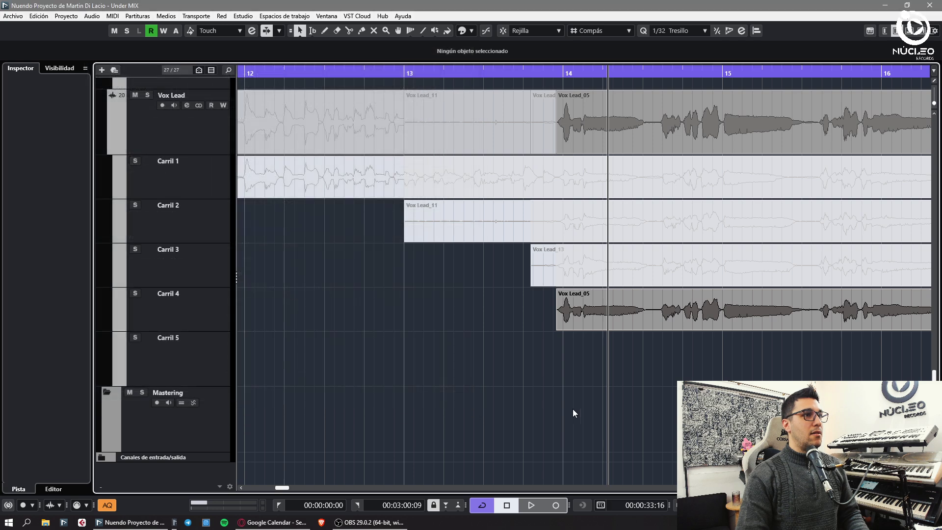
Check the output buses in the audio connections and play from just before bar 14
{"action": "left_click", "coordinate": [550, 70]}
{"action": "key", "text": "F4"}
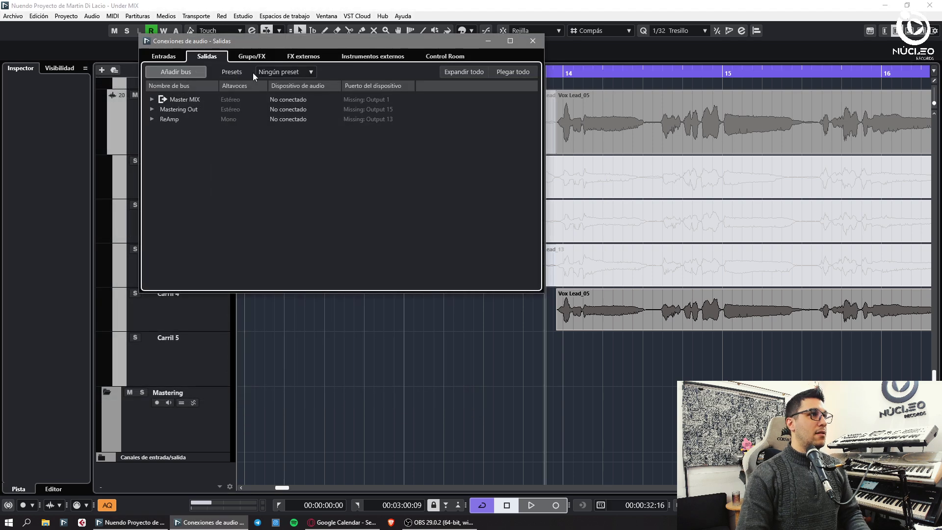
{"action": "left_click", "coordinate": [280, 73]}
{"action": "key", "text": "F4"}
{"action": "key", "text": "space"}
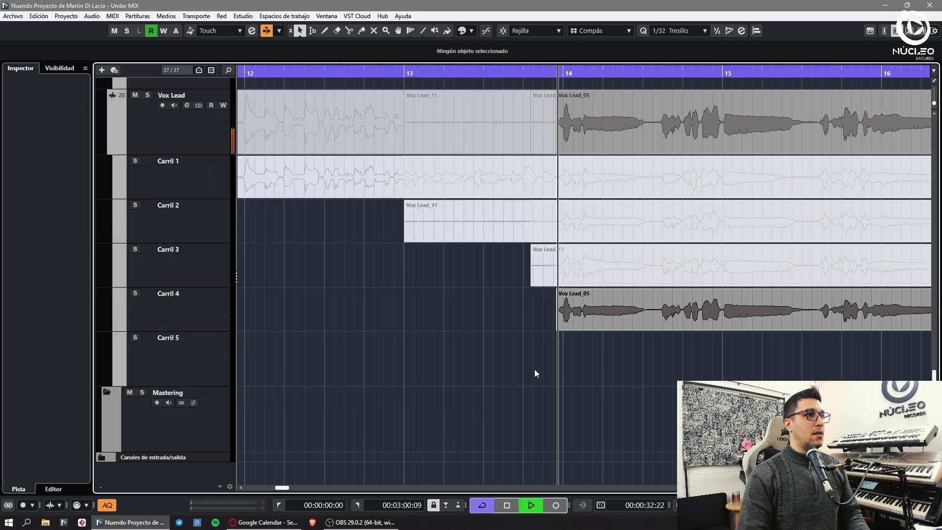
Stop playback and check the mixer and the output bus connections
{"action": "key", "text": "space"}
{"action": "key", "text": "F3"}
{"action": "key", "text": "F4"}
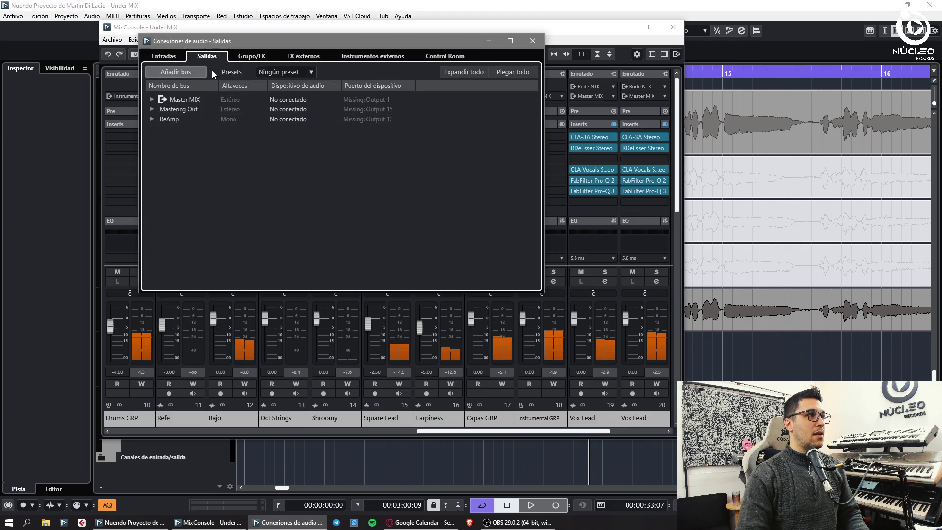
{"action": "key", "text": "F4"}
{"action": "key", "text": "F3"}
{"action": "key", "text": "F3"}
{"action": "key", "text": "F3"}
Assign Master MIX left to Output 1 - 1 and right to Output 2 - 2, and test playback
{"action": "key", "text": "F4"}
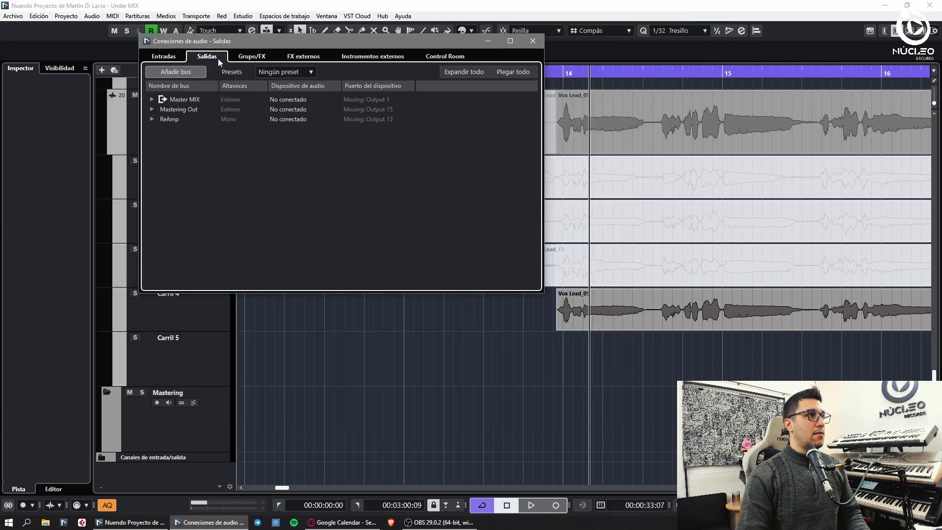
{"action": "left_click", "coordinate": [152, 108]}
{"action": "left_click", "coordinate": [152, 99]}
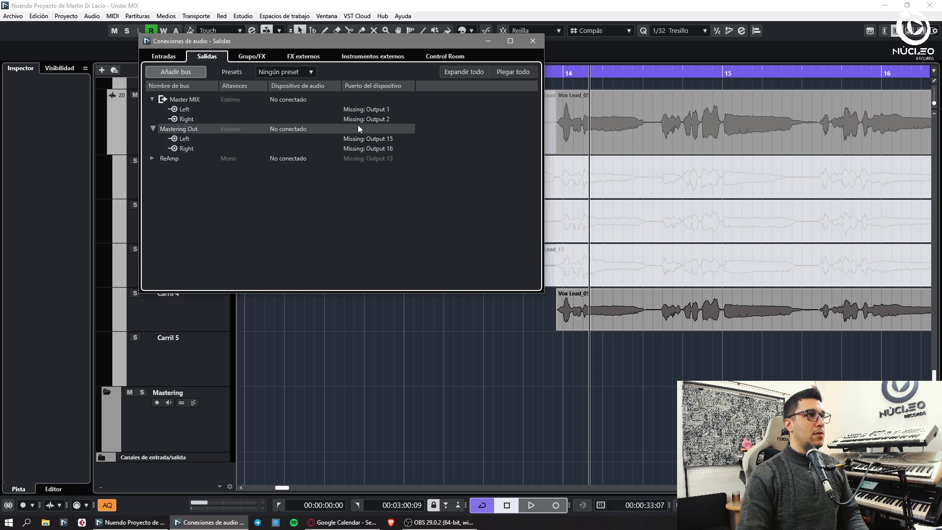
{"action": "left_click", "coordinate": [366, 109]}
{"action": "left_click", "coordinate": [378, 145]}
{"action": "left_click", "coordinate": [367, 118]}
{"action": "left_click", "coordinate": [385, 180]}
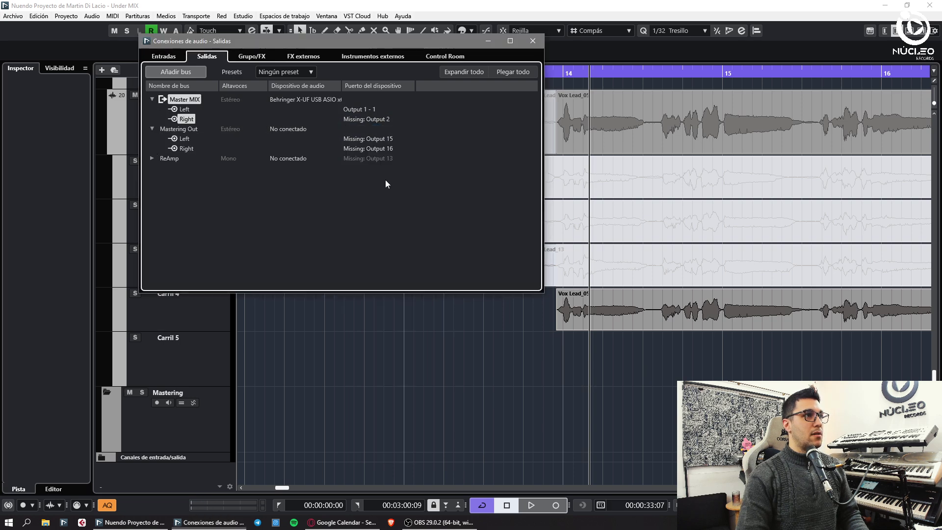
{"action": "key", "text": "space"}
{"action": "key", "text": "F4"}
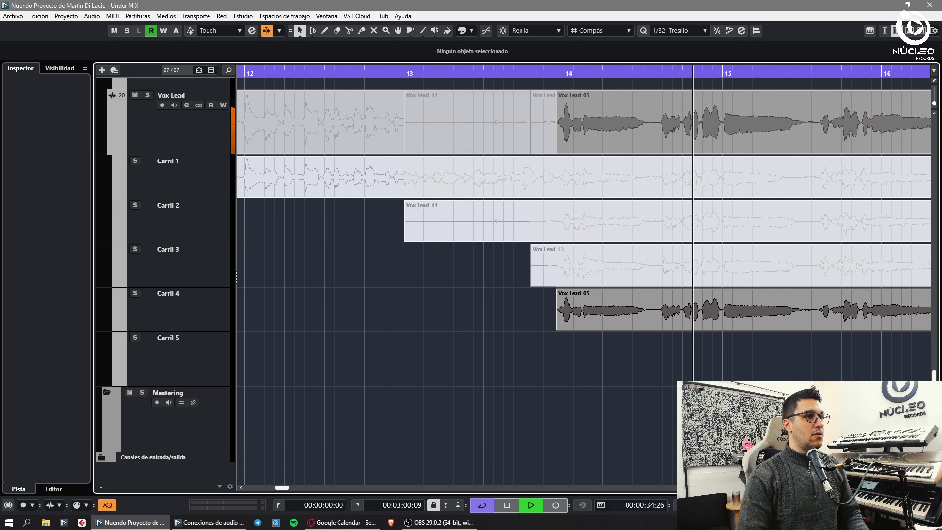
{"action": "key", "text": "space"}
Load the Nucleo 2021 preset for the output buses and review the connections
{"action": "key", "text": "F4"}
{"action": "left_click", "coordinate": [286, 72]}
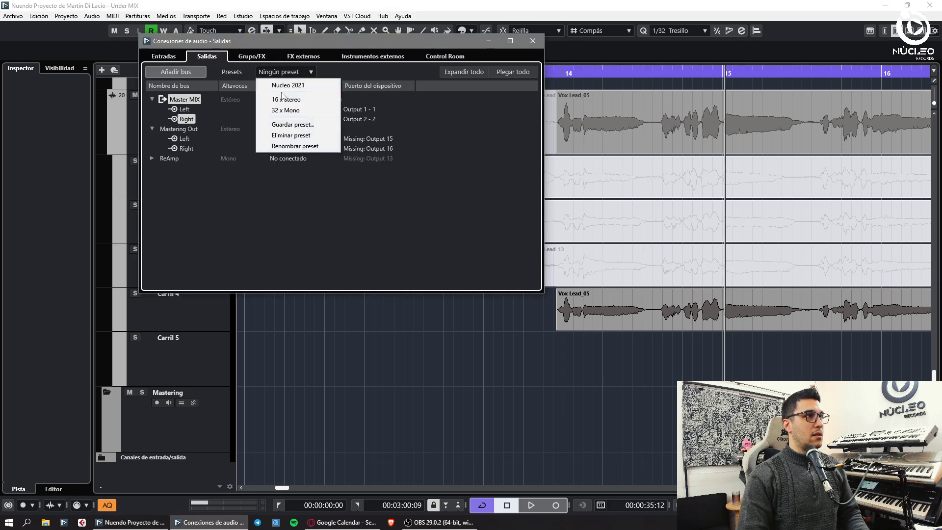
{"action": "left_click", "coordinate": [290, 85]}
{"action": "key", "text": "F4"}
{"action": "key", "text": "F4"}
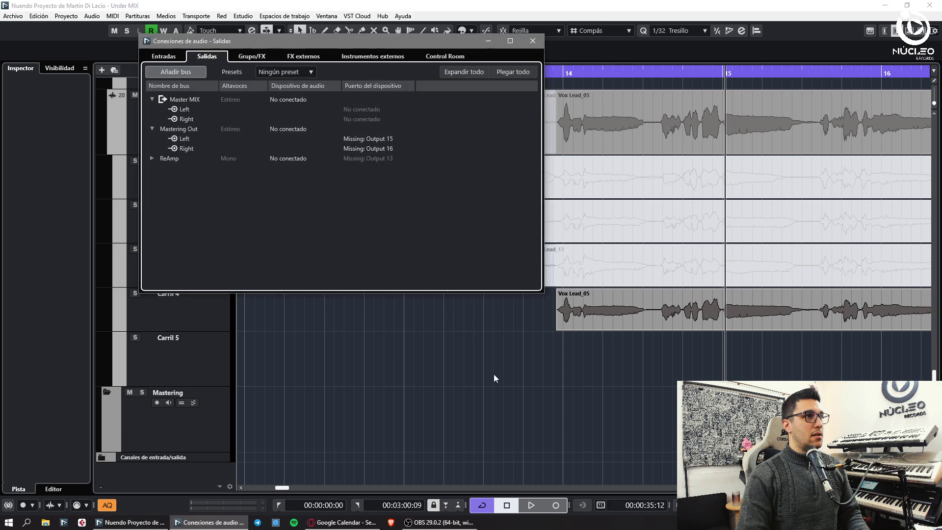
Check the device list in the Behringer X-UF USB control panel
{"action": "key", "text": "F4"}
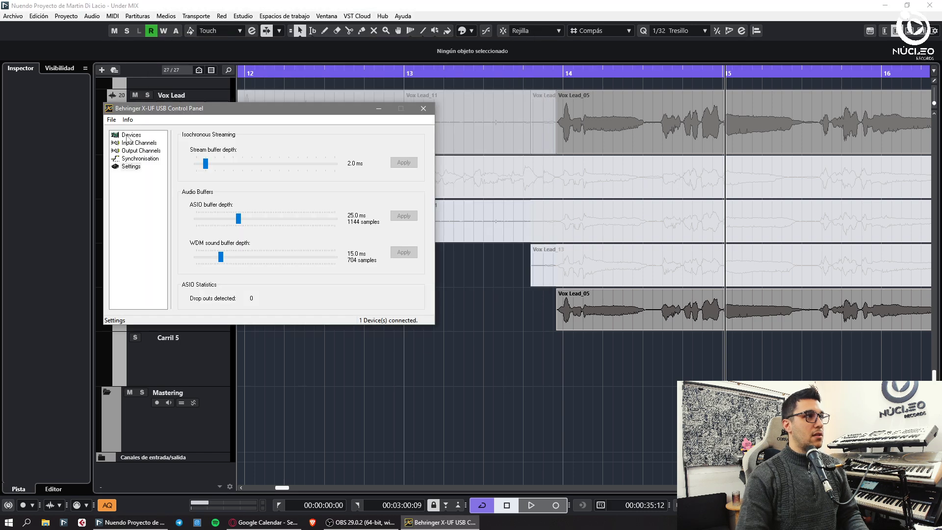
{"action": "left_click", "coordinate": [130, 136]}
{"action": "left_click", "coordinate": [424, 108]}
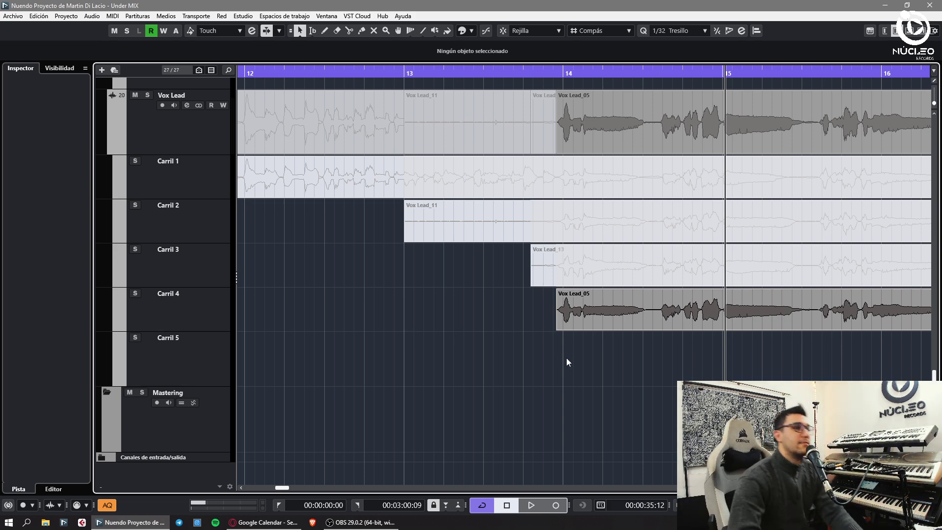
Play back the vocal and examine the output bus connections
{"action": "key", "text": "space"}
{"action": "key", "text": "F4"}
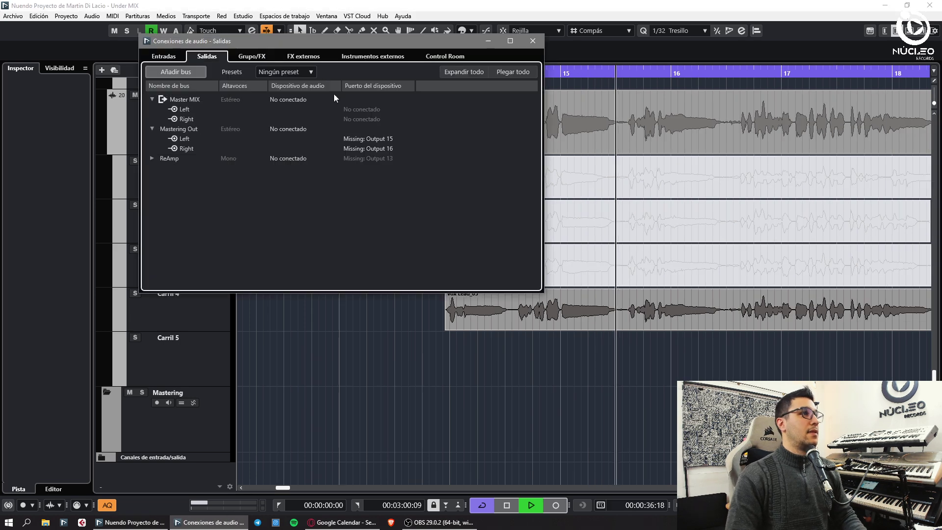
{"action": "key", "text": "F4"}
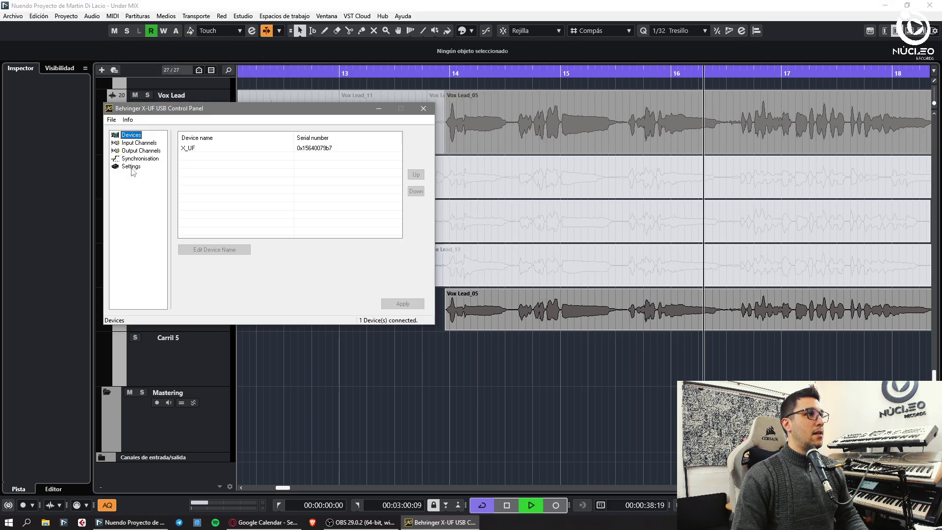
Apply an ASIO buffer depth of 21.0 ms in the Behringer settings, readjust and reapply it, and close the control panel
{"action": "left_click", "coordinate": [131, 166]}
{"action": "left_click", "coordinate": [217, 220]}
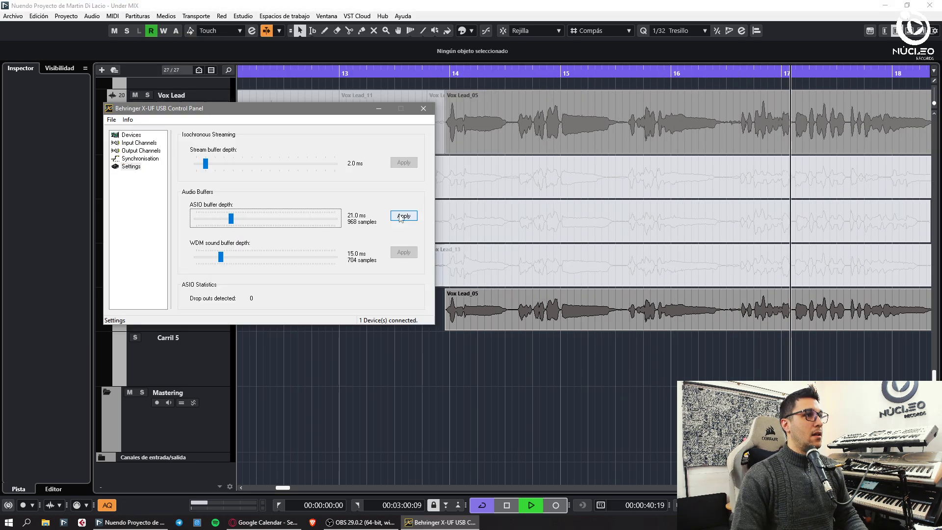
{"action": "left_click", "coordinate": [403, 217]}
{"action": "left_click", "coordinate": [217, 218]}
{"action": "left_click", "coordinate": [406, 218]}
{"action": "left_click", "coordinate": [424, 109]}
Check the channel levels in the MixConsole during playback, stop playback and return to the vocal tracks
{"action": "key", "text": "F3"}
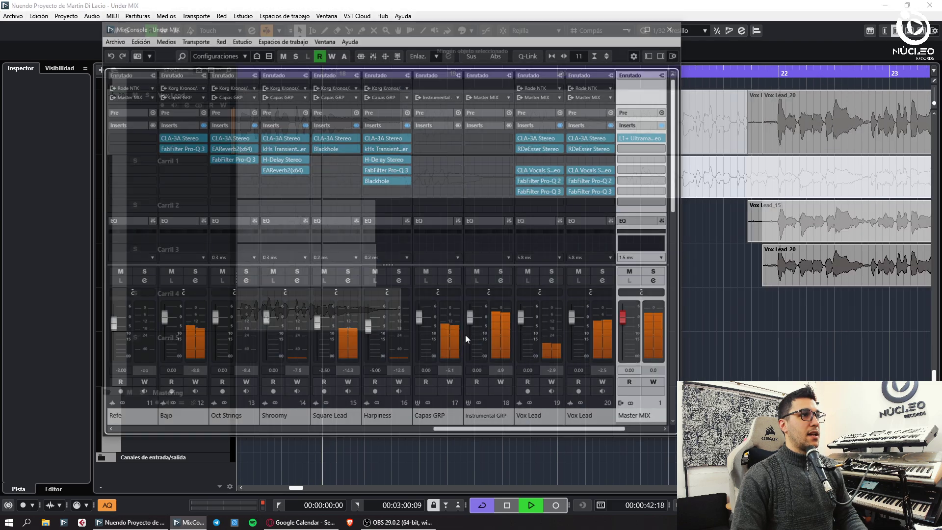
{"action": "key", "text": "space"}
{"action": "key", "text": "F3"}
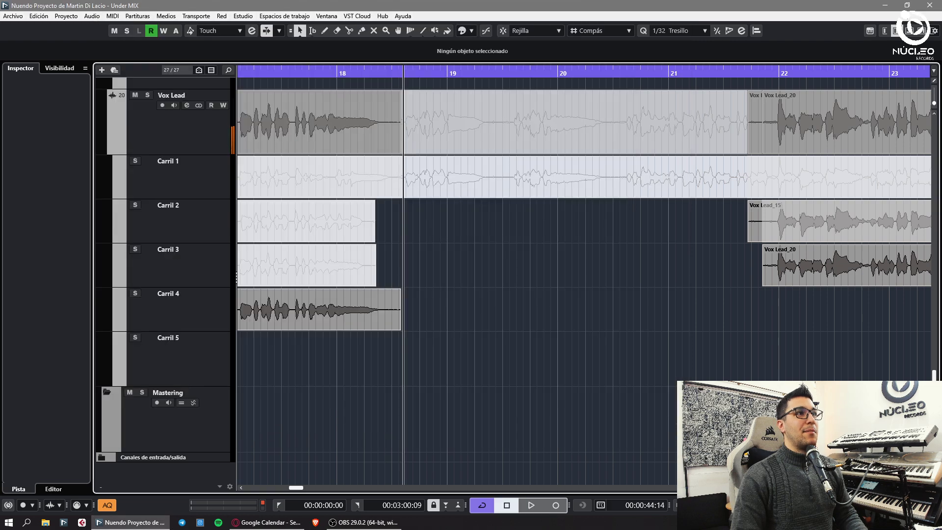
{"action": "key", "text": "F3"}
{"action": "key", "text": "F3"}
{"action": "key", "text": "g"}
{"action": "key", "text": "g"}
{"action": "key", "text": "g"}
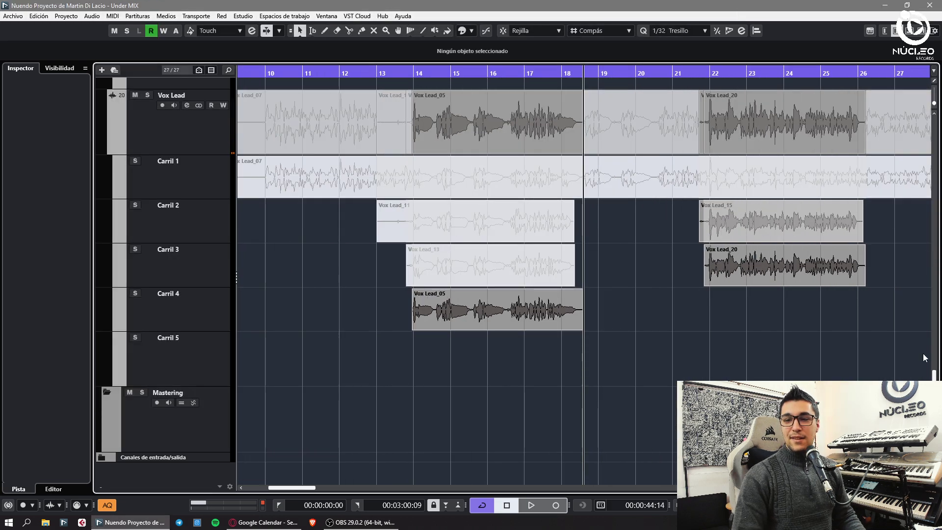
Save and close the Under MIX project and quit Nuendo
{"action": "key", "text": "ctrl+w"}
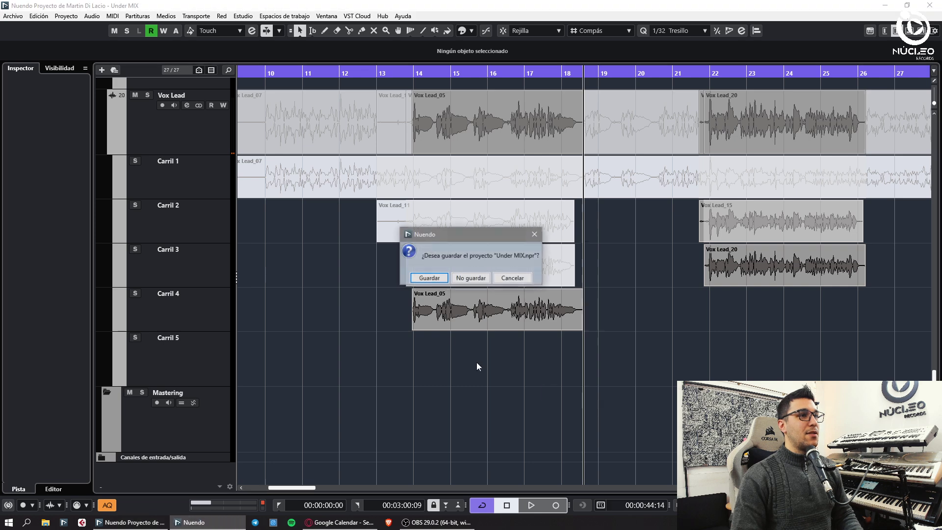
{"action": "left_click", "coordinate": [424, 278]}
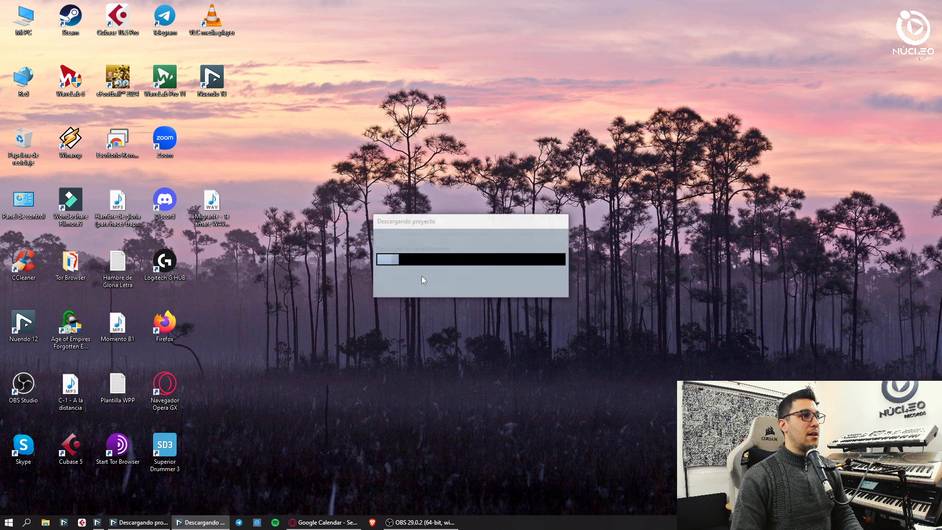
{"action": "key", "text": "alt+F4"}
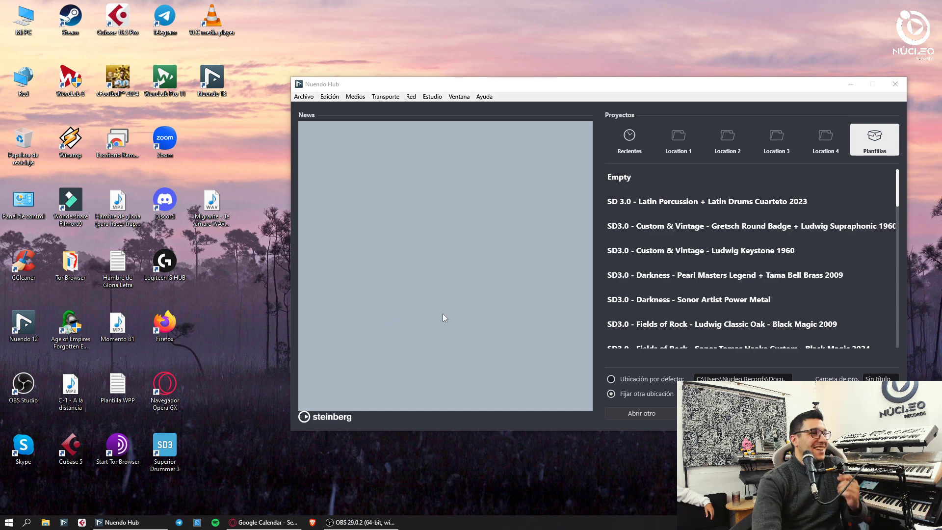
Check the device list and input channels in the Behringer control panel, and open the Under MIX project
{"action": "left_click", "coordinate": [621, 411]}
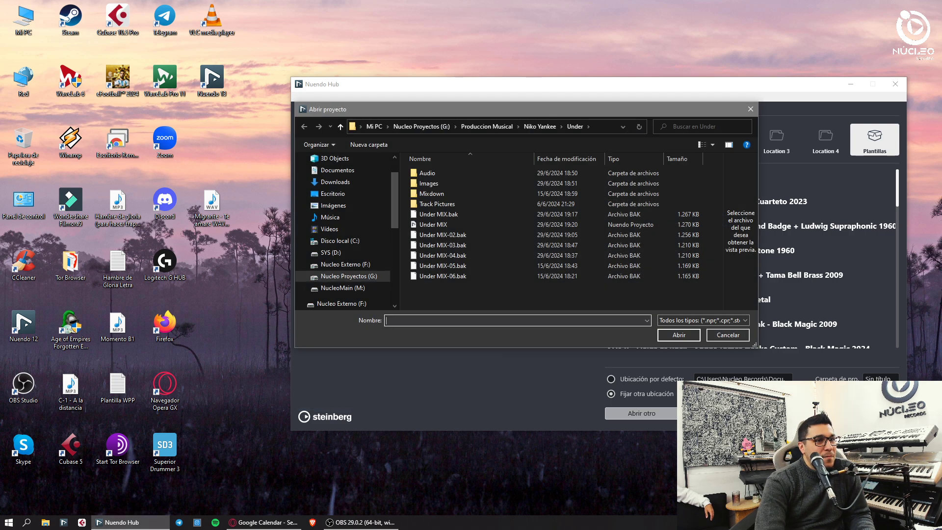
{"action": "left_click", "coordinate": [829, 523]}
{"action": "left_click", "coordinate": [131, 134]}
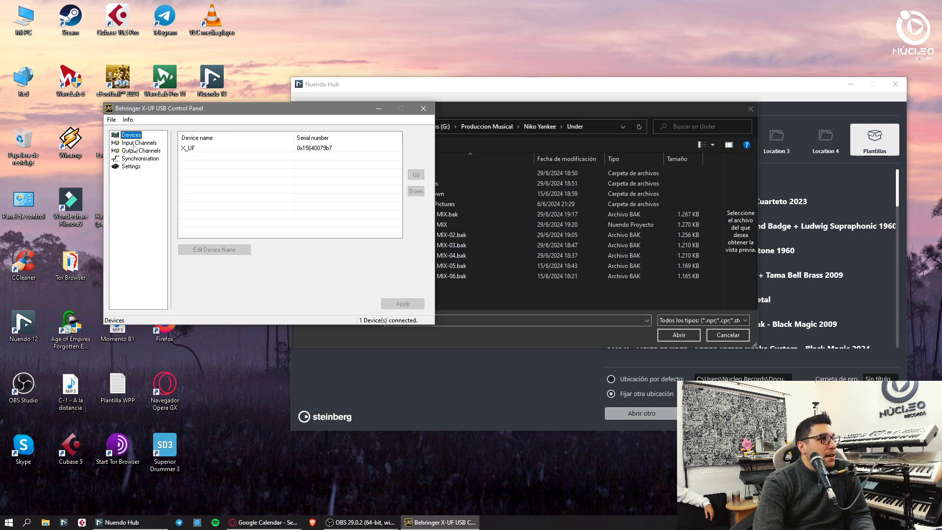
{"action": "left_click", "coordinate": [134, 143]}
{"action": "left_click", "coordinate": [130, 135]}
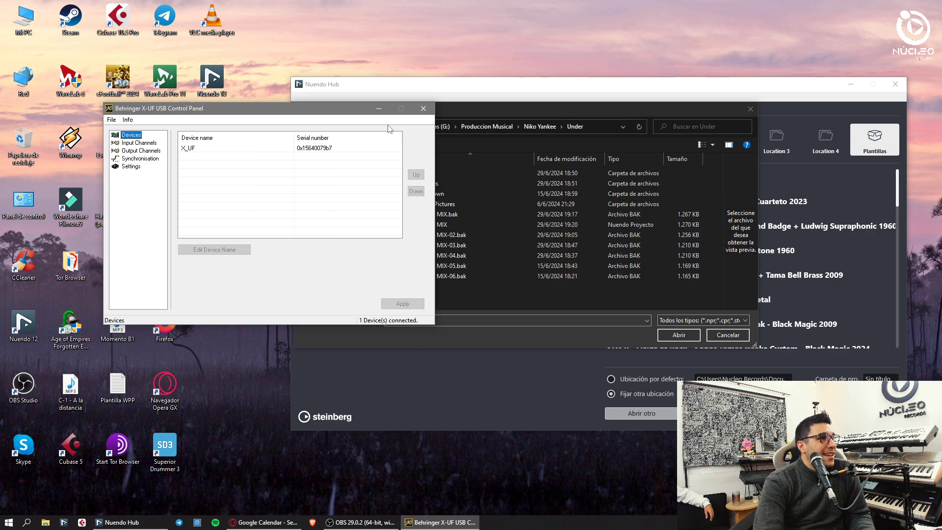
{"action": "left_click", "coordinate": [424, 110]}
{"action": "double_click", "coordinate": [453, 225]}
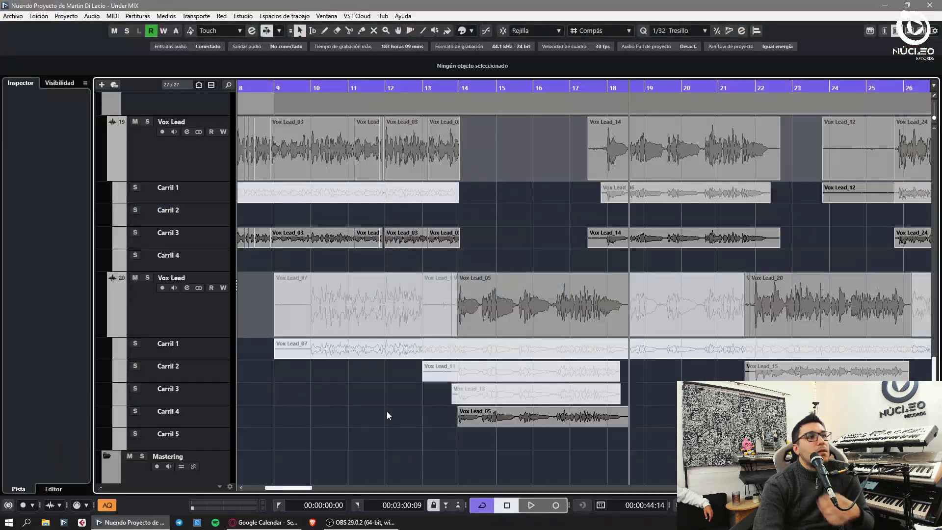
Play the reopened project, check the output bus connections and return to the project start
{"action": "key", "text": "space"}
{"action": "key", "text": "F4"}
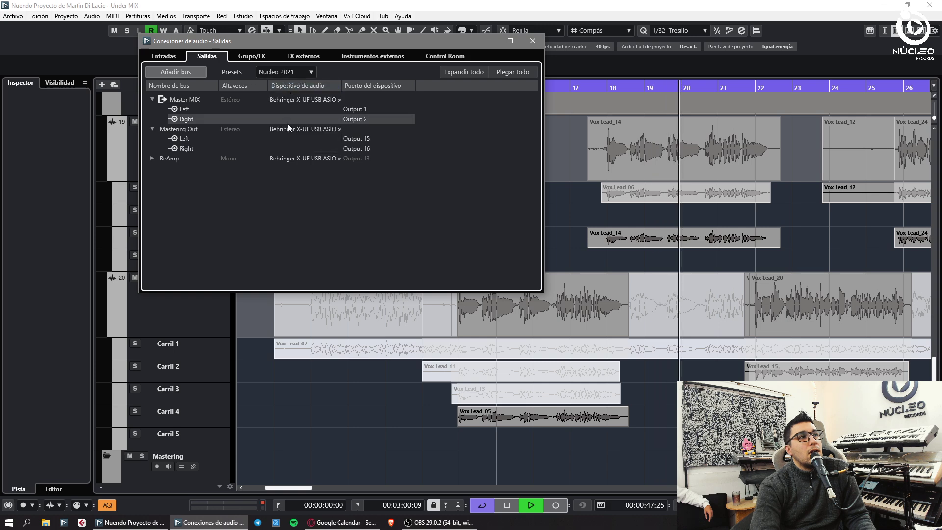
{"action": "key", "text": "F4"}
{"action": "key", "text": "space"}
{"action": "scroll", "coordinate": [383, 378], "scroll_direction": "down", "scroll_amount": 2}
{"action": "key", "text": "KP_Decimal"}
{"action": "key", "text": "h"}
{"action": "key", "text": "h"}
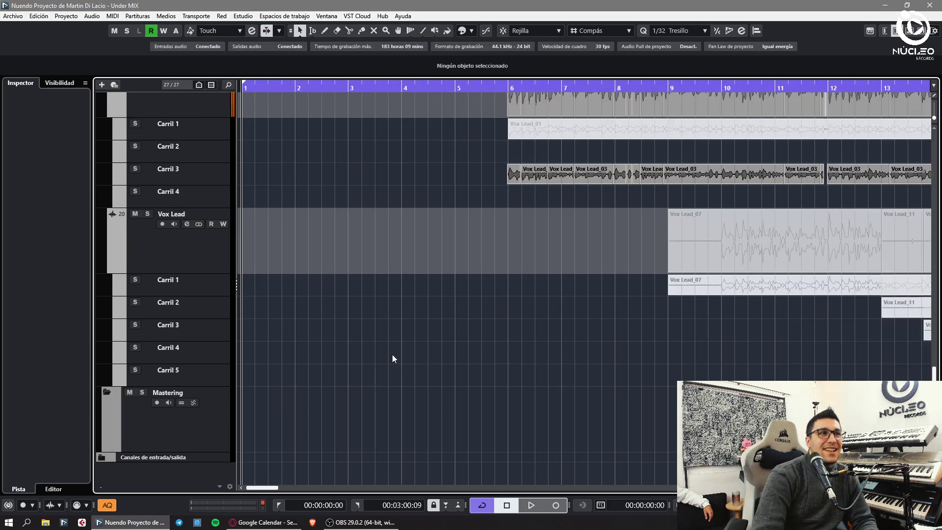
Play back the vocal tracks from shortly before bar 6
{"action": "scroll", "coordinate": [442, 255], "scroll_direction": "up", "scroll_amount": 4}
{"action": "key", "text": "g"}
{"action": "key", "text": "g"}
{"action": "key", "text": "g"}
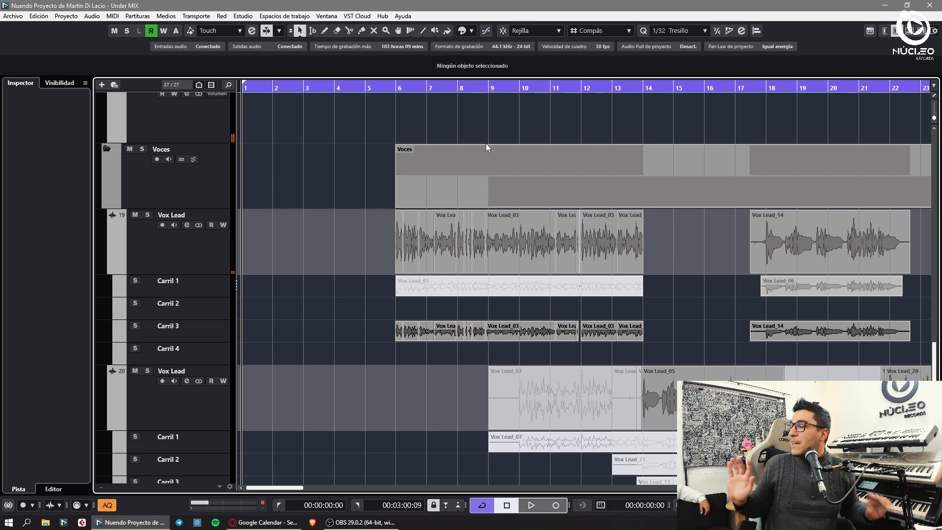
{"action": "left_click", "coordinate": [378, 89]}
{"action": "key", "text": "space"}
{"action": "scroll", "coordinate": [511, 281], "scroll_direction": "down", "scroll_amount": 3}
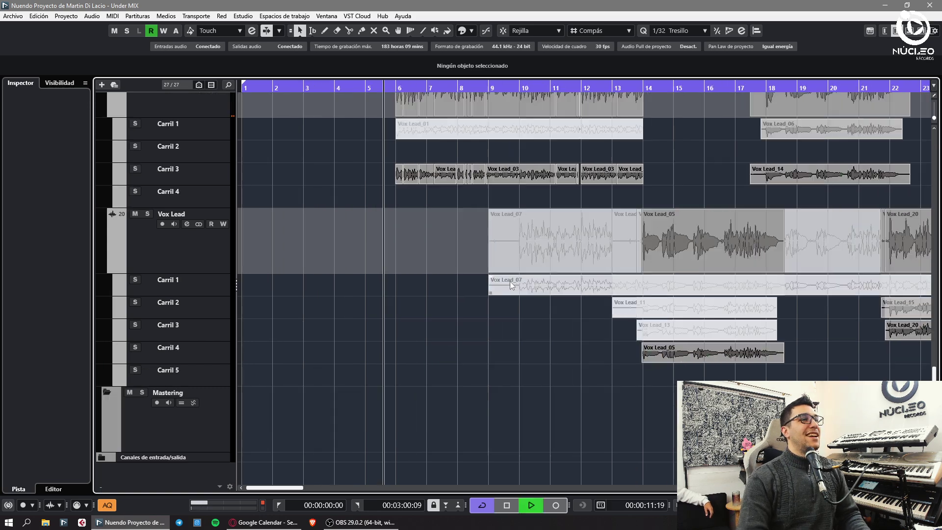
{"action": "key", "text": "g"}
{"action": "scroll", "coordinate": [543, 316], "scroll_direction": "up", "scroll_amount": 3}
{"action": "key", "text": "h"}
{"action": "scroll", "coordinate": [564, 295], "scroll_direction": "down", "scroll_amount": 3}
Cut out and delete the silent section of Vox Lead_05 on Carril 4 from 14.3.1.9 to 14.3.2.61
{"action": "left_click", "coordinate": [621, 89]}
{"action": "key", "text": "h"}
{"action": "key", "text": "h"}
{"action": "key", "text": "h"}
{"action": "key", "text": "h"}
{"action": "key", "text": "h"}
{"action": "key", "text": "h"}
{"action": "key", "text": "h"}
{"action": "key", "text": "h"}
{"action": "key", "text": "h"}
{"action": "key", "text": "h"}
{"action": "key", "text": "h"}
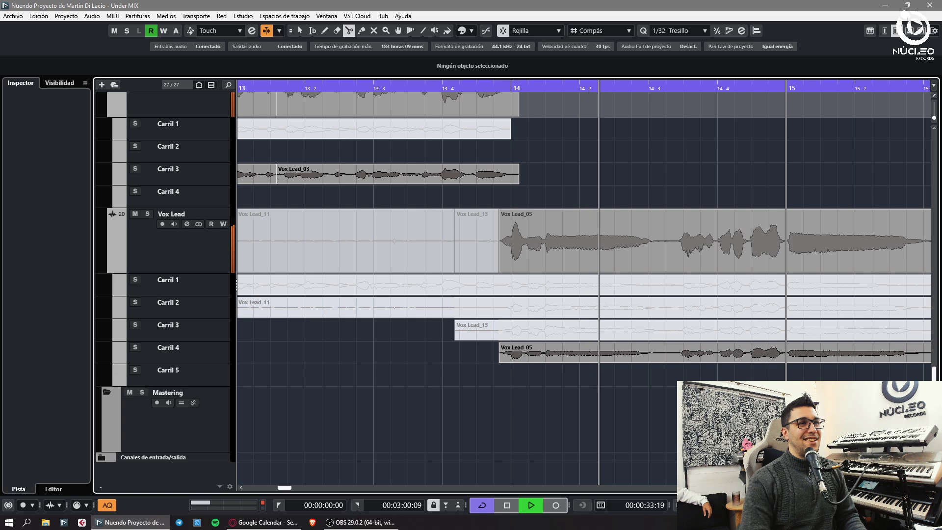
{"action": "key", "text": "3"}
{"action": "left_click", "coordinate": [542, 360]}
{"action": "left_click", "coordinate": [587, 359]}
{"action": "key", "text": "1"}
{"action": "left_click", "coordinate": [575, 358]}
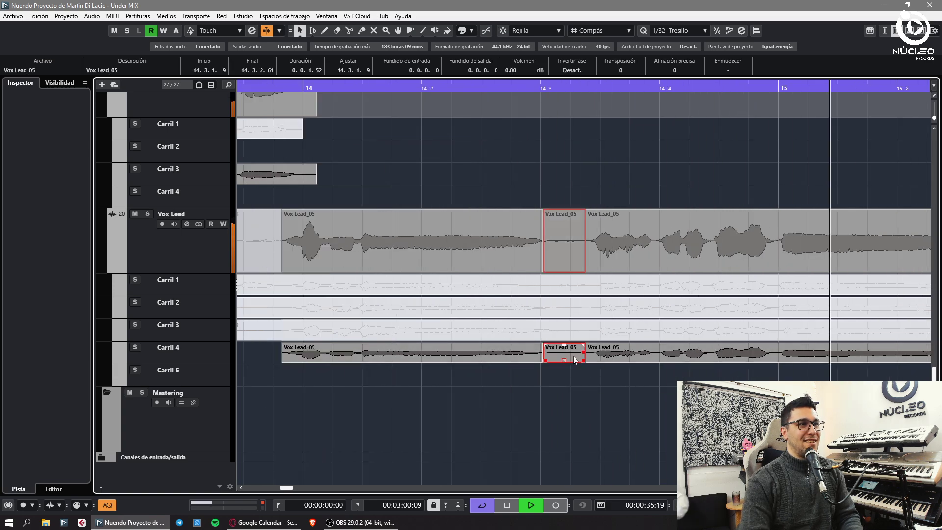
{"action": "key", "text": "Delete"}
Split Vox Lead_05 on Carril 4 around the pause just after 15.3 and delete the silent piece
{"action": "left_click", "coordinate": [621, 357]}
{"action": "left_click", "coordinate": [624, 380]}
{"action": "key", "text": "g"}
{"action": "key", "text": "shift+h"}
{"action": "key", "text": "shift+h"}
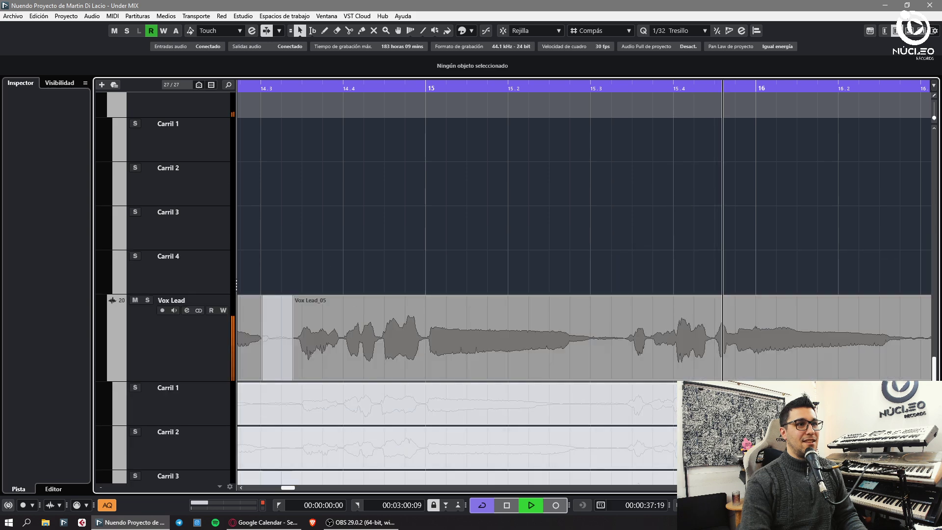
{"action": "key", "text": "g"}
{"action": "scroll", "coordinate": [567, 444], "scroll_direction": "down", "scroll_amount": 3}
{"action": "key", "text": "3"}
{"action": "left_click", "coordinate": [481, 392]}
{"action": "left_click", "coordinate": [500, 392]}
{"action": "key", "text": "1"}
{"action": "left_click", "coordinate": [491, 389]}
{"action": "key", "text": "Delete"}
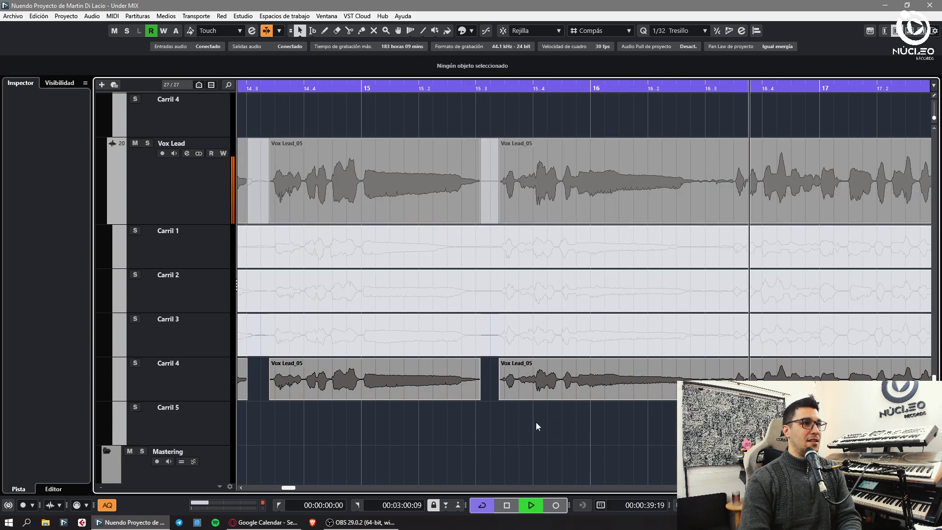
Split Vox Lead_05 on Carril 4 around the pause just after 16.3 and delete the silent piece
{"action": "left_click", "coordinate": [600, 437]}
{"action": "key", "text": "h"}
{"action": "key", "text": "g"}
{"action": "key", "text": "3"}
{"action": "left_click", "coordinate": [511, 394]}
{"action": "left_click", "coordinate": [481, 392]}
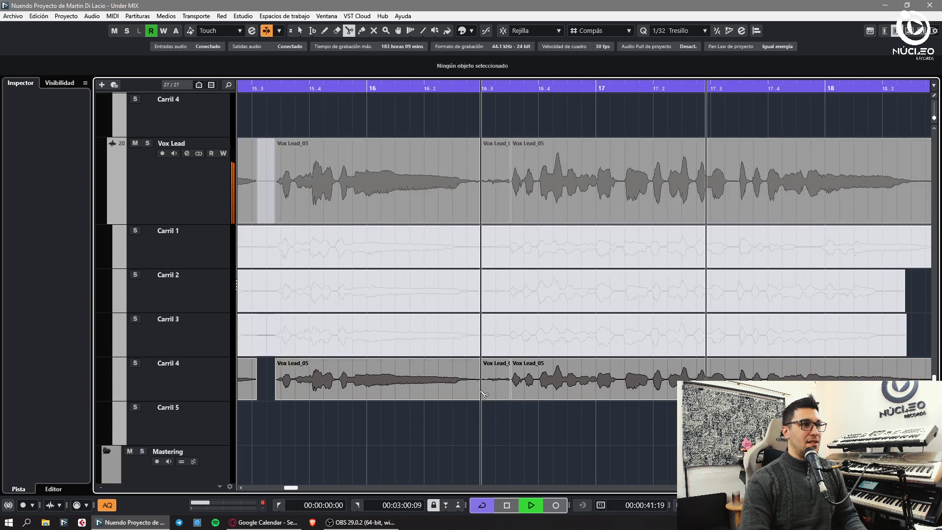
{"action": "key", "text": "1"}
{"action": "left_click", "coordinate": [496, 389]}
{"action": "key", "text": "Delete"}
{"action": "left_click", "coordinate": [602, 388]}
{"action": "left_click", "coordinate": [611, 439]}
Split the last Vox Lead_05 event on Carril 4 between 18.2 and 18.3 and delete its silent tail
{"action": "key", "text": "3"}
{"action": "left_click", "coordinate": [677, 388]}
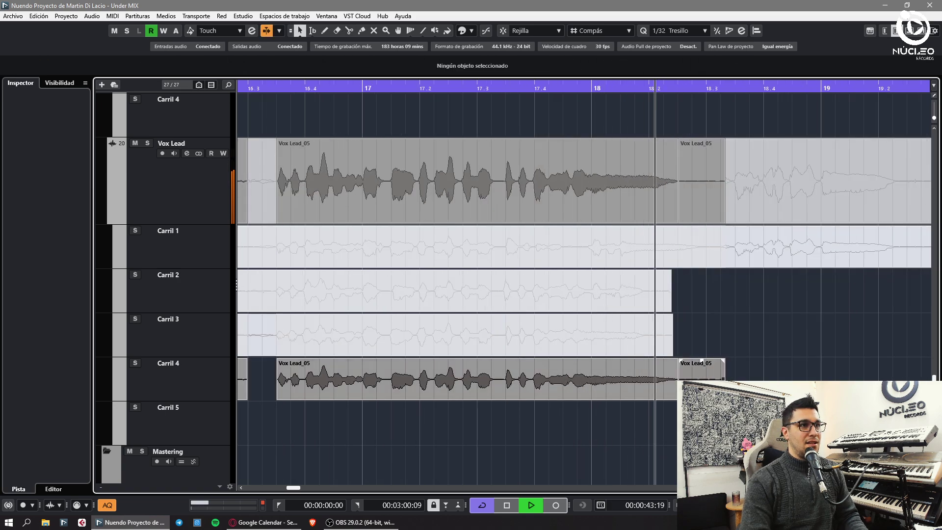
{"action": "key", "text": "1"}
{"action": "left_click", "coordinate": [701, 389]}
{"action": "key", "text": "Delete"}
Trim the start of Vox Lead_14 on Carril 3 of track 19 to just before bar 18
{"action": "key", "text": "g"}
{"action": "scroll", "coordinate": [702, 393], "scroll_direction": "up", "scroll_amount": 3}
{"action": "key", "text": "g"}
{"action": "left_click_drag", "start_coordinate": [445, 209], "coordinate": [497, 236]}
{"action": "left_click", "coordinate": [546, 273]}
{"action": "key", "text": "space"}
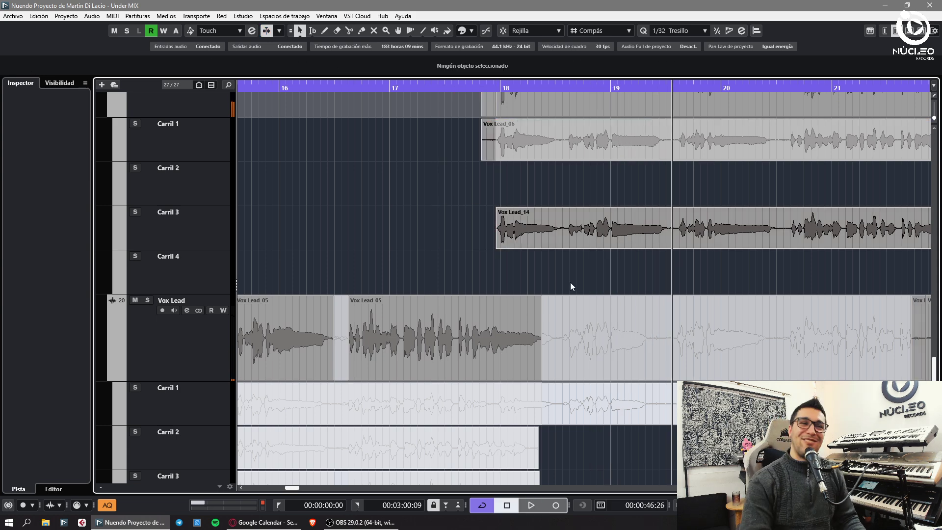
Split Vox Lead_14 on Carril 3 around the pause ending at 20.3.2.107 and delete the silent piece
{"action": "key", "text": "g"}
{"action": "key", "text": "g"}
{"action": "key", "text": "space"}
{"action": "key", "text": "h"}
{"action": "key", "text": "h"}
{"action": "key", "text": "h"}
{"action": "key", "text": "3"}
{"action": "left_click", "coordinate": [680, 247]}
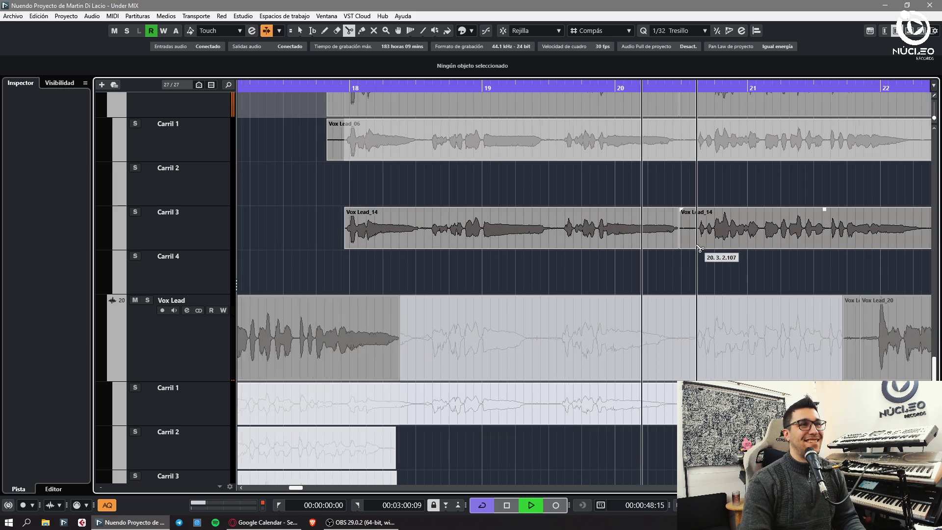
{"action": "left_click", "coordinate": [698, 246]}
{"action": "key", "text": "1"}
{"action": "left_click", "coordinate": [690, 226]}
{"action": "key", "text": "Delete"}
Mute the Vox Lead_06 take on Carril 1 of track 19 and stop playback
{"action": "key", "text": "7"}
{"action": "left_click", "coordinate": [658, 149]}
{"action": "key", "text": "1"}
{"action": "key", "text": "space"}
Play Vox Lead track 19 in solo from bar 18 to check the edits, and clear the solo
{"action": "left_click", "coordinate": [345, 86]}
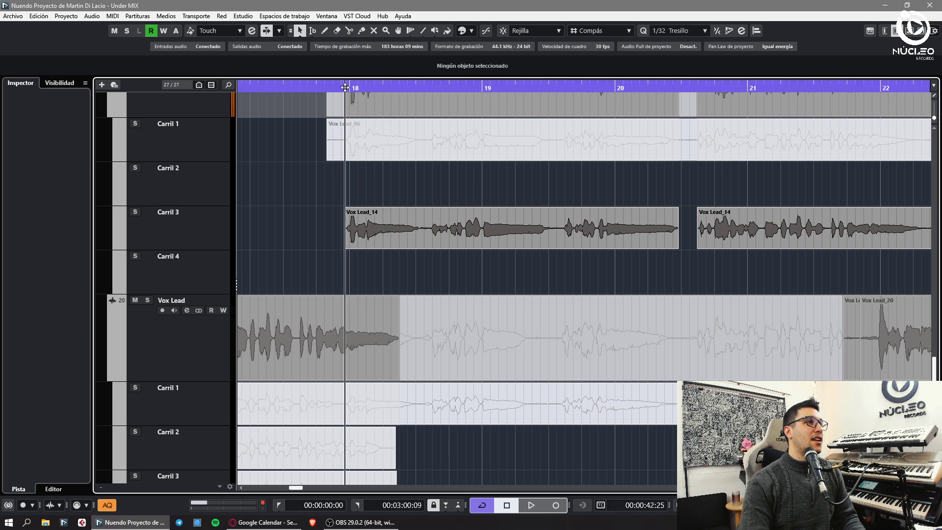
{"action": "scroll", "coordinate": [127, 195], "scroll_direction": "up", "scroll_amount": 3}
{"action": "key", "text": "space"}
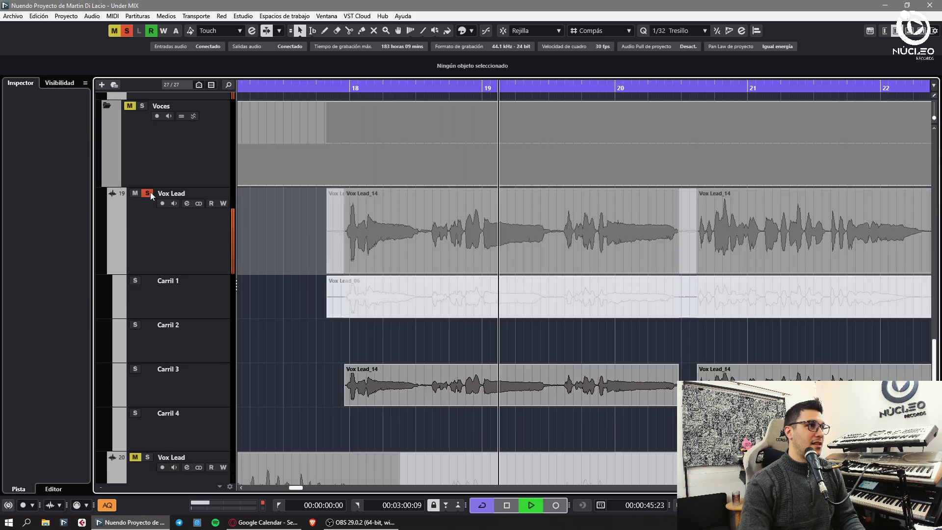
{"action": "key", "text": "space"}
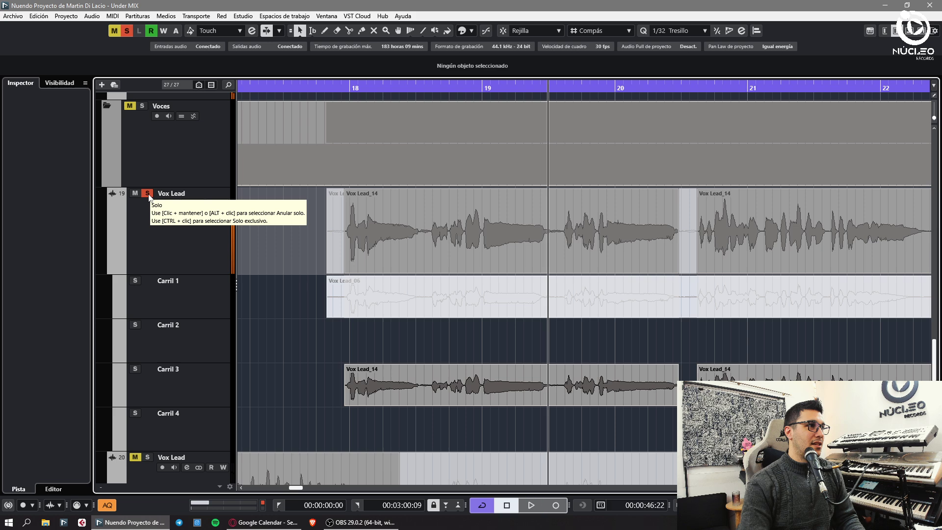
{"action": "left_click", "coordinate": [478, 91]}
{"action": "key", "text": "space"}
{"action": "left_click", "coordinate": [181, 243]}
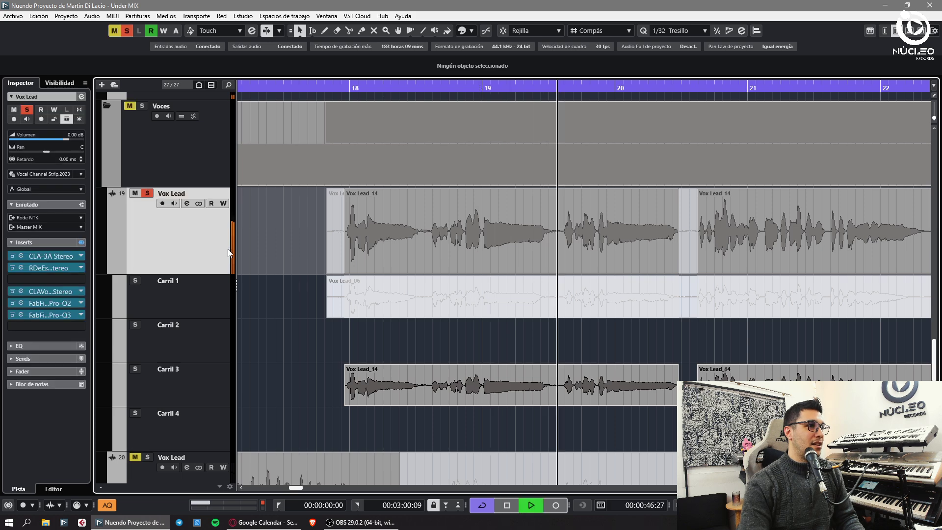
{"action": "left_click", "coordinate": [127, 31]}
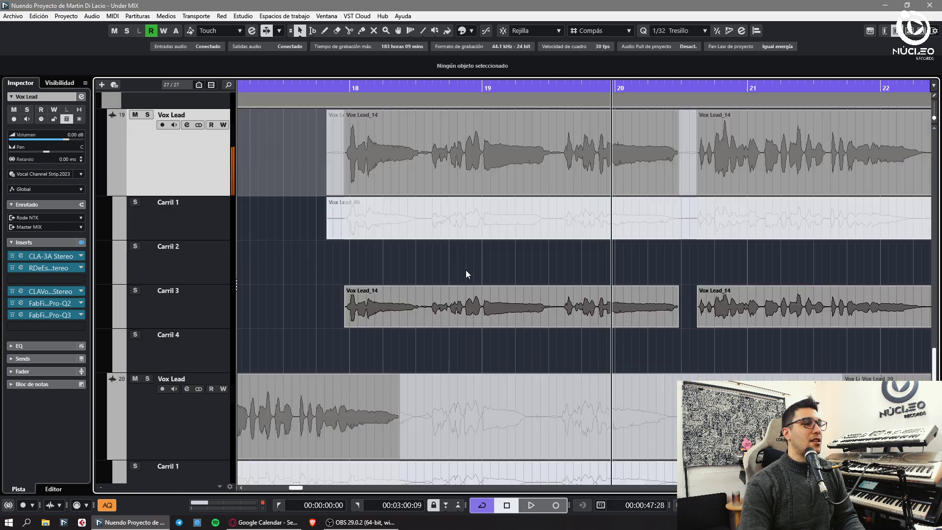
Trim the end of the second Vox Lead_14 event on Carril 3 to 22.2.3.38
{"action": "scroll", "coordinate": [466, 270], "scroll_direction": "down", "scroll_amount": 4}
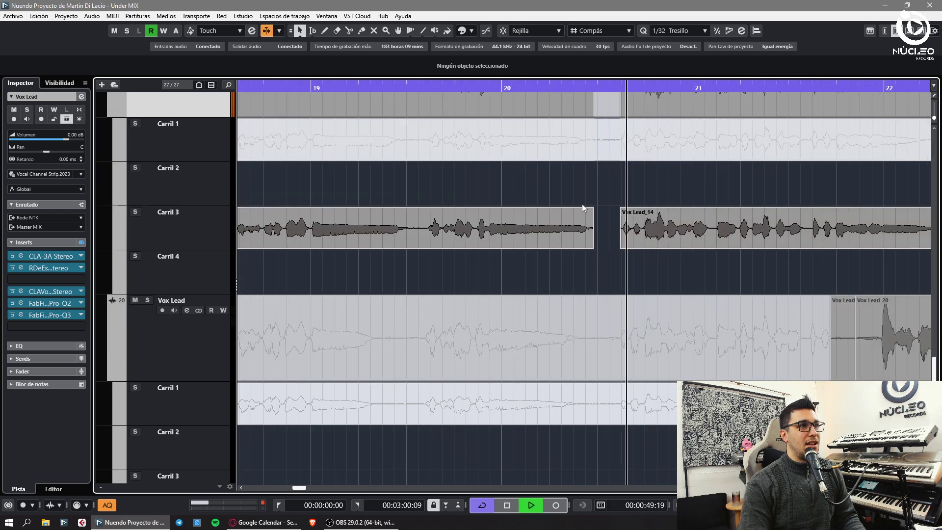
{"action": "key", "text": "h"}
{"action": "left_click", "coordinate": [695, 237]}
{"action": "key", "text": "g"}
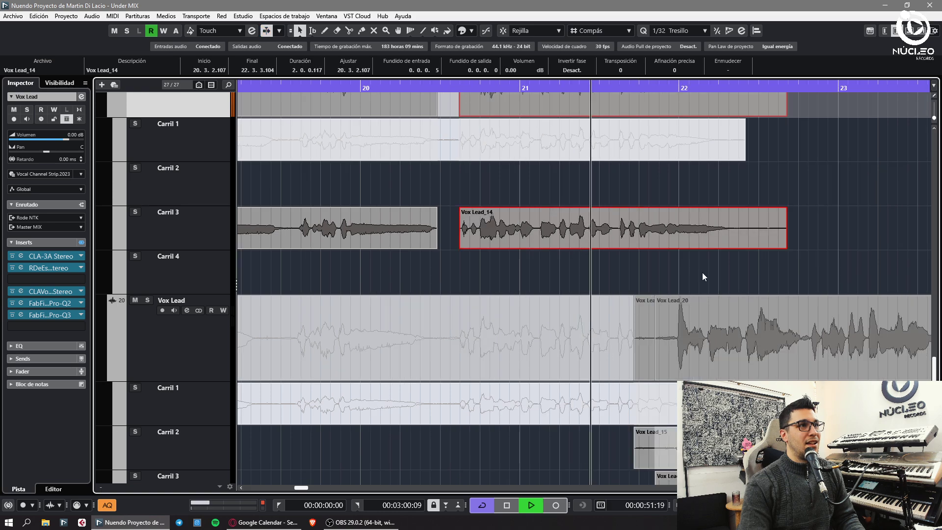
{"action": "left_click", "coordinate": [703, 276]}
{"action": "key", "text": "h"}
{"action": "left_click_drag", "start_coordinate": [808, 246], "coordinate": [754, 245]}
{"action": "left_click_drag", "start_coordinate": [751, 210], "coordinate": [746, 209]}
{"action": "scroll", "coordinate": [746, 228], "scroll_direction": "down", "scroll_amount": 5}
{"action": "key", "text": "g"}
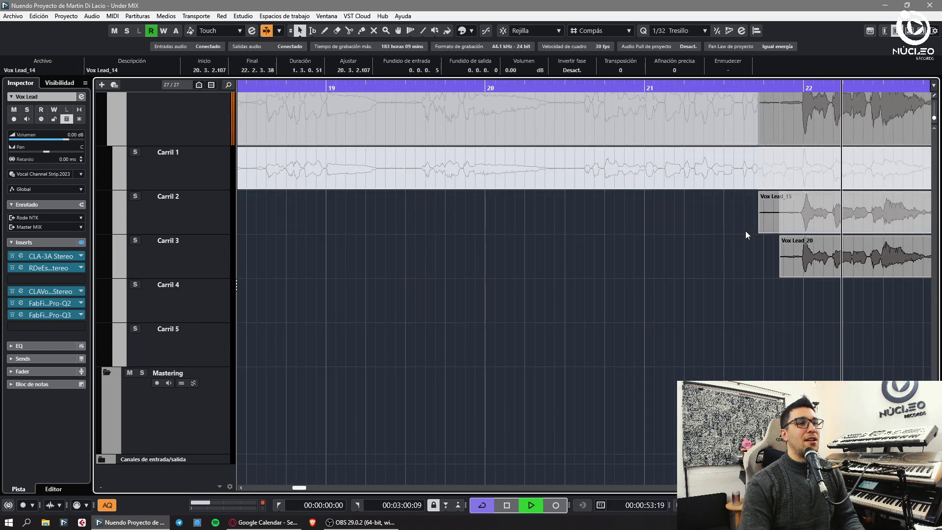
Mute the Vox Lead_15 take on Carril 2 of track 20
{"action": "left_click", "coordinate": [758, 299]}
{"action": "key", "text": "g"}
{"action": "left_click", "coordinate": [711, 219]}
{"action": "key", "text": "shift+m"}
{"action": "left_click", "coordinate": [662, 333]}
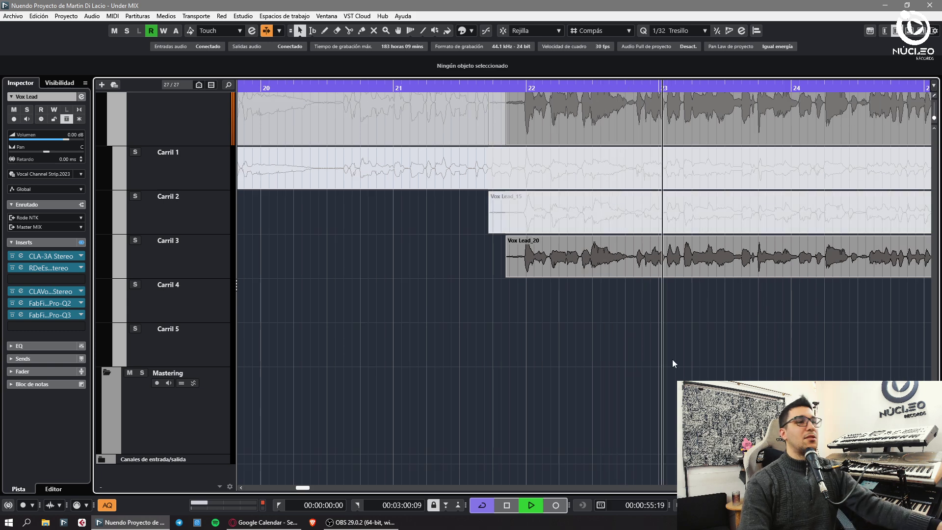
Split Vox Lead_20 on Carril 3 just before bar 22, delete its silent start and fine-tune the beginning
{"action": "left_click", "coordinate": [523, 267], "text": "alt"}
{"action": "left_click", "coordinate": [519, 265]}
{"action": "key", "text": "Delete"}
{"action": "left_click_drag", "start_coordinate": [524, 277], "coordinate": [523, 278]}
{"action": "left_click", "coordinate": [526, 303]}
{"action": "key", "text": "g"}
{"action": "key", "text": "h"}
{"action": "key", "text": "h"}
{"action": "key", "text": "g"}
{"action": "key", "text": "g"}
{"action": "key", "text": "space"}
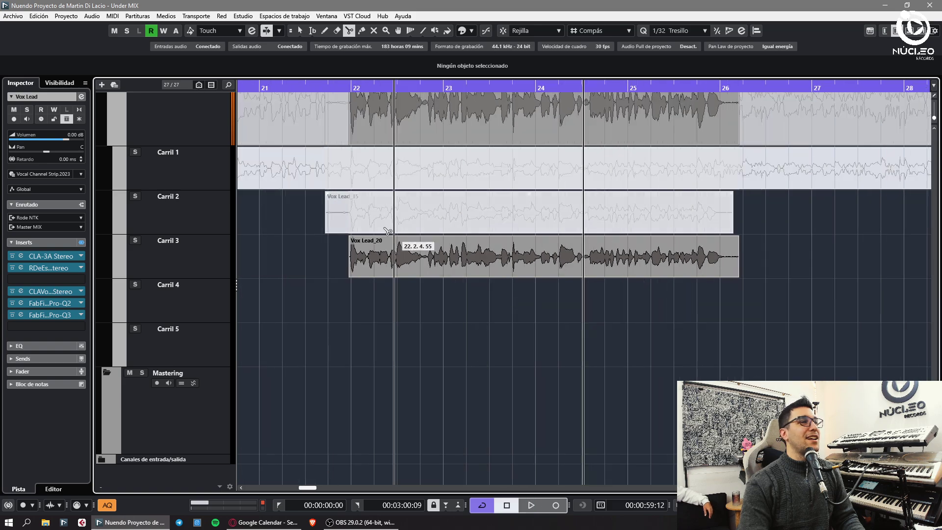
Play back the edited takes on both Vox Lead tracks and review the transitions around bars 14 to 22
{"action": "key", "text": "g"}
{"action": "key", "text": "g"}
{"action": "scroll", "coordinate": [385, 227], "scroll_direction": "up", "scroll_amount": 6}
{"action": "scroll", "coordinate": [363, 172], "scroll_direction": "down", "scroll_amount": 3}
{"action": "key", "text": "space"}
{"action": "key", "text": "h"}
{"action": "key", "text": "h"}
{"action": "key", "text": "h"}
{"action": "key", "text": "h"}
{"action": "key", "text": "h"}
{"action": "key", "text": "h"}
{"action": "key", "text": "h"}
{"action": "key", "text": "h"}
{"action": "key", "text": "h"}
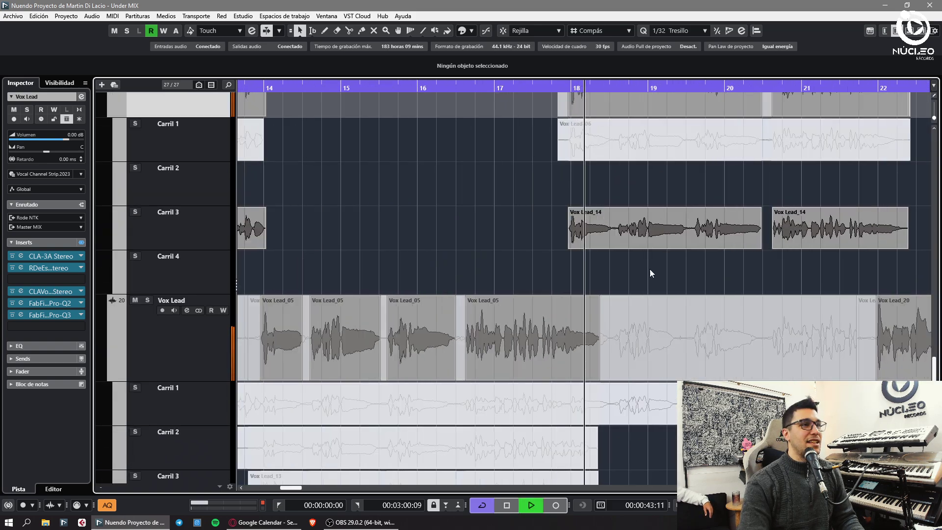
Split Vox Lead_14 on track 19's Carril 3 at 18.3.1.69 and 18.3.2.60 and delete the silent piece between the cuts
{"action": "left_click", "coordinate": [595, 240], "text": "alt"}
{"action": "left_click", "coordinate": [609, 242], "text": "alt"}
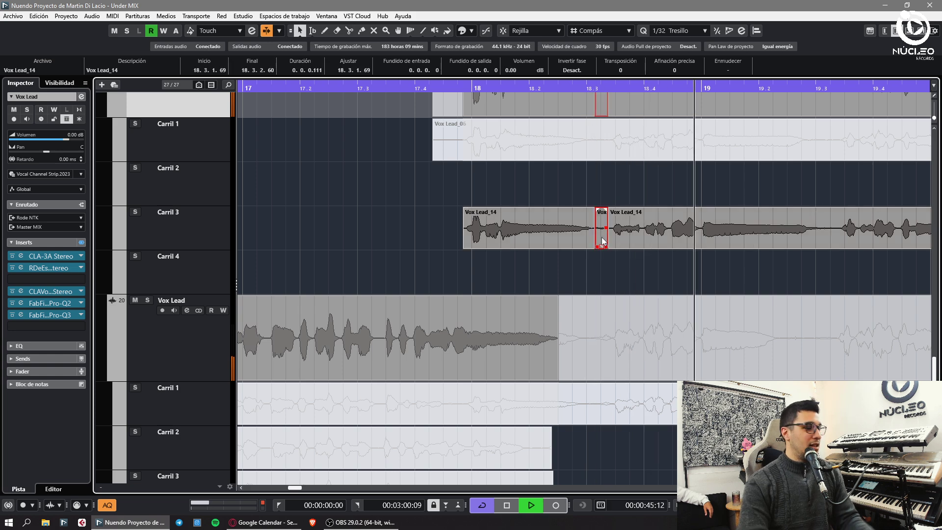
{"action": "left_click", "coordinate": [602, 235]}
{"action": "key", "text": "Delete"}
Cut out the short silence around 19.3 in Vox Lead_14 on Carril 3
{"action": "left_click", "coordinate": [821, 241], "text": "alt"}
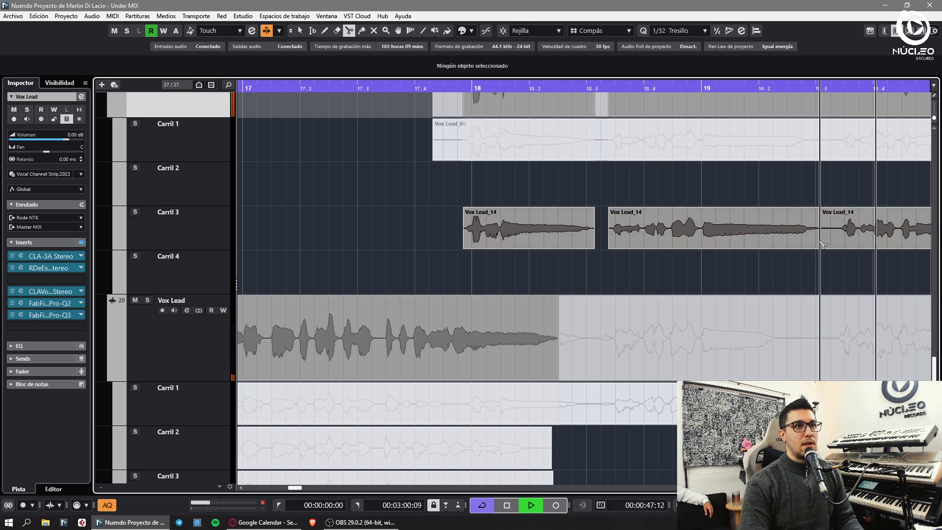
{"action": "left_click", "coordinate": [837, 242], "text": "alt"}
{"action": "left_click", "coordinate": [829, 243]}
{"action": "key", "text": "Delete"}
{"action": "left_click", "coordinate": [864, 241]}
{"action": "left_click", "coordinate": [855, 260]}
Split the last Vox Lead_14 event on Carril 3 around 21.1.2 and crossfade the two parts at the cut
{"action": "key", "text": "g"}
{"action": "key", "text": "h"}
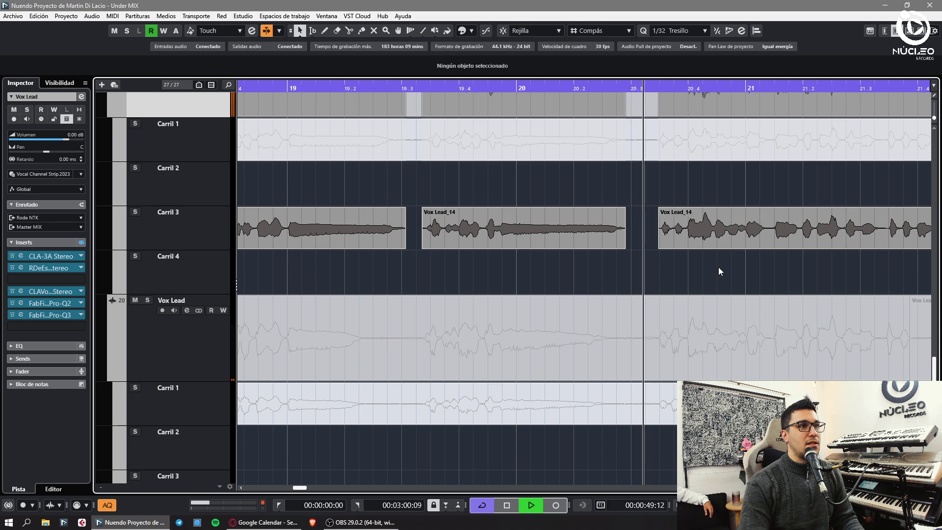
{"action": "key", "text": "g"}
{"action": "key", "text": "g"}
{"action": "key", "text": "h"}
{"action": "key", "text": "h"}
{"action": "key", "text": "h"}
{"action": "left_click", "coordinate": [653, 244], "text": "alt"}
{"action": "left_click_drag", "start_coordinate": [676, 246], "coordinate": [658, 241]}
{"action": "key", "text": "x"}
{"action": "key", "text": "g"}
{"action": "left_click", "coordinate": [708, 264]}
Split Vox Lead_14 on Carril 3 again around 21.3.2 and crossfade the parts at that cut
{"action": "key", "text": "h"}
{"action": "left_click", "coordinate": [641, 244], "text": "alt"}
{"action": "key", "text": "x"}
{"action": "key", "text": "g"}
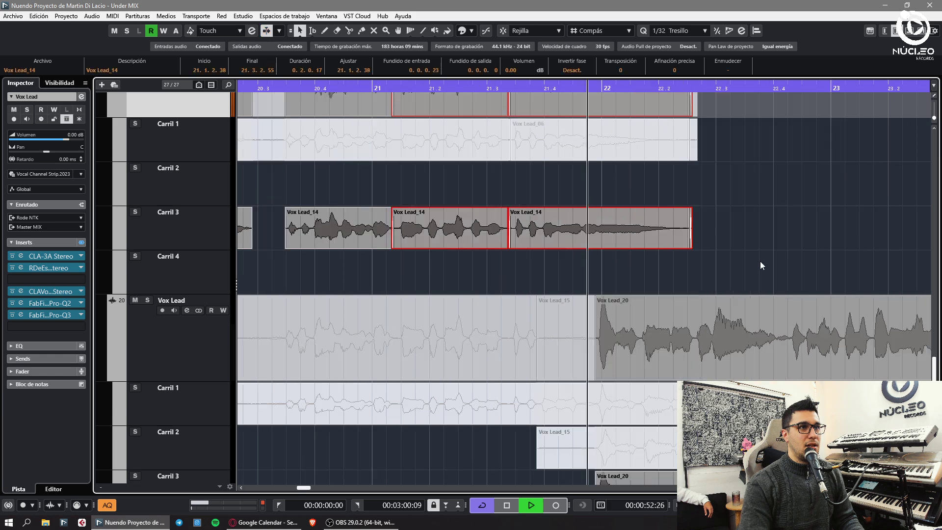
{"action": "left_click", "coordinate": [760, 263]}
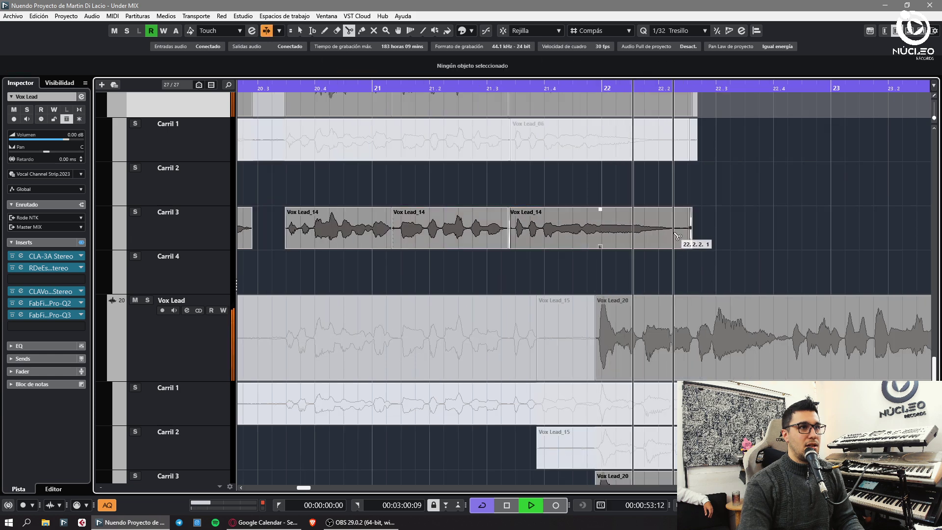
Split the final Vox Lead_14 event on Carril 3 around 22.2.2 and delete its silent tail
{"action": "left_click", "coordinate": [675, 233], "text": "alt"}
{"action": "left_click", "coordinate": [686, 239]}
{"action": "key", "text": "Delete"}
Play back track 20 from just before bar 22 and examine the start of Vox Lead_20 on Carril 3
{"action": "scroll", "coordinate": [699, 252], "scroll_direction": "down", "scroll_amount": 5}
{"action": "key", "text": "g"}
{"action": "key", "text": "h"}
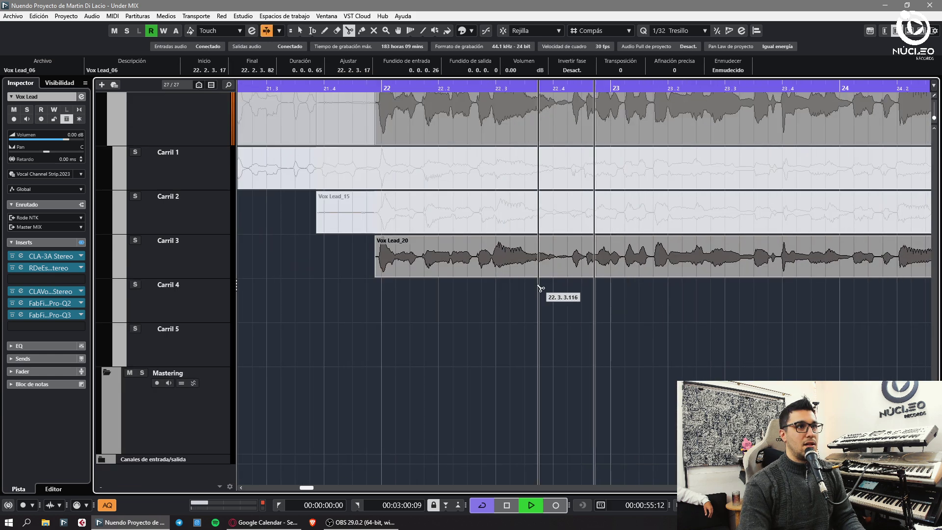
{"action": "left_click", "coordinate": [375, 84]}
{"action": "key", "text": "1"}
{"action": "key", "text": "h"}
{"action": "key", "text": "h"}
{"action": "key", "text": "h"}
{"action": "left_click", "coordinate": [584, 302]}
{"action": "left_click", "coordinate": [605, 267]}
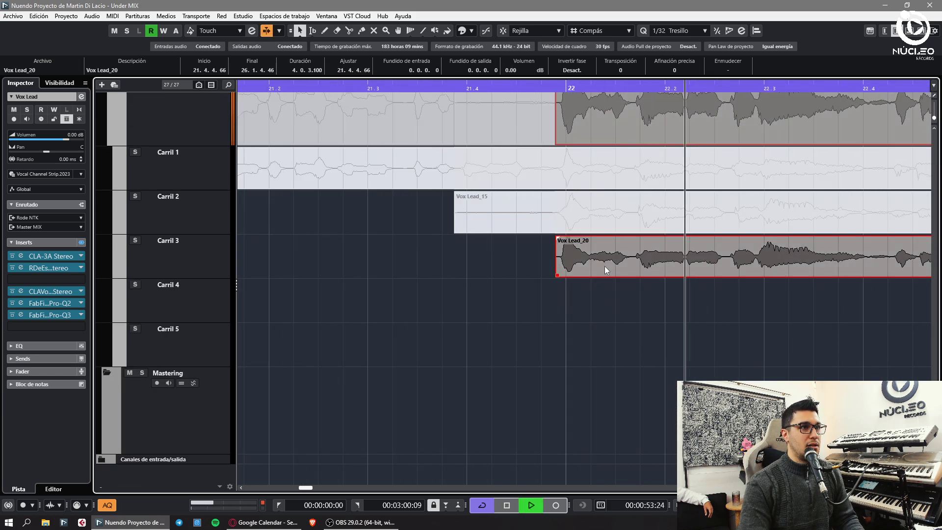
{"action": "left_click", "coordinate": [656, 290]}
Split Vox Lead_20 on track 20's Carril 3 at 22.4.1.23 and 22.4.2.34 and delete the piece between the cuts
{"action": "key", "text": "g"}
{"action": "key", "text": "g"}
{"action": "key", "text": "h"}
{"action": "left_click", "coordinate": [643, 268], "text": "alt"}
{"action": "left_click", "coordinate": [621, 268], "text": "alt"}
{"action": "left_click", "coordinate": [633, 269]}
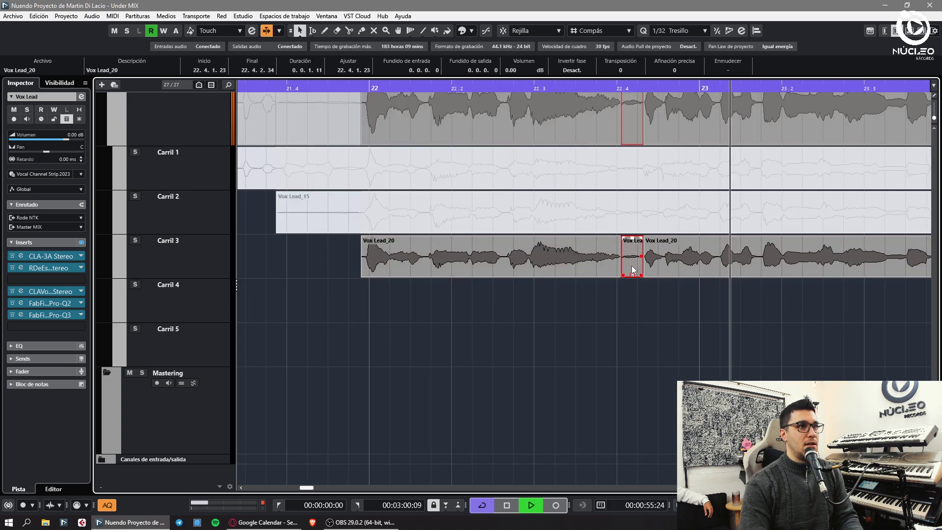
{"action": "key", "text": "Delete"}
Split Vox Lead_20 on Carril 3 just before 23.4 and crossfade the two parts at the cut
{"action": "left_click_drag", "start_coordinate": [664, 272], "coordinate": [666, 273]}
{"action": "left_click", "coordinate": [634, 301]}
{"action": "key", "text": "g"}
{"action": "key", "text": "h"}
{"action": "left_click", "coordinate": [672, 274], "text": "alt"}
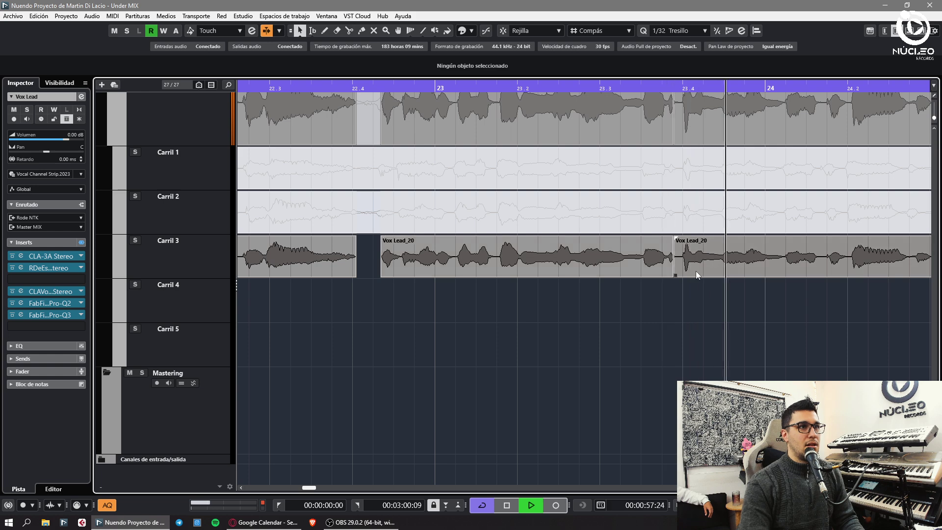
{"action": "left_click", "coordinate": [695, 271]}
{"action": "key", "text": "x"}
{"action": "left_click", "coordinate": [702, 291]}
Cut out the short silence around 24.3 in Vox Lead_20 on Carril 3
{"action": "key", "text": "g"}
{"action": "key", "text": "h"}
{"action": "key", "text": "g"}
{"action": "key", "text": "h"}
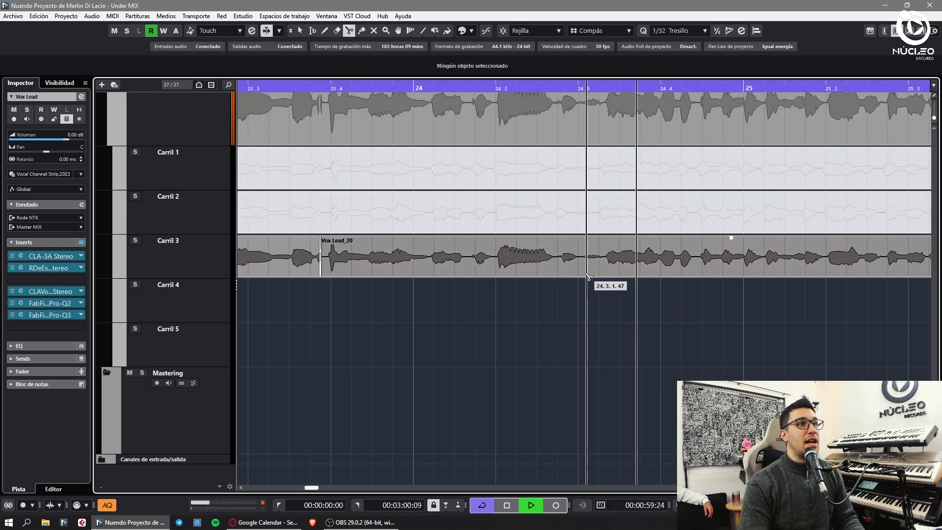
{"action": "left_click", "coordinate": [577, 270], "text": "alt"}
{"action": "left_click", "coordinate": [601, 269], "text": "alt"}
{"action": "left_click", "coordinate": [590, 268]}
{"action": "key", "text": "Delete"}
Split Vox Lead_20 on Carril 3 around 25.2.3 and crossfade the two parts at the cut
{"action": "left_click_drag", "start_coordinate": [664, 261], "coordinate": [666, 262]}
{"action": "key", "text": "g"}
{"action": "left_click", "coordinate": [706, 299]}
{"action": "key", "text": "h"}
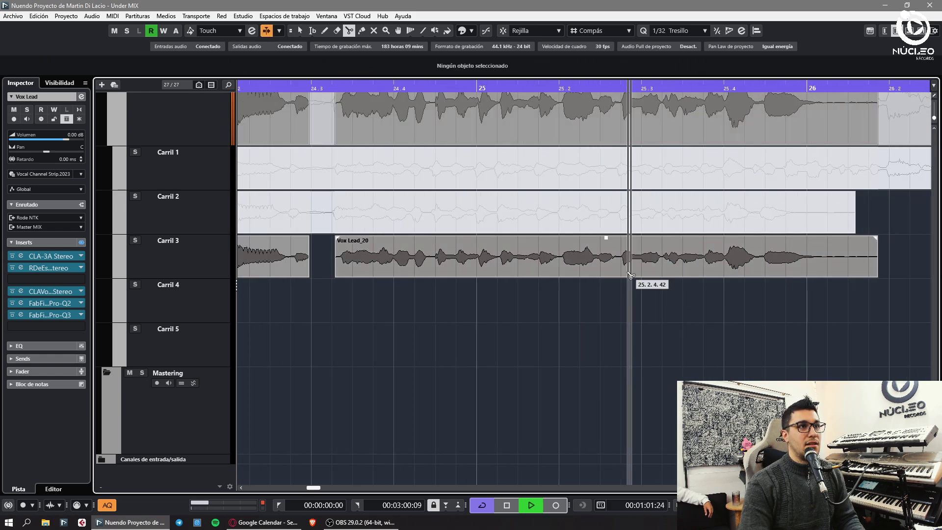
{"action": "left_click", "coordinate": [617, 270], "text": "alt"}
{"action": "left_click", "coordinate": [634, 273]}
{"action": "key", "text": "x"}
{"action": "left_click", "coordinate": [785, 297]}
Replay the passage after bar 25, split Vox Lead_20 on Carril 3 around 25.3.3 and crossfade the cut
{"action": "left_click", "coordinate": [641, 88]}
{"action": "key", "text": "h"}
{"action": "key", "text": "h"}
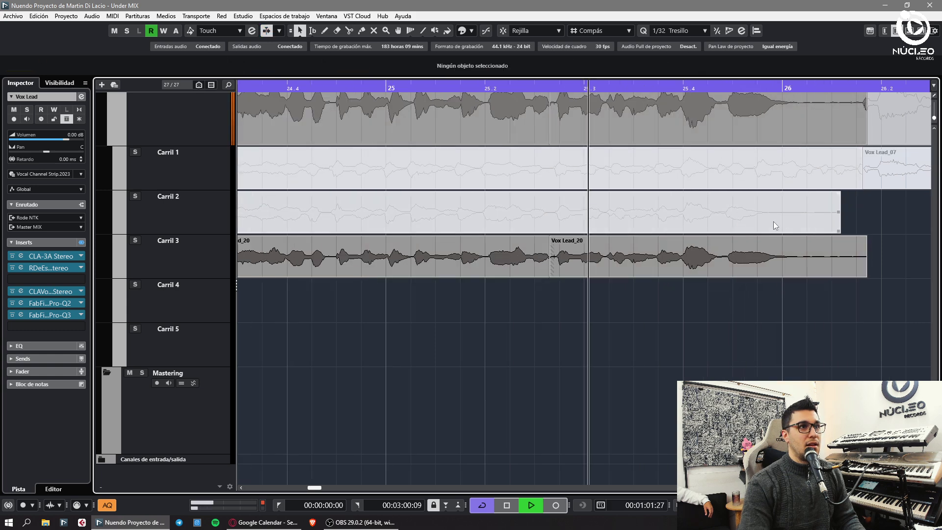
{"action": "left_click", "coordinate": [663, 270], "text": "alt"}
{"action": "left_click", "coordinate": [679, 272]}
{"action": "key", "text": "x"}
{"action": "left_click", "coordinate": [707, 293]}
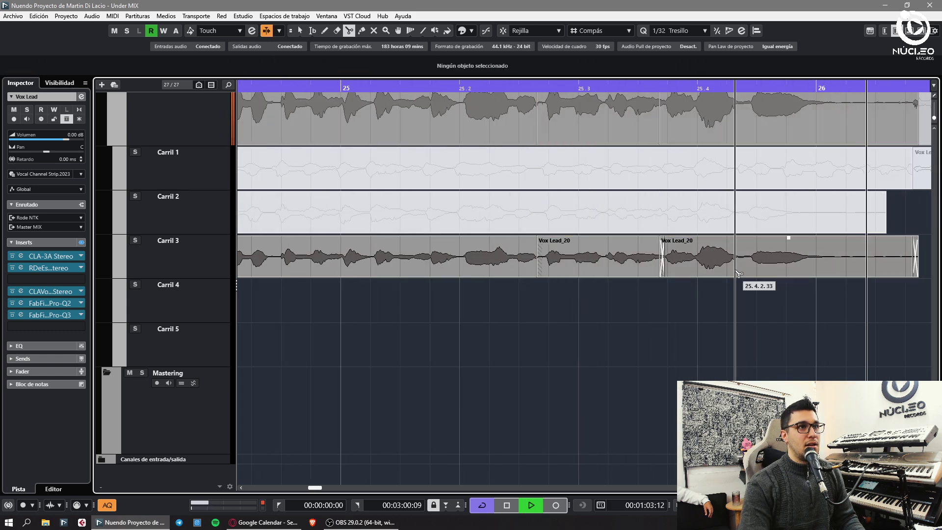
Split the last Vox Lead_20 event on Carril 3 around 25.4.2 and crossfade it with the preceding part
{"action": "left_click", "coordinate": [738, 273]}
{"action": "key", "text": "1"}
{"action": "left_click", "coordinate": [754, 270]}
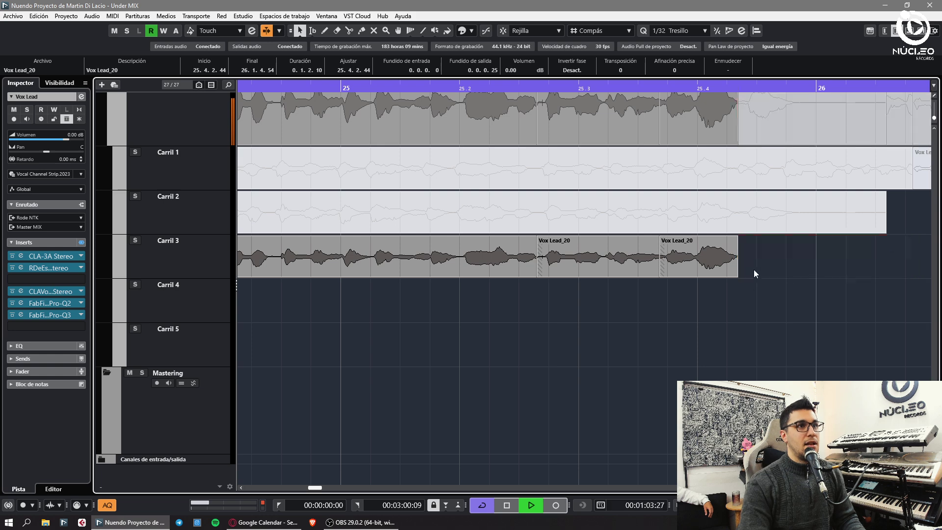
{"action": "key", "text": "x"}
{"action": "left_click", "coordinate": [785, 269]}
Stop playback, split the final Vox Lead_20 event on Carril 3 around 26.1.1 and delete its silent tail
{"action": "key", "text": "space"}
{"action": "key", "text": "g"}
{"action": "key", "text": "g"}
{"action": "key", "text": "g"}
{"action": "key", "text": "4"}
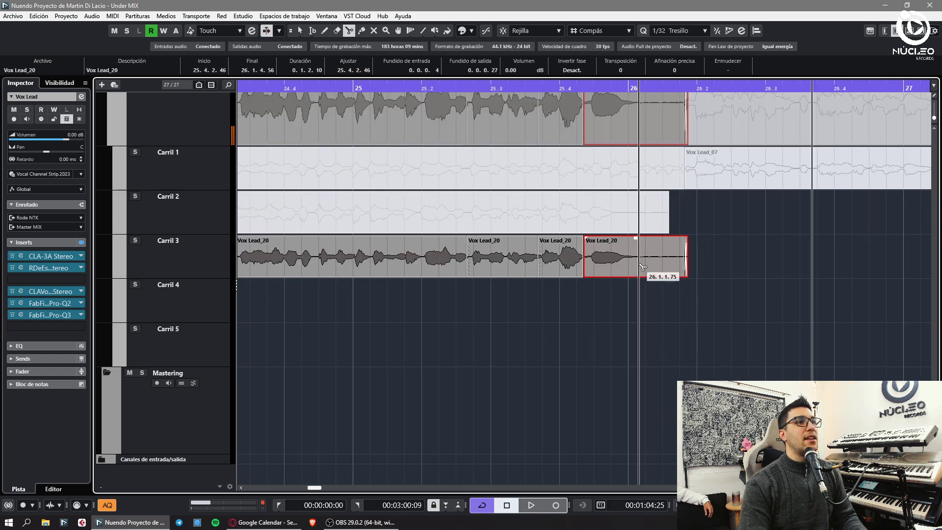
{"action": "left_click", "coordinate": [640, 265]}
{"action": "key", "text": "1"}
{"action": "left_click", "coordinate": [663, 271]}
{"action": "key", "text": "Delete"}
Split Vox Lead_12 on track 19's Carril 1 at about 25.4.2.53 and delete its silent start
{"action": "scroll", "coordinate": [648, 291], "scroll_direction": "up", "scroll_amount": 4}
{"action": "key", "text": "g"}
{"action": "key", "text": "g"}
{"action": "key", "text": "g"}
{"action": "key", "text": "g"}
{"action": "left_click", "coordinate": [535, 321]}
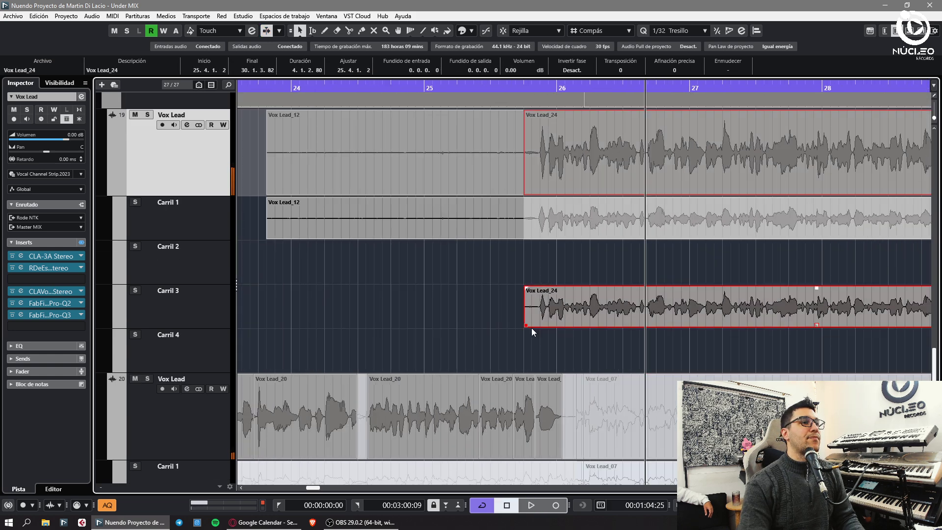
{"action": "left_click", "coordinate": [546, 242]}
{"action": "left_click", "coordinate": [536, 227]}
{"action": "key", "text": "1"}
{"action": "left_click", "coordinate": [535, 226], "text": "alt"}
{"action": "left_click", "coordinate": [515, 223]}
{"action": "key", "text": "Delete"}
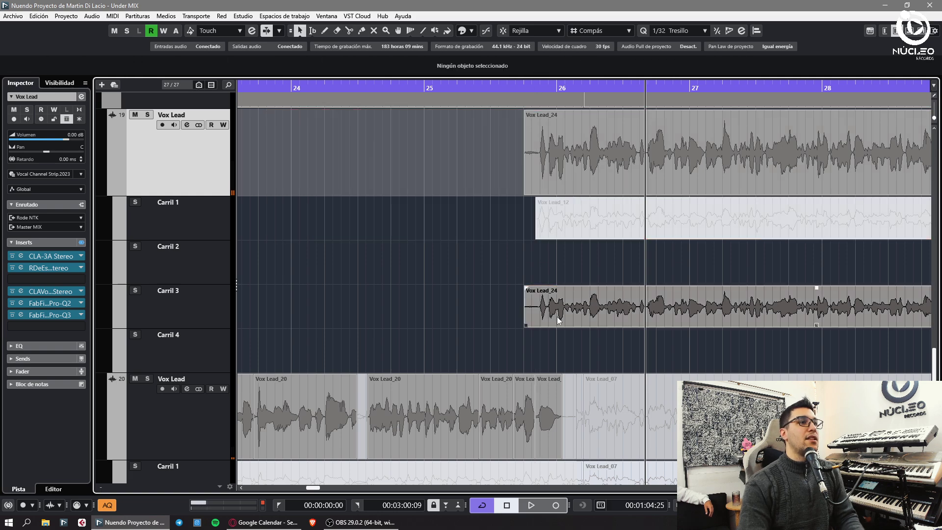
Move Vox Lead_24 from Carril 3 to Carril 2 on track 19 and trim its start to 25.4.2.55
{"action": "left_click_drag", "start_coordinate": [558, 316], "coordinate": [537, 281]}
{"action": "left_click", "coordinate": [545, 301]}
{"action": "left_click", "coordinate": [544, 226]}
Play from before bar 26, split Vox Lead_24 on track 19's Carril 2 near 26.2 and crossfade the two parts
{"action": "left_click", "coordinate": [523, 89]}
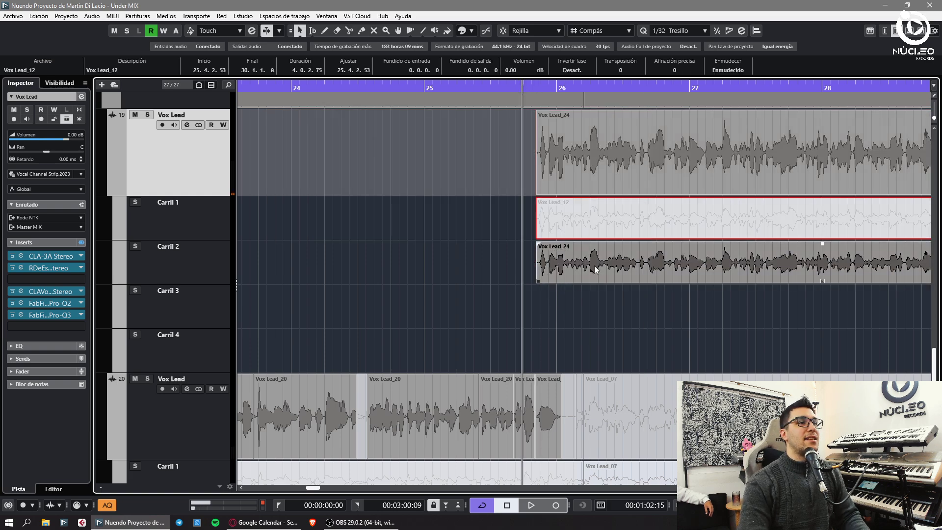
{"action": "key", "text": "h"}
{"action": "key", "text": "h"}
{"action": "left_click", "coordinate": [594, 266]}
{"action": "key", "text": "h"}
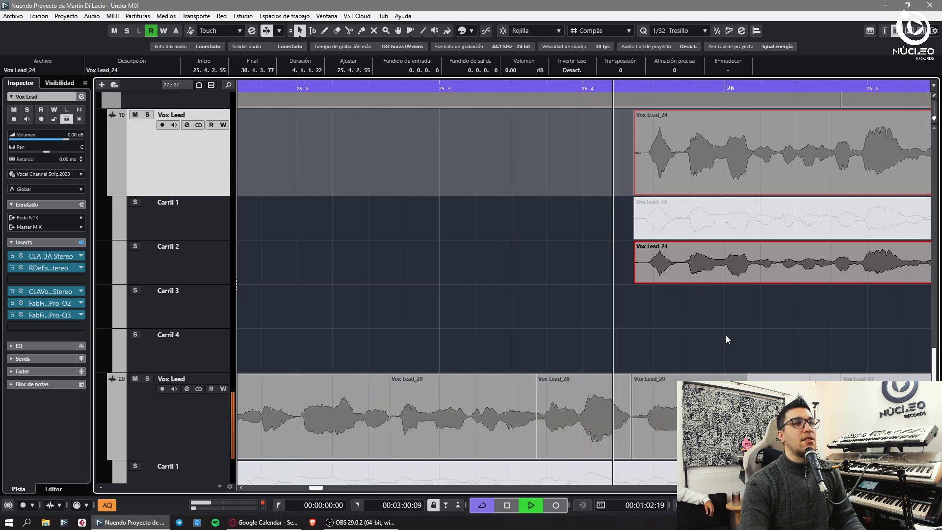
{"action": "key", "text": "g"}
{"action": "key", "text": "g"}
{"action": "left_click", "coordinate": [732, 314]}
{"action": "left_click", "coordinate": [730, 267], "text": "alt"}
{"action": "key", "text": "g"}
{"action": "key", "text": "h"}
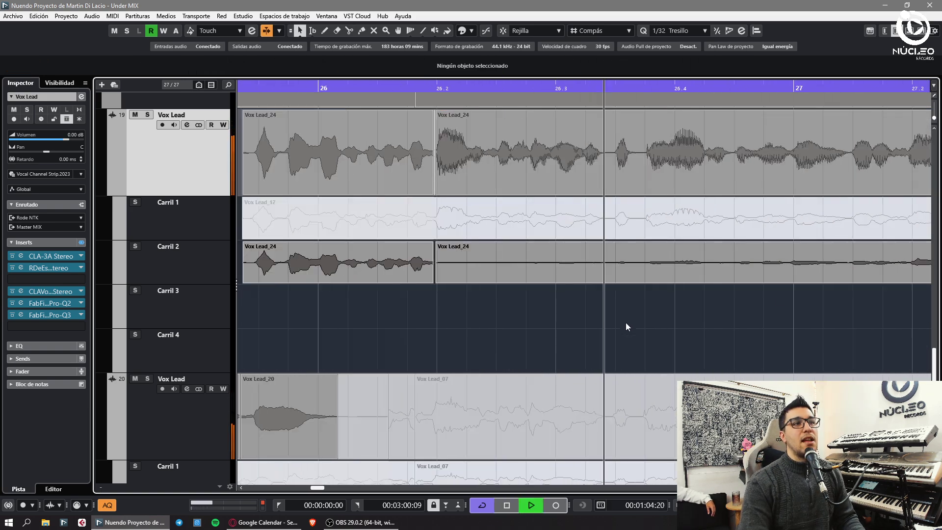
{"action": "left_click_drag", "start_coordinate": [433, 314], "coordinate": [442, 275]}
{"action": "key", "text": "x"}
{"action": "left_click", "coordinate": [459, 302]}
Split Vox Lead_24 on Carril 2 around 26.3.3 and 27.2.4, crossfading the parts at both cuts
{"action": "left_click", "coordinate": [614, 275], "text": "alt"}
{"action": "key", "text": "x"}
{"action": "left_click", "coordinate": [639, 304]}
{"action": "key", "text": "g"}
{"action": "left_click_drag", "start_coordinate": [609, 297], "coordinate": [588, 276]}
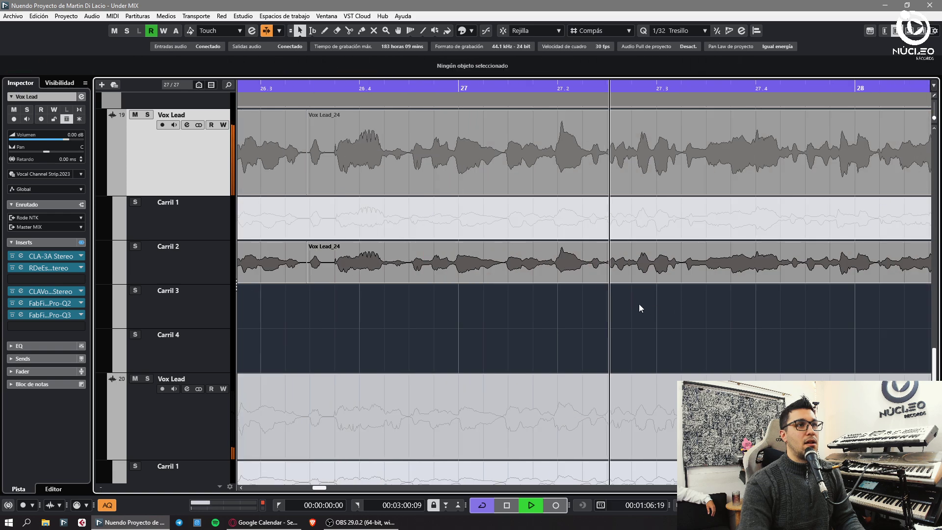
{"action": "key", "text": "h"}
{"action": "left_click", "coordinate": [610, 275], "text": "alt"}
{"action": "key", "text": "x"}
{"action": "key", "text": "g"}
{"action": "left_click", "coordinate": [628, 308]}
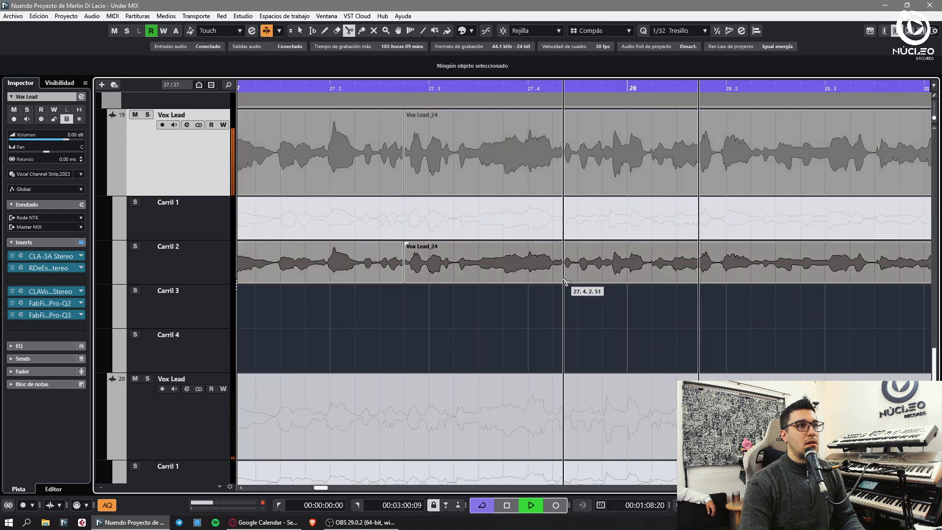
Split Vox Lead_24 on Carril 2 around 27.4.2 and crossfade the two parts at the cut
{"action": "left_click", "coordinate": [573, 280], "text": "alt"}
{"action": "key", "text": "x"}
{"action": "key", "text": "g"}
{"action": "left_click", "coordinate": [682, 298]}
Split Vox Lead_24 on Carril 2 around 28.3.4 and just before 29.2, crossfading the parts at both cuts
{"action": "key", "text": "h"}
{"action": "left_click", "coordinate": [632, 276], "text": "alt"}
{"action": "left_click_drag", "start_coordinate": [649, 274], "coordinate": [615, 281]}
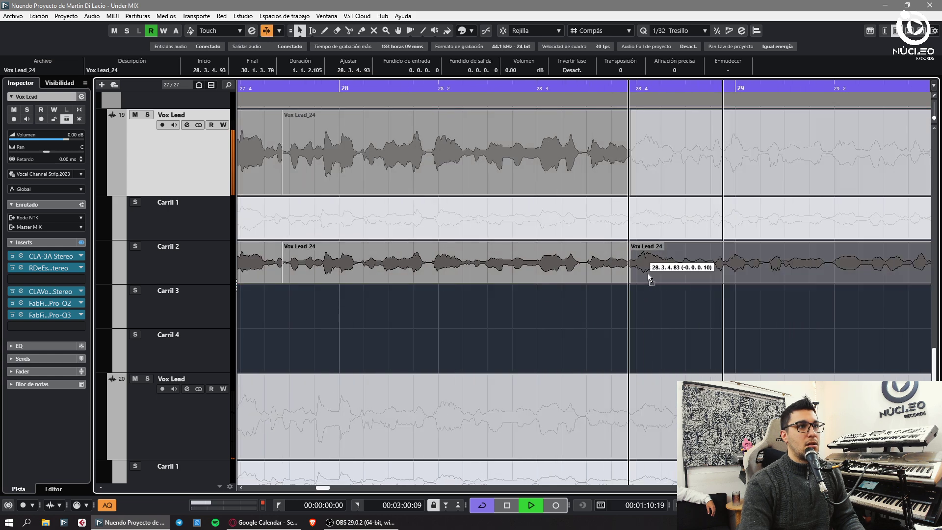
{"action": "key", "text": "x"}
{"action": "key", "text": "g"}
{"action": "left_click", "coordinate": [729, 304]}
{"action": "key", "text": "h"}
{"action": "left_click", "coordinate": [600, 280], "text": "alt"}
{"action": "key", "text": "x"}
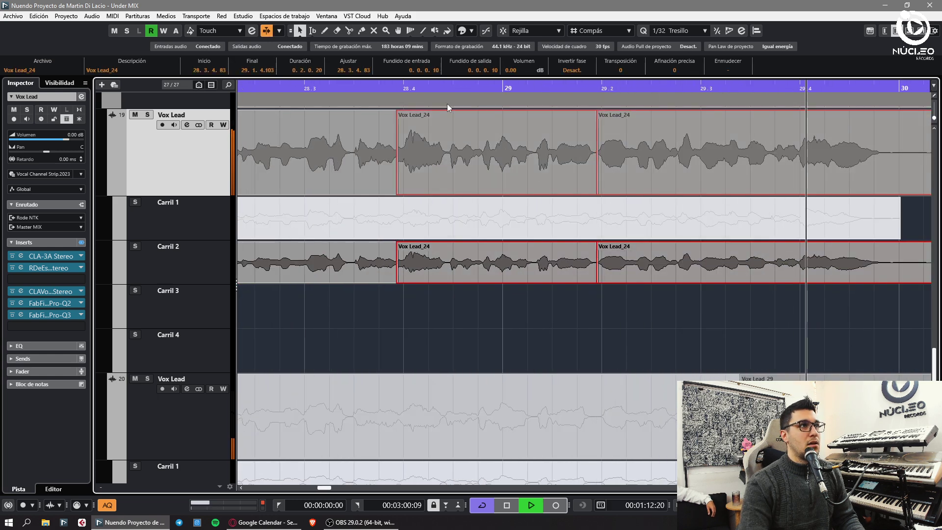
Split Vox Lead_12 on Carril 1 at 28.4.4.0 and 29.2.2.8 and move the middle piece to Carril 3
{"action": "left_click", "coordinate": [421, 89]}
{"action": "left_click", "coordinate": [477, 219], "text": "alt"}
{"action": "left_click", "coordinate": [627, 219], "text": "alt"}
{"action": "left_click_drag", "start_coordinate": [552, 210], "coordinate": [549, 320]}
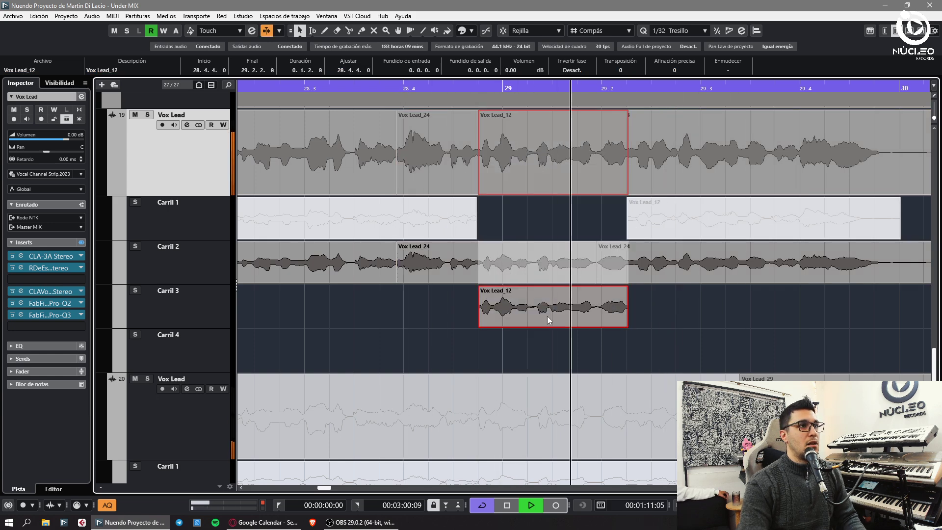
Shorten the Vox Lead_12 piece on Carril 3 to the Vox Lead_24 cut just before 29.2 and replay the passage
{"action": "key", "text": "h"}
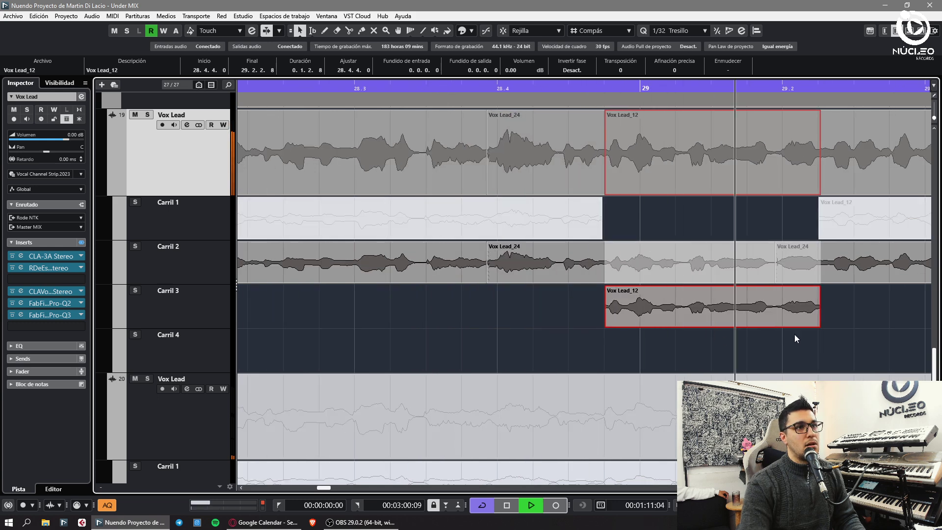
{"action": "left_click", "coordinate": [775, 314], "text": "alt"}
{"action": "key", "text": "Delete"}
{"action": "left_click", "coordinate": [633, 88]}
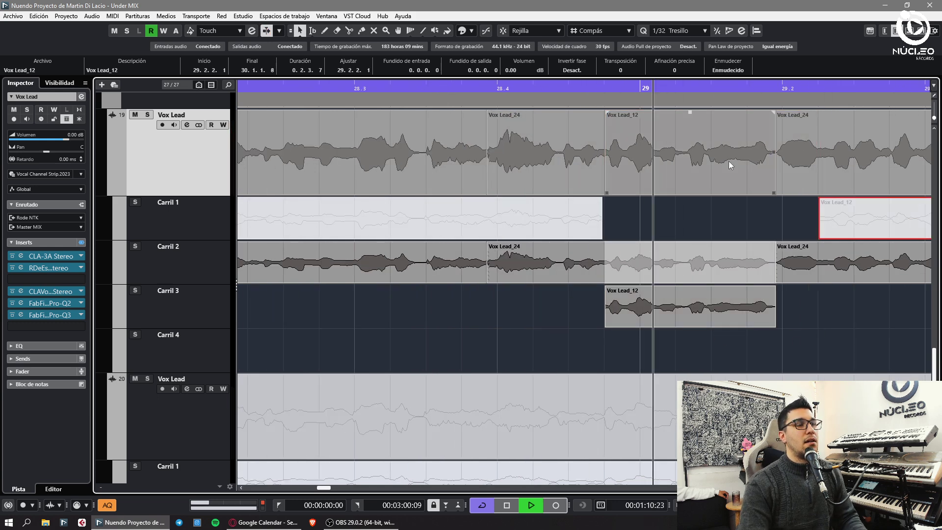
{"action": "key", "text": "h"}
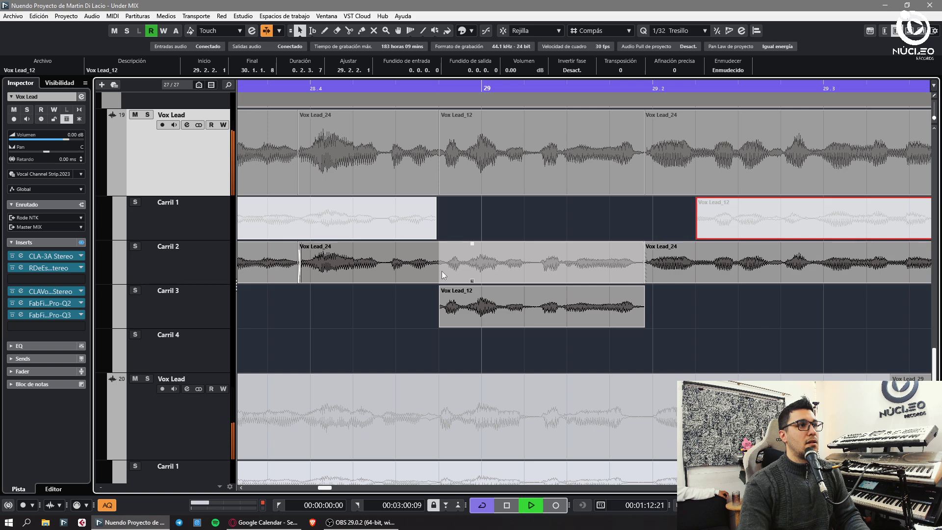
Split Vox Lead_24 at the Vox Lead_12 piece's start, move the replaced part to Carril 1 and the Vox Lead_12 piece to Carril 2
{"action": "left_click", "coordinate": [443, 272], "text": "alt"}
{"action": "key", "text": "space"}
{"action": "left_click_drag", "start_coordinate": [499, 267], "coordinate": [501, 216]}
{"action": "left_click_drag", "start_coordinate": [499, 308], "coordinate": [498, 268]}
{"action": "left_click", "coordinate": [429, 309]}
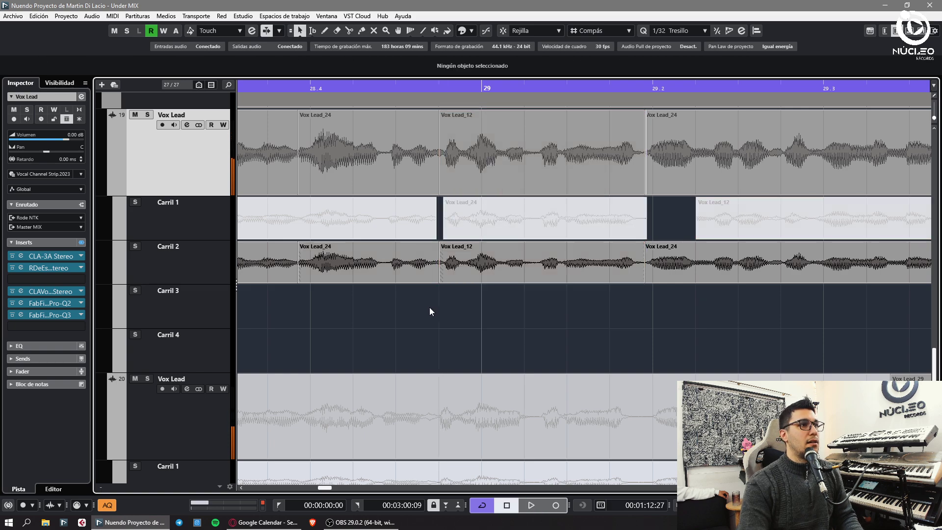
Crossfade the Vox Lead_12 piece on Carril 2 with the Vox Lead_24 parts on both sides
{"action": "left_click_drag", "start_coordinate": [430, 309], "coordinate": [697, 267]}
{"action": "key", "text": "x"}
{"action": "left_click", "coordinate": [789, 328]}
Split Vox Lead_24 on Carril 2 at 29.4.4.45 and delete the silent tail
{"action": "key", "text": "g"}
{"action": "key", "text": "g"}
{"action": "key", "text": "g"}
{"action": "key", "text": "space"}
{"action": "key", "text": "g"}
{"action": "key", "text": "g"}
{"action": "key", "text": "space"}
{"action": "left_click", "coordinate": [580, 268], "text": "alt"}
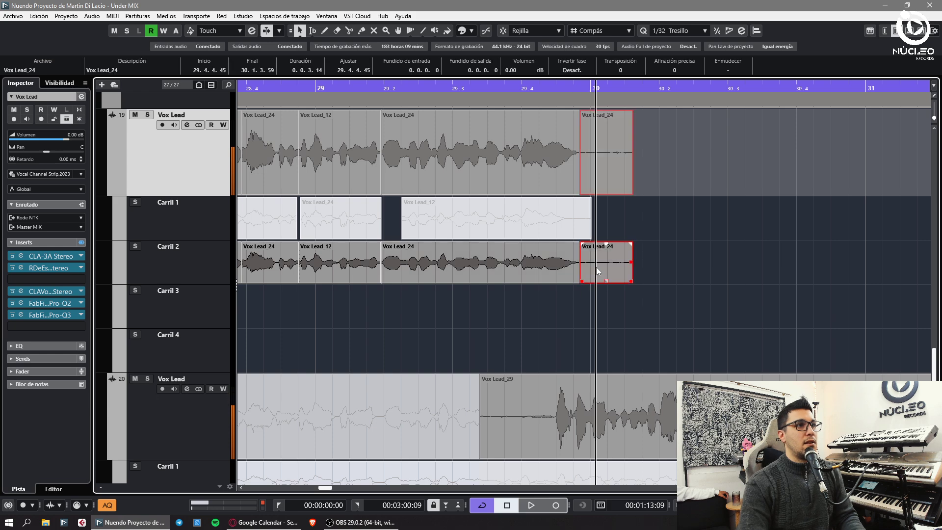
{"action": "key", "text": "Delete"}
On Vox Lead track 20, split Vox Lead_29 on Carril 3 around 29.4.2 and delete the silence before its first phrase
{"action": "scroll", "coordinate": [531, 130], "scroll_direction": "down", "scroll_amount": 4}
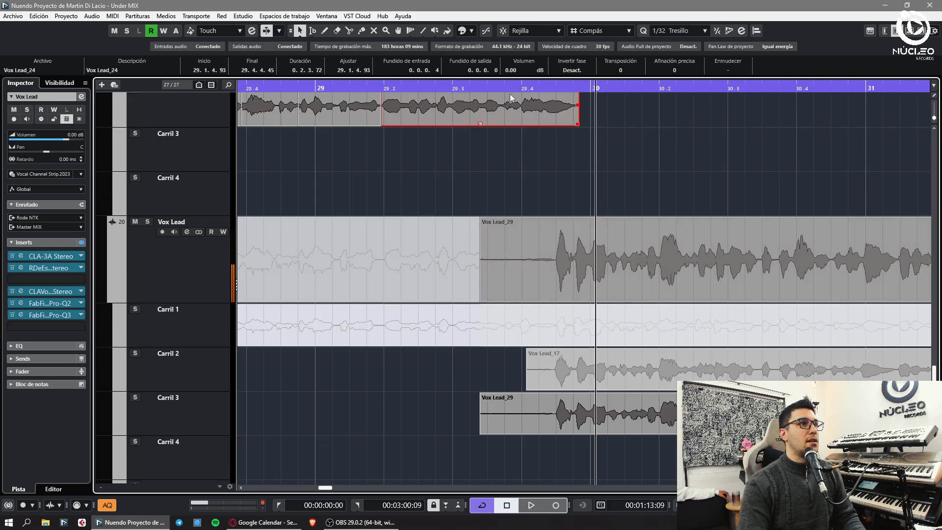
{"action": "key", "text": "space"}
{"action": "left_click", "coordinate": [509, 89]}
{"action": "scroll", "coordinate": [655, 260], "scroll_direction": "down", "scroll_amount": 2}
{"action": "key", "text": "h"}
{"action": "left_click", "coordinate": [628, 372]}
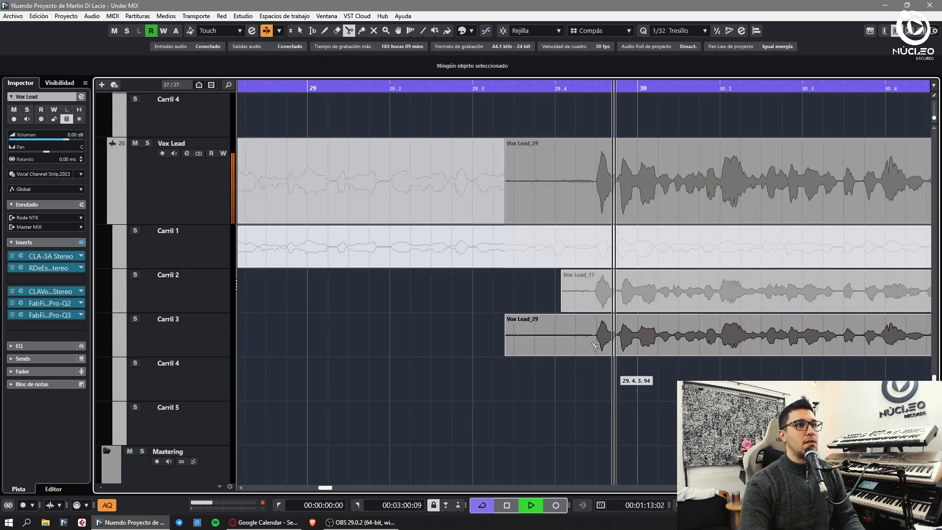
{"action": "left_click", "coordinate": [589, 340], "text": "alt"}
{"action": "left_click", "coordinate": [574, 343]}
{"action": "key", "text": "Delete"}
Split Vox Lead_29 on Carril 3 just before 30.4 and at 31.2.2.106
{"action": "key", "text": "g"}
{"action": "key", "text": "g"}
{"action": "key", "text": "g"}
{"action": "key", "text": "h"}
{"action": "key", "text": "h"}
{"action": "key", "text": "h"}
{"action": "key", "text": "h"}
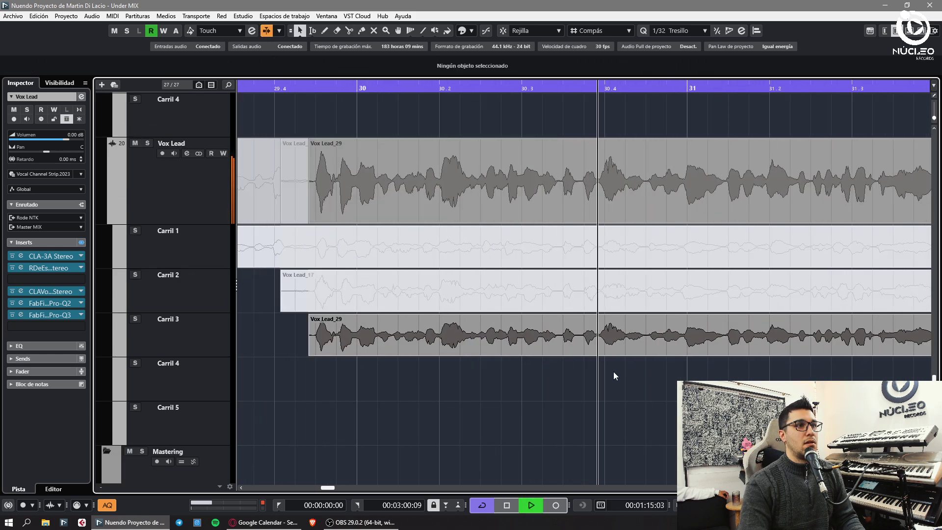
{"action": "left_click", "coordinate": [580, 340], "text": "alt"}
{"action": "left_click", "coordinate": [551, 372]}
{"action": "key", "text": "g"}
{"action": "key", "text": "h"}
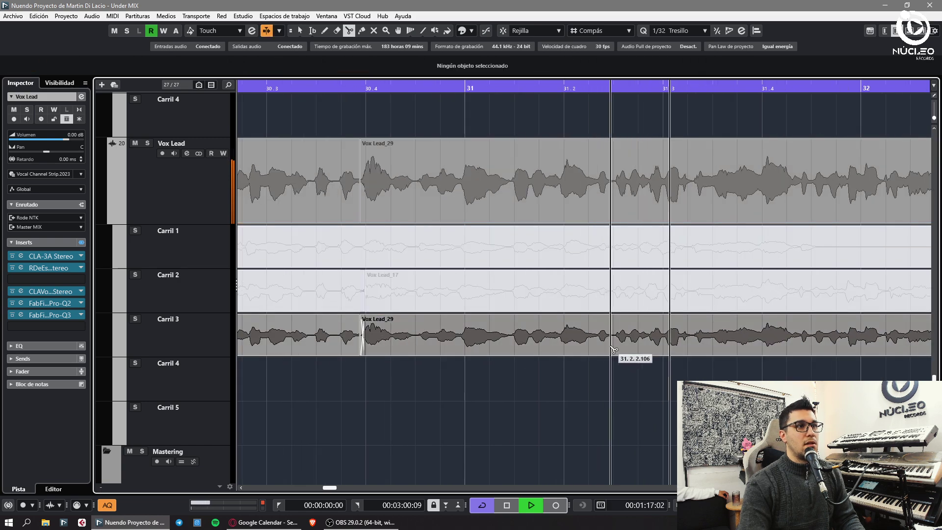
{"action": "left_click", "coordinate": [610, 344], "text": "alt"}
{"action": "left_click", "coordinate": [686, 373]}
Split Vox Lead_29 on Carril 3 at 32.1.4.68 and around 32.4.2
{"action": "key", "text": "g"}
{"action": "key", "text": "h"}
{"action": "key", "text": "3"}
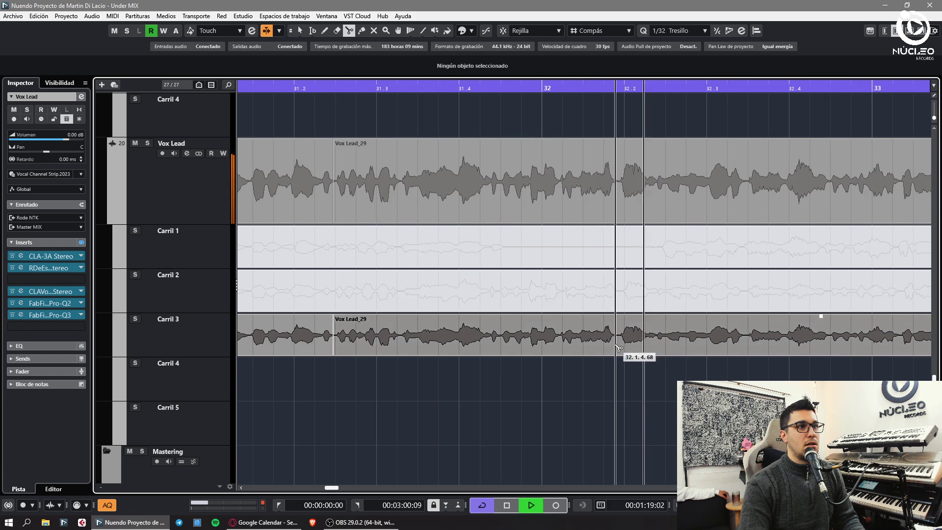
{"action": "left_click", "coordinate": [616, 347]}
{"action": "key", "text": "1"}
{"action": "left_click", "coordinate": [639, 383]}
{"action": "key", "text": "g"}
{"action": "key", "text": "h"}
{"action": "key", "text": "3"}
{"action": "left_click", "coordinate": [640, 348]}
{"action": "key", "text": "1"}
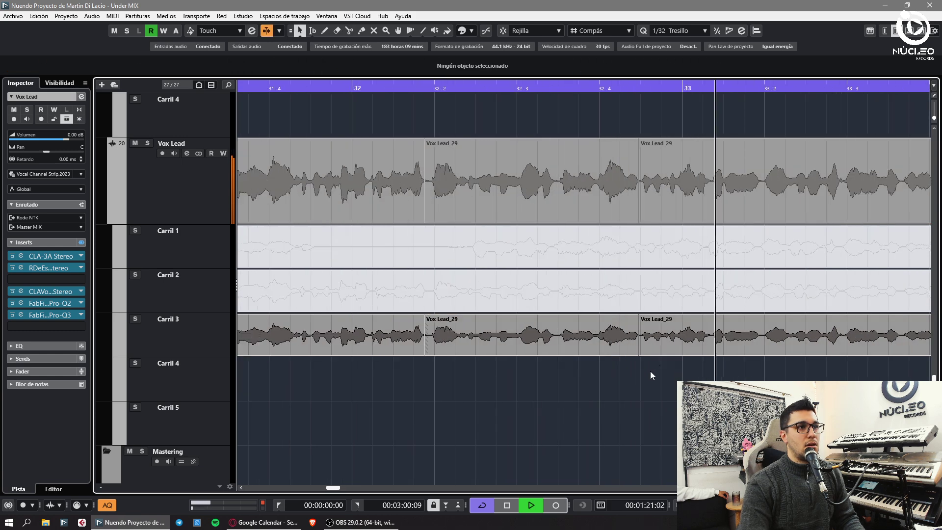
{"action": "left_click", "coordinate": [741, 342]}
{"action": "left_click", "coordinate": [638, 368]}
Split Vox Lead_29 just before 33.3 and shortly after 34, and delete the silent tail
{"action": "key", "text": "g"}
{"action": "key", "text": "h"}
{"action": "key", "text": "3"}
{"action": "left_click", "coordinate": [610, 349]}
{"action": "key", "text": "1"}
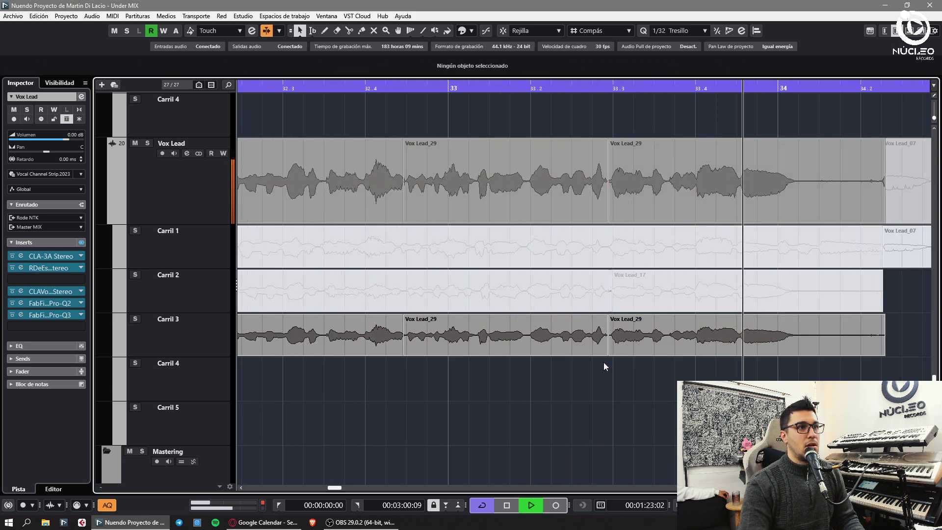
{"action": "key", "text": "g"}
{"action": "key", "text": "3"}
{"action": "left_click", "coordinate": [612, 346]}
{"action": "key", "text": "1"}
{"action": "left_click", "coordinate": [638, 343]}
{"action": "key", "text": "g"}
{"action": "scroll", "coordinate": [653, 342], "scroll_direction": "up", "scroll_amount": 4}
{"action": "key", "text": "Delete"}
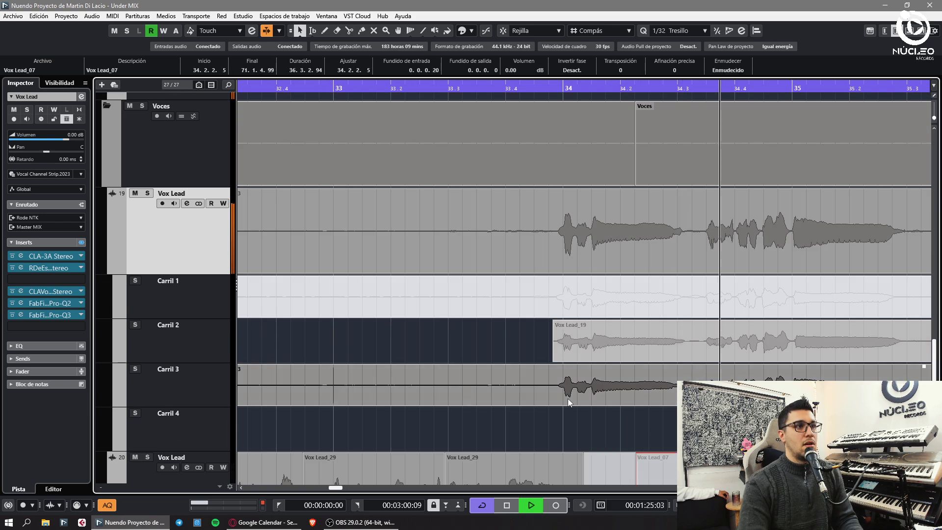
On track 19, split Vox Lead_33 on Carril 3 just before 34, delete the silence before the phrase and replay the passage
{"action": "key", "text": "3"}
{"action": "left_click", "coordinate": [549, 389]}
{"action": "key", "text": "1"}
{"action": "left_click", "coordinate": [520, 388]}
{"action": "key", "text": "Delete"}
{"action": "left_click", "coordinate": [525, 89]}
{"action": "scroll", "coordinate": [556, 166], "scroll_direction": "down", "scroll_amount": 4}
{"action": "key", "text": "h"}
{"action": "key", "text": "h"}
{"action": "key", "text": "h"}
{"action": "left_click", "coordinate": [681, 197]}
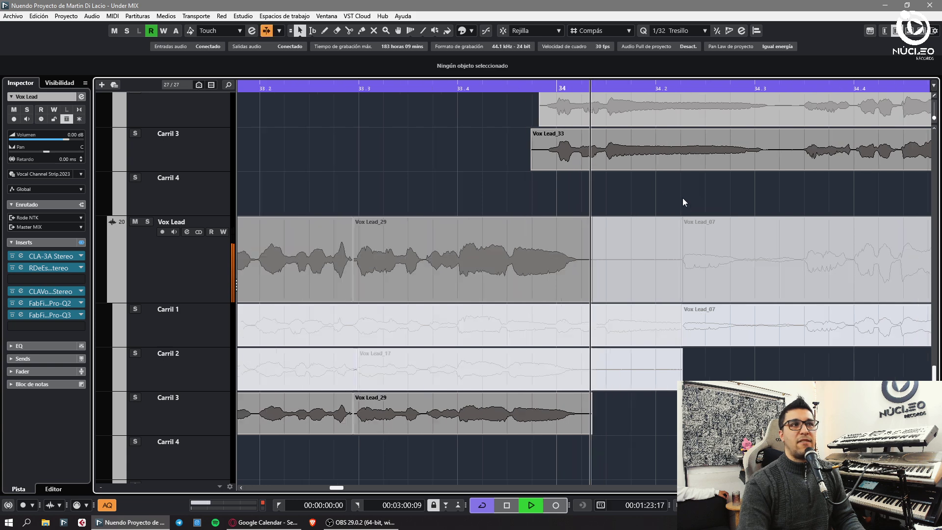
Split Vox Lead_33 on track 19's Carril 3 at 34.3.2.108
{"action": "scroll", "coordinate": [692, 216], "scroll_direction": "up", "scroll_amount": 2}
{"action": "key", "text": "g"}
{"action": "key", "text": "g"}
{"action": "key", "text": "g"}
{"action": "key", "text": "7"}
{"action": "left_click", "coordinate": [687, 201]}
{"action": "left_click", "coordinate": [643, 256]}
{"action": "key", "text": "1"}
{"action": "key", "text": "h"}
{"action": "key", "text": "h"}
{"action": "key", "text": "3"}
{"action": "left_click", "coordinate": [577, 230]}
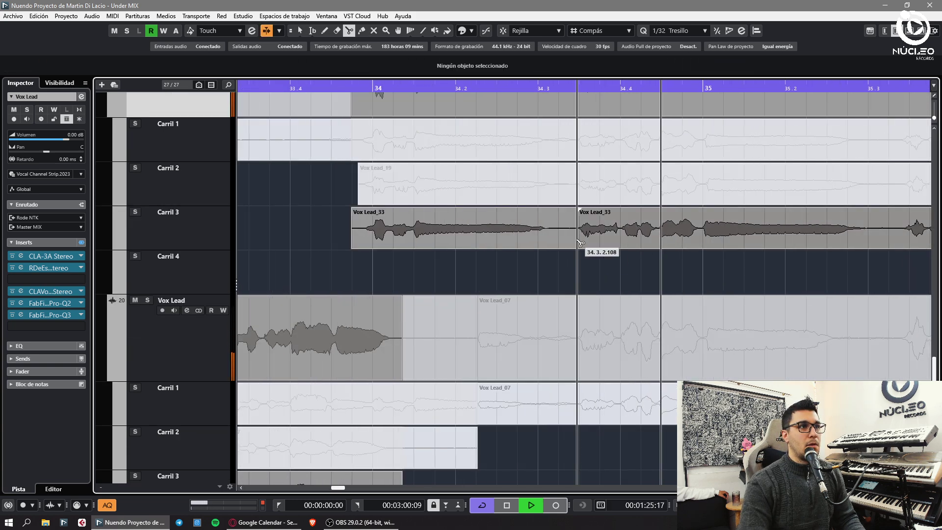
Split Vox Lead_33 on both sides of the silence around 35.3 and delete the silent piece
{"action": "left_click", "coordinate": [663, 238]}
{"action": "left_click", "coordinate": [695, 238]}
{"action": "key", "text": "1"}
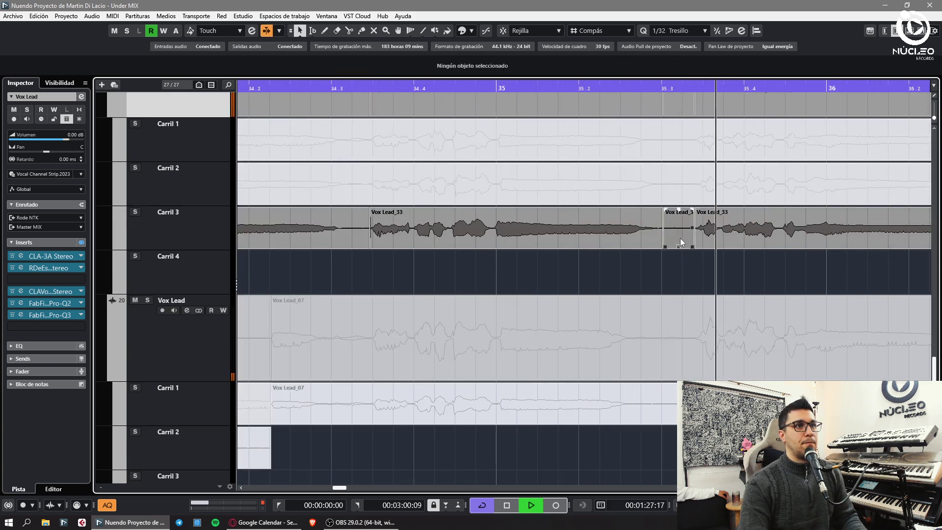
{"action": "left_click", "coordinate": [680, 238]}
{"action": "key", "text": "Delete"}
Split Vox Lead_33 just before 36.3 and at 36.3.2.83 and delete the silent piece between the cuts
{"action": "key", "text": "3"}
{"action": "left_click", "coordinate": [724, 241]}
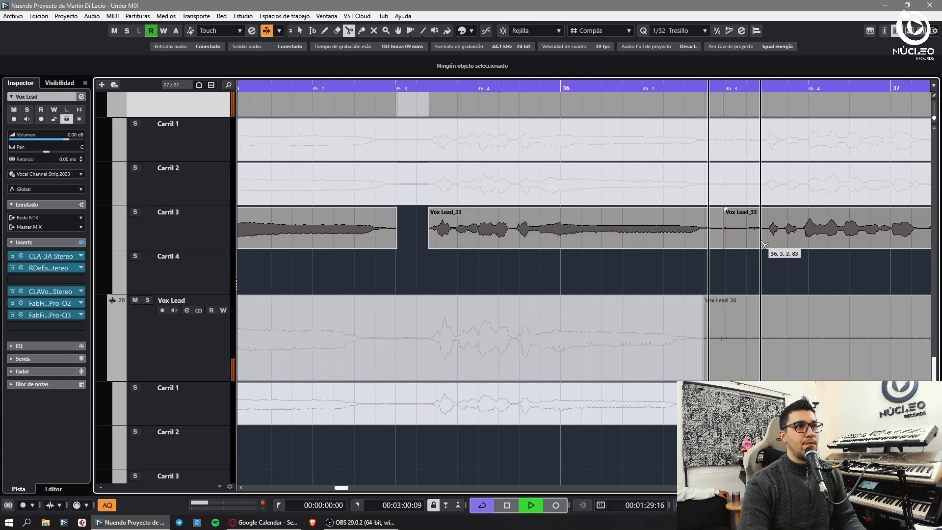
{"action": "left_click", "coordinate": [762, 240]}
{"action": "key", "text": "1"}
{"action": "left_click", "coordinate": [744, 239]}
{"action": "key", "text": "Delete"}
Split Vox Lead_33 just before 36.4, just before 37 and around 37.1.2, trimming the last part's start to 37.1.2.92
{"action": "key", "text": "g"}
{"action": "key", "text": "h"}
{"action": "key", "text": "h"}
{"action": "key", "text": "space"}
{"action": "key", "text": "3"}
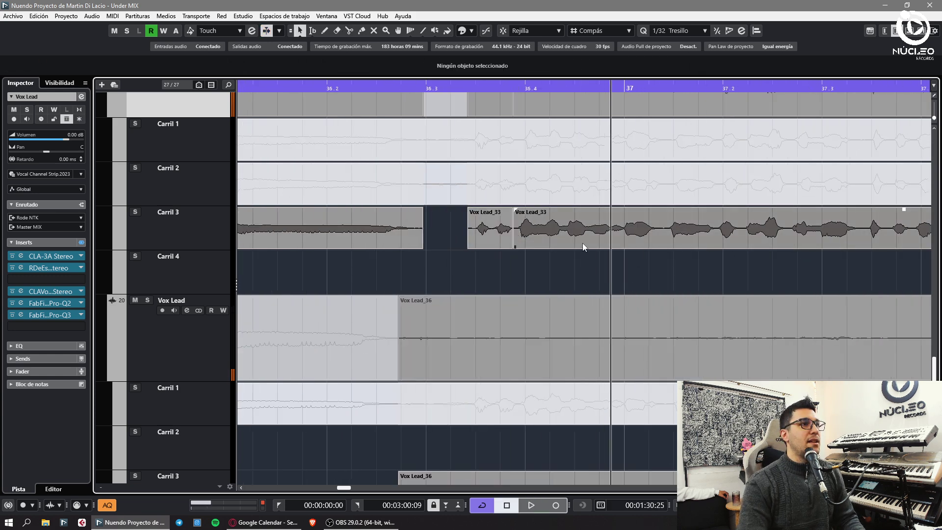
{"action": "left_click", "coordinate": [660, 242]}
{"action": "key", "text": "1"}
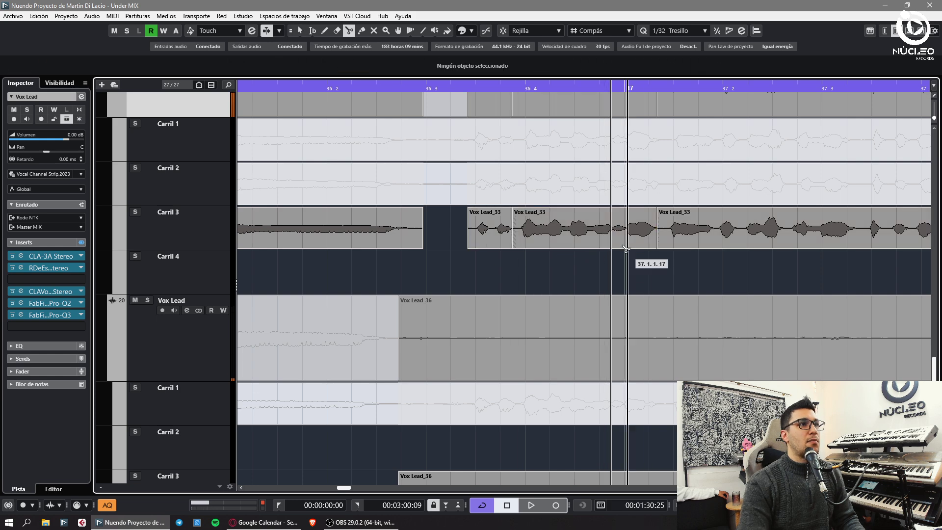
{"action": "left_click", "coordinate": [690, 262]}
{"action": "left_click_drag", "start_coordinate": [657, 243], "coordinate": [669, 238]}
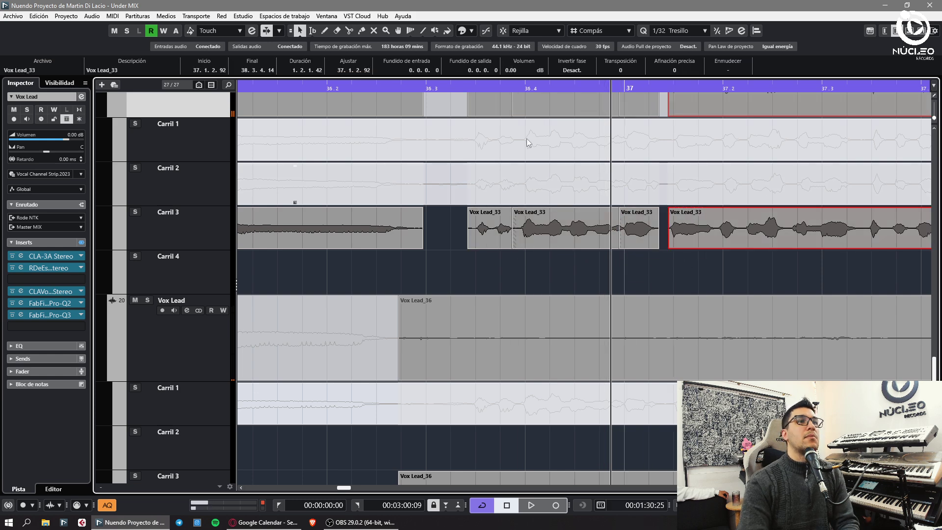
On track 20, split Vox Lead_36 on Carril 3 at 37.4.4.49 and delete the silence before its first phrase
{"action": "left_click", "coordinate": [468, 89]}
{"action": "key", "text": "space"}
{"action": "scroll", "coordinate": [490, 200], "scroll_direction": "down", "scroll_amount": 3}
{"action": "key", "text": "g"}
{"action": "key", "text": "g"}
{"action": "key", "text": "3"}
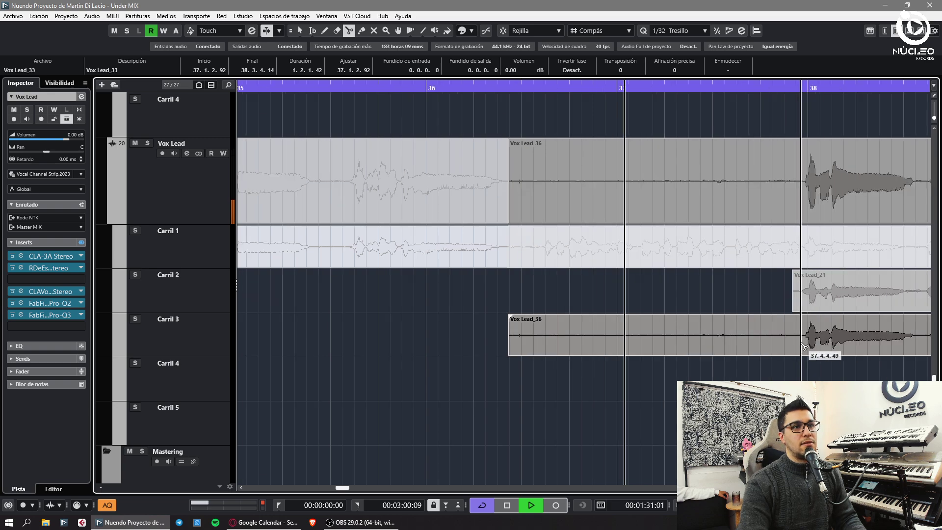
{"action": "left_click", "coordinate": [802, 345]}
{"action": "key", "text": "1"}
{"action": "scroll", "coordinate": [793, 334], "scroll_direction": "down", "scroll_amount": 2}
{"action": "left_click", "coordinate": [786, 267]}
{"action": "key", "text": "Delete"}
Mute the Vox Lead_21 take on track 20's Carril 2
{"action": "scroll", "coordinate": [792, 344], "scroll_direction": "up", "scroll_amount": 3}
{"action": "left_click", "coordinate": [795, 358]}
{"action": "key", "text": "g"}
{"action": "key", "text": "g"}
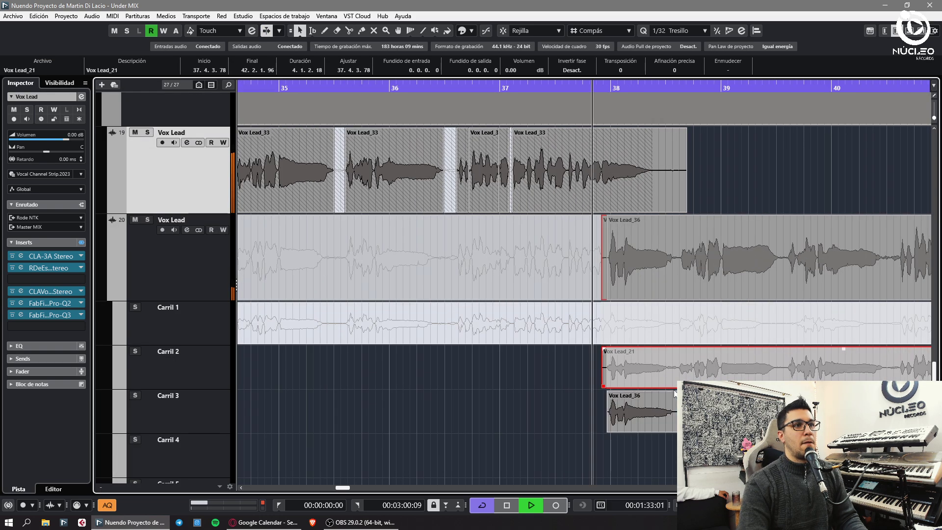
{"action": "key", "text": "shift+m"}
{"action": "left_click", "coordinate": [597, 395]}
Split Vox Lead_36 on Carril 3 on both sides of the silence around 38.3 and delete the silent piece
{"action": "scroll", "coordinate": [624, 381], "scroll_direction": "down", "scroll_amount": 3}
{"action": "key", "text": "h"}
{"action": "key", "text": "h"}
{"action": "key", "text": "space"}
{"action": "scroll", "coordinate": [647, 349], "scroll_direction": "up", "scroll_amount": 1}
{"action": "key", "text": "3"}
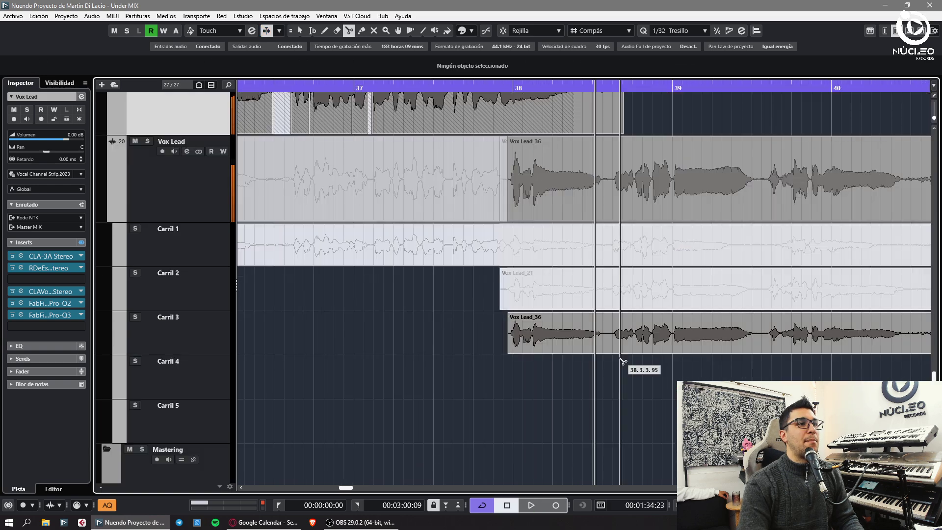
{"action": "key", "text": "h"}
{"action": "key", "text": "h"}
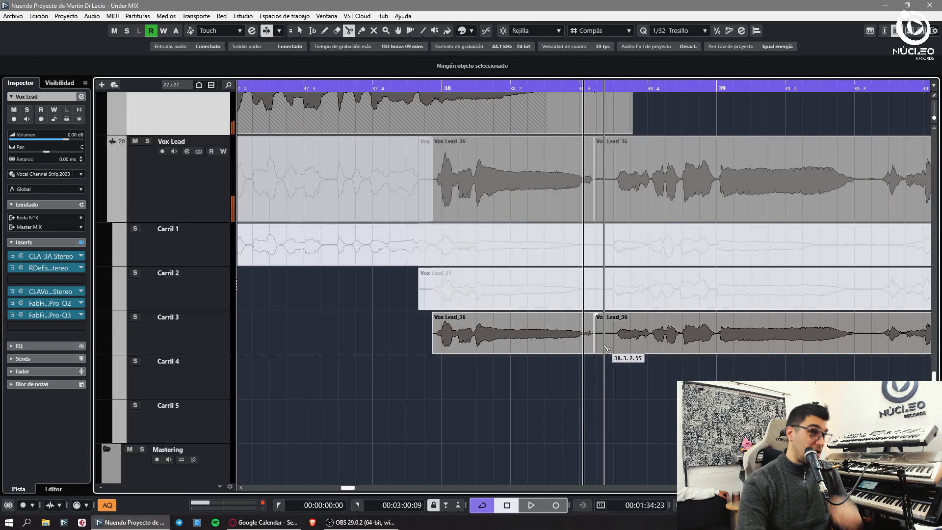
{"action": "left_click", "coordinate": [605, 344]}
{"action": "key", "text": "Delete"}
Replay from before 38 and split Vox Lead_36 on Carril 3 just before 39
{"action": "left_click", "coordinate": [411, 86]}
{"action": "key", "text": "space"}
{"action": "key", "text": "g"}
{"action": "scroll", "coordinate": [643, 333], "scroll_direction": "up", "scroll_amount": 1}
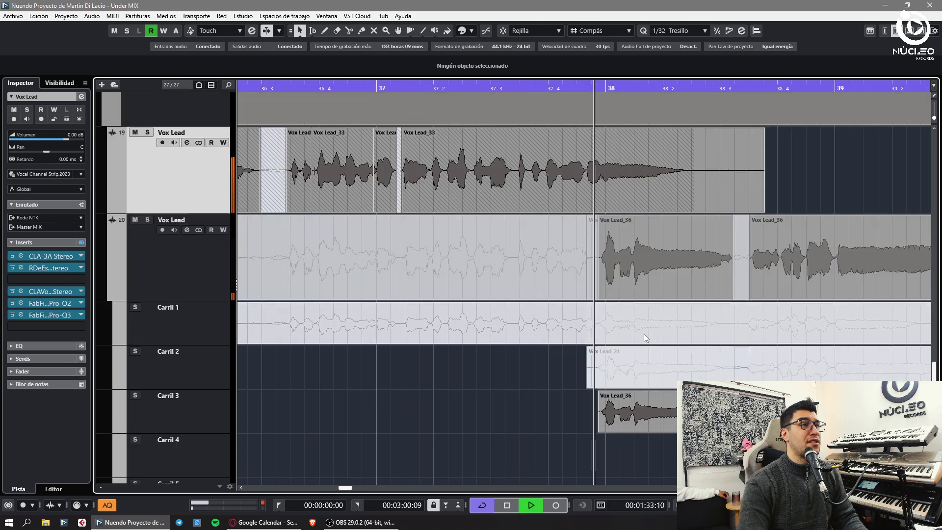
{"action": "scroll", "coordinate": [647, 306], "scroll_direction": "down", "scroll_amount": 2}
{"action": "key", "text": "g"}
{"action": "key", "text": "g"}
{"action": "key", "text": "g"}
{"action": "scroll", "coordinate": [740, 333], "scroll_direction": "up", "scroll_amount": 1}
{"action": "scroll", "coordinate": [744, 364], "scroll_direction": "down", "scroll_amount": 1}
{"action": "key", "text": "h"}
{"action": "key", "text": "h"}
{"action": "key", "text": "h"}
{"action": "key", "text": "h"}
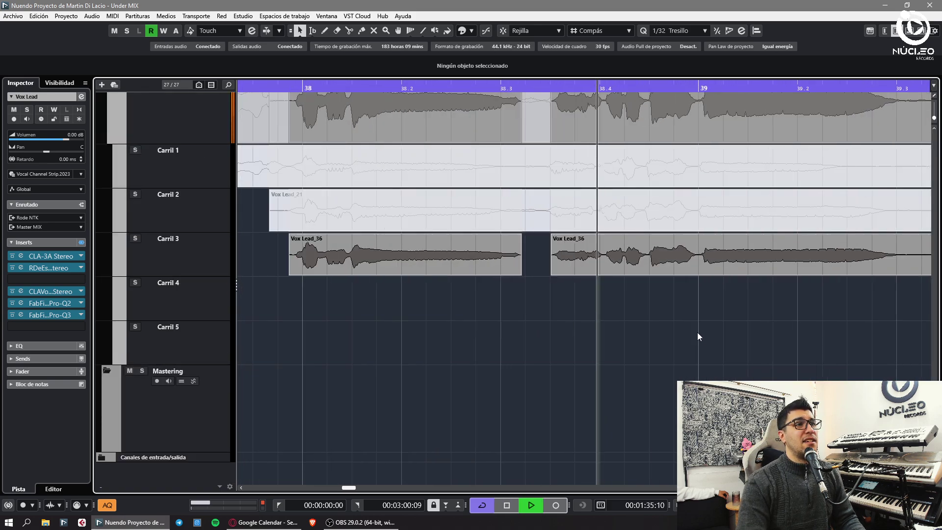
{"action": "scroll", "coordinate": [697, 333], "scroll_direction": "up", "scroll_amount": 1}
{"action": "left_click", "coordinate": [681, 347], "text": "alt"}
{"action": "key", "text": "g"}
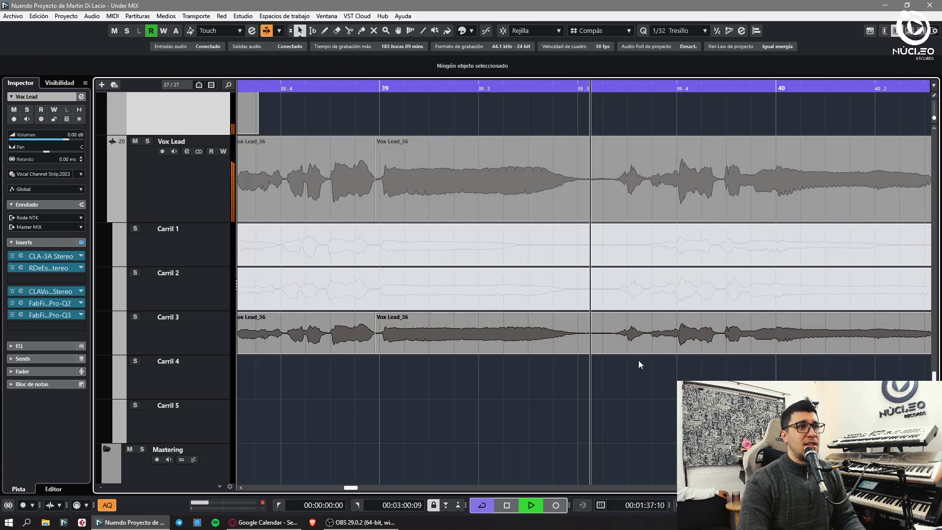
Split Vox Lead_36 on both sides of the silence just after 39.3, delete the silent piece and resume playback
{"action": "key", "text": "space"}
{"action": "left_click", "coordinate": [585, 346], "text": "alt"}
{"action": "left_click", "coordinate": [616, 343], "text": "alt"}
{"action": "left_click", "coordinate": [599, 343]}
{"action": "key", "text": "Delete"}
{"action": "left_click", "coordinate": [668, 343]}
{"action": "left_click", "coordinate": [668, 363]}
{"action": "key", "text": "g"}
{"action": "key", "text": "g"}
{"action": "key", "text": "space"}
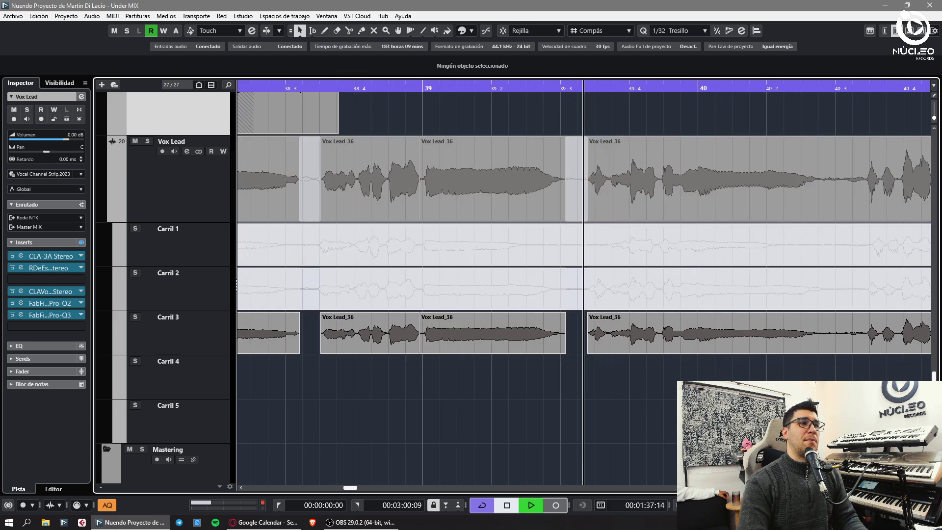
Split Vox Lead_36 on track 20's Carril 3 just after 39.4
{"action": "key", "text": "h"}
{"action": "key", "text": "h"}
{"action": "left_click", "coordinate": [656, 347], "text": "alt"}
{"action": "left_click", "coordinate": [661, 348]}
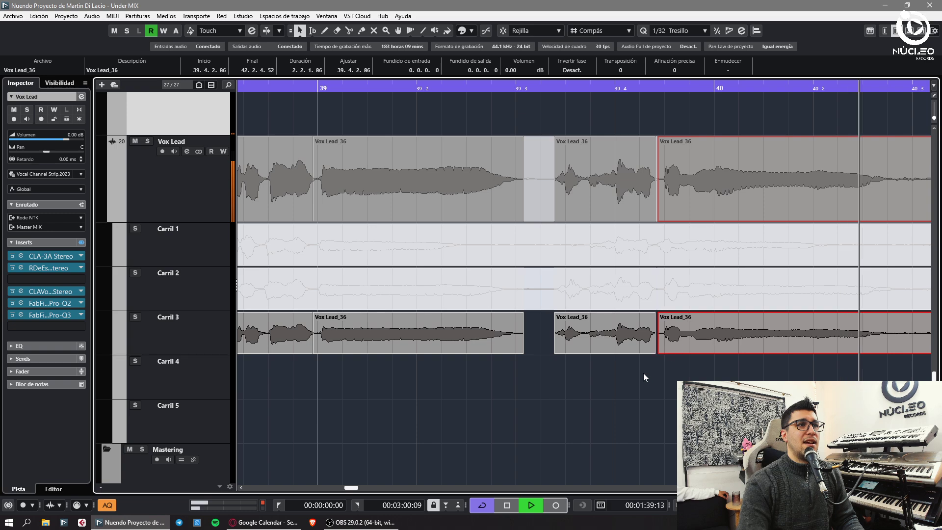
{"action": "left_click", "coordinate": [644, 373]}
Split Vox Lead_36 on both sides of the silence around 40.3 and delete the silent piece
{"action": "key", "text": "g"}
{"action": "key", "text": "g"}
{"action": "left_click", "coordinate": [556, 343], "text": "alt"}
{"action": "left_click", "coordinate": [591, 340], "text": "alt"}
{"action": "left_click", "coordinate": [574, 342]}
{"action": "key", "text": "Delete"}
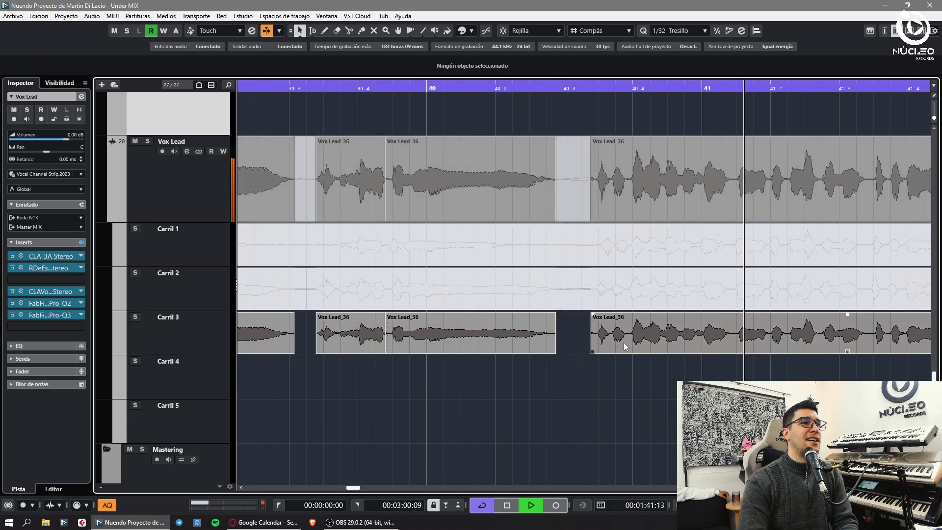
Split Vox Lead_36 on Carril 3 just after 41.3 and crossfade the two pieces
{"action": "left_click", "coordinate": [626, 344]}
{"action": "key", "text": "g"}
{"action": "key", "text": "h"}
{"action": "left_click", "coordinate": [638, 348], "text": "alt"}
{"action": "left_click", "coordinate": [649, 364]}
{"action": "left_click", "coordinate": [656, 344]}
{"action": "left_click", "coordinate": [628, 344], "text": "shift"}
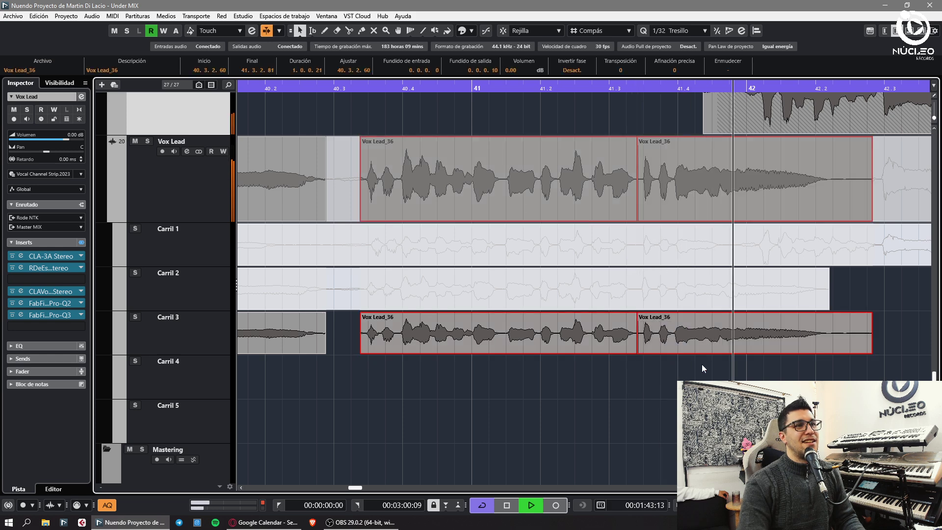
{"action": "key", "text": "g"}
{"action": "left_click", "coordinate": [702, 364]}
Stop playback, split and crossfade Vox Lead_36 just before 41.4, and delete its silent tail after 42.2
{"action": "key", "text": "space"}
{"action": "left_click", "coordinate": [515, 347], "text": "alt"}
{"action": "left_click", "coordinate": [538, 347]}
{"action": "key", "text": "x"}
{"action": "left_click_drag", "start_coordinate": [539, 347], "coordinate": [574, 352]}
{"action": "left_click", "coordinate": [575, 362]}
{"action": "left_click", "coordinate": [534, 402]}
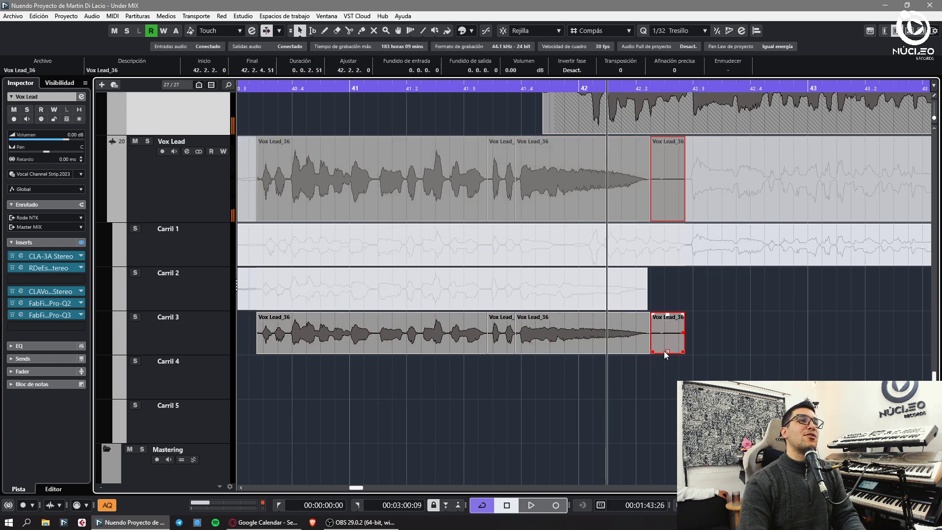
{"action": "key", "text": "Delete"}
Show the lanes of Vox Lead track 19 and cut off the silent start of Vox Lead_38 on Carril 2 before 42
{"action": "scroll", "coordinate": [687, 295], "scroll_direction": "up", "scroll_amount": 4}
{"action": "left_click", "coordinate": [67, 120]}
{"action": "scroll", "coordinate": [493, 290], "scroll_direction": "down", "scroll_amount": 4}
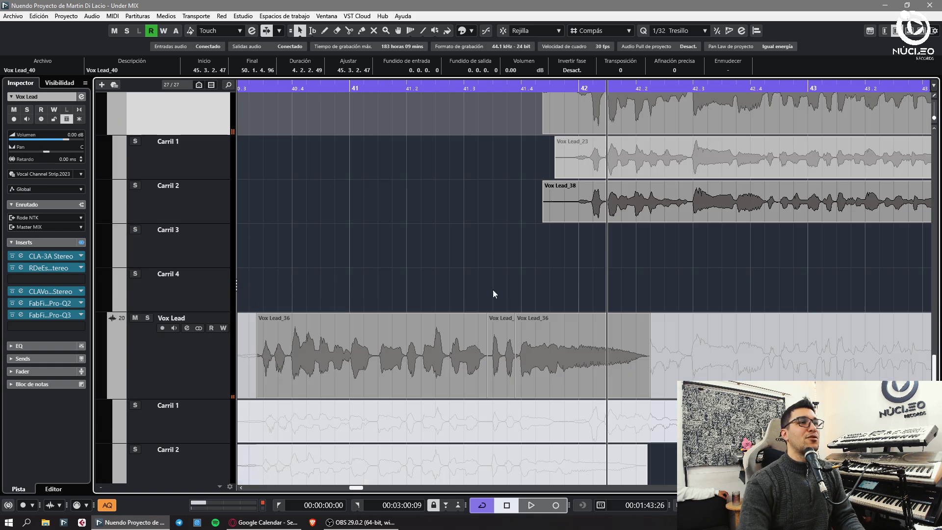
{"action": "left_click", "coordinate": [577, 212], "text": "alt"}
{"action": "left_click", "coordinate": [573, 220]}
{"action": "key", "text": "Delete"}
Mute the Vox Lead_23 take on track 19's Carril 1
{"action": "key", "text": "7"}
{"action": "left_click", "coordinate": [583, 172]}
{"action": "key", "text": "1"}
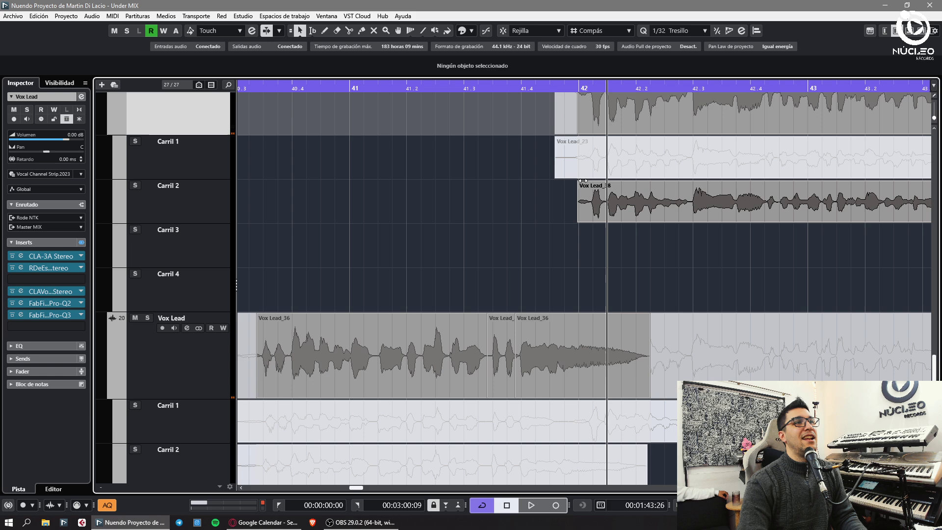
Play from just before 42 and split Vox Lead_38 on Carril 2 just before 42.3
{"action": "left_click", "coordinate": [564, 89]}
{"action": "key", "text": "h"}
{"action": "key", "text": "h"}
{"action": "key", "text": "h"}
{"action": "key", "text": "space"}
{"action": "key", "text": "h"}
{"action": "key", "text": "g"}
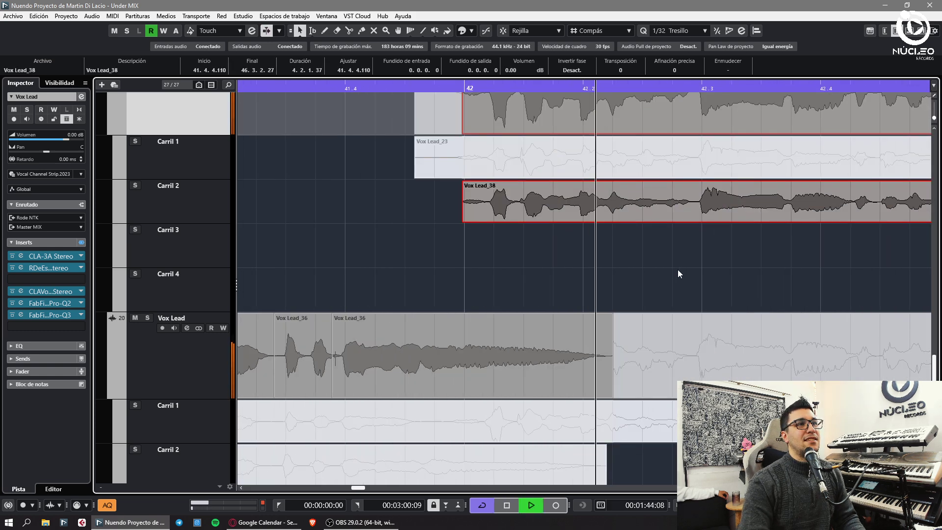
{"action": "key", "text": "h"}
{"action": "left_click", "coordinate": [678, 269]}
{"action": "left_click", "coordinate": [671, 213], "text": "alt"}
{"action": "left_click", "coordinate": [617, 254]}
Split Vox Lead_38 on Carril 2 at about 43.4
{"action": "key", "text": "g"}
{"action": "key", "text": "h"}
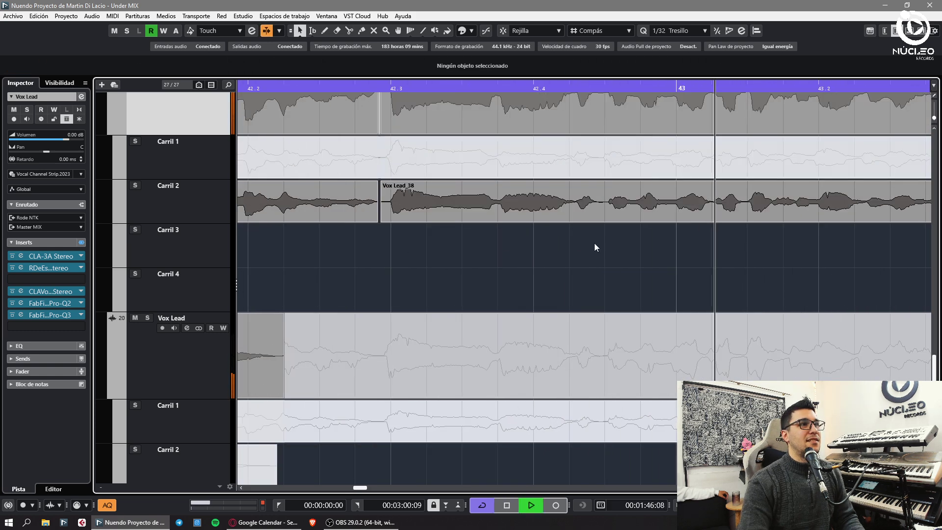
{"action": "left_click_drag", "start_coordinate": [634, 211], "coordinate": [629, 211]}
{"action": "left_click", "coordinate": [661, 244]}
{"action": "key", "text": "g"}
{"action": "key", "text": "h"}
{"action": "left_click", "coordinate": [620, 212], "text": "alt"}
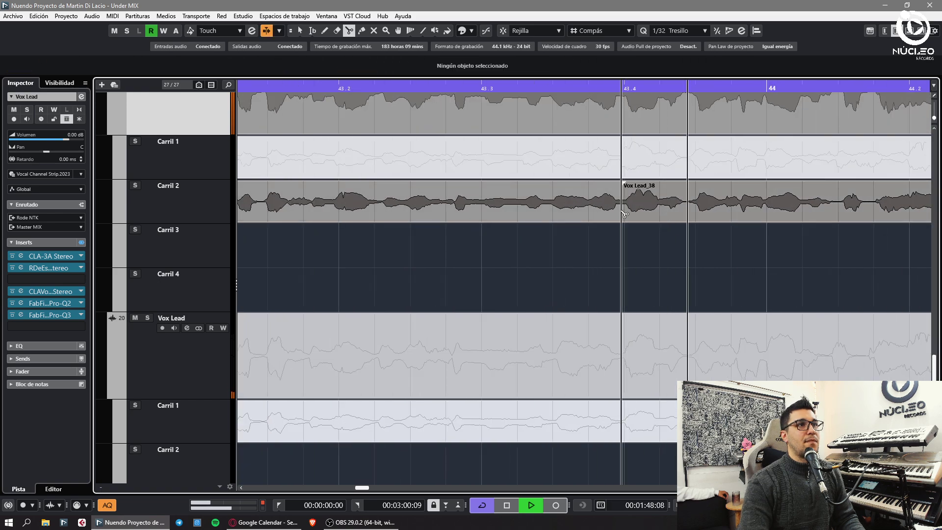
{"action": "left_click", "coordinate": [612, 239]}
Split Vox Lead_38 on Carril 2 between 44 and 44.2 and crossfade the pieces
{"action": "key", "text": "g"}
{"action": "key", "text": "h"}
{"action": "left_click", "coordinate": [571, 211], "text": "alt"}
{"action": "left_click_drag", "start_coordinate": [584, 211], "coordinate": [604, 213]}
{"action": "left_click", "coordinate": [693, 254]}
Split Vox Lead_38 on Carril 2 just after and just before 44.4 and crossfade the pieces
{"action": "key", "text": "g"}
{"action": "key", "text": "h"}
{"action": "left_click", "coordinate": [587, 213], "text": "alt"}
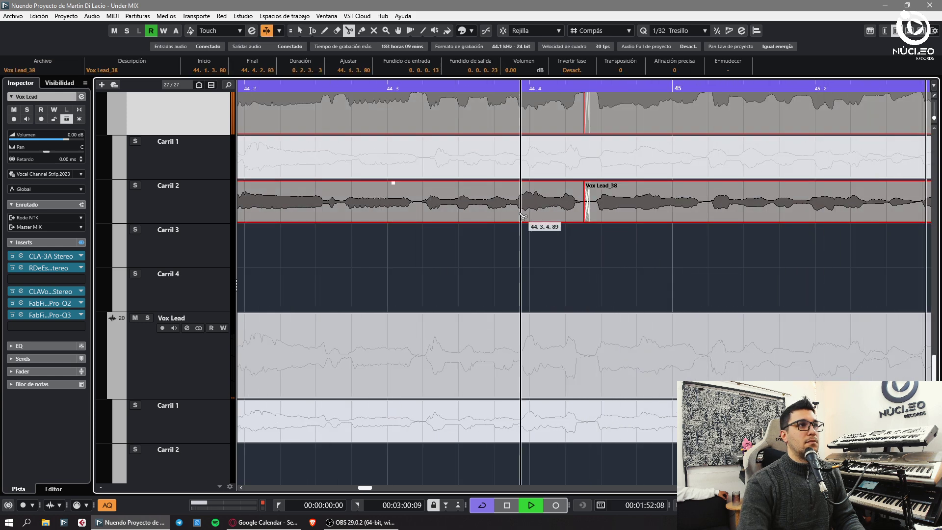
{"action": "left_click", "coordinate": [510, 215], "text": "alt"}
{"action": "left_click_drag", "start_coordinate": [535, 212], "coordinate": [537, 212]}
{"action": "key", "text": "g"}
{"action": "left_click_drag", "start_coordinate": [465, 238], "coordinate": [645, 217]}
{"action": "left_click", "coordinate": [614, 259]}
Split Vox Lead_38 just before 46, crossfade the two pieces and stop playback
{"action": "key", "text": "h"}
{"action": "left_click", "coordinate": [615, 218], "text": "alt"}
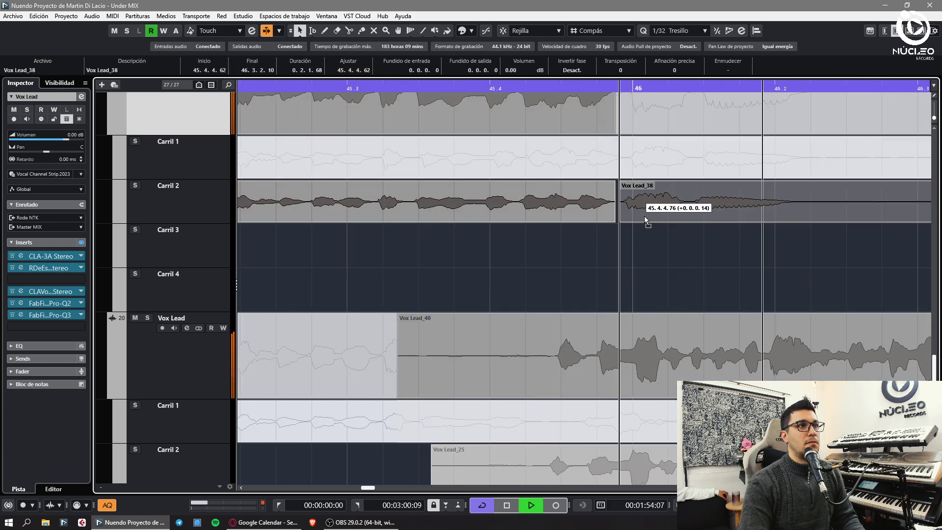
{"action": "left_click_drag", "start_coordinate": [559, 242], "coordinate": [656, 216]}
{"action": "key", "text": "x"}
{"action": "left_click", "coordinate": [685, 241]}
{"action": "key", "text": "space"}
Split and crossfade Vox Lead_38 between 46 and 46.2, and remove its silent tail after 46.2
{"action": "left_click", "coordinate": [691, 216], "text": "alt"}
{"action": "left_click_drag", "start_coordinate": [718, 216], "coordinate": [721, 216]}
{"action": "left_click", "coordinate": [826, 211], "text": "alt"}
{"action": "key", "text": "g"}
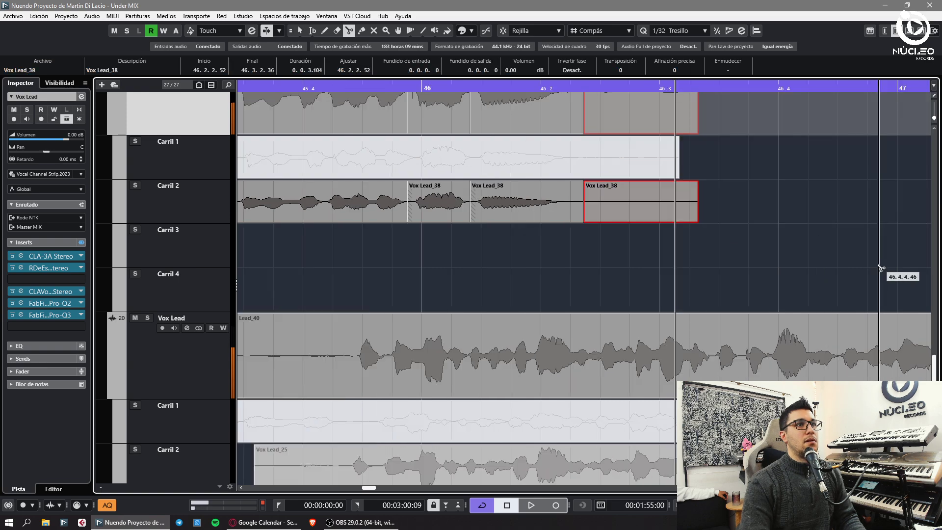
{"action": "key", "text": "g"}
{"action": "key", "text": "g"}
Split Vox Lead_40 on track 20's Carril 3 just before 46 and delete its silent start
{"action": "scroll", "coordinate": [618, 263], "scroll_direction": "down", "scroll_amount": 3}
{"action": "left_click", "coordinate": [491, 355], "text": "alt"}
{"action": "left_click", "coordinate": [473, 370]}
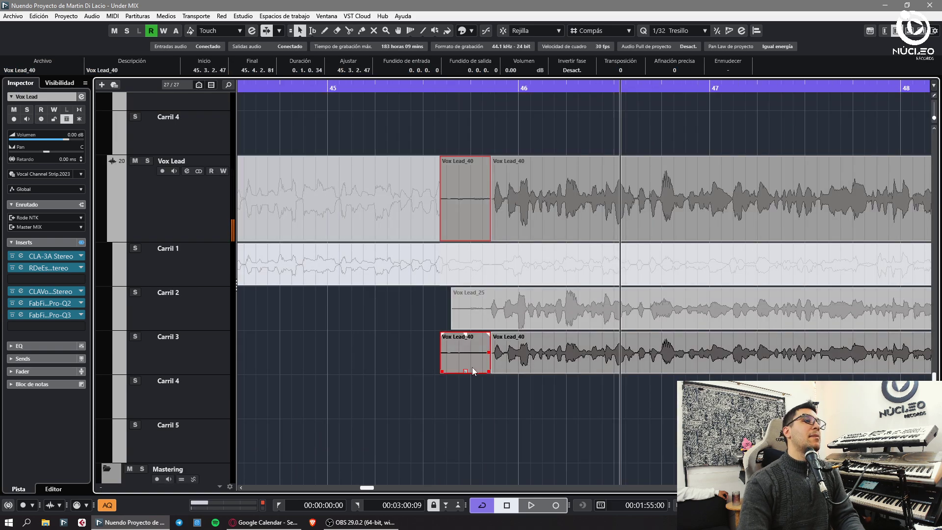
{"action": "key", "text": "Delete"}
Split Vox Lead_25 on track 20's Carril 2 where the voice starts just before 46
{"action": "left_click", "coordinate": [477, 317]}
{"action": "key", "text": "x"}
{"action": "scroll", "coordinate": [497, 179], "scroll_direction": "down", "scroll_amount": 3}
{"action": "key", "text": "z"}
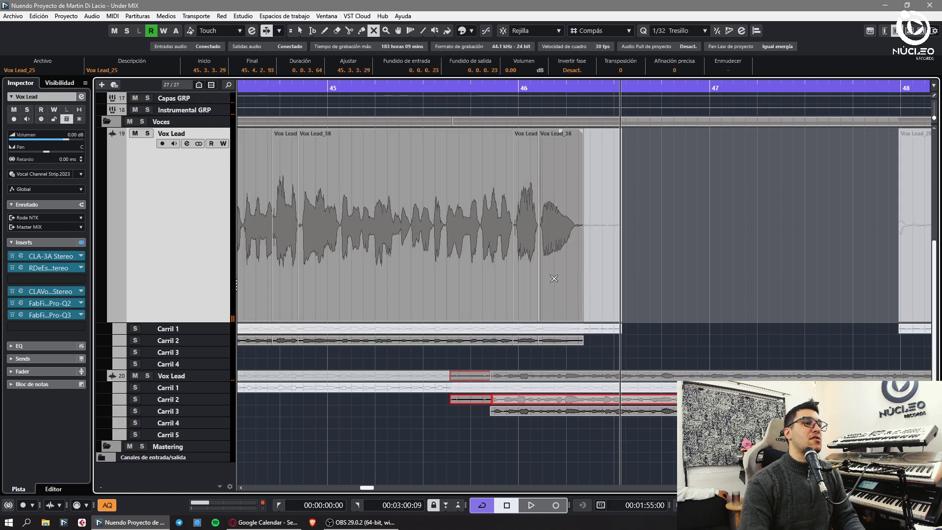
{"action": "key", "text": "z"}
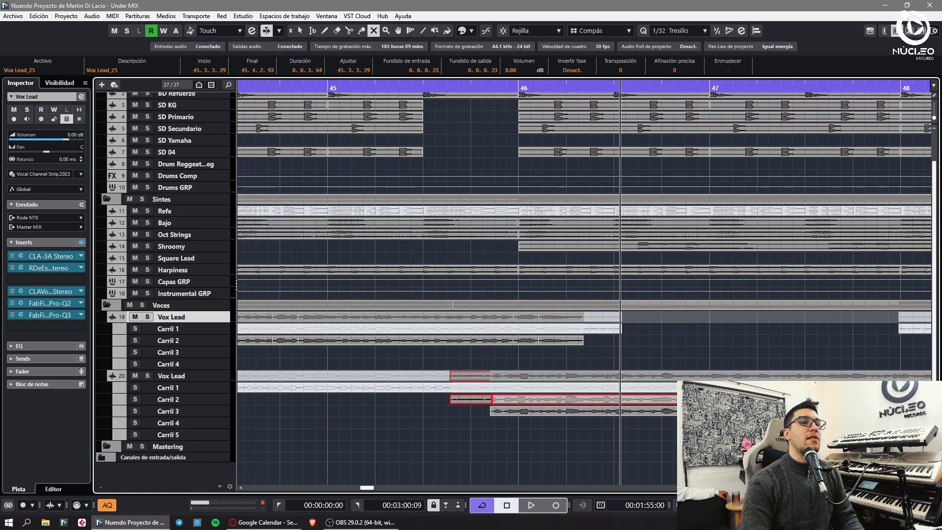
{"action": "key", "text": "shift+h"}
{"action": "key", "text": "shift+h"}
{"action": "key", "text": "shift+h"}
{"action": "key", "text": "shift+h"}
{"action": "scroll", "coordinate": [527, 222], "scroll_direction": "down", "scroll_amount": 4}
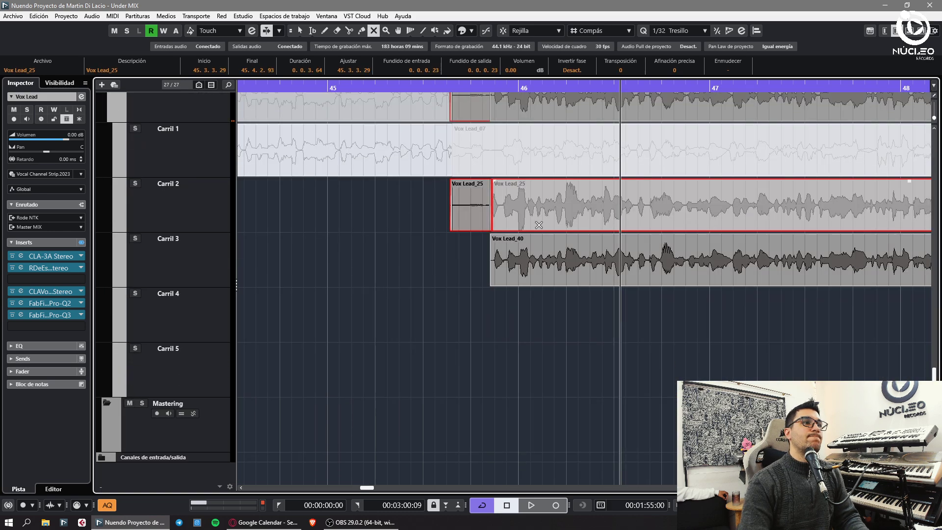
Keep the sung part of Vox Lead_25 on Carril 2 muted and delete the silent piece before it
{"action": "key", "text": "1"}
{"action": "double_click", "coordinate": [481, 213]}
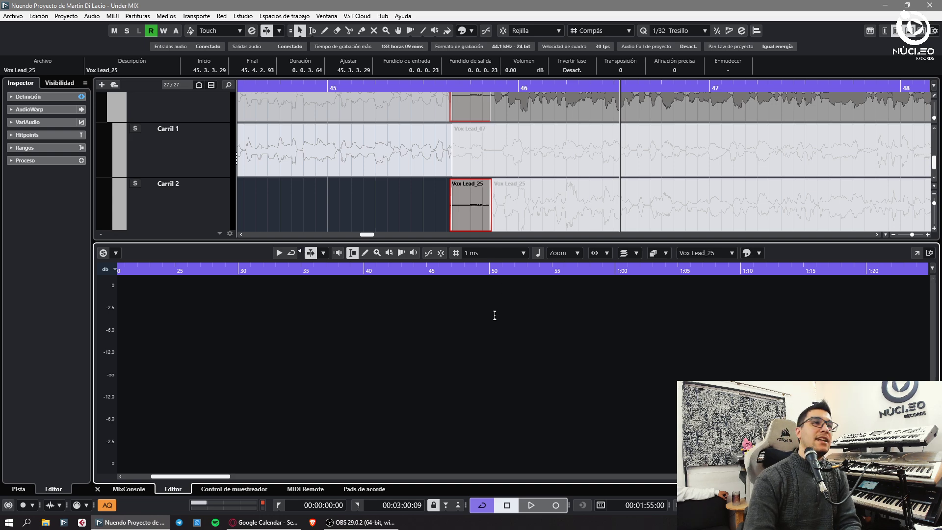
{"action": "key", "text": "Return"}
{"action": "key", "text": "Delete"}
{"action": "left_click", "coordinate": [482, 286]}
Play back Vox Lead_40 on track 20's Carril 3 from just before 46
{"action": "left_click", "coordinate": [488, 89]}
{"action": "key", "text": "h"}
{"action": "key", "text": "h"}
{"action": "key", "text": "h"}
{"action": "key", "text": "h"}
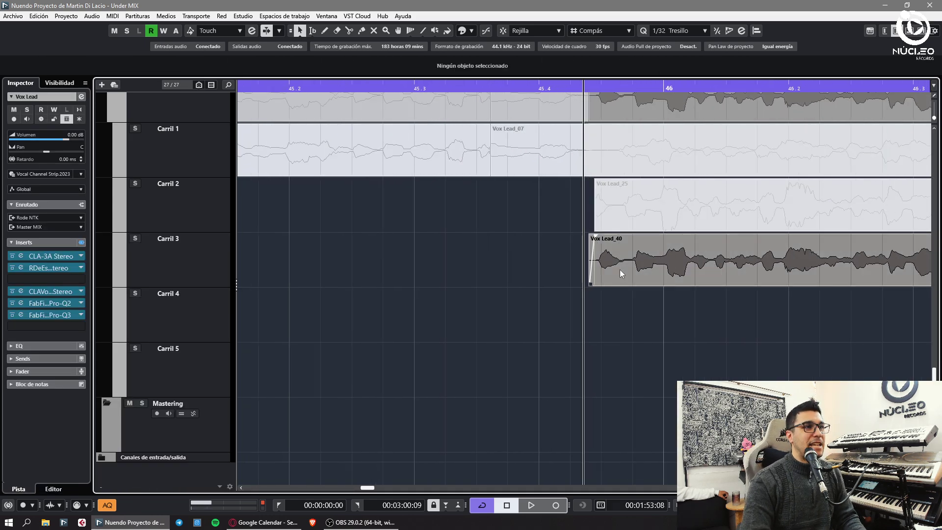
{"action": "key", "text": "h"}
{"action": "key", "text": "h"}
{"action": "key", "text": "h"}
{"action": "left_click", "coordinate": [644, 259]}
{"action": "key", "text": "g"}
{"action": "key", "text": "space"}
Split Vox Lead_40 on Carril 3 after its first short phrase before 46 and crossfade the pieces
{"action": "left_click", "coordinate": [680, 308]}
{"action": "key", "text": "g"}
{"action": "key", "text": "g"}
{"action": "left_click", "coordinate": [586, 271], "text": "alt"}
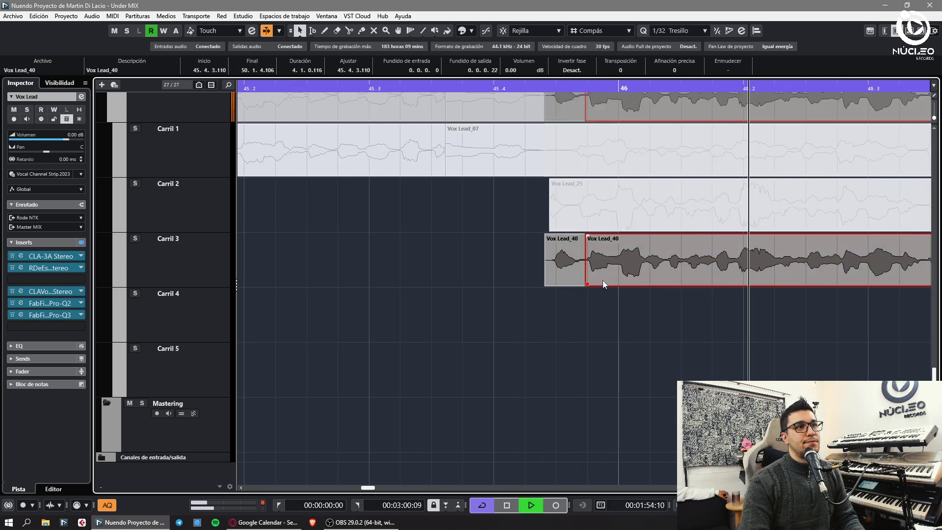
{"action": "key", "text": "x"}
Split Vox Lead_40 on Carril 3 just before 46.3 and crossfade the pieces
{"action": "key", "text": "g"}
{"action": "left_click", "coordinate": [669, 313]}
{"action": "key", "text": "h"}
{"action": "left_click", "coordinate": [559, 271], "text": "alt"}
{"action": "key", "text": "x"}
{"action": "key", "text": "g"}
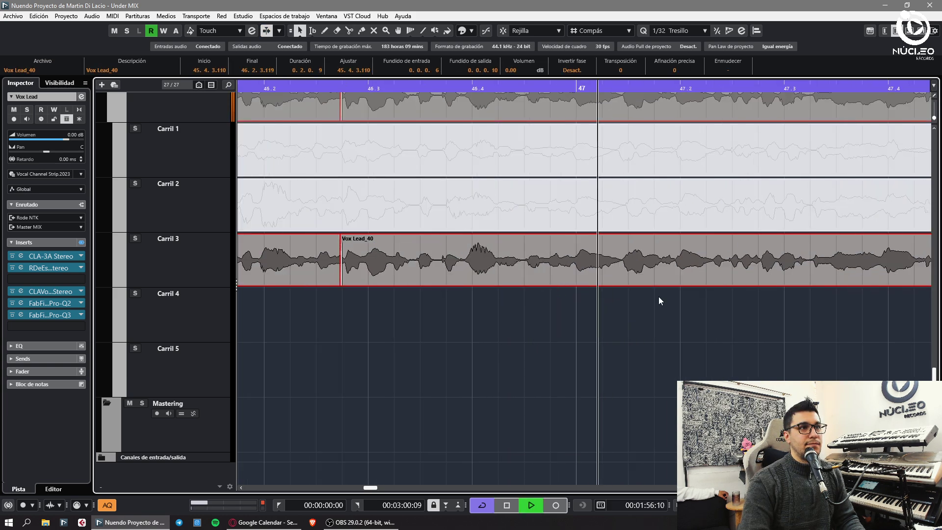
Split Vox Lead_40 on Carril 3 between 47 and 47.2 and crossfade the pieces
{"action": "left_click", "coordinate": [659, 297]}
{"action": "left_click", "coordinate": [616, 276], "text": "alt"}
{"action": "key", "text": "x"}
{"action": "key", "text": "g"}
{"action": "left_click", "coordinate": [629, 329]}
Split Vox Lead_40 on Carril 3 just after 47.4 and crossfade the pieces
{"action": "key", "text": "h"}
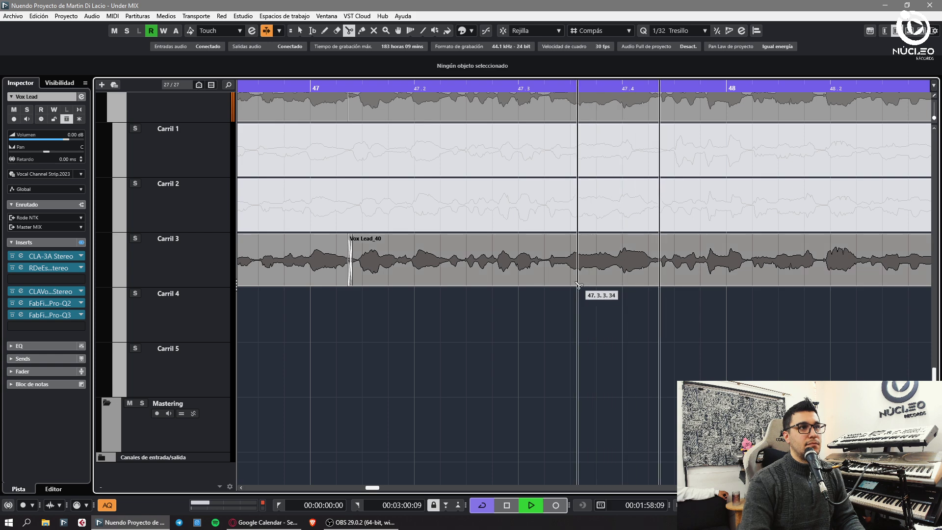
{"action": "left_click", "coordinate": [661, 276], "text": "alt"}
{"action": "key", "text": "x"}
{"action": "key", "text": "g"}
{"action": "left_click", "coordinate": [682, 313]}
Split Vox Lead_40 on Carril 3 near 48.3 and crossfade the pieces
{"action": "key", "text": "h"}
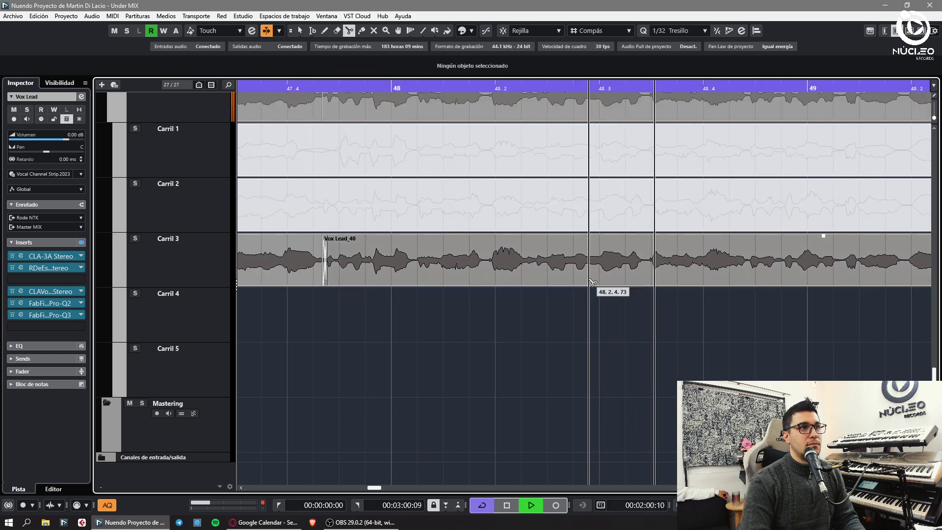
{"action": "left_click", "coordinate": [587, 281], "text": "alt"}
{"action": "left_click", "coordinate": [614, 301]}
{"action": "left_click", "coordinate": [670, 281]}
{"action": "key", "text": "x"}
{"action": "key", "text": "g"}
{"action": "left_click", "coordinate": [649, 301]}
Split Vox Lead_40 just before 49.3, crossfade the pieces and stop playback
{"action": "key", "text": "h"}
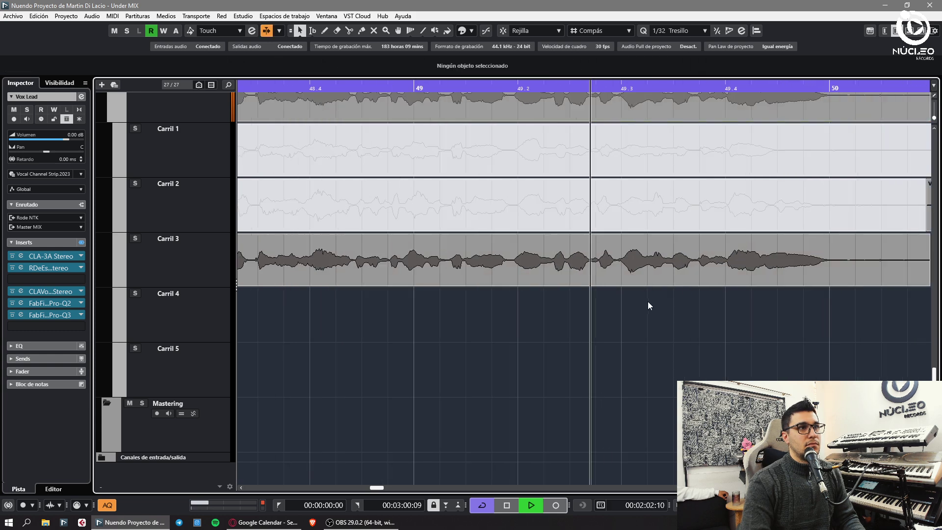
{"action": "left_click", "coordinate": [597, 269], "text": "alt"}
{"action": "key", "text": "x"}
{"action": "key", "text": "space"}
{"action": "left_click", "coordinate": [609, 306]}
Split Vox Lead_40 on Carril 3 just after 50 and delete its silent tail
{"action": "key", "text": "g"}
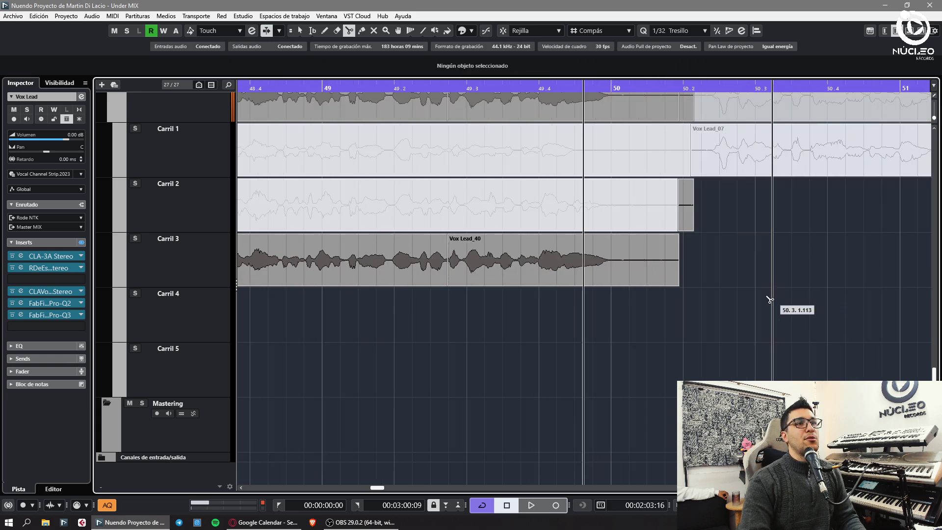
{"action": "left_click", "coordinate": [618, 266], "text": "alt"}
{"action": "key", "text": "g"}
{"action": "key", "text": "Delete"}
Close the sample editor and delete the leftover unmuted Vox Lead_25 piece before 50.2 on Carril 2
{"action": "double_click", "coordinate": [641, 221]}
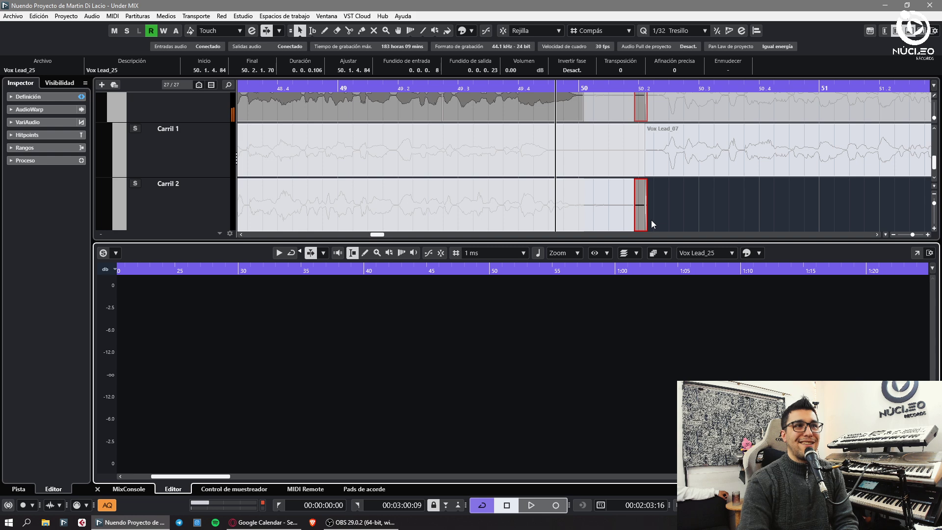
{"action": "key", "text": "Return"}
{"action": "key", "text": "Delete"}
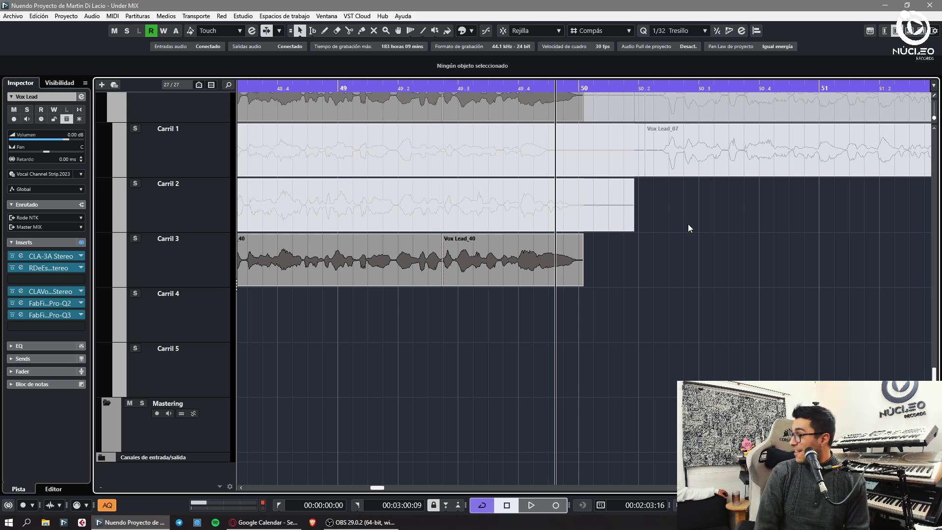
{"action": "scroll", "coordinate": [688, 224], "scroll_direction": "up", "scroll_amount": 3}
{"action": "key", "text": "g"}
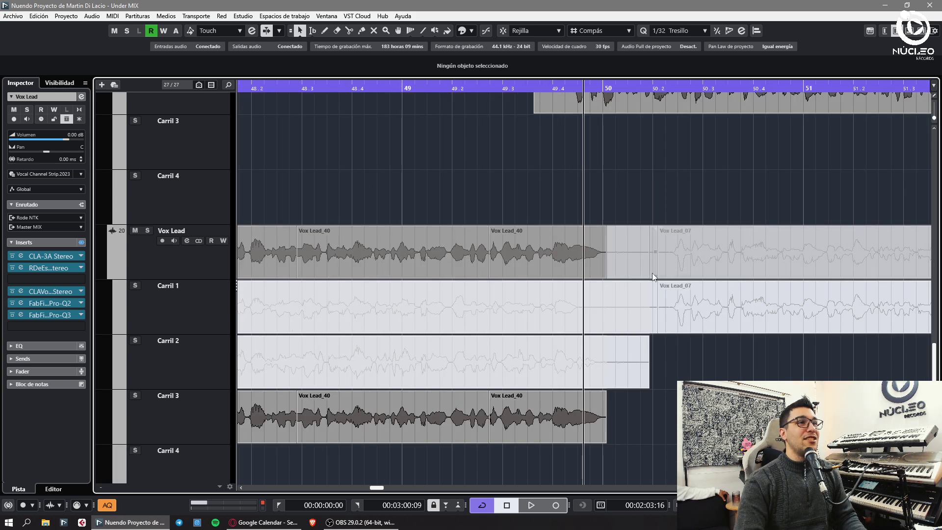
Split Vox Lead_42 on Carril 2 of the Vox Lead track 19 between 49.4 and 50 and delete its silent start
{"action": "scroll", "coordinate": [655, 285], "scroll_direction": "up", "scroll_amount": 3}
{"action": "key", "text": "h"}
{"action": "key", "text": "h"}
{"action": "key", "text": "h"}
{"action": "key", "text": "h"}
{"action": "left_click", "coordinate": [562, 259], "text": "alt"}
{"action": "left_click", "coordinate": [534, 262]}
{"action": "key", "text": "Delete"}
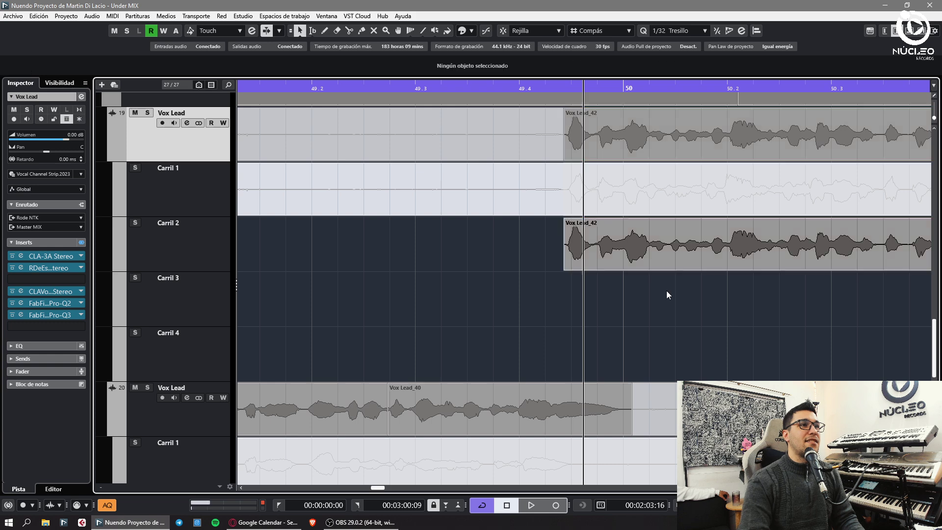
Split Vox Lead_42 on Carril 2 about midway between 50 and 50.2 and crossfade the pieces
{"action": "left_click", "coordinate": [667, 260], "text": "alt"}
{"action": "left_click", "coordinate": [688, 265]}
{"action": "key", "text": "Delete"}
{"action": "key", "text": "ctrl+z"}
{"action": "key", "text": "space"}
{"action": "key", "text": "h"}
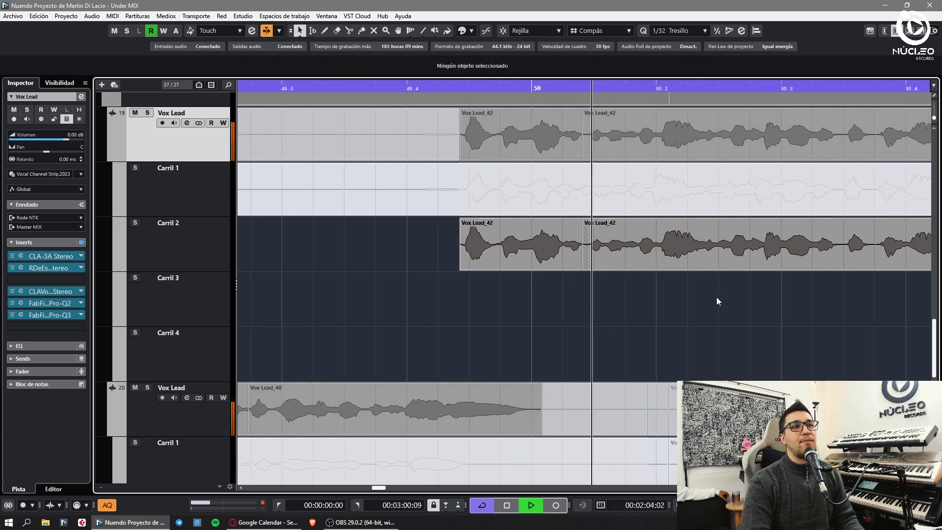
{"action": "left_click", "coordinate": [685, 300]}
Split Vox Lead_42 on Carril 2 between 50.2 and 50.3, just before 50.4 and at 51, and crossfade the pieces
{"action": "left_click", "coordinate": [568, 258], "text": "alt"}
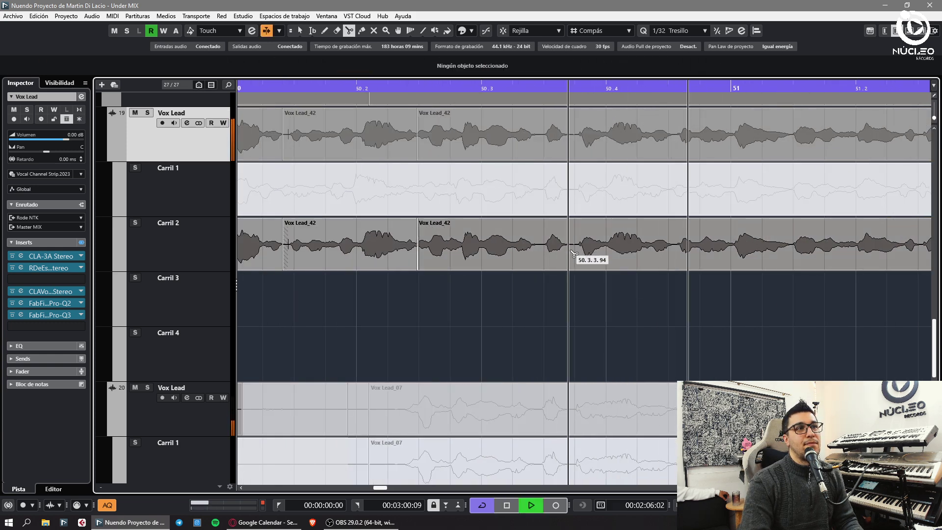
{"action": "left_click", "coordinate": [569, 291]}
{"action": "left_click", "coordinate": [732, 260], "text": "alt"}
{"action": "key", "text": "space"}
{"action": "key", "text": "g"}
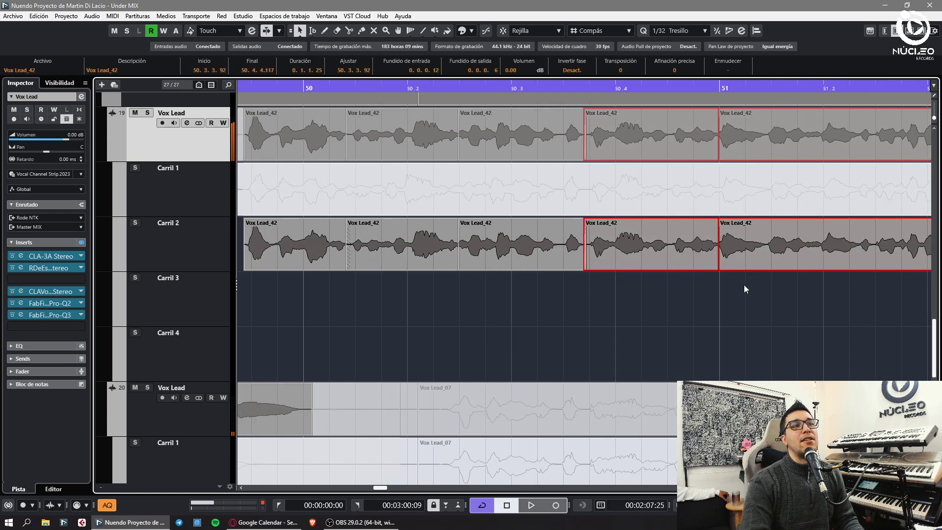
{"action": "left_click", "coordinate": [744, 288]}
{"action": "key", "text": "g"}
{"action": "key", "text": "g"}
{"action": "key", "text": "g"}
{"action": "key", "text": "h"}
{"action": "key", "text": "h"}
{"action": "key", "text": "space"}
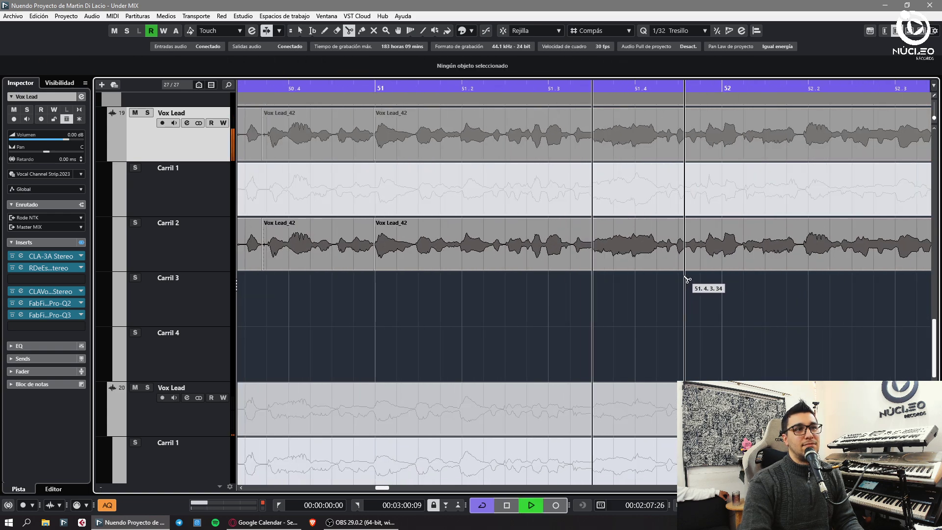
Split Vox Lead_42 on Carril 2 between 51.4 and 52 and crossfade the pieces
{"action": "left_click", "coordinate": [672, 261]}
{"action": "key", "text": "1"}
{"action": "left_click", "coordinate": [687, 274]}
{"action": "left_click", "coordinate": [736, 262]}
{"action": "key", "text": "x"}
{"action": "left_click", "coordinate": [765, 289]}
{"action": "key", "text": "space"}
Split Vox Lead_42 on Carril 2 just before 52.2 and crossfade the pieces
{"action": "left_click", "coordinate": [620, 261], "text": "alt"}
{"action": "left_click", "coordinate": [647, 258]}
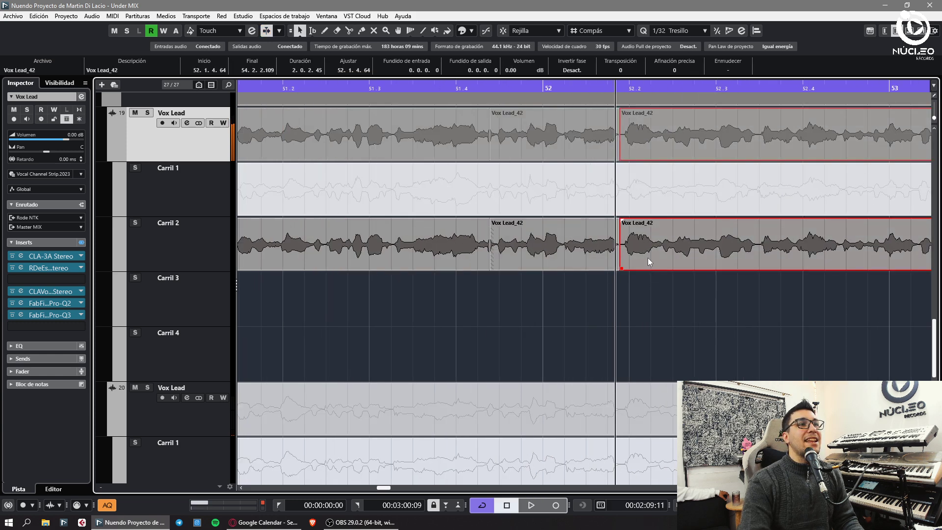
{"action": "key", "text": "x"}
{"action": "key", "text": "g"}
{"action": "left_click", "coordinate": [672, 314]}
{"action": "left_click", "coordinate": [691, 267]}
{"action": "left_click", "coordinate": [728, 285]}
{"action": "key", "text": "space"}
{"action": "key", "text": "h"}
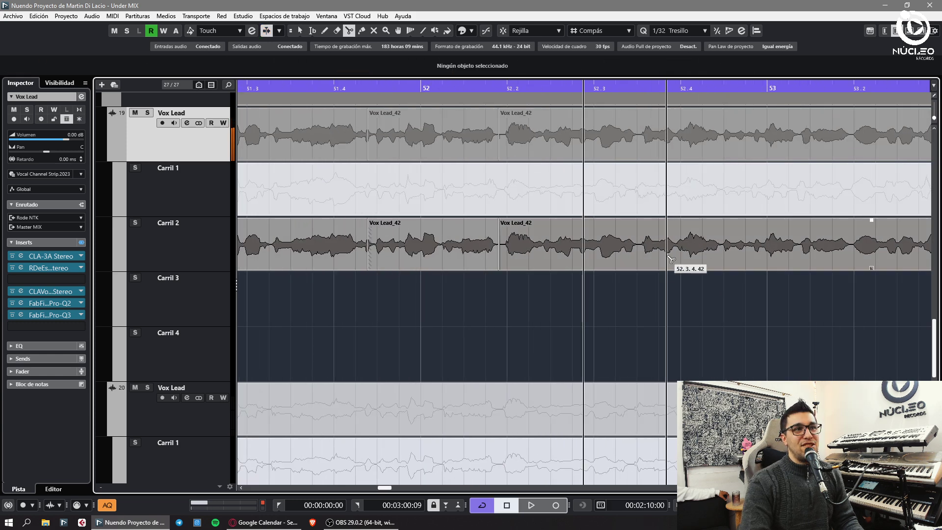
Split Vox Lead_42 on Carril 2 just before 52.4 and crossfade the pieces
{"action": "left_click", "coordinate": [672, 264], "text": "alt"}
{"action": "key", "text": "space"}
{"action": "left_click", "coordinate": [699, 265]}
{"action": "key", "text": "x"}
{"action": "left_click", "coordinate": [724, 305]}
{"action": "key", "text": "g"}
{"action": "key", "text": "h"}
Split Vox Lead_42 on Carril 2 just after 53, redo the cut slightly earlier and crossfade the pieces
{"action": "left_click", "coordinate": [665, 268], "text": "alt"}
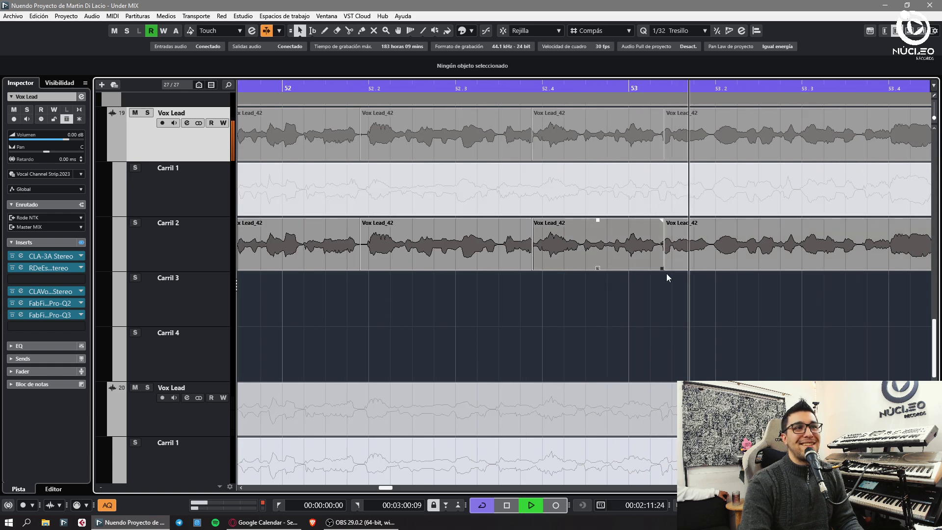
{"action": "key", "text": "ctrl+z"}
{"action": "left_click", "coordinate": [655, 253], "text": "alt"}
{"action": "left_click", "coordinate": [680, 261]}
{"action": "key", "text": "x"}
{"action": "key", "text": "g"}
{"action": "left_click", "coordinate": [659, 300]}
{"action": "key", "text": "h"}
{"action": "key", "text": "space"}
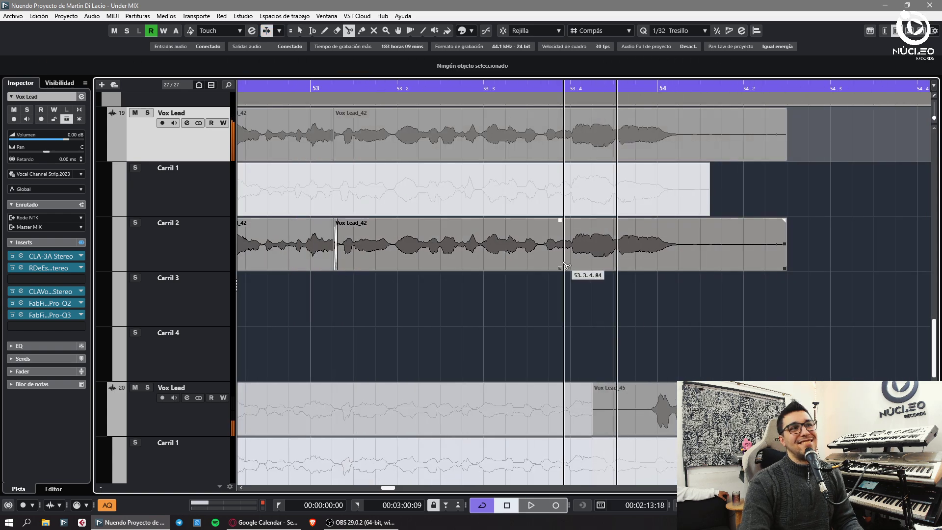
Split Vox Lead_42 just before 53.4 with a crossfade, and delete its silent tail after 54
{"action": "left_click", "coordinate": [565, 263], "text": "alt"}
{"action": "left_click_drag", "start_coordinate": [591, 261], "coordinate": [590, 261]}
{"action": "key", "text": "x"}
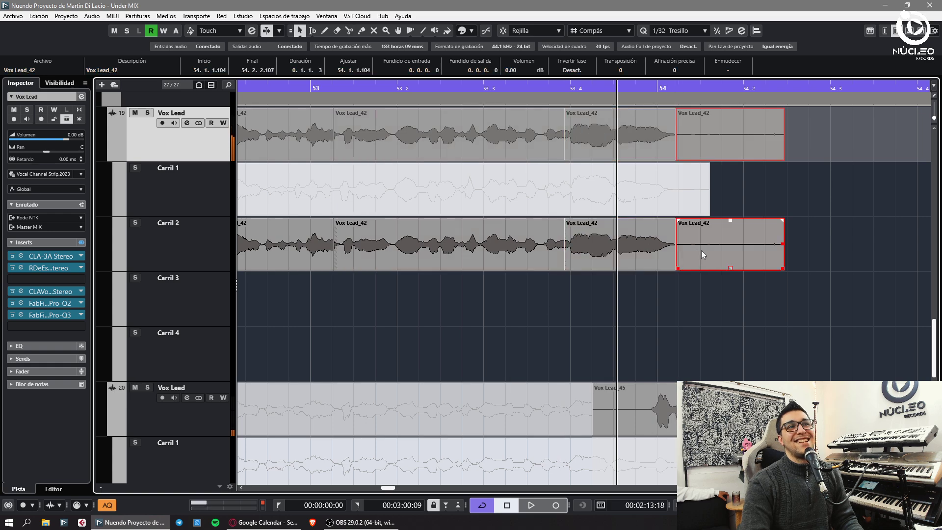
{"action": "key", "text": "g"}
{"action": "key", "text": "g"}
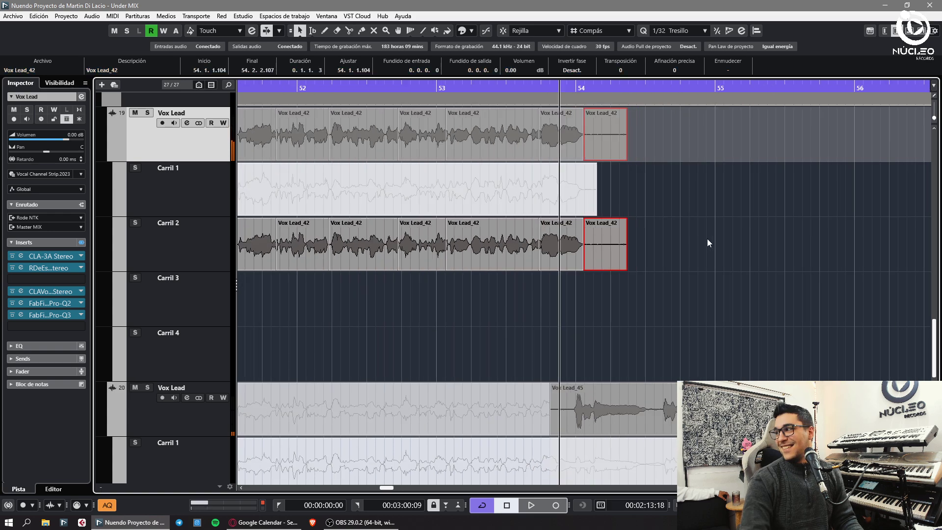
{"action": "key", "text": "Delete"}
Split Vox Lead_45 on Carril 3 of the Vox Lead track 20 just before 54 and delete its silent start
{"action": "scroll", "coordinate": [708, 238], "scroll_direction": "down", "scroll_amount": 4}
{"action": "key", "text": "h"}
{"action": "key", "text": "h"}
{"action": "key", "text": "h"}
{"action": "left_click", "coordinate": [624, 419], "text": "alt"}
{"action": "left_click", "coordinate": [609, 417]}
{"action": "key", "text": "Delete"}
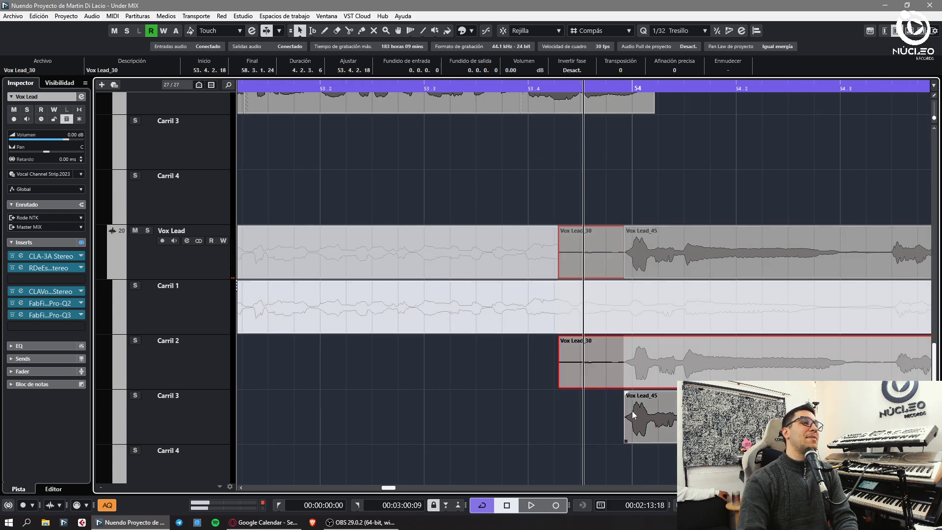
Mute the leftover Vox Lead_30 piece just before 54 on Carril 2
{"action": "scroll", "coordinate": [643, 398], "scroll_direction": "down", "scroll_amount": 3}
{"action": "left_click", "coordinate": [660, 356]}
{"action": "key", "text": "g"}
{"action": "key", "text": "g"}
{"action": "key", "text": "g"}
{"action": "key", "text": "7"}
{"action": "left_click", "coordinate": [653, 300]}
{"action": "key", "text": "1"}
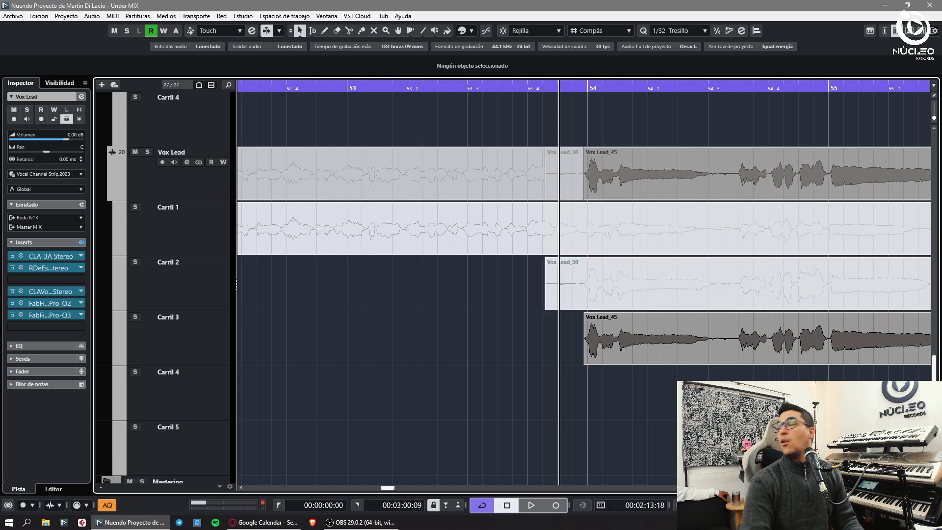
Play the phrase, split Vox Lead_45 on Carril 3 around the silence just after 54.3 and delete that gap
{"action": "key", "text": "space"}
{"action": "key", "text": "h"}
{"action": "key", "text": "3"}
{"action": "left_click", "coordinate": [795, 355]}
{"action": "left_click", "coordinate": [770, 353]}
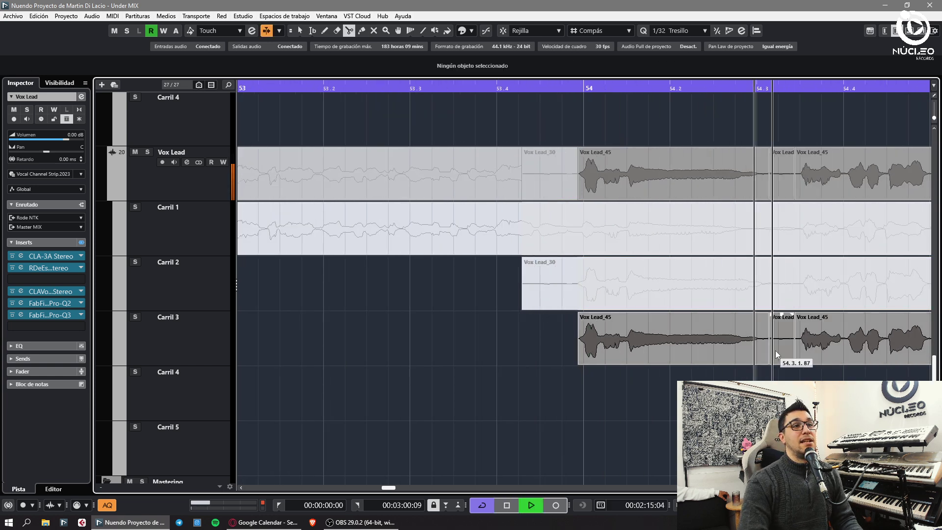
{"action": "key", "text": "1"}
{"action": "left_click", "coordinate": [781, 351]}
{"action": "key", "text": "Delete"}
{"action": "key", "text": "g"}
Split Vox Lead_45 on Carril 3 on both sides of the silence around 55.3 and delete that gap
{"action": "key", "text": "h"}
{"action": "key", "text": "3"}
{"action": "left_click", "coordinate": [777, 354]}
{"action": "left_click", "coordinate": [817, 351]}
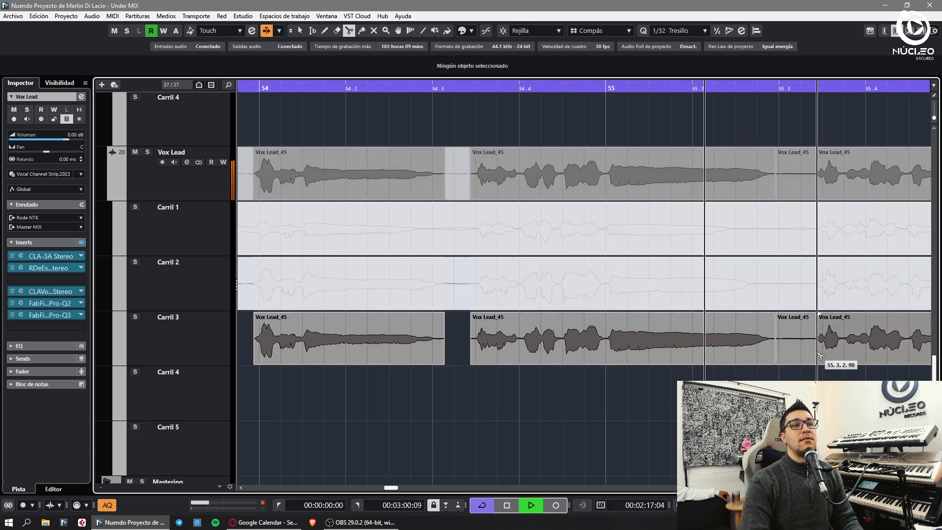
{"action": "key", "text": "1"}
{"action": "left_click", "coordinate": [796, 352]}
{"action": "key", "text": "Delete"}
{"action": "key", "text": "g"}
Split Vox Lead_45 on Carril 3 on both sides of the silence around 56.3 and delete that gap
{"action": "key", "text": "h"}
{"action": "key", "text": "3"}
{"action": "key", "text": "g"}
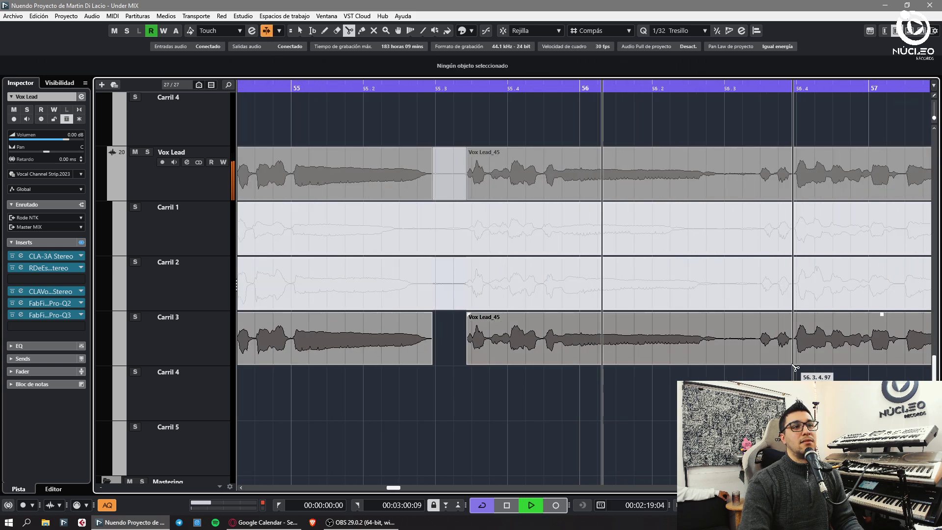
{"action": "key", "text": "space"}
{"action": "left_click", "coordinate": [721, 354]}
{"action": "left_click", "coordinate": [756, 355]}
{"action": "key", "text": "1"}
{"action": "left_click", "coordinate": [744, 359]}
{"action": "key", "text": "Delete"}
{"action": "left_click", "coordinate": [819, 352]}
{"action": "left_click", "coordinate": [817, 375]}
Split Vox Lead_45 on Carril 3 just before 57 and crossfade the pieces
{"action": "key", "text": "g"}
{"action": "key", "text": "h"}
{"action": "key", "text": "h"}
{"action": "key", "text": "h"}
{"action": "key", "text": "h"}
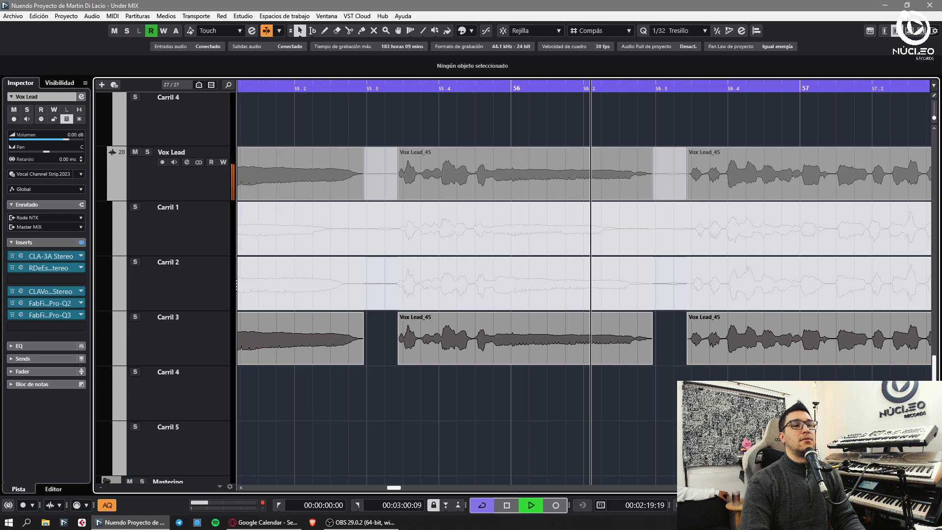
{"action": "key", "text": "g"}
{"action": "key", "text": "h"}
{"action": "key", "text": "h"}
{"action": "key", "text": "3"}
{"action": "left_click", "coordinate": [773, 350]}
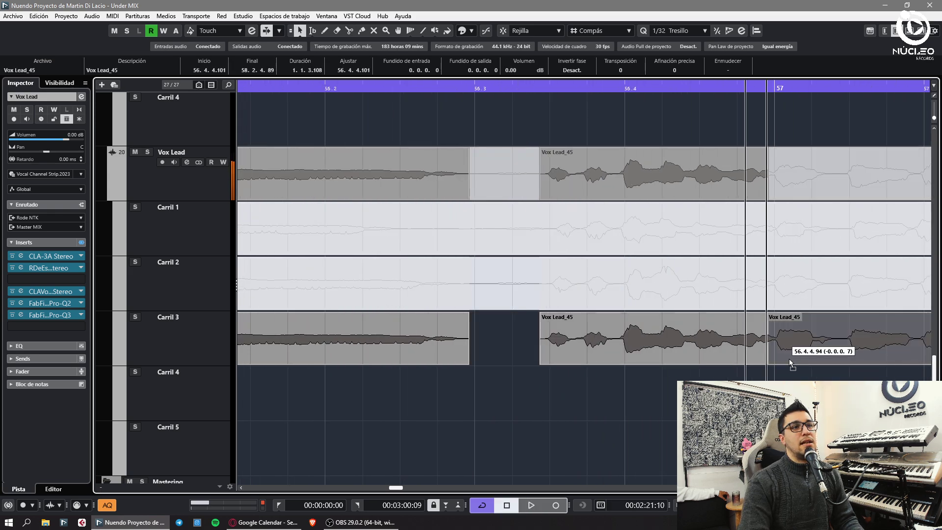
{"action": "key", "text": "g"}
Split Vox Lead_45 on Carril 3 just before 57.2 and crossfade the pieces
{"action": "left_click", "coordinate": [704, 351]}
{"action": "key", "text": "1"}
{"action": "left_click", "coordinate": [732, 354]}
{"action": "left_click", "coordinate": [682, 375]}
{"action": "key", "text": "g"}
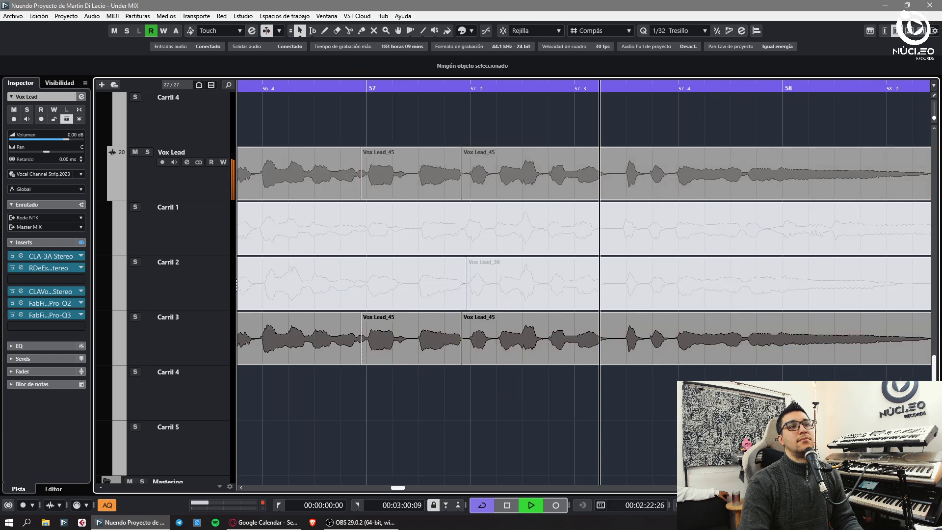
Split Vox Lead_45 on Carril 3 just after 57.3 and crossfade the pieces
{"action": "key", "text": "h"}
{"action": "key", "text": "3"}
{"action": "left_click", "coordinate": [579, 357]}
{"action": "key", "text": "1"}
{"action": "left_click", "coordinate": [631, 349]}
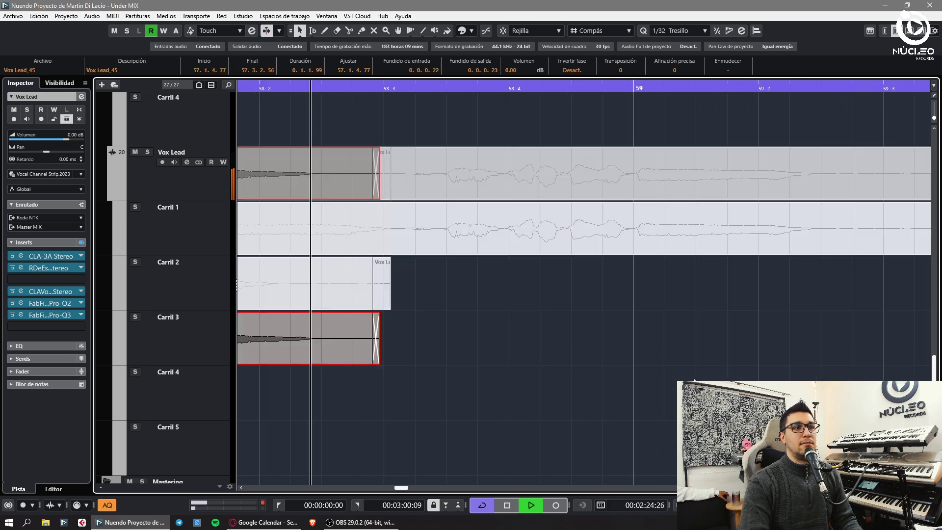
{"action": "left_click", "coordinate": [611, 375]}
{"action": "key", "text": "g"}
Split Vox Lead_45 on Carril 3 between 58.2 and 58.3 and delete its silent tail
{"action": "key", "text": "space"}
{"action": "key", "text": "3"}
{"action": "left_click", "coordinate": [570, 355]}
{"action": "key", "text": "1"}
{"action": "left_click", "coordinate": [583, 352]}
{"action": "key", "text": "Delete"}
Split Vox Lead_44 on Carril 2 of the Vox Lead track 19 just before 58 and delete its silent start
{"action": "scroll", "coordinate": [622, 372], "scroll_direction": "up", "scroll_amount": 3}
{"action": "scroll", "coordinate": [620, 368], "scroll_direction": "up", "scroll_amount": 2}
{"action": "key", "text": "g"}
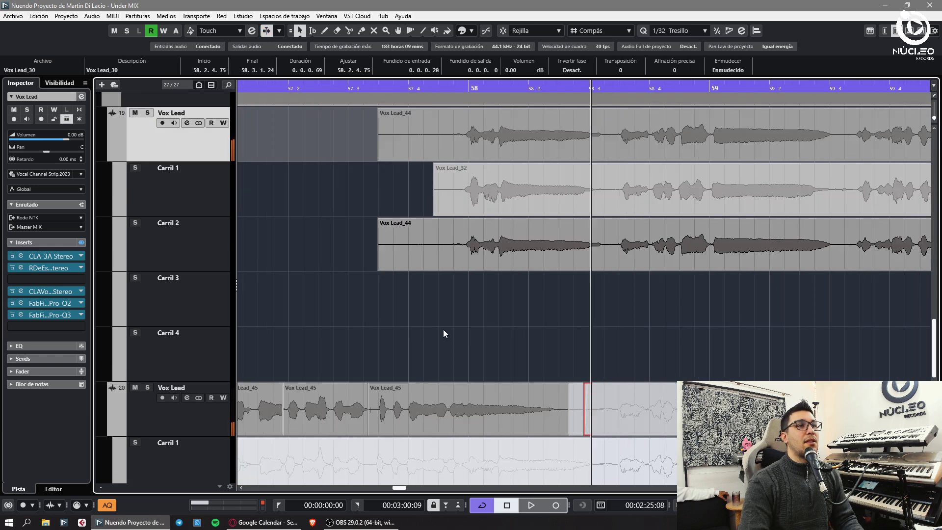
{"action": "key", "text": "3"}
{"action": "left_click", "coordinate": [456, 255]}
{"action": "key", "text": "1"}
{"action": "left_click", "coordinate": [439, 244]}
{"action": "key", "text": "Delete"}
{"action": "key", "text": "h"}
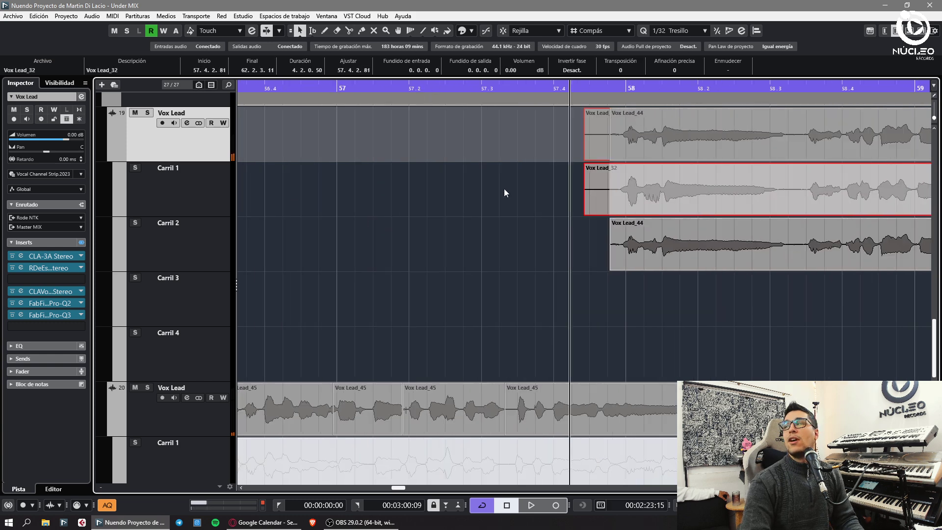
{"action": "key", "text": "h"}
{"action": "key", "text": "h"}
{"action": "key", "text": "h"}
{"action": "left_click", "coordinate": [662, 285]}
{"action": "left_click", "coordinate": [712, 261]}
{"action": "left_click", "coordinate": [731, 296]}
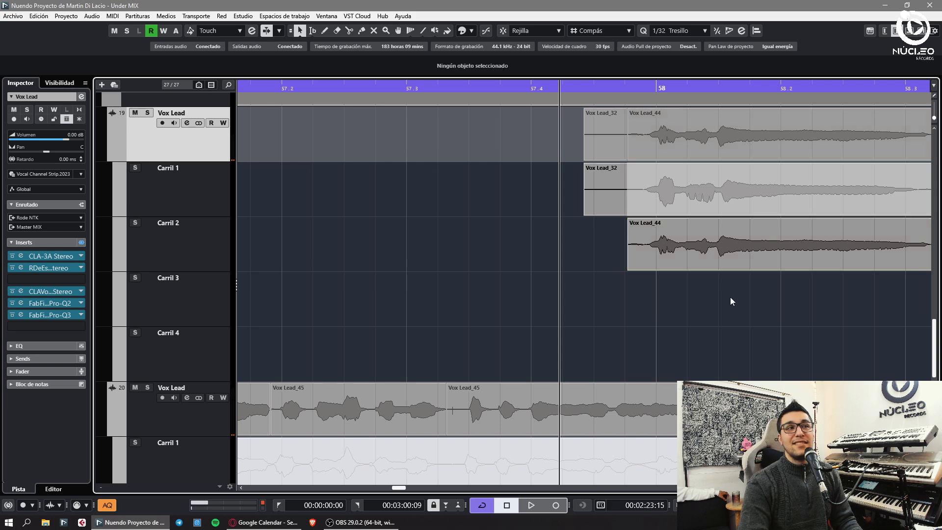
Play the next phrase and split Vox Lead_44 on Carril 2 of Vox Lead track 19 between 58.3 and 58.4
{"action": "key", "text": "g"}
{"action": "key", "text": "g"}
{"action": "key", "text": "g"}
{"action": "key", "text": "space"}
{"action": "key", "text": "h"}
{"action": "key", "text": "h"}
{"action": "key", "text": "h"}
{"action": "key", "text": "g"}
{"action": "key", "text": "3"}
{"action": "left_click", "coordinate": [752, 264]}
{"action": "key", "text": "1"}
{"action": "key", "text": "space"}
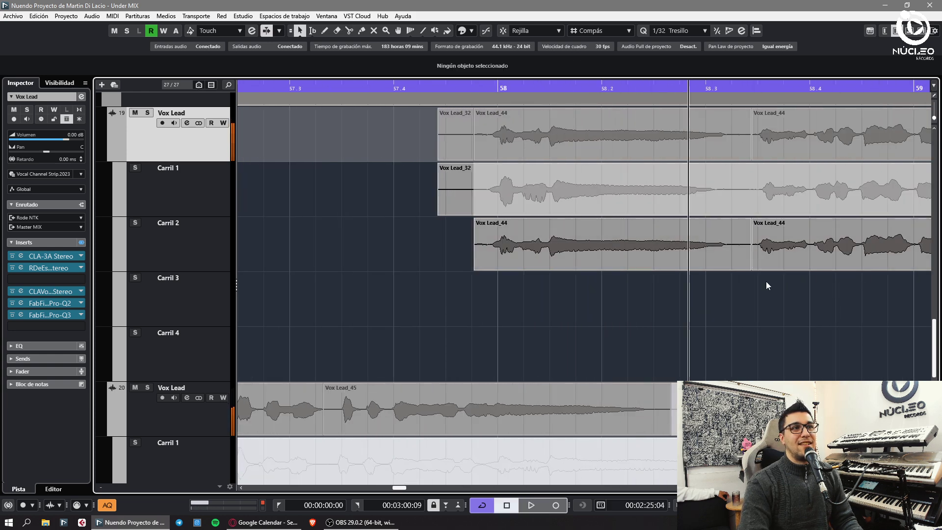
Split Vox Lead_44 on Carril 2 just before 59 and crossfade the two pieces
{"action": "key", "text": "space"}
{"action": "key", "text": "g"}
{"action": "key", "text": "3"}
{"action": "left_click", "coordinate": [753, 266]}
{"action": "key", "text": "1"}
{"action": "left_click_drag", "start_coordinate": [762, 283], "coordinate": [747, 263]}
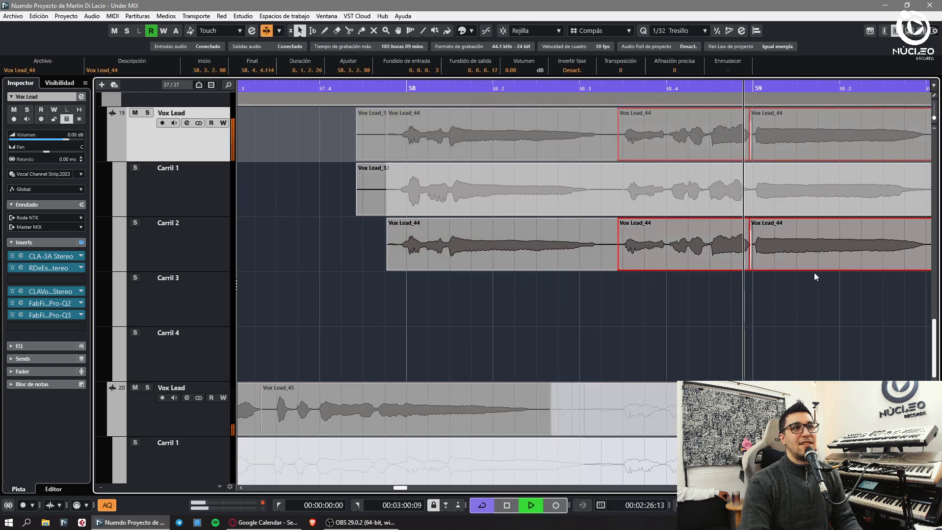
{"action": "left_click", "coordinate": [812, 279]}
Cut the silence out of Vox Lead_44 on Carril 2 just after 59.3
{"action": "key", "text": "g"}
{"action": "key", "text": "h"}
{"action": "left_click", "coordinate": [773, 255]}
{"action": "key", "text": "3"}
{"action": "left_click", "coordinate": [756, 263]}
{"action": "left_click", "coordinate": [735, 259]}
{"action": "key", "text": "1"}
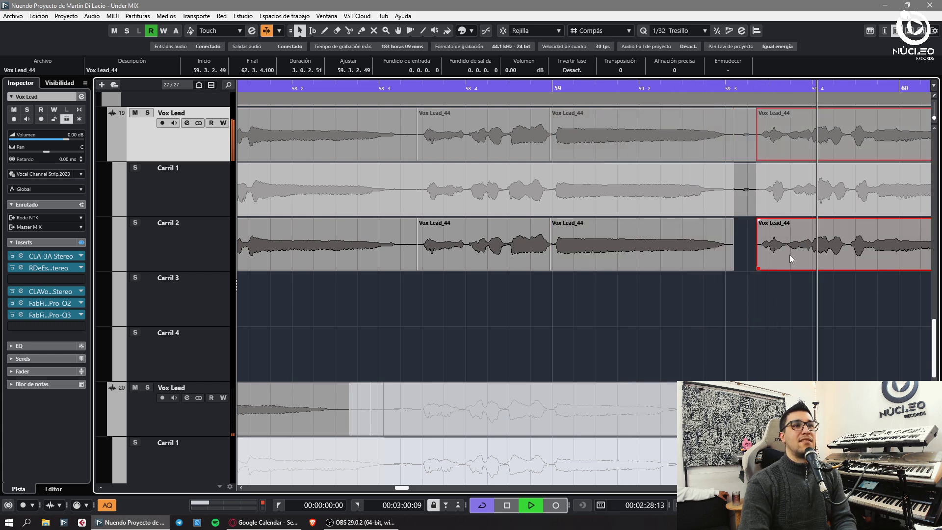
Mute the Vox Lead_32 take on Carril 1 of Vox Lead track 19
{"action": "key", "text": "g"}
{"action": "left_click", "coordinate": [649, 210]}
{"action": "key", "text": "shift+m"}
{"action": "left_click", "coordinate": [681, 281]}
Split Vox Lead_44 on Carril 2 around 60.3 and delete the silent gap between the phrases
{"action": "key", "text": "space"}
{"action": "key", "text": "3"}
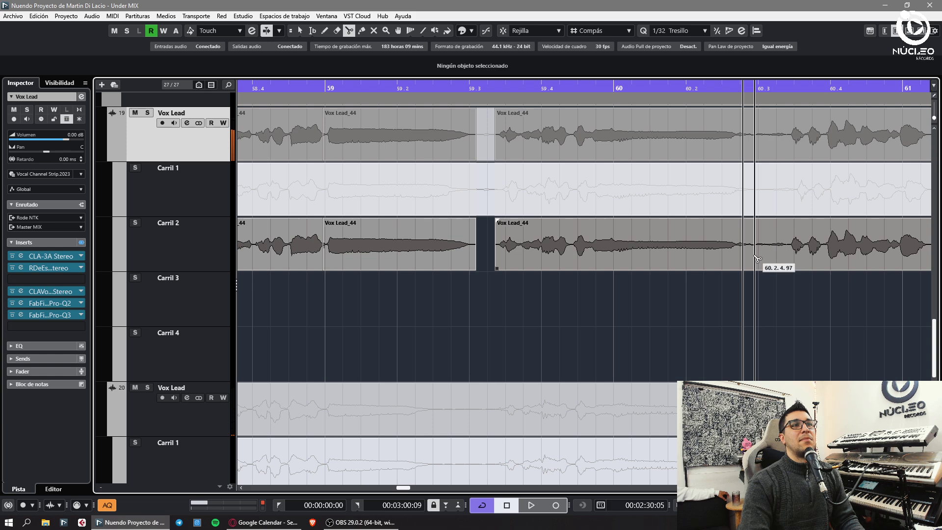
{"action": "left_click", "coordinate": [756, 258]}
{"action": "key", "text": "Delete"}
{"action": "key", "text": "space"}
{"action": "key", "text": "h"}
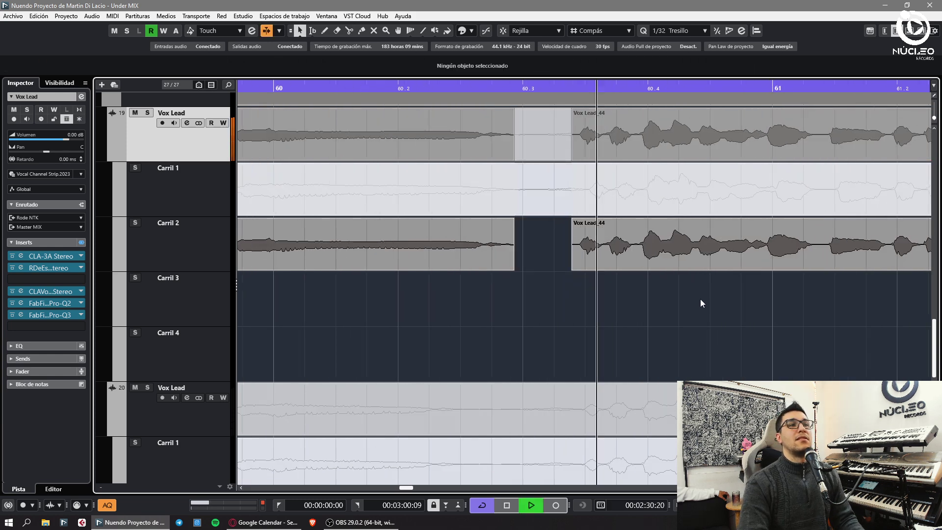
Split Vox Lead_44 on Carril 2 just before 61 and again between 61 and 61.2
{"action": "left_click", "coordinate": [693, 254]}
{"action": "left_click", "coordinate": [769, 269]}
{"action": "key", "text": "1"}
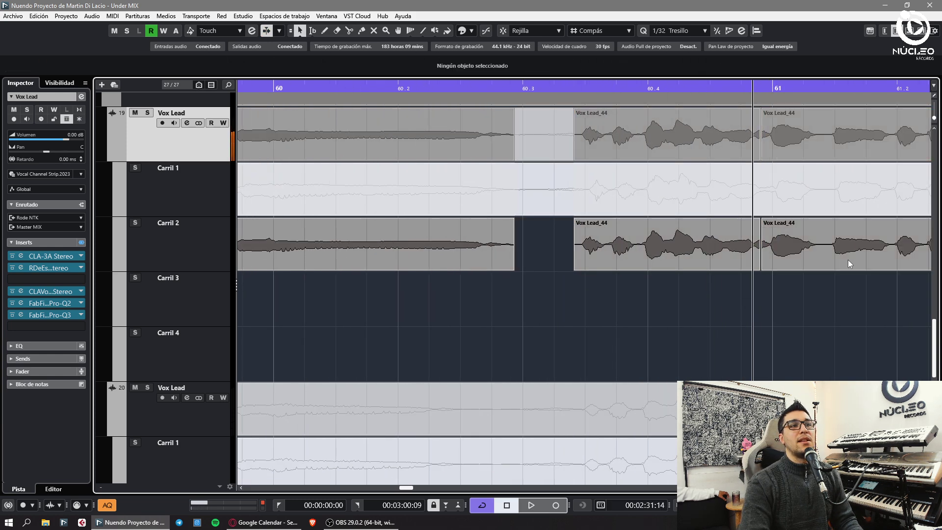
{"action": "key", "text": "space"}
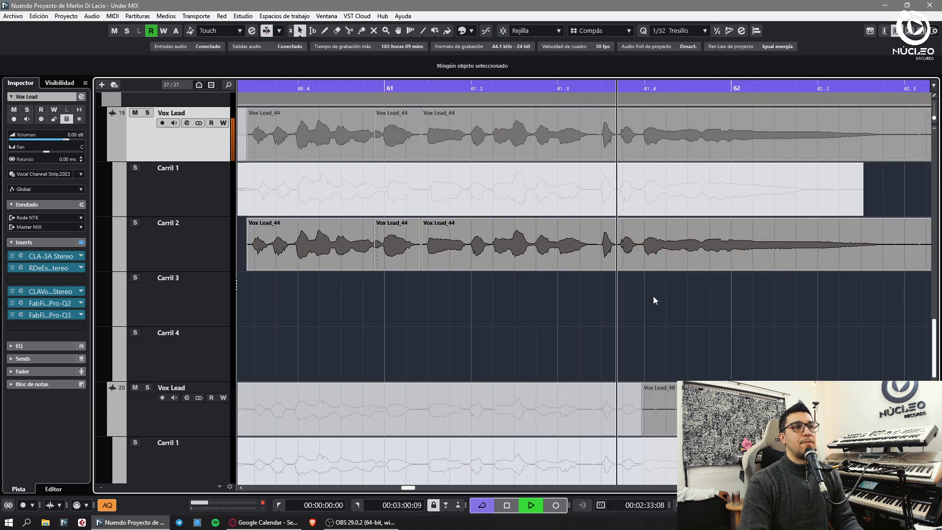
Split Vox Lead_44 on Carril 2 just before 61.4 and crossfade the pieces
{"action": "key", "text": "h"}
{"action": "key", "text": "3"}
{"action": "left_click", "coordinate": [607, 261]}
{"action": "key", "text": "1"}
{"action": "left_click_drag", "start_coordinate": [547, 288], "coordinate": [638, 255]}
{"action": "key", "text": "x"}
{"action": "key", "text": "g"}
{"action": "key", "text": "g"}
Split Vox Lead_48 on Carril 3 of Vox Lead track 20 just before 62 and delete its silent start
{"action": "scroll", "coordinate": [609, 304], "scroll_direction": "down", "scroll_amount": 4}
{"action": "key", "text": "space"}
{"action": "key", "text": "3"}
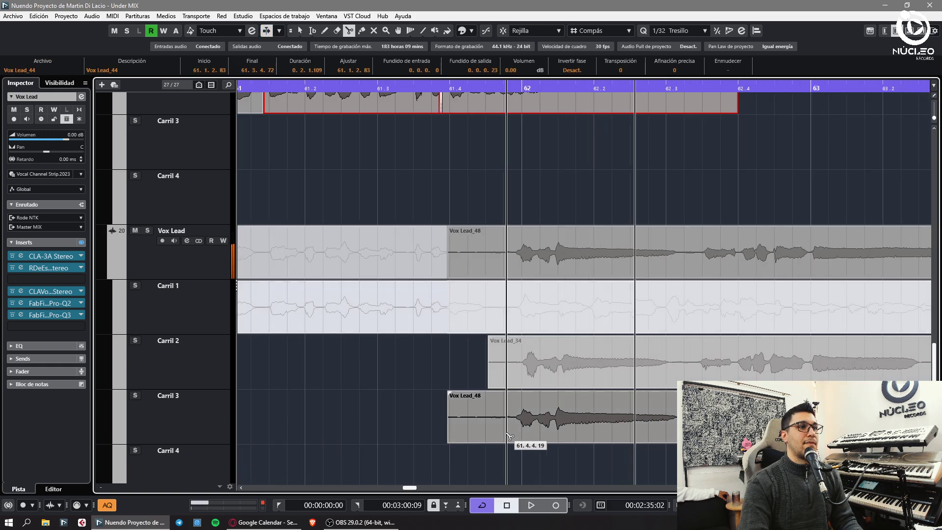
{"action": "left_click", "coordinate": [507, 436]}
{"action": "key", "text": "1"}
{"action": "left_click", "coordinate": [503, 406]}
{"action": "key", "text": "Delete"}
Mute the Vox Lead_34 take on Carril 2 of track 20 and place the playback cursor just after 61.4
{"action": "scroll", "coordinate": [504, 404], "scroll_direction": "down", "scroll_amount": 3}
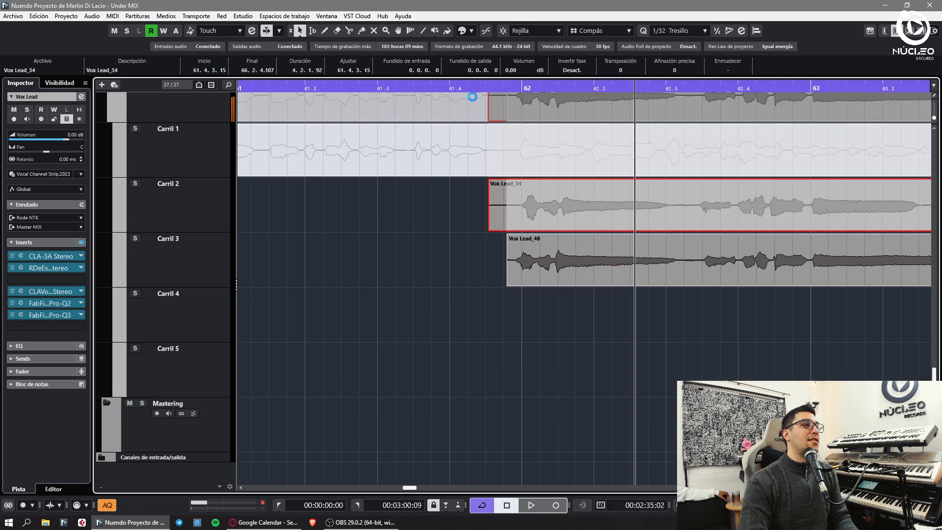
{"action": "left_click", "coordinate": [469, 89]}
{"action": "left_click", "coordinate": [557, 329]}
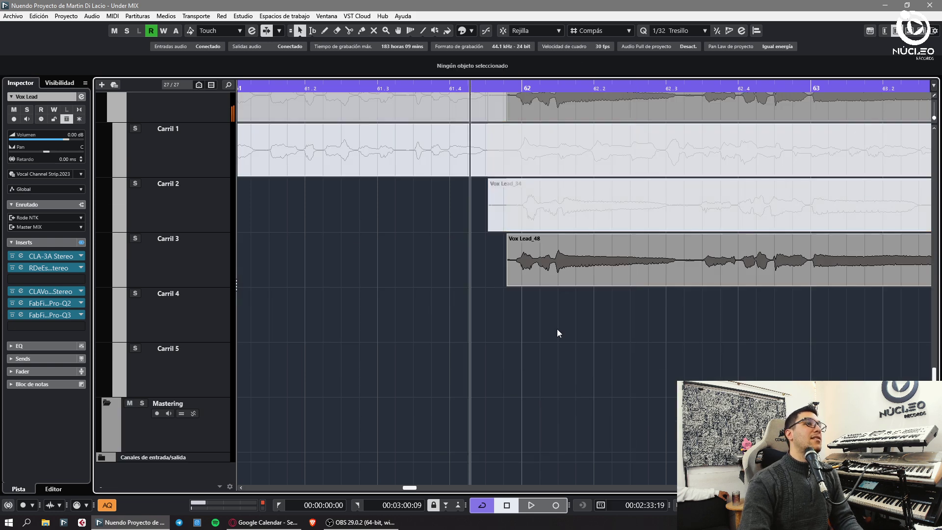
Split Vox Lead_48 on Carril 3 at both ends of the silence between 62.3 and 62.4 and delete that silence
{"action": "key", "text": "space"}
{"action": "key", "text": "h"}
{"action": "left_click_drag", "start_coordinate": [677, 276], "coordinate": [679, 272]}
{"action": "key", "text": "g"}
{"action": "key", "text": "g"}
{"action": "key", "text": "3"}
{"action": "left_click", "coordinate": [660, 278]}
{"action": "left_click", "coordinate": [646, 278]}
{"action": "key", "text": "1"}
{"action": "key", "text": "Delete"}
{"action": "left_click", "coordinate": [728, 318]}
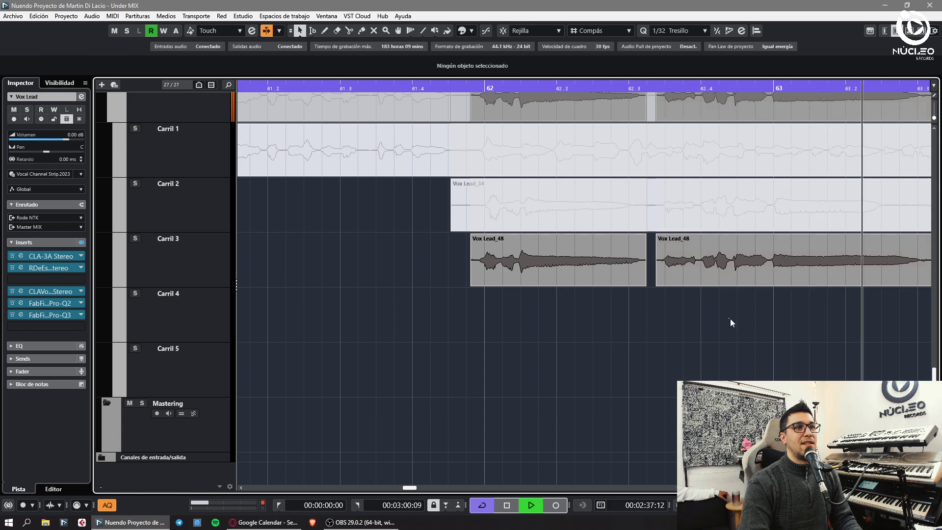
Cut the silence out of Vox Lead_48 on Carril 3 around 63.3
{"action": "key", "text": "g"}
{"action": "key", "text": "g"}
{"action": "key", "text": "space"}
{"action": "key", "text": "3"}
{"action": "left_click", "coordinate": [605, 278]}
{"action": "left_click", "coordinate": [618, 277]}
{"action": "key", "text": "1"}
{"action": "key", "text": "Delete"}
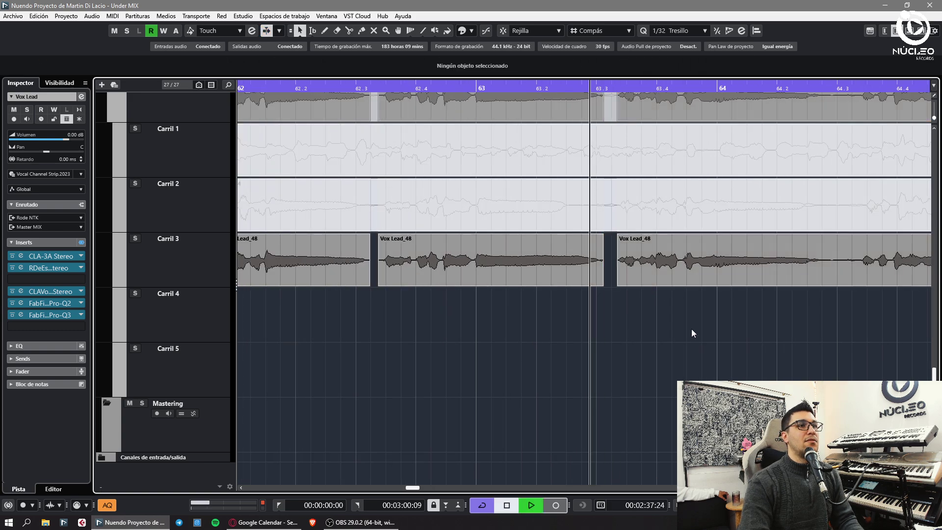
Split Vox Lead_48 on Carril 3 between 63.4 and 64
{"action": "key", "text": "3"}
{"action": "left_click", "coordinate": [646, 279]}
{"action": "key", "text": "1"}
{"action": "left_click", "coordinate": [675, 278]}
{"action": "left_click", "coordinate": [705, 298]}
Split Vox Lead_48 on Carril 3 on either side of 64.3 and delete the silent piece
{"action": "key", "text": "3"}
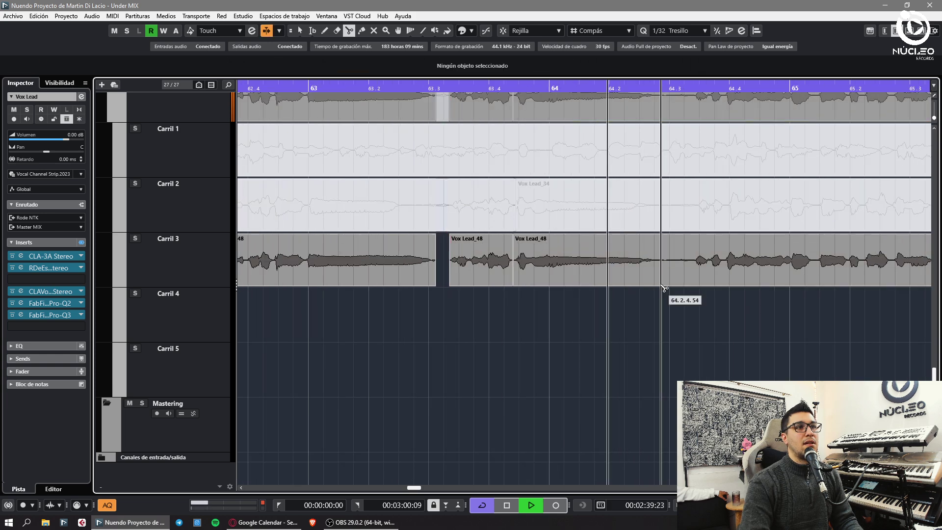
{"action": "left_click", "coordinate": [663, 283]}
{"action": "left_click", "coordinate": [691, 274]}
{"action": "key", "text": "1"}
{"action": "left_click", "coordinate": [683, 275]}
{"action": "key", "text": "Delete"}
{"action": "left_click", "coordinate": [752, 277]}
{"action": "left_click", "coordinate": [698, 294]}
Split Vox Lead_48 on Carril 3 between 65 and 65.2 and again between 65.3 and 65.4
{"action": "key", "text": "h"}
{"action": "key", "text": "h"}
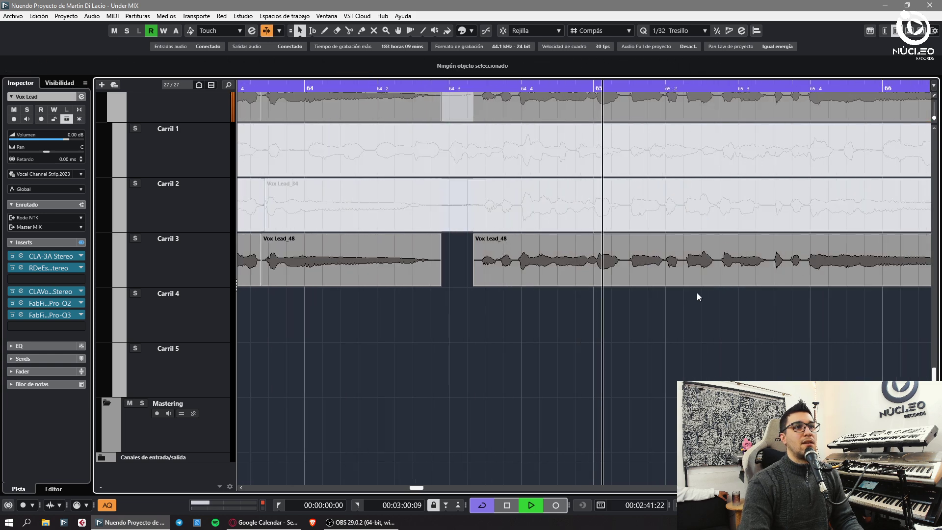
{"action": "left_click", "coordinate": [622, 280], "text": "alt"}
{"action": "left_click", "coordinate": [638, 297]}
{"action": "key", "text": "g"}
{"action": "key", "text": "h"}
{"action": "left_click", "coordinate": [593, 280], "text": "alt"}
{"action": "left_click", "coordinate": [606, 295]}
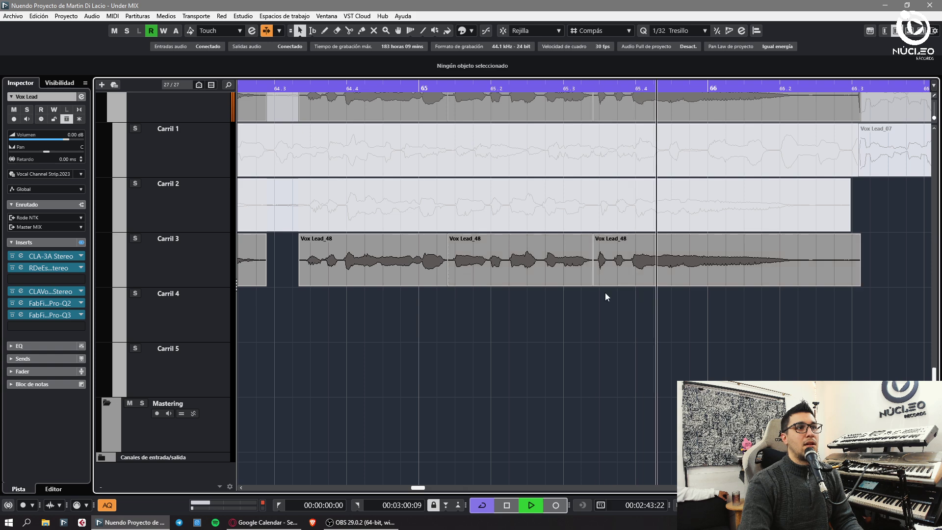
Crossfade the Vox Lead_48 clips on Carril 3 and split the last one just before 65.4
{"action": "left_click", "coordinate": [653, 278]}
{"action": "key", "text": "x"}
{"action": "left_click", "coordinate": [680, 293]}
{"action": "left_click", "coordinate": [628, 280], "text": "alt"}
{"action": "left_click", "coordinate": [662, 279]}
{"action": "key", "text": "x"}
{"action": "left_click", "coordinate": [695, 312]}
{"action": "key", "text": "g"}
{"action": "key", "text": "3"}
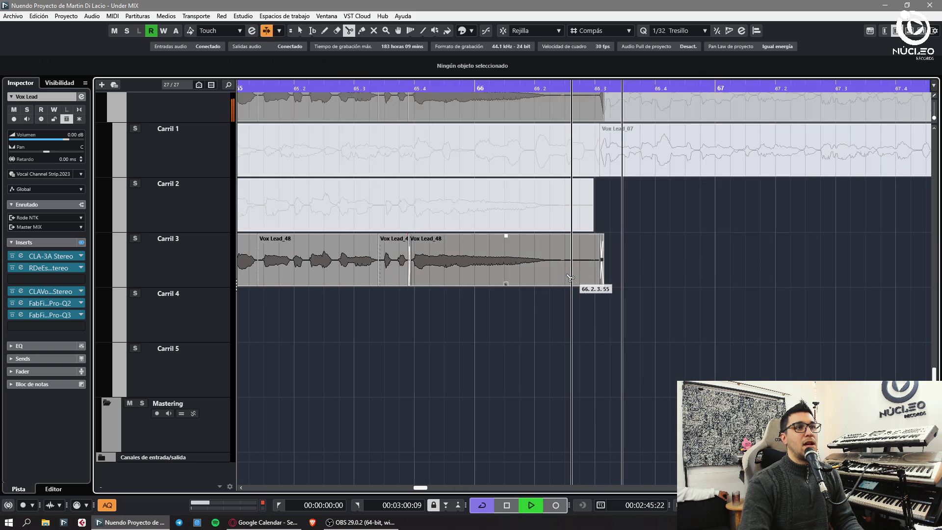
Split the last Vox Lead_48 clip on Carril 3 just after 66.2, delete its silent tail, and stop playback
{"action": "left_click", "coordinate": [558, 279], "text": "alt"}
{"action": "key", "text": "Delete"}
{"action": "scroll", "coordinate": [607, 297], "scroll_direction": "up", "scroll_amount": 8}
{"action": "key", "text": "space"}
{"action": "key", "text": "g"}
{"action": "scroll", "coordinate": [629, 277], "scroll_direction": "down", "scroll_amount": 8}
{"action": "key", "text": "g"}
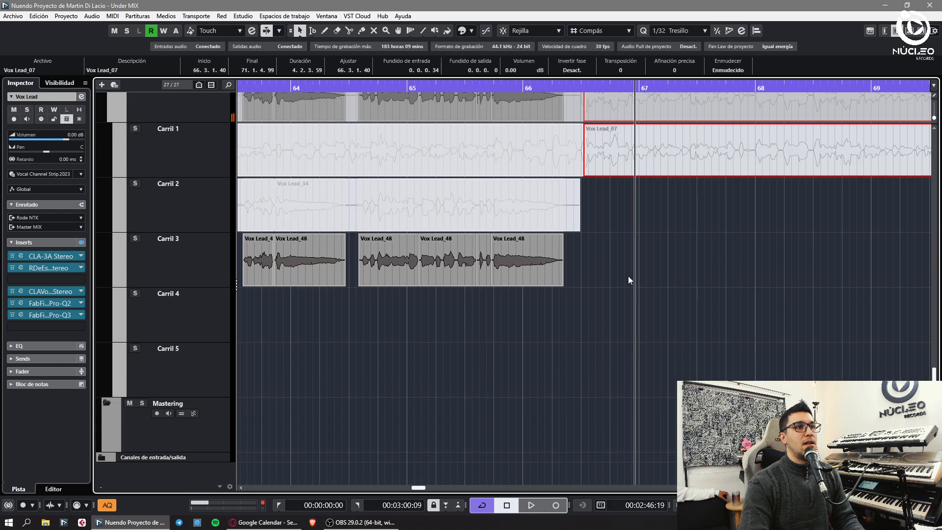
Return the playhead to the project start and review all the edited Vox Lead lanes across the whole song
{"action": "key", "text": "g"}
{"action": "key", "text": "g"}
{"action": "key", "text": "g"}
{"action": "key", "text": "g"}
{"action": "key", "text": "g"}
{"action": "key", "text": "g"}
{"action": "key", "text": "g"}
{"action": "key", "text": "g"}
{"action": "key", "text": "g"}
{"action": "key", "text": "g"}
{"action": "key", "text": "g"}
{"action": "key", "text": "g"}
{"action": "key", "text": "g"}
{"action": "key", "text": "g"}
{"action": "key", "text": "g"}
{"action": "key", "text": "g"}
{"action": "scroll", "coordinate": [381, 207], "scroll_direction": "up", "scroll_amount": 3}
{"action": "left_click", "coordinate": [381, 207]}
{"action": "key", "text": "period"}
{"action": "scroll", "coordinate": [417, 246], "scroll_direction": "down", "scroll_amount": 3}
{"action": "key", "text": "h"}
{"action": "key", "text": "h"}
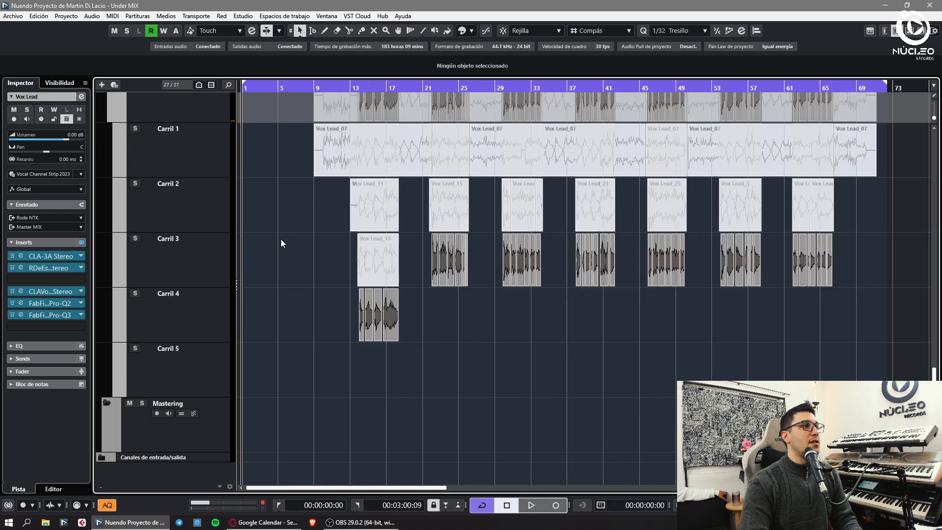
Tidy the lower Vox Lead lanes so the first edited phrase at bar 13 sits on Carril 3 with the others
{"action": "scroll", "coordinate": [374, 350], "scroll_direction": "up", "scroll_amount": 2}
{"action": "left_click_drag", "start_coordinate": [382, 377], "coordinate": [389, 339]}
{"action": "left_click", "coordinate": [357, 367]}
{"action": "left_click_drag", "start_coordinate": [293, 328], "coordinate": [741, 352]}
{"action": "left_click", "coordinate": [691, 370]}
{"action": "key", "text": "g"}
{"action": "key", "text": "g"}
Move the edited phrases on Carril 2 of the upper Vox Lead track down to Carril 3
{"action": "scroll", "coordinate": [690, 369], "scroll_direction": "up", "scroll_amount": 2}
{"action": "scroll", "coordinate": [690, 369], "scroll_direction": "up", "scroll_amount": 2}
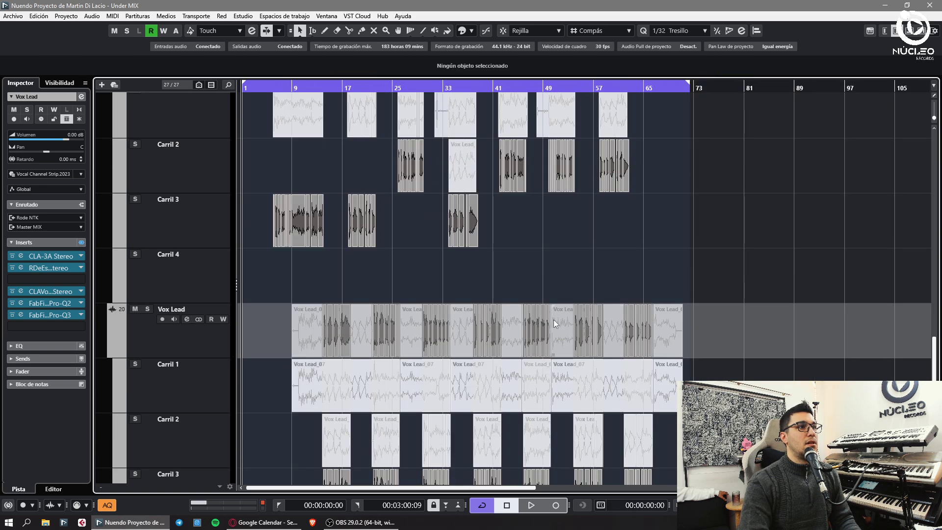
{"action": "left_click_drag", "start_coordinate": [521, 182], "coordinate": [522, 229]}
{"action": "left_click", "coordinate": [528, 186]}
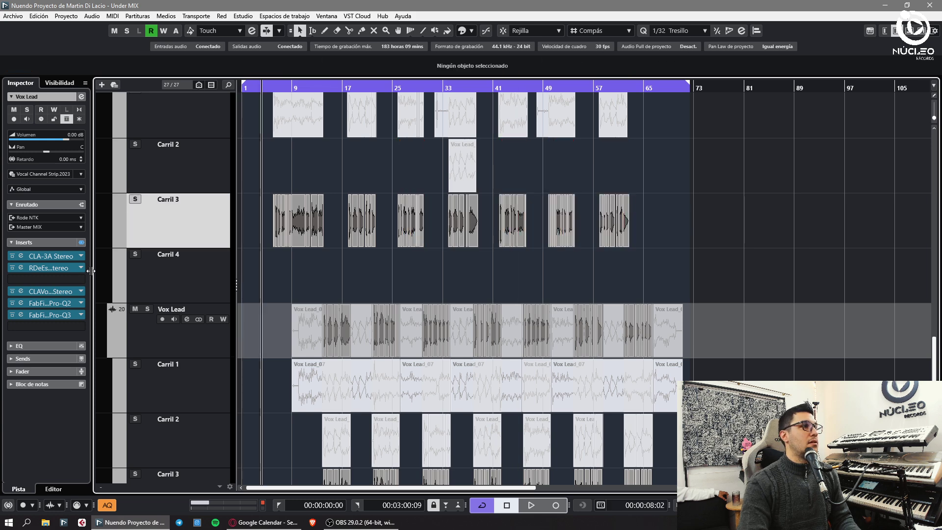
Load Waves Tune Stereo in the third insert slot of the upper Vox Lead track and start playback
{"action": "left_click", "coordinate": [47, 280]}
{"action": "left_click", "coordinate": [72, 380]}
{"action": "scroll", "coordinate": [126, 363], "scroll_direction": "down", "scroll_amount": 2}
{"action": "key", "text": "space"}
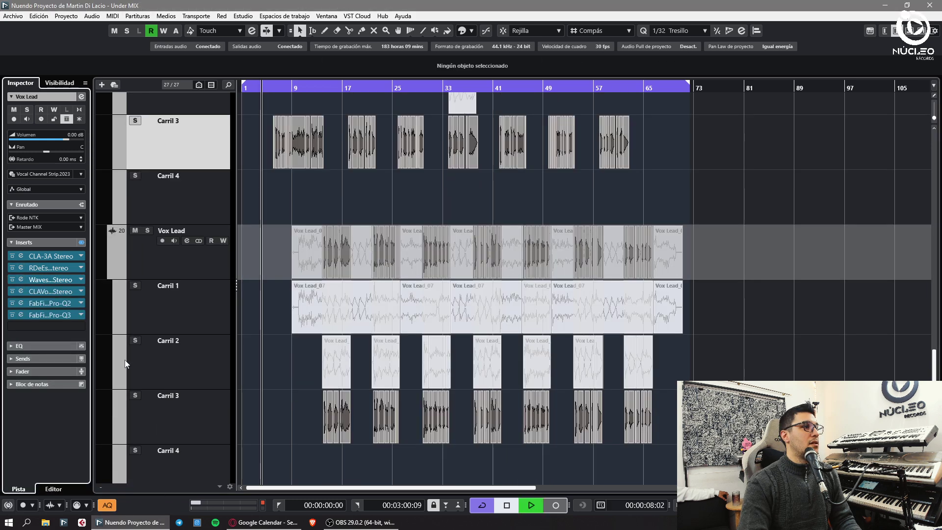
Load Waves Tune Stereo in the third insert slot of the lower Vox Lead track
{"action": "left_click", "coordinate": [140, 267]}
{"action": "left_click", "coordinate": [38, 280]}
{"action": "type", "text": "wav4es t"}
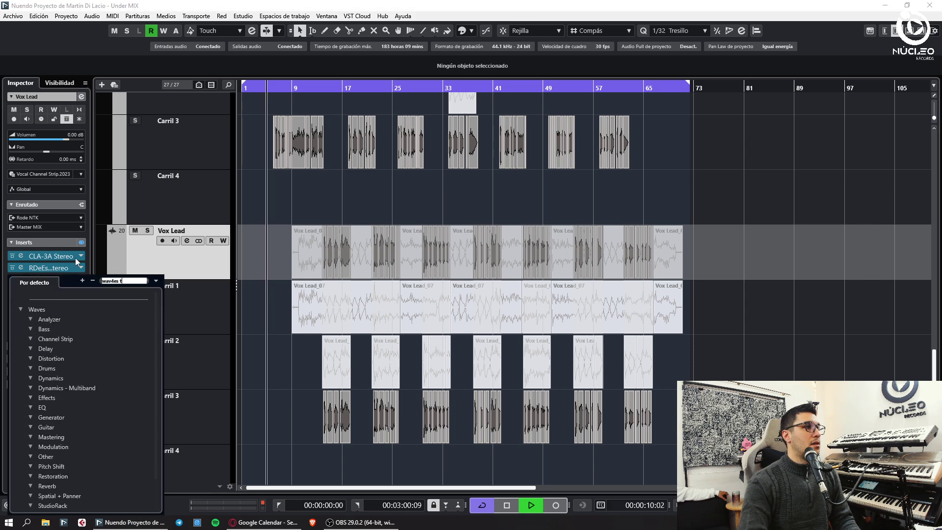
{"action": "key", "text": "BackSpace"}
{"action": "key", "text": "BackSpace"}
{"action": "key", "text": "BackSpace"}
{"action": "key", "text": "BackSpace"}
{"action": "key", "text": "BackSpace"}
{"action": "type", "text": "es t"}
{"action": "left_click", "coordinate": [70, 378]}
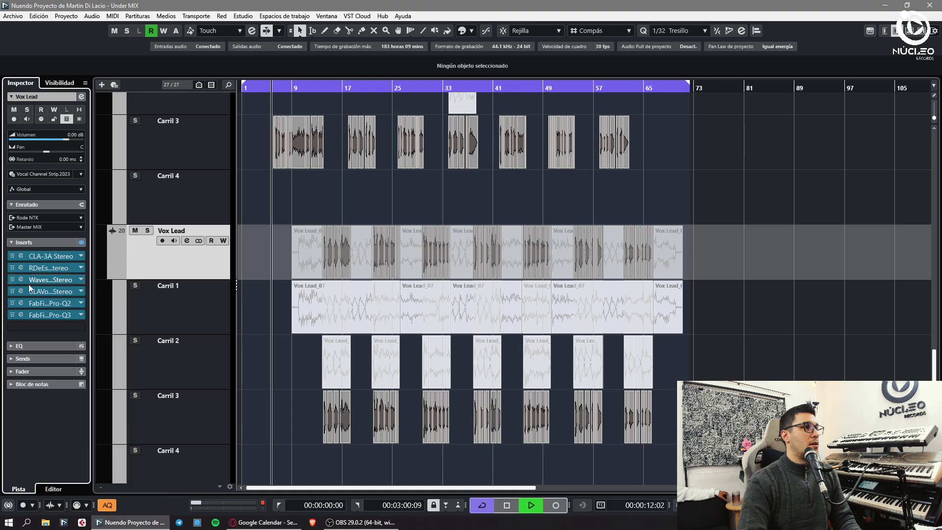
Open Waves Tune on the upper Vox Lead track and play the song from just before the first vocal
{"action": "left_click", "coordinate": [113, 215]}
{"action": "left_click", "coordinate": [21, 280]}
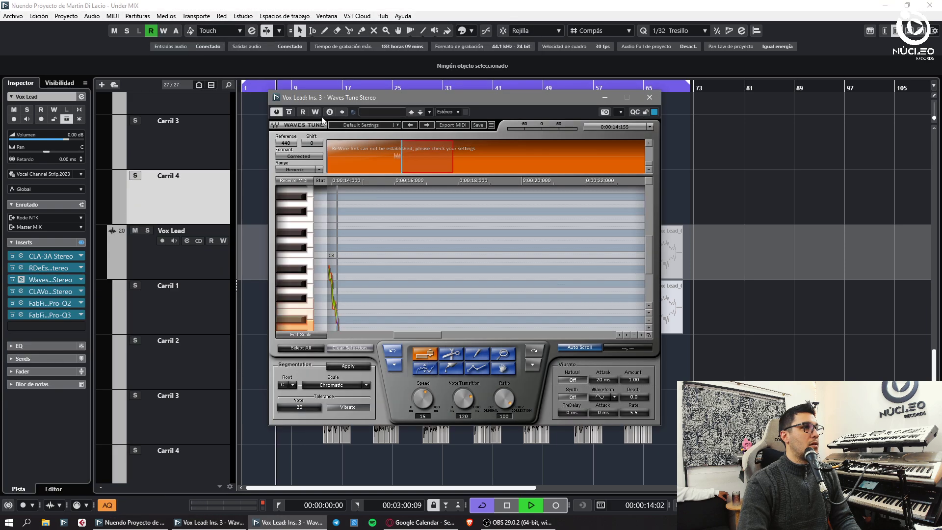
{"action": "left_click", "coordinate": [342, 87]}
{"action": "left_click", "coordinate": [263, 85]}
{"action": "key", "text": "space"}
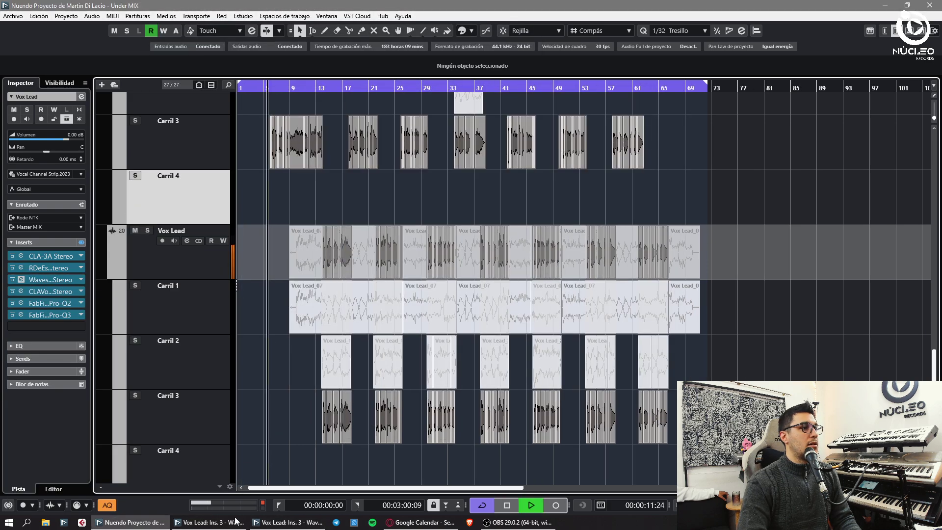
Bring both Waves Tune windows to the front and arrange them side by side
{"action": "left_click", "coordinate": [232, 522]}
{"action": "left_click", "coordinate": [274, 522]}
{"action": "left_click_drag", "start_coordinate": [351, 100], "coordinate": [555, 78]}
{"action": "left_click_drag", "start_coordinate": [329, 8], "coordinate": [195, 22]}
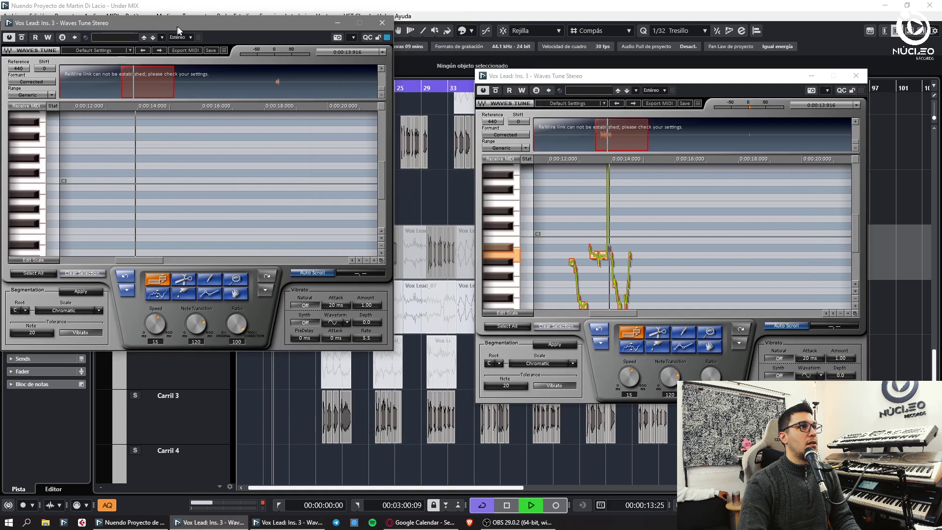
{"action": "left_click_drag", "start_coordinate": [526, 75], "coordinate": [499, 56]}
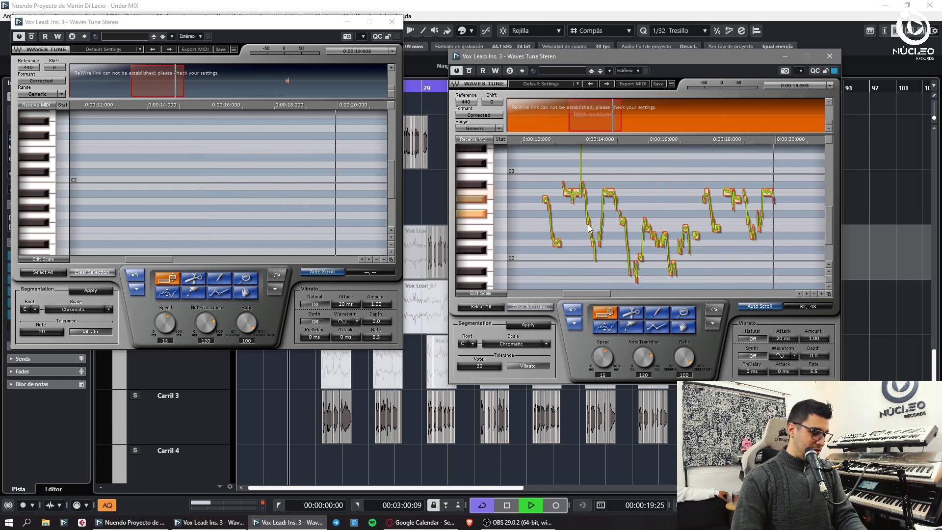
Check the audio performance meters and enable ASIO-Guard in the studio setup's audio system settings
{"action": "key", "text": "F12"}
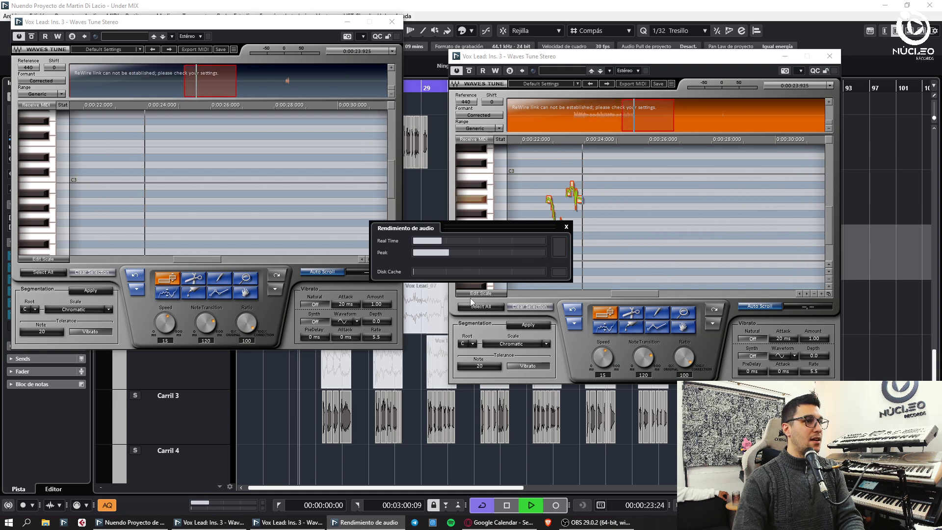
{"action": "key", "text": "F12"}
{"action": "left_click_drag", "start_coordinate": [204, 20], "coordinate": [217, 91]}
{"action": "left_click", "coordinate": [242, 16]}
{"action": "left_click", "coordinate": [281, 276]}
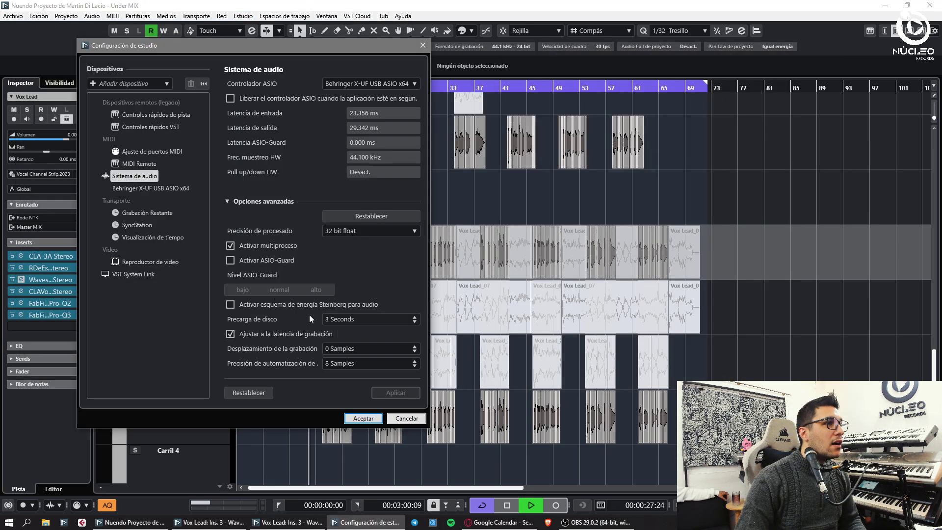
{"action": "left_click", "coordinate": [230, 260]}
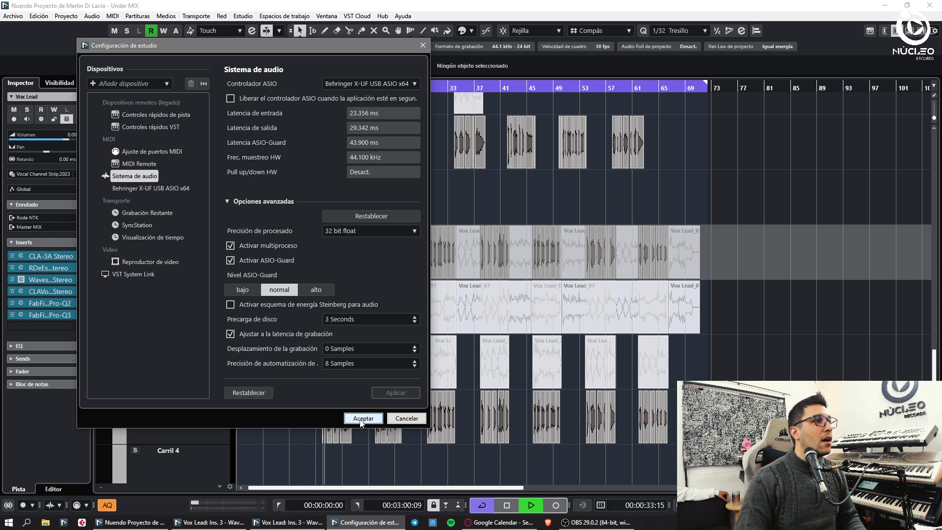
Try 64 bit float as the processing precision and set it back to 32 bit float
{"action": "left_click", "coordinate": [368, 230]}
{"action": "left_click", "coordinate": [388, 258]}
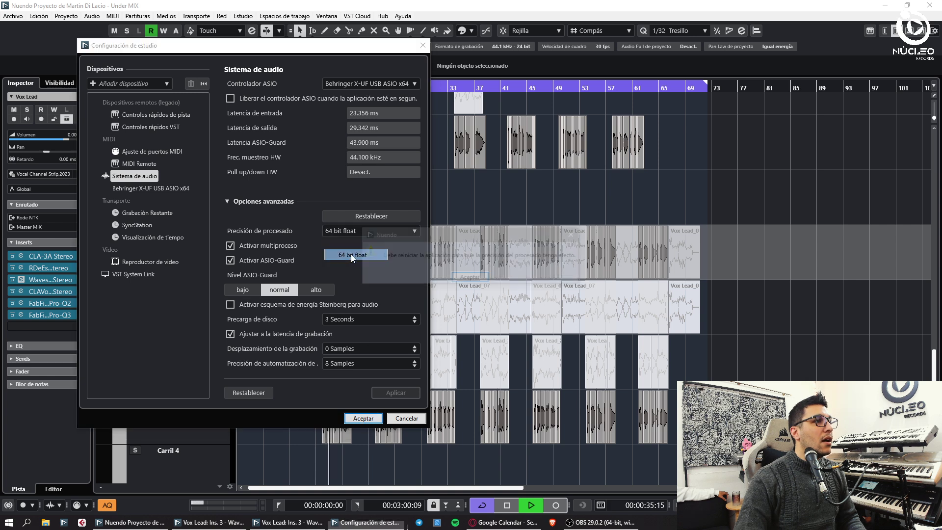
{"action": "left_click", "coordinate": [471, 277]}
{"action": "left_click", "coordinate": [361, 233]}
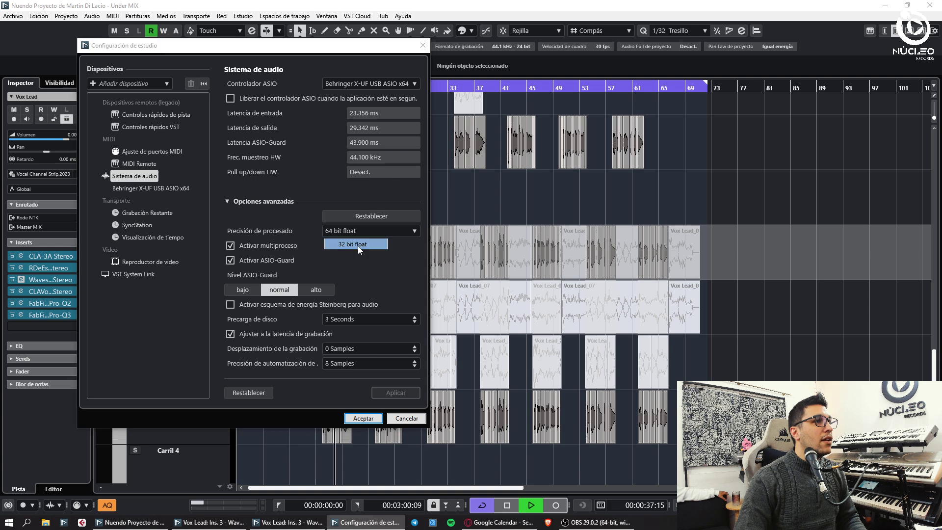
{"action": "left_click", "coordinate": [358, 241]}
{"action": "left_click", "coordinate": [469, 277]}
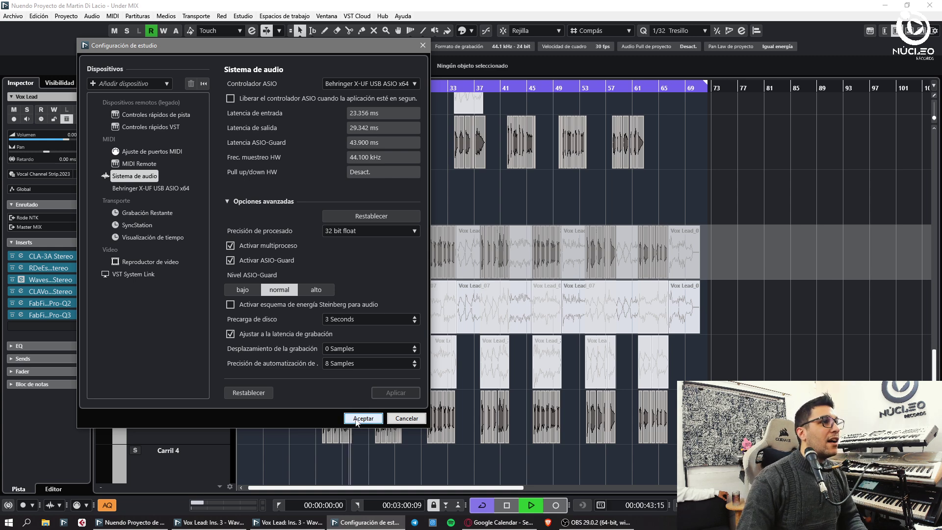
View the available ASIO drivers and accept the studio setup with the current driver kept
{"action": "left_click", "coordinate": [367, 84]}
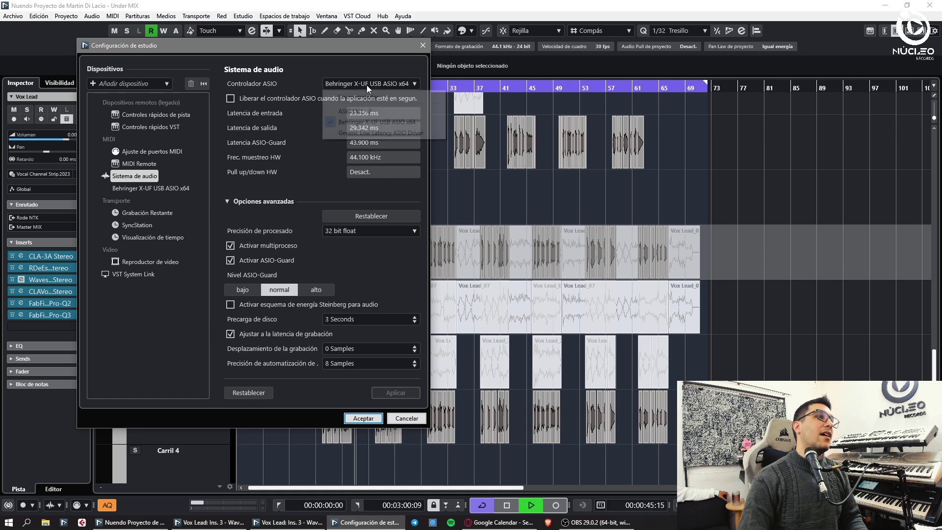
{"action": "left_click", "coordinate": [364, 82]}
{"action": "left_click", "coordinate": [363, 418]}
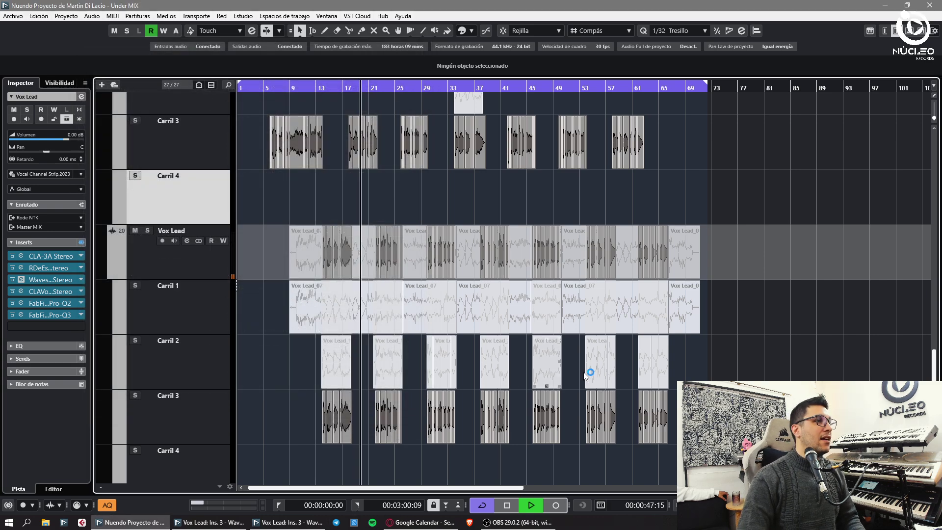
Let the song play through Waves Tune while checking the vocal lanes and the channel levels in the MixConsole
{"action": "scroll", "coordinate": [609, 305], "scroll_direction": "down", "scroll_amount": 2}
{"action": "scroll", "coordinate": [608, 304], "scroll_direction": "down", "scroll_amount": 1}
{"action": "key", "text": "h"}
{"action": "key", "text": "h"}
{"action": "key", "text": "h"}
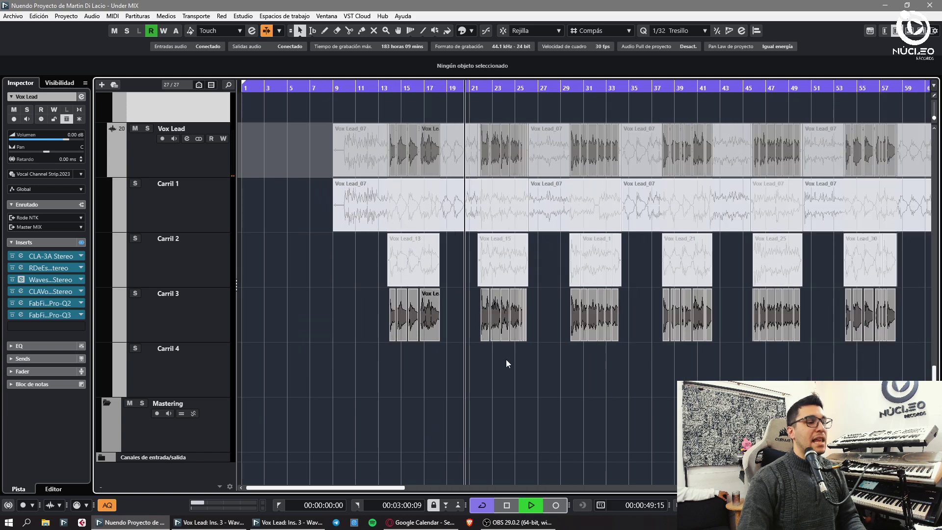
{"action": "key", "text": "h"}
{"action": "key", "text": "h"}
{"action": "key", "text": "g"}
{"action": "key", "text": "g"}
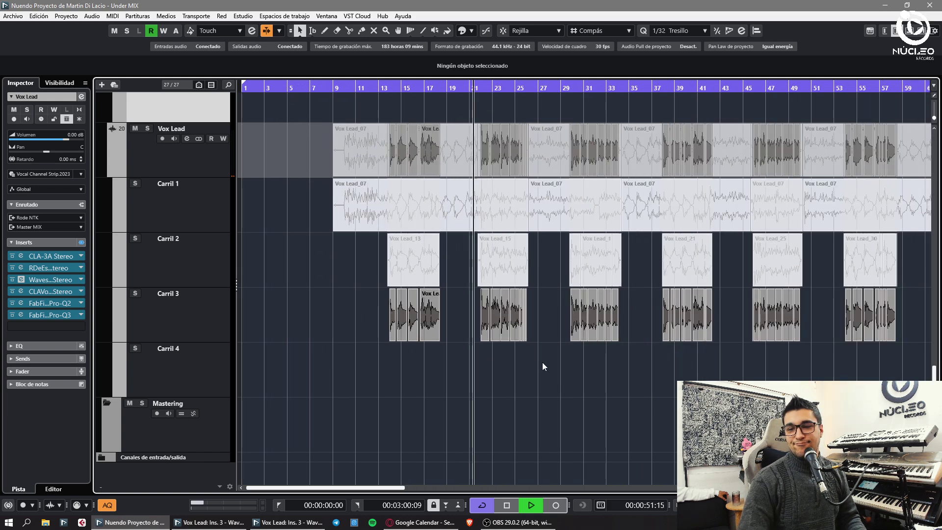
{"action": "key", "text": "F3"}
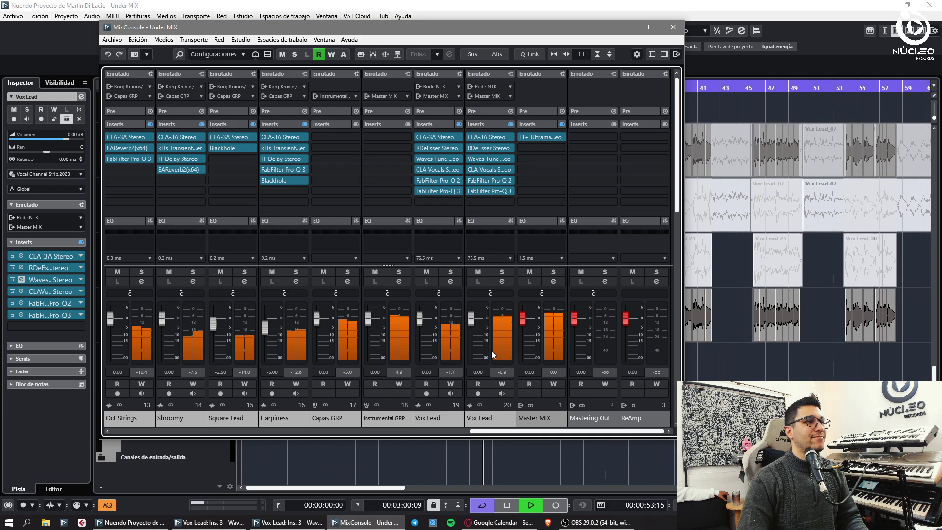
{"action": "key", "text": "F3"}
{"action": "key", "text": "g"}
{"action": "key", "text": "g"}
{"action": "key", "text": "g"}
{"action": "key", "text": "g"}
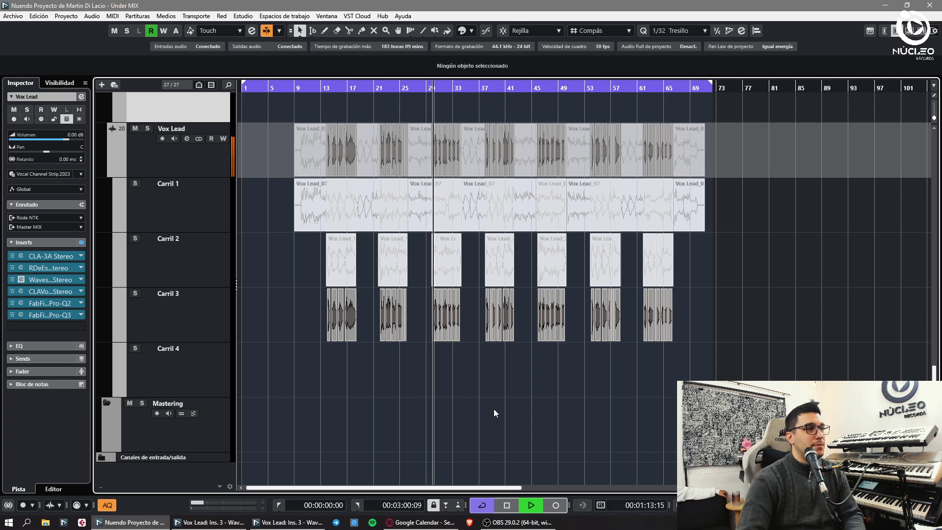
{"action": "key", "text": "h"}
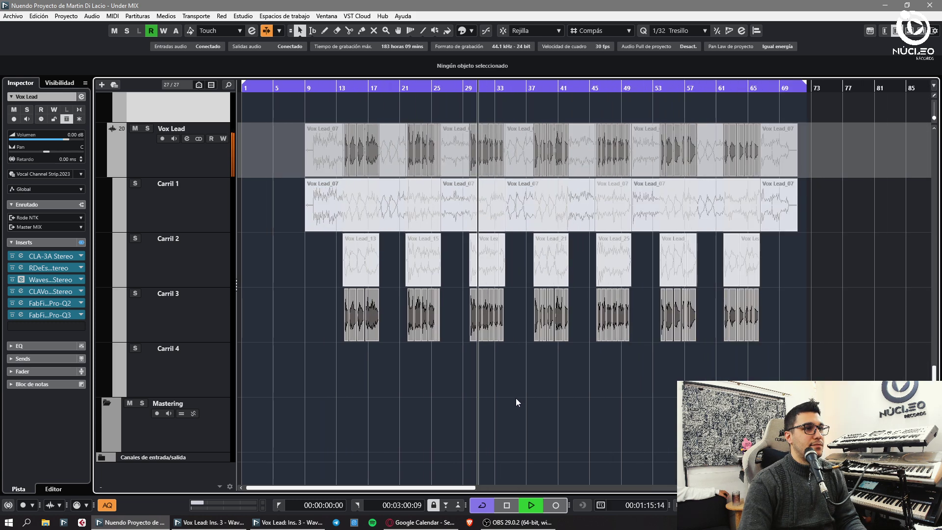
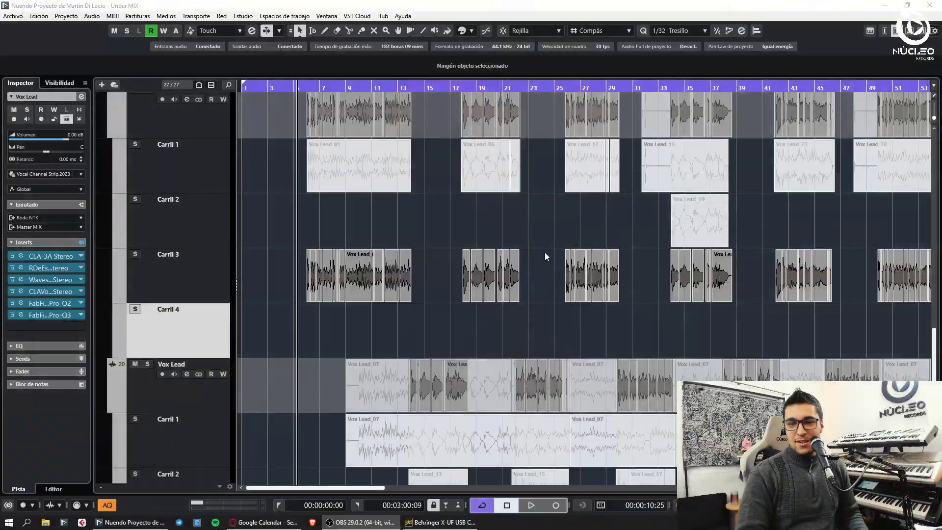
Examine and play the beginning of the upper Vox Lead track around bar 6, and stop playback
{"action": "left_click", "coordinate": [337, 320]}
{"action": "key", "text": "h"}
{"action": "key", "text": "h"}
{"action": "key", "text": "h"}
{"action": "key", "text": "h"}
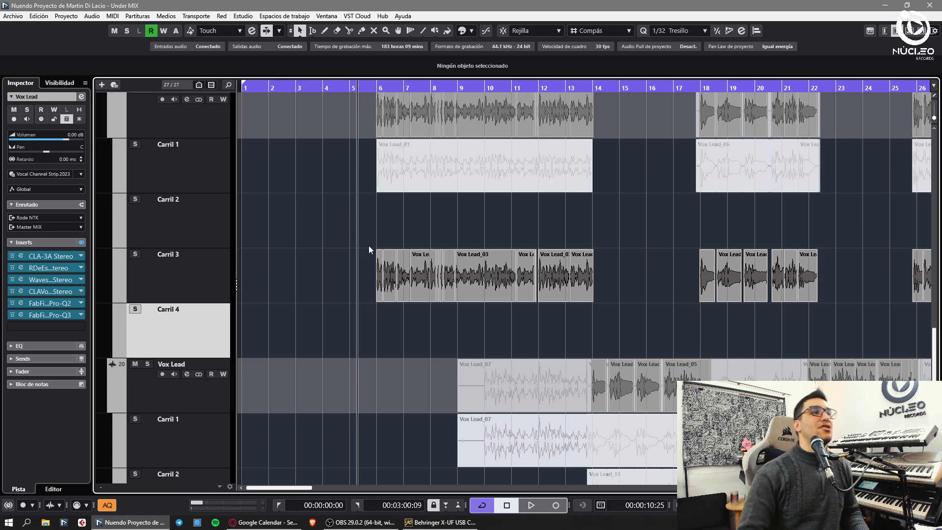
{"action": "key", "text": "h"}
{"action": "key", "text": "h"}
{"action": "key", "text": "h"}
{"action": "key", "text": "h"}
{"action": "key", "text": "h"}
{"action": "key", "text": "g"}
{"action": "key", "text": "g"}
{"action": "key", "text": "g"}
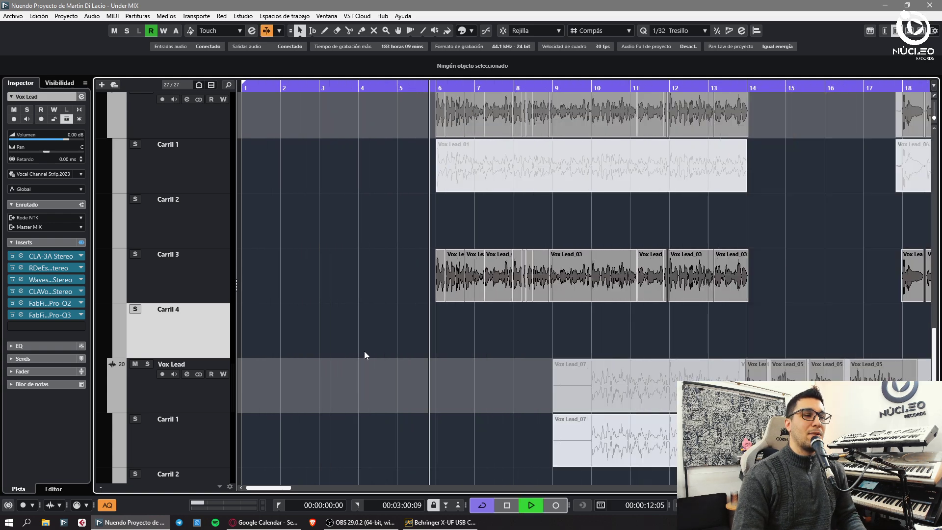
{"action": "left_click", "coordinate": [425, 108]}
{"action": "left_click", "coordinate": [301, 320]}
{"action": "key", "text": "h"}
{"action": "key", "text": "h"}
{"action": "key", "text": "h"}
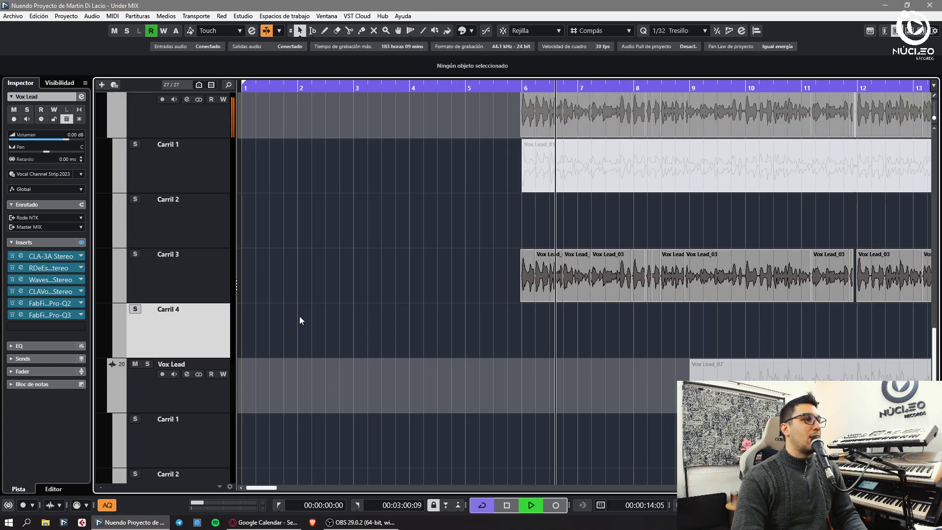
{"action": "left_click", "coordinate": [256, 294]}
{"action": "key", "text": "space"}
Open Waves Tune on the upper Vox Lead track, enlarge its interface to 150%, and rewind to the first notes
{"action": "left_click", "coordinate": [21, 279]}
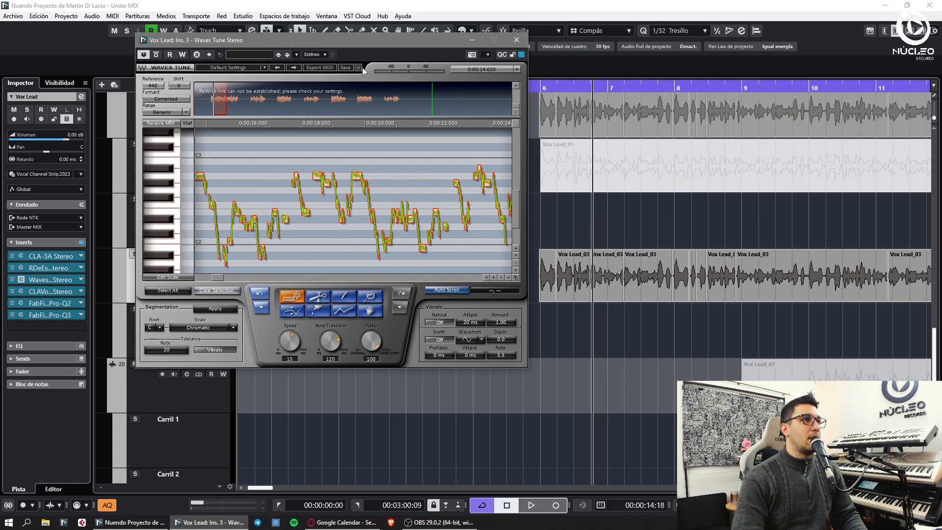
{"action": "left_click", "coordinate": [362, 69]}
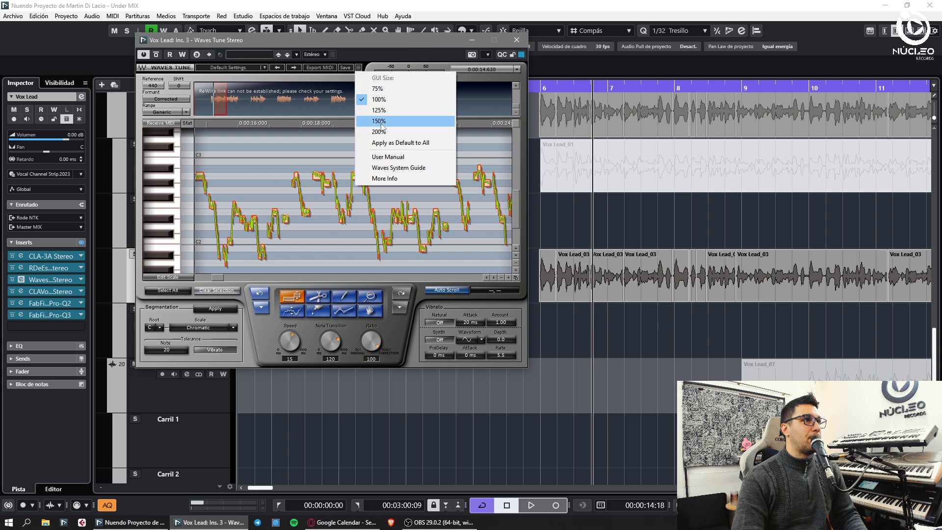
{"action": "left_click", "coordinate": [385, 125]}
{"action": "key", "text": "KP_Subtract"}
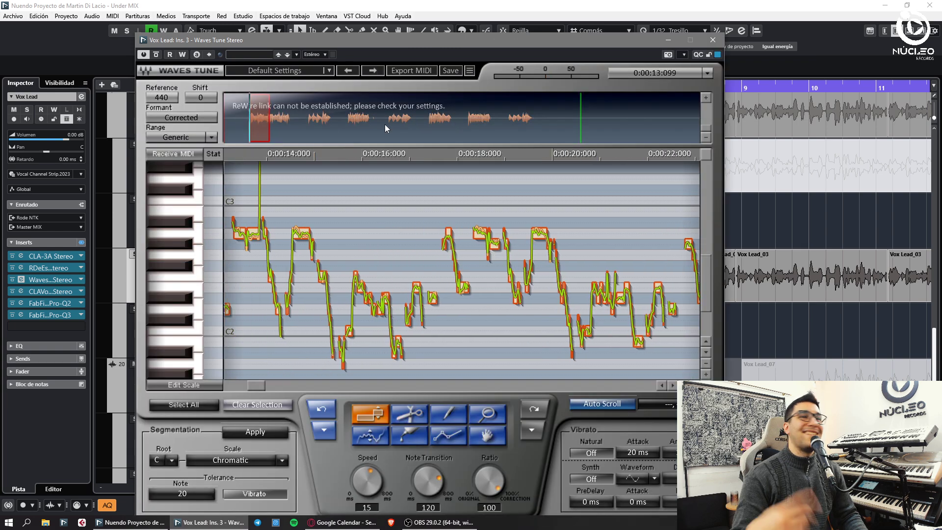
{"action": "key", "text": "KP_Subtract"}
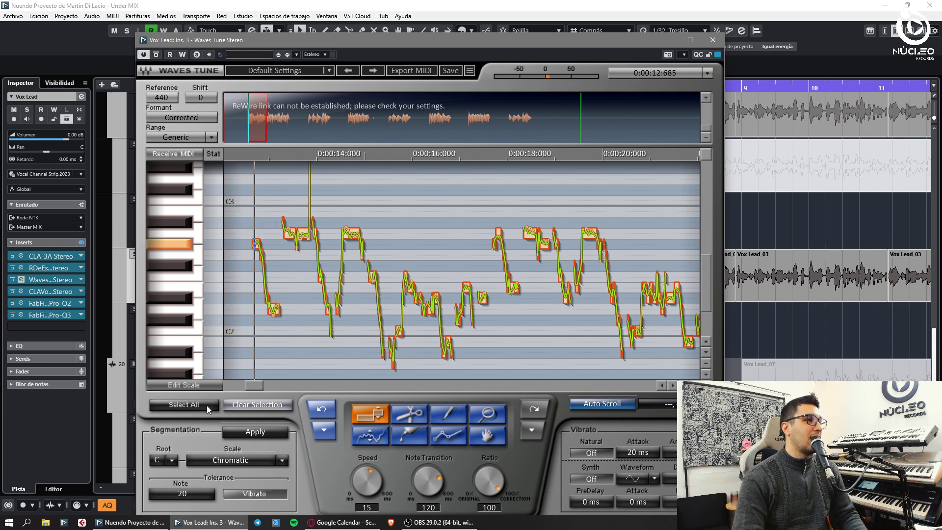
Set the Waves Tune segmentation for all the notes to root C# and the Natural Minor scale
{"action": "left_click", "coordinate": [172, 461]}
{"action": "left_click", "coordinate": [340, 479]}
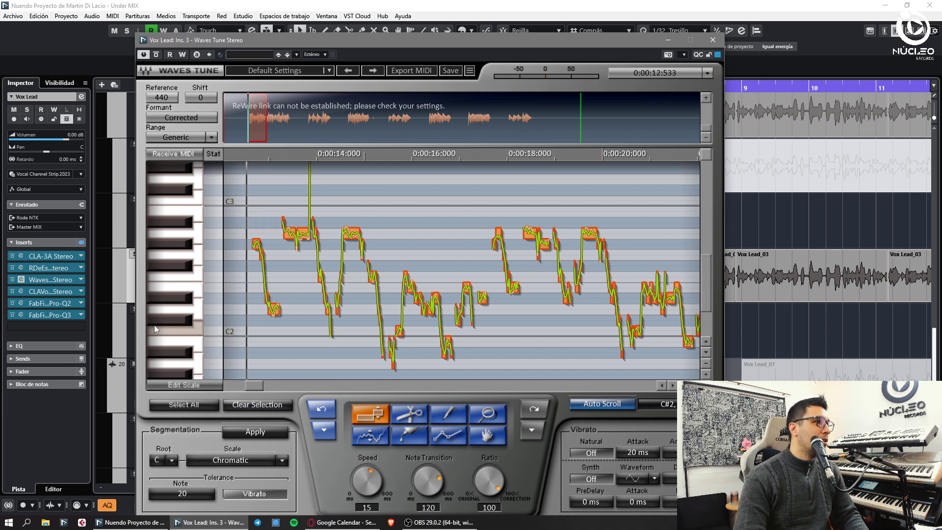
{"action": "left_click", "coordinate": [157, 465]}
{"action": "left_click", "coordinate": [216, 461]}
{"action": "left_click", "coordinate": [216, 462]}
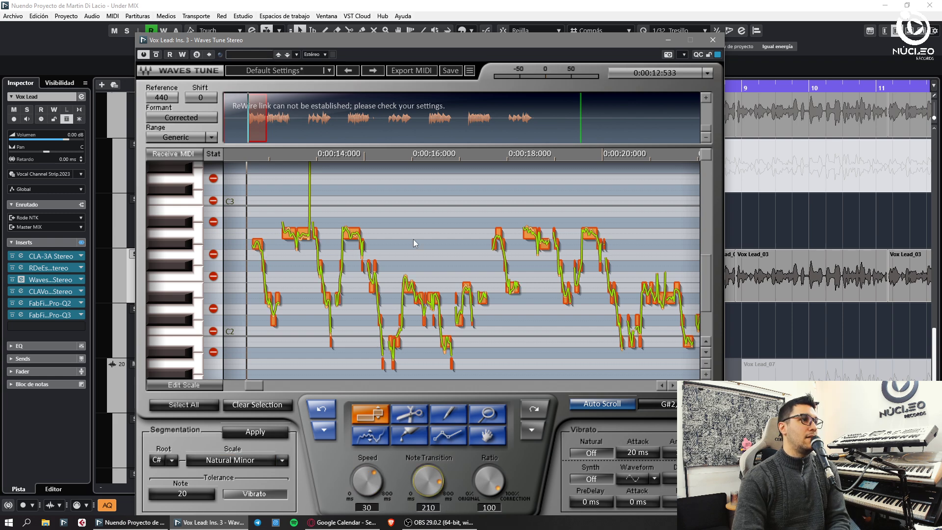
Select all the notes, set the Note Transition to 20 ms, and play the first phrase to check it
{"action": "key", "text": "space"}
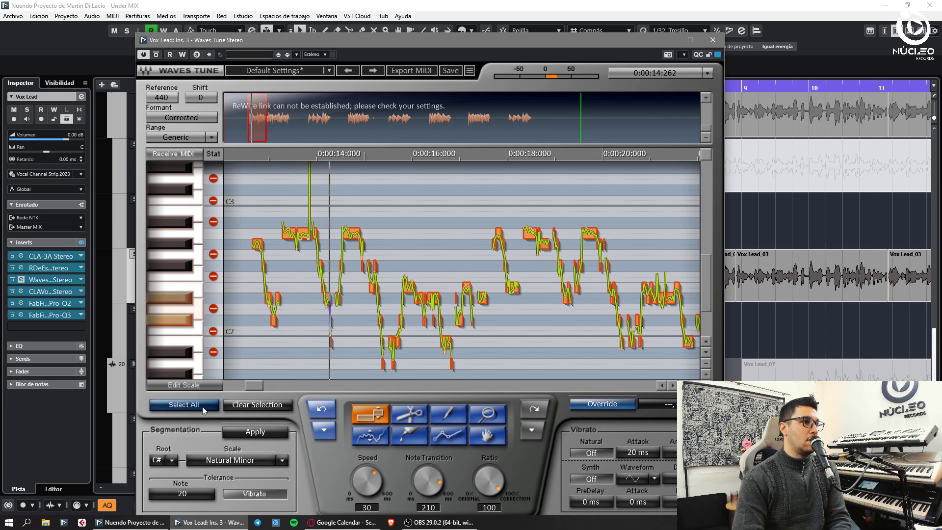
{"action": "key", "text": "space"}
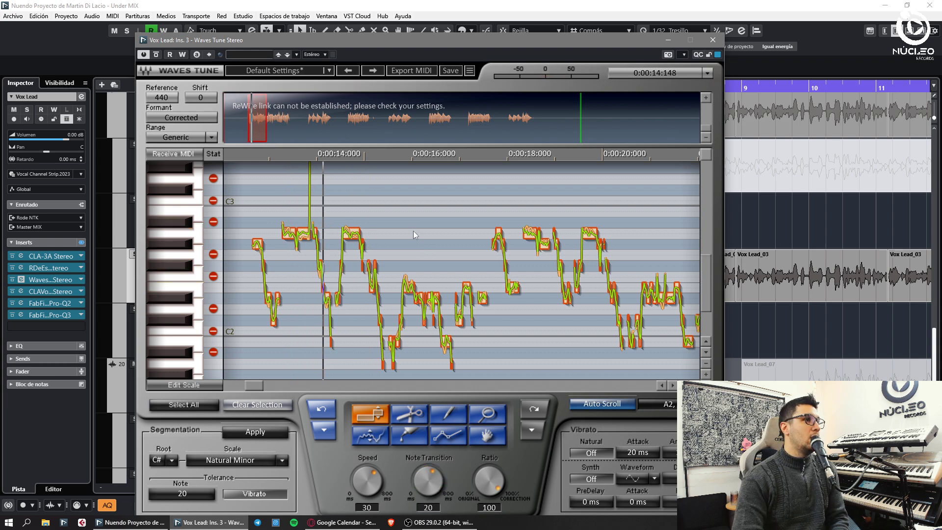
{"action": "key", "text": "space"}
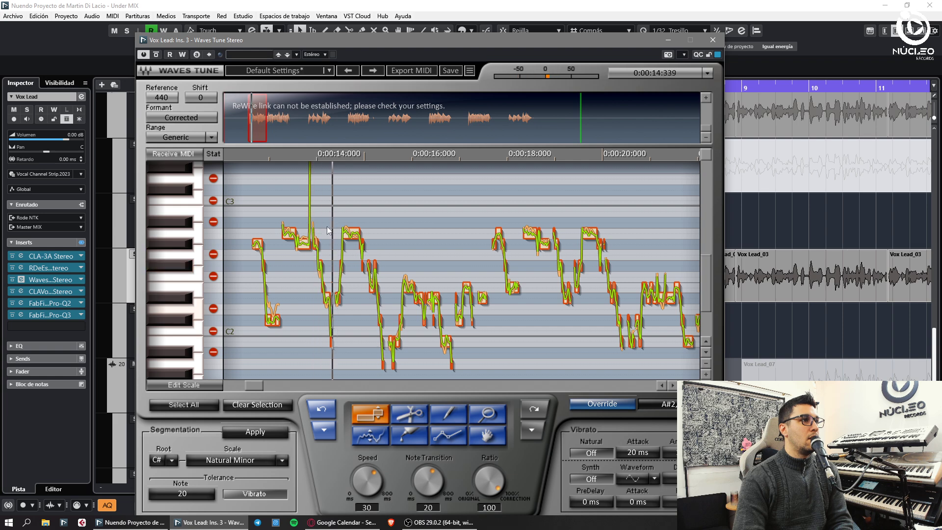
Correct the pitches of the short notes between about 14.0 and 14.5 seconds, including the falling one to E2
{"action": "left_click_drag", "start_coordinate": [317, 244], "coordinate": [316, 233]}
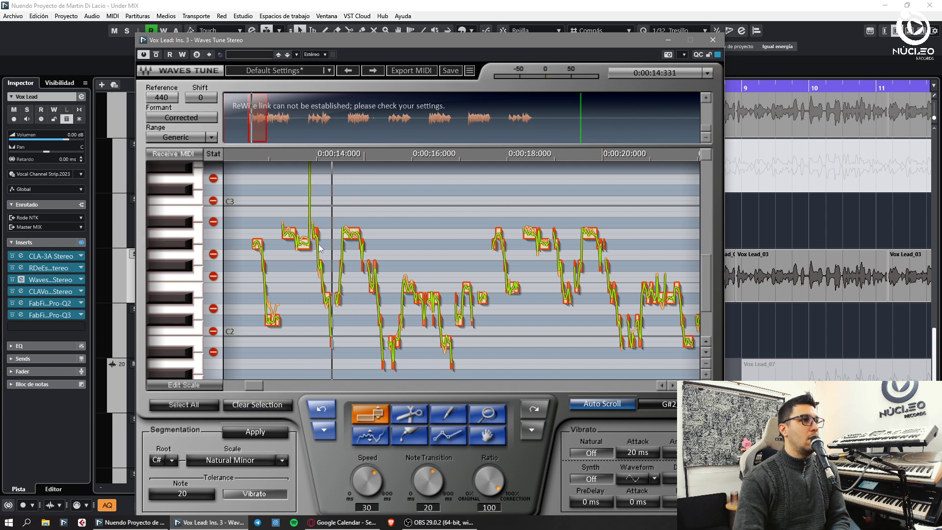
{"action": "left_click", "coordinate": [320, 266]}
{"action": "left_click_drag", "start_coordinate": [319, 265], "coordinate": [331, 272]}
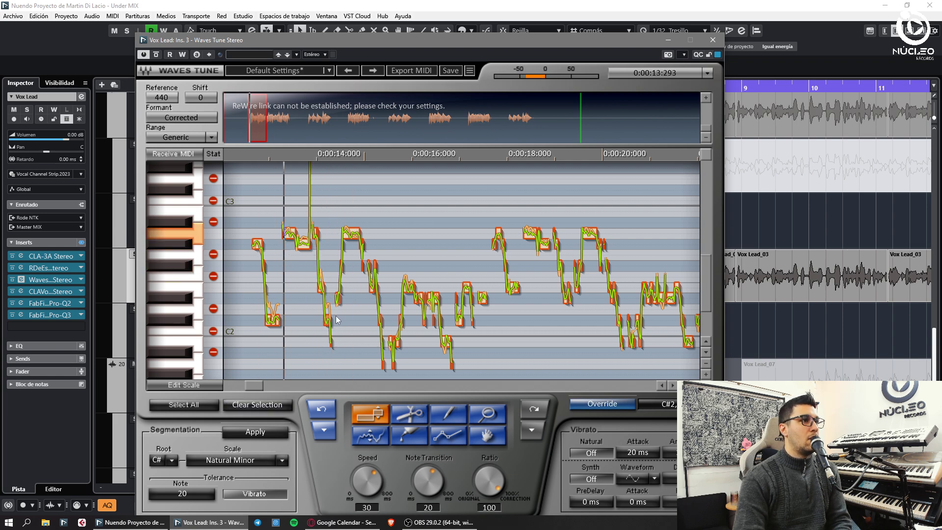
{"action": "left_click_drag", "start_coordinate": [336, 299], "coordinate": [337, 288]}
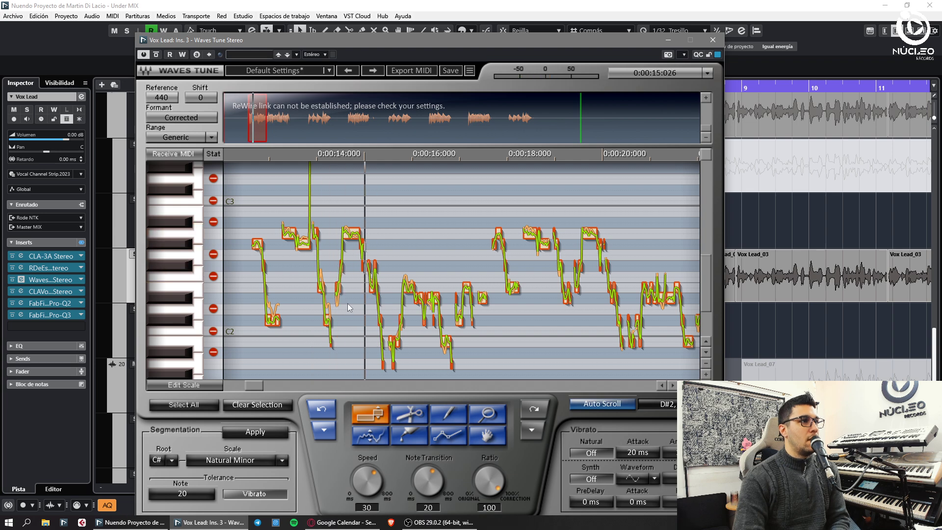
{"action": "key", "text": "KP_Subtract"}
Lower the end of the A2 note at about 14.8 seconds to G#2 and play the passage
{"action": "key", "text": "space"}
{"action": "left_click", "coordinate": [350, 236]}
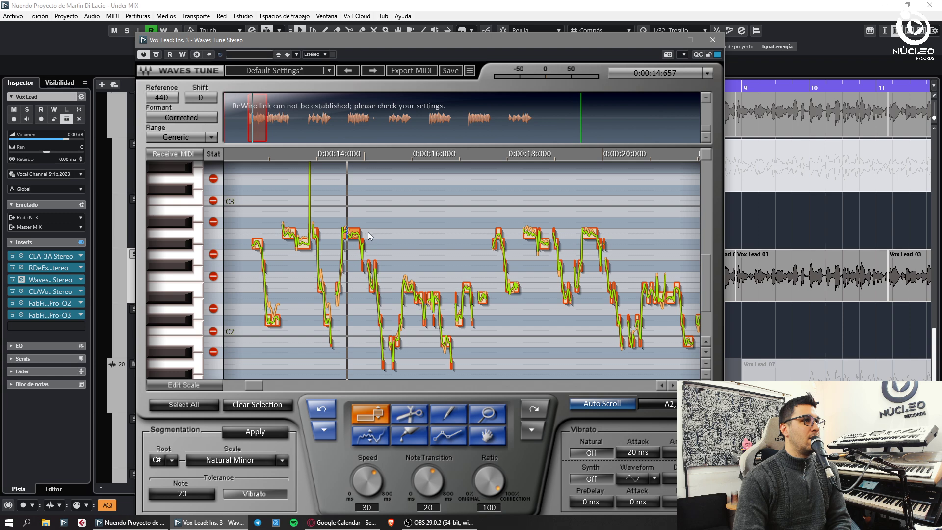
{"action": "key", "text": "space"}
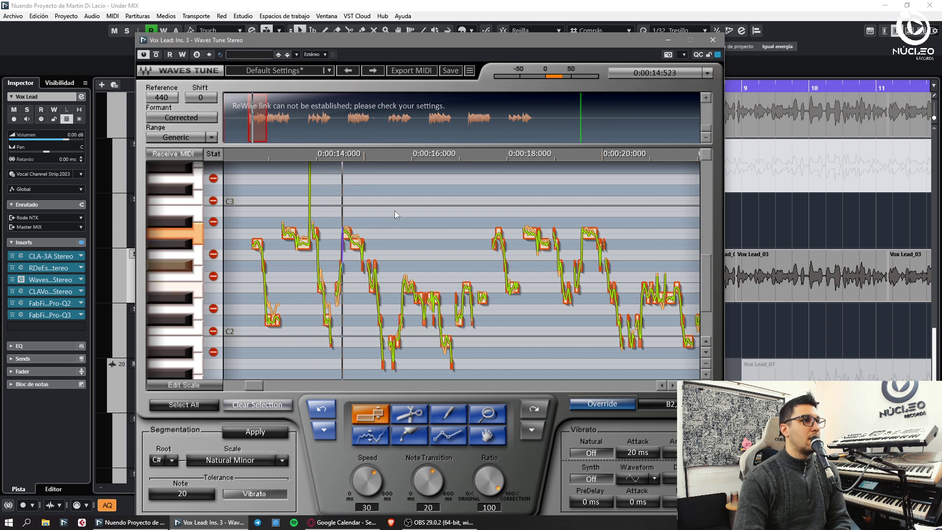
{"action": "key", "text": "space"}
Lower the notes at about 15.2 seconds to D#2, set the low notes after them to B1, and listen to the passage
{"action": "left_click_drag", "start_coordinate": [380, 267], "coordinate": [377, 297]}
{"action": "key", "text": "space"}
{"action": "key", "text": "space"}
{"action": "key", "text": "space"}
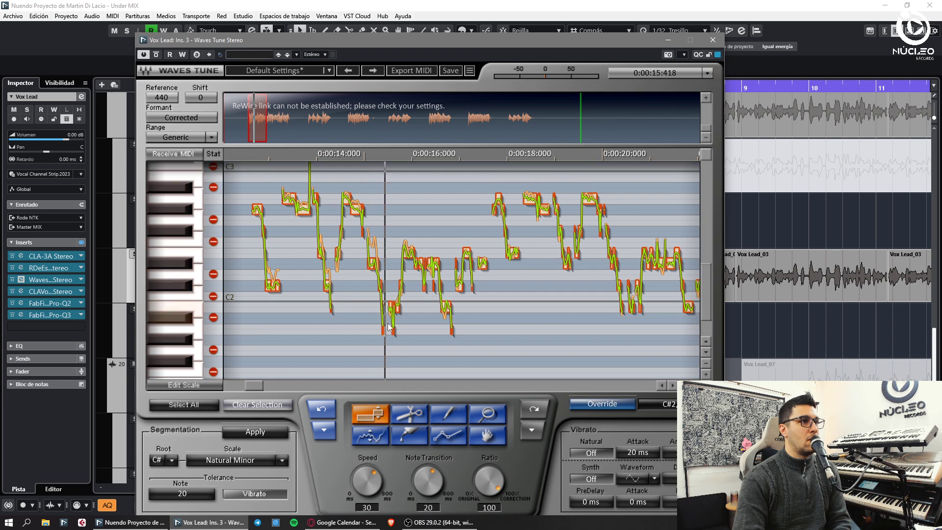
{"action": "key", "text": "space"}
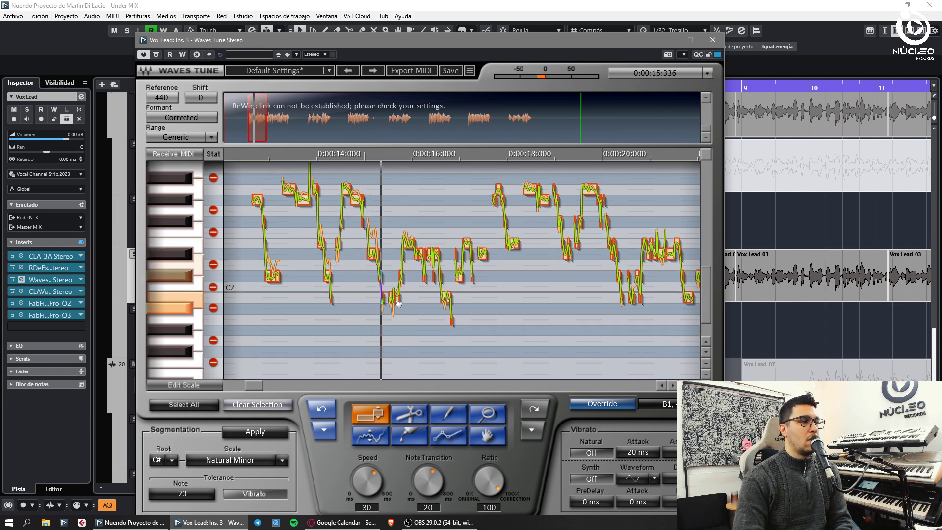
{"action": "key", "text": "space"}
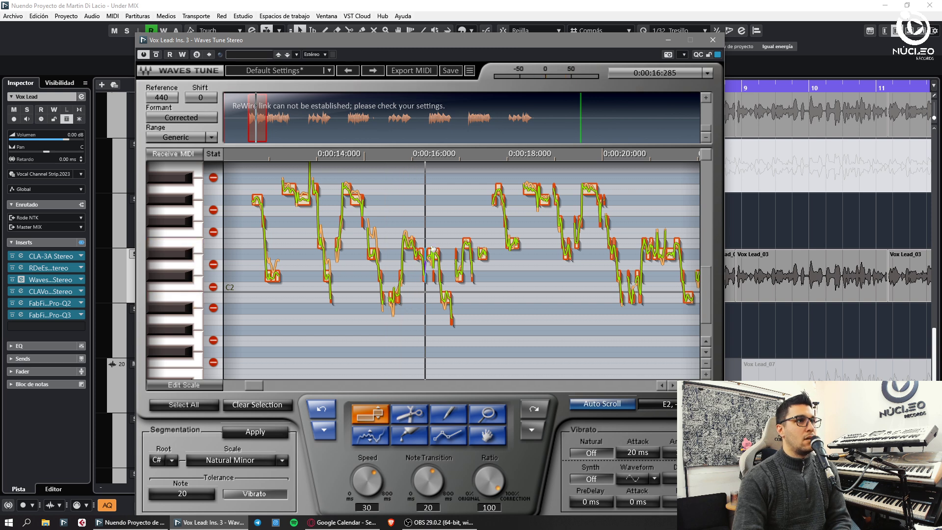
{"action": "key", "text": "space"}
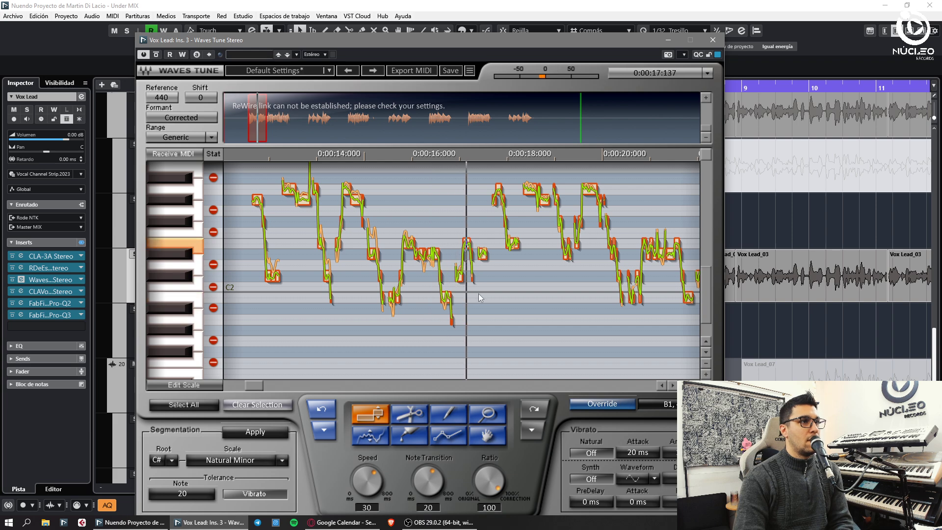
Lower the low note at about 16.8 seconds to G#1 while replaying the phrase
{"action": "key", "text": "space"}
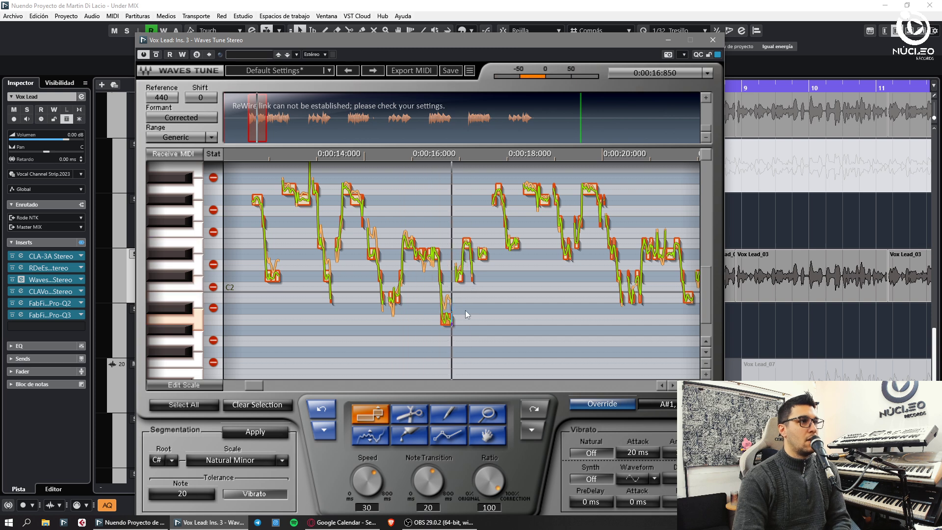
{"action": "key", "text": "space"}
{"action": "key", "text": "space"}
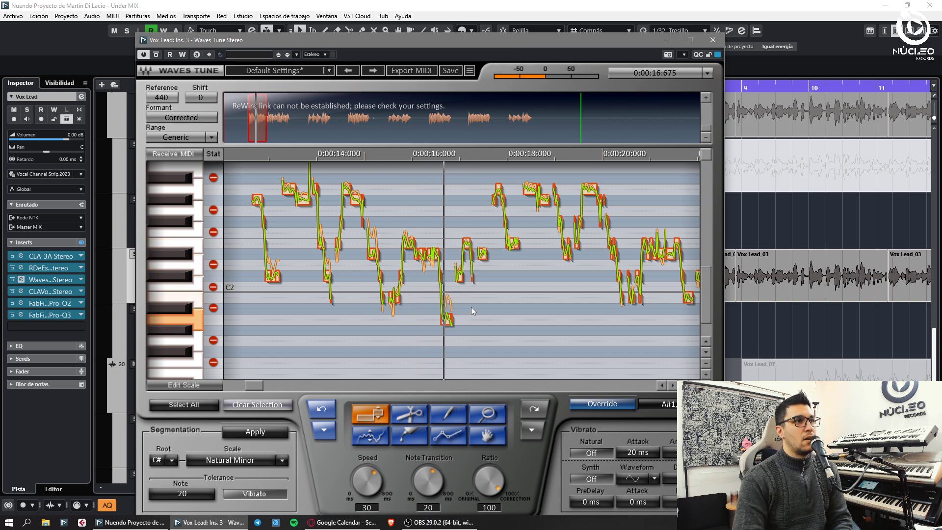
{"action": "key", "text": "space"}
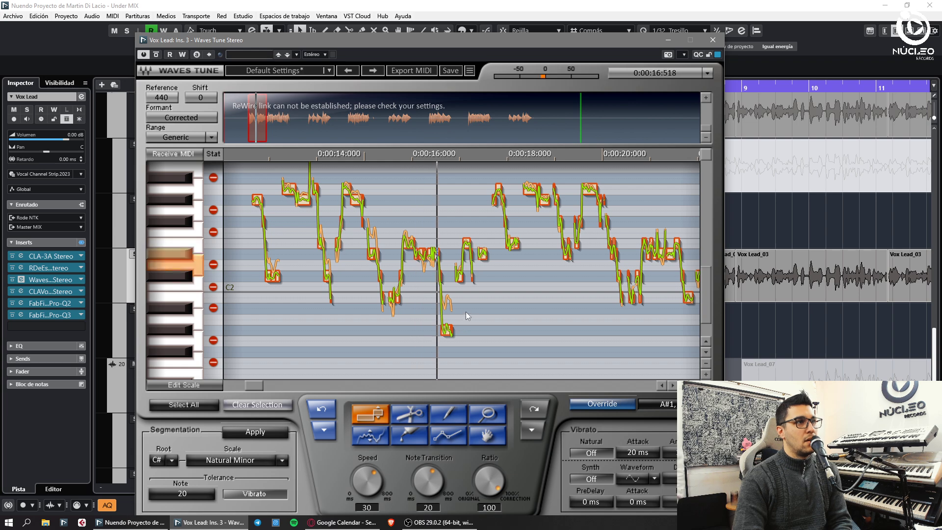
Lower the two B1 notes around 15.6 seconds to G#1, replaying the phrase between the changes
{"action": "key", "text": "KP_Subtract"}
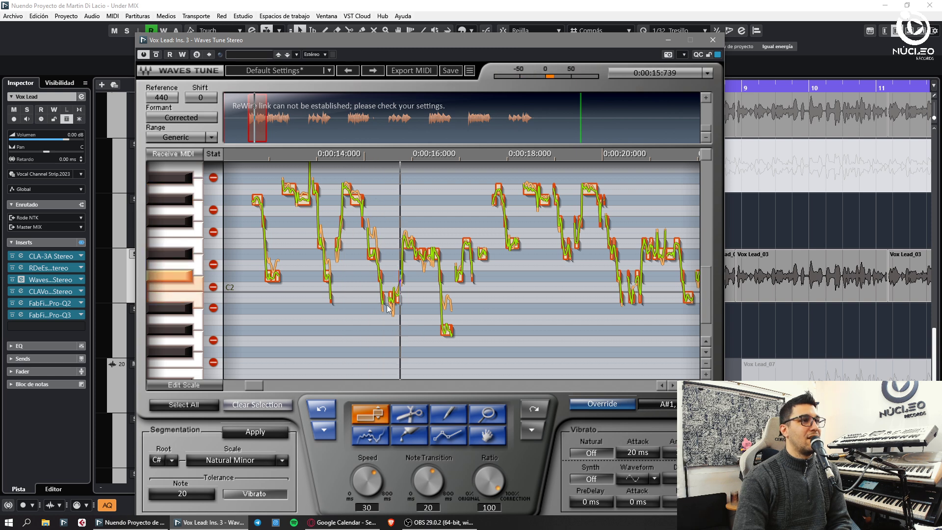
{"action": "left_click_drag", "start_coordinate": [392, 298], "coordinate": [393, 330]}
{"action": "key", "text": "KP_Subtract"}
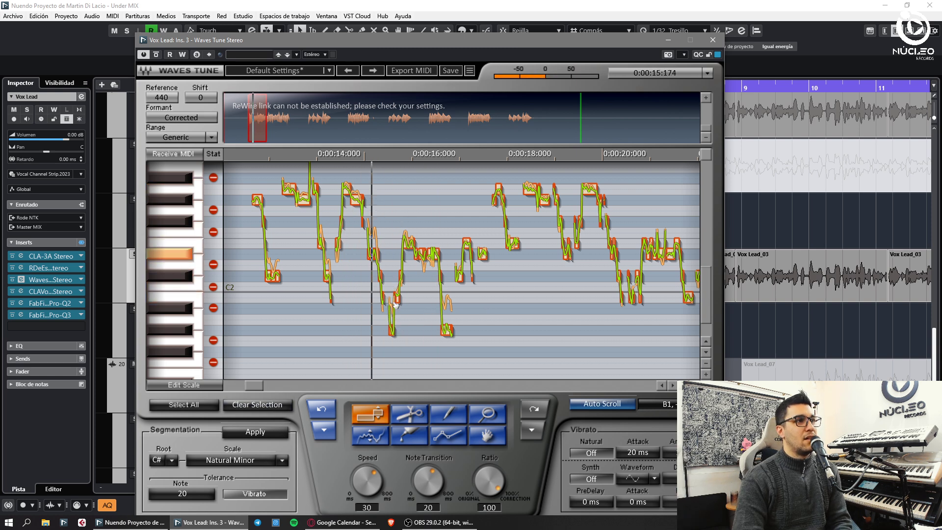
{"action": "left_click_drag", "start_coordinate": [396, 298], "coordinate": [396, 330]}
{"action": "key", "text": "KP_Subtract"}
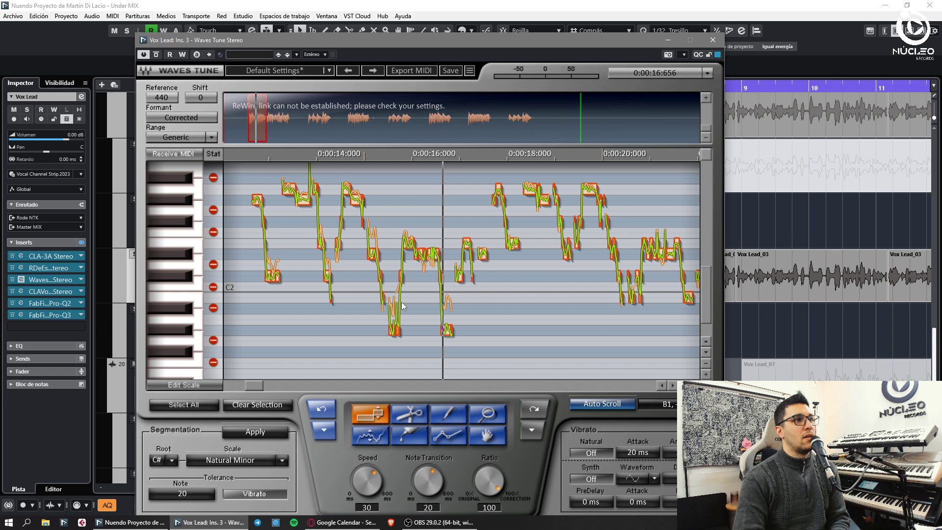
{"action": "left_click", "coordinate": [411, 299]}
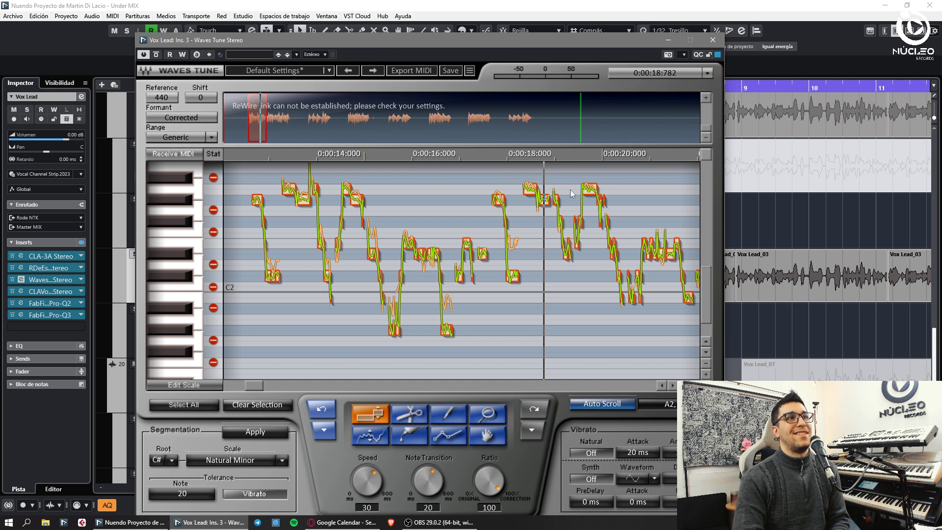
Lower the low notes around 25.7 and 26.8 seconds to G#1 and play the end of the phrase
{"action": "key", "text": "space"}
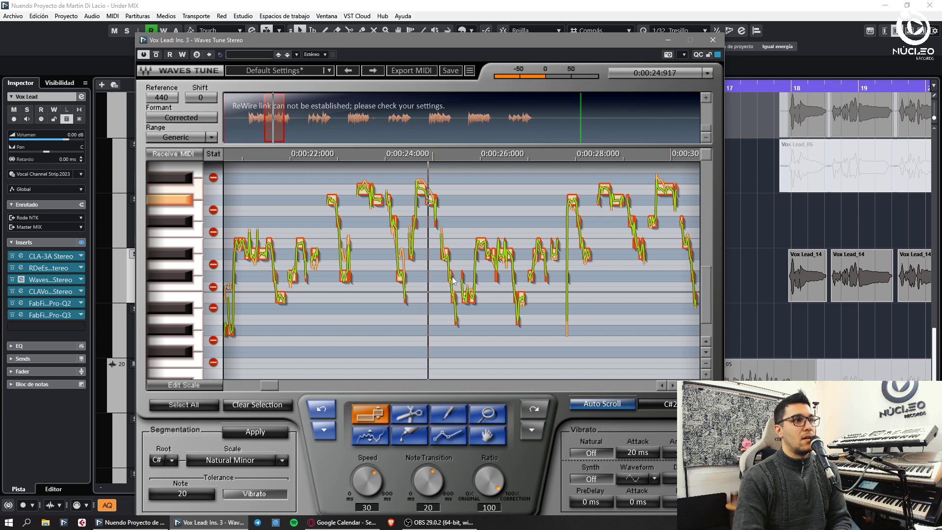
{"action": "left_click_drag", "start_coordinate": [468, 296], "coordinate": [475, 303]}
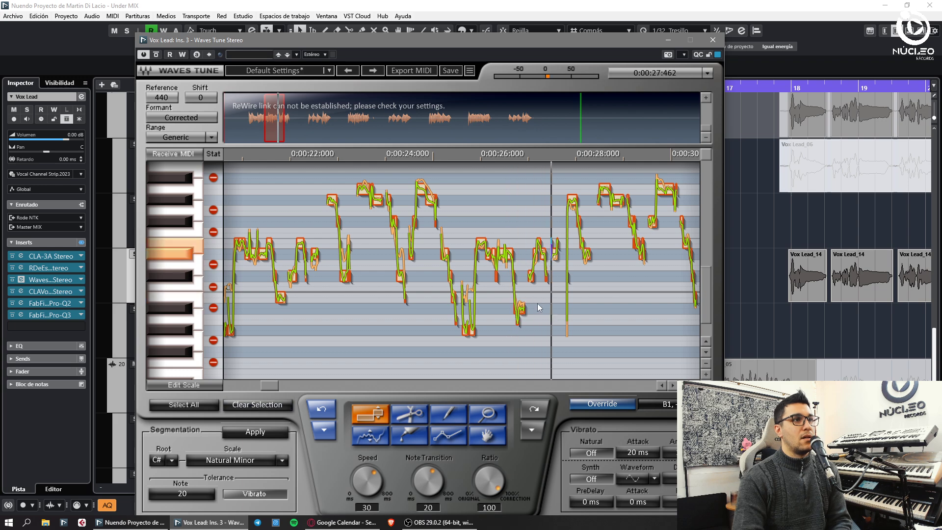
{"action": "left_click_drag", "start_coordinate": [521, 298], "coordinate": [521, 330]}
{"action": "left_click_drag", "start_coordinate": [530, 239], "coordinate": [549, 244]}
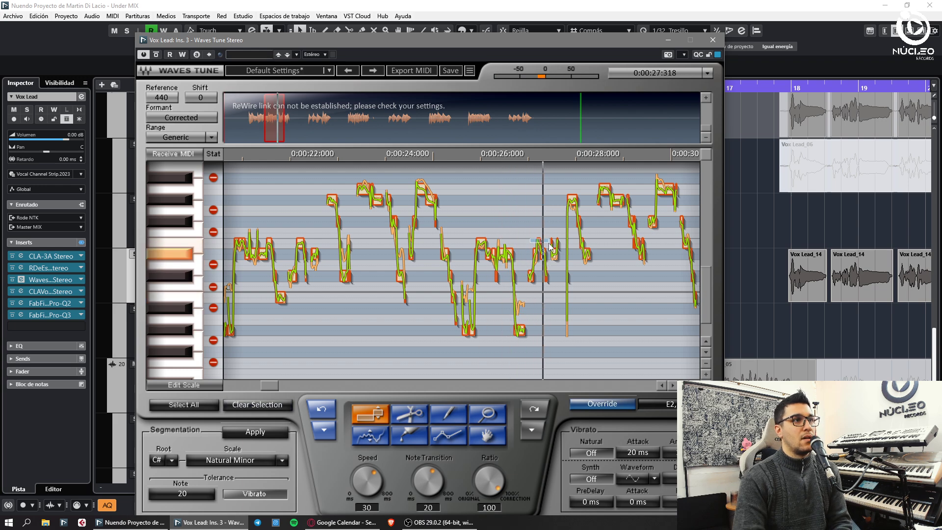
{"action": "key", "text": "space"}
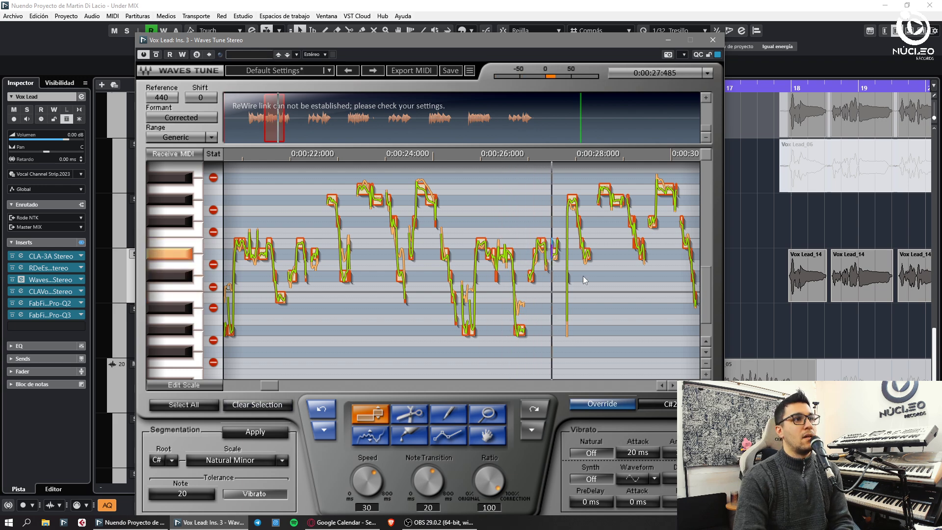
Lower the closing notes of the descents at about 28.2 and 29.4 seconds to C#2
{"action": "left_click", "coordinate": [588, 216]}
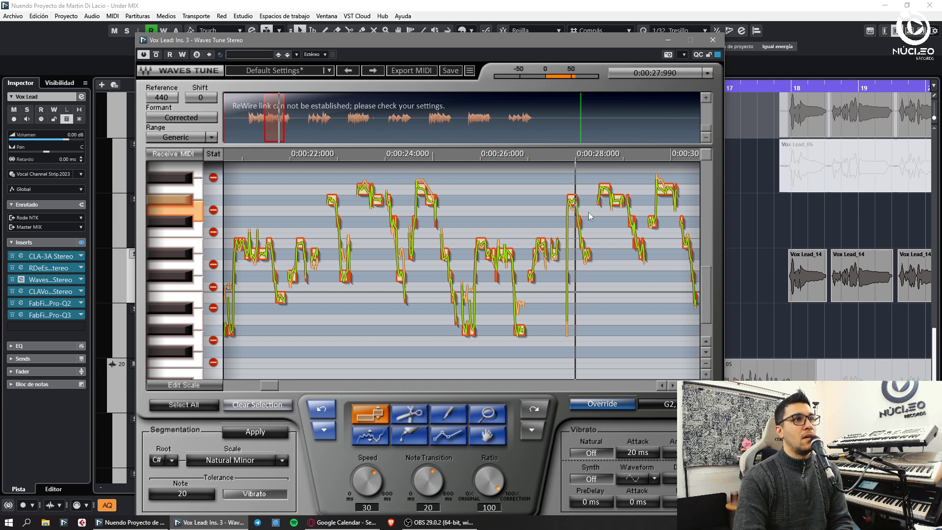
{"action": "left_click", "coordinate": [583, 247]}
{"action": "left_click_drag", "start_coordinate": [599, 259], "coordinate": [589, 277]}
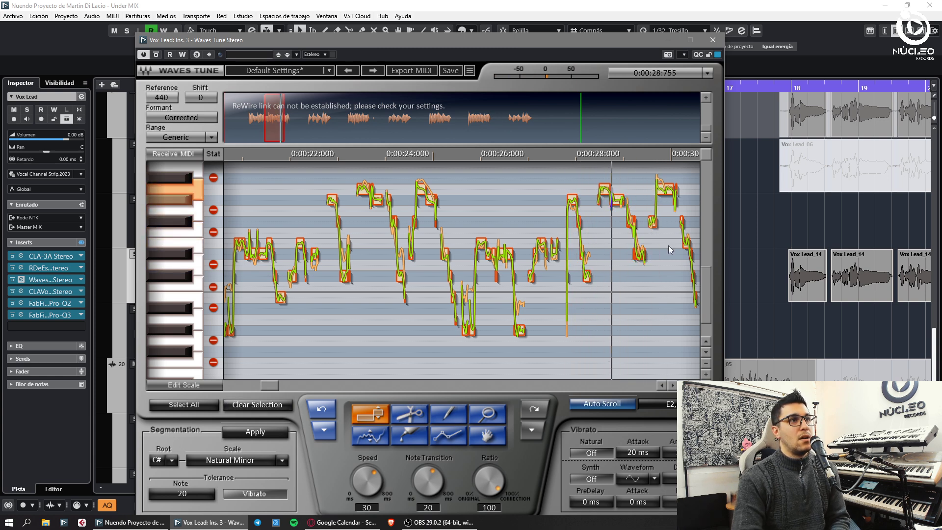
{"action": "left_click_drag", "start_coordinate": [658, 264], "coordinate": [633, 246]}
{"action": "left_click_drag", "start_coordinate": [641, 255], "coordinate": [642, 277]}
{"action": "left_click_drag", "start_coordinate": [653, 224], "coordinate": [657, 243]}
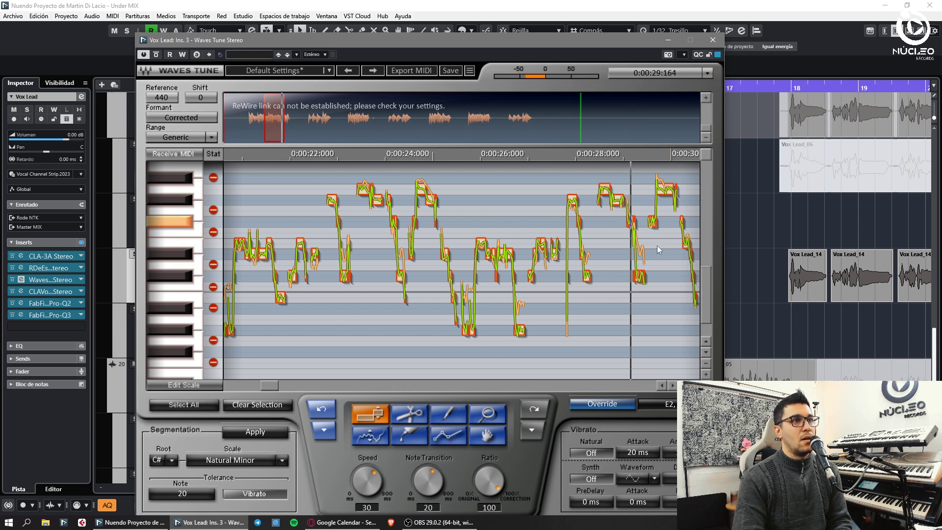
{"action": "left_click_drag", "start_coordinate": [633, 275], "coordinate": [634, 254]}
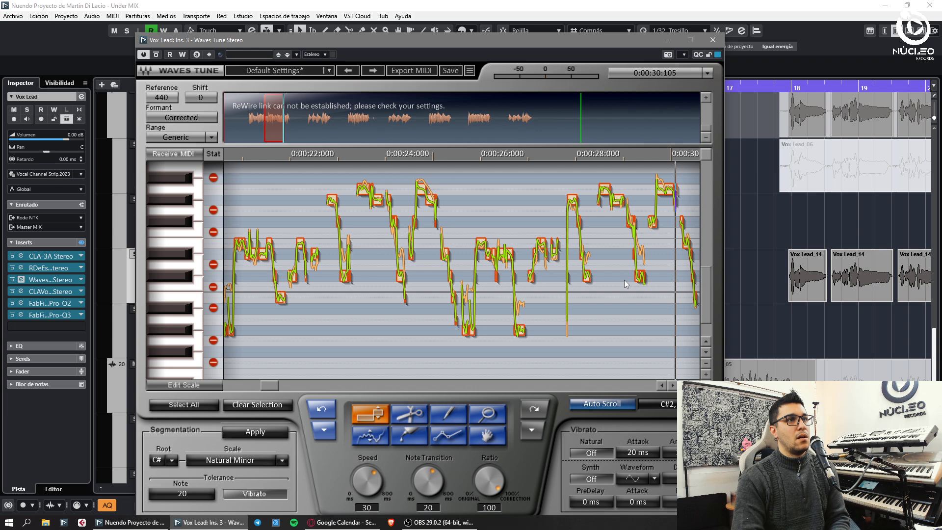
Lower the low notes around 30.7 seconds and the one at about 31.9 seconds to G#1
{"action": "left_click_drag", "start_coordinate": [283, 127], "coordinate": [290, 132]}
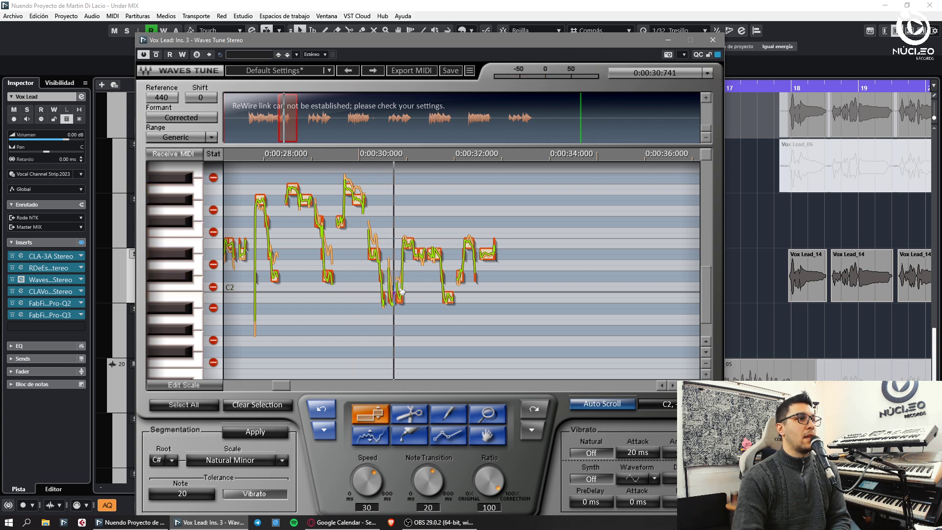
{"action": "left_click_drag", "start_coordinate": [415, 293], "coordinate": [405, 319]}
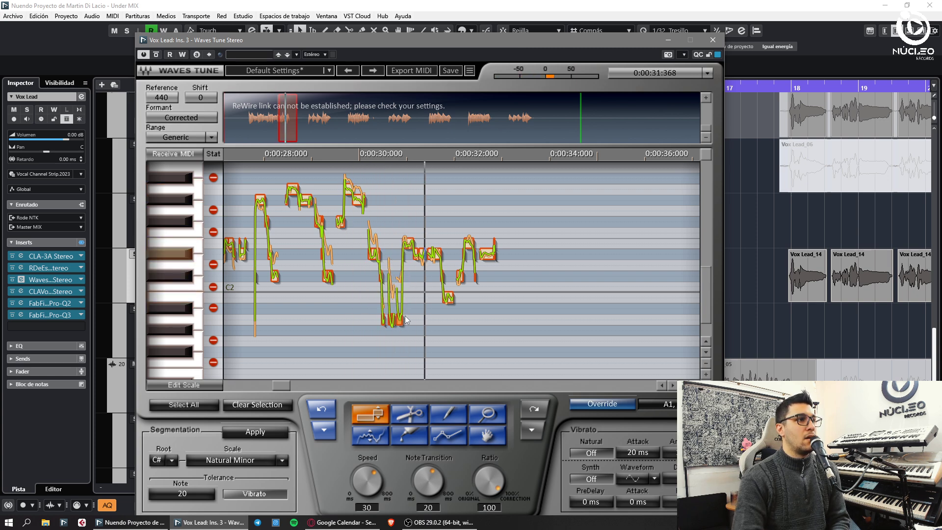
{"action": "key", "text": "Down"}
{"action": "left_click", "coordinate": [465, 320]}
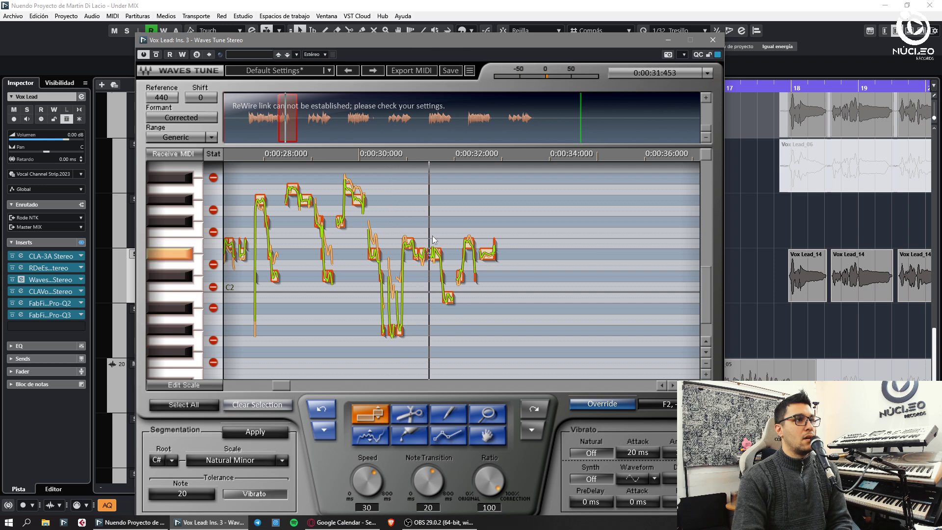
{"action": "left_click_drag", "start_coordinate": [448, 298], "coordinate": [449, 329]}
{"action": "left_click", "coordinate": [463, 302]}
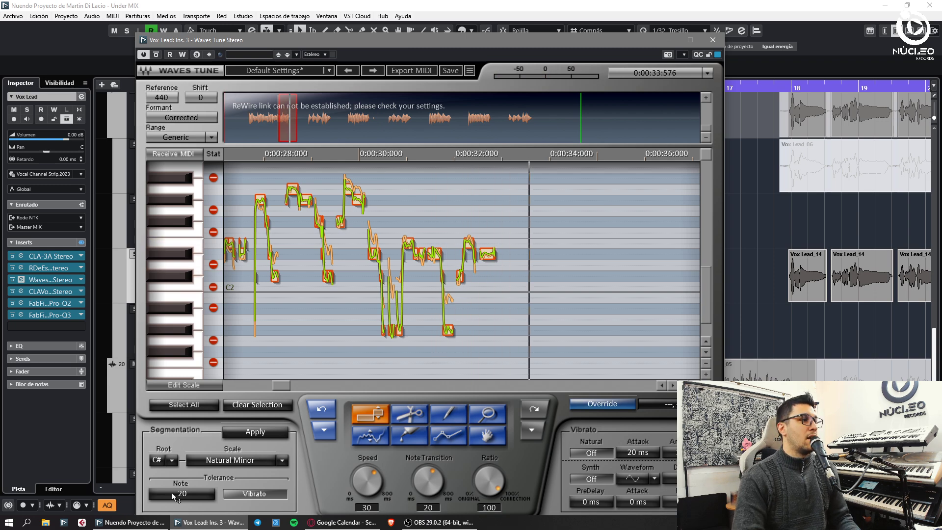
Open Waves Tune on the lower Vox Lead track, reposition its window, and enlarge its interface
{"action": "left_click_drag", "start_coordinate": [243, 36], "coordinate": [423, 26]}
{"action": "left_click", "coordinate": [151, 398]}
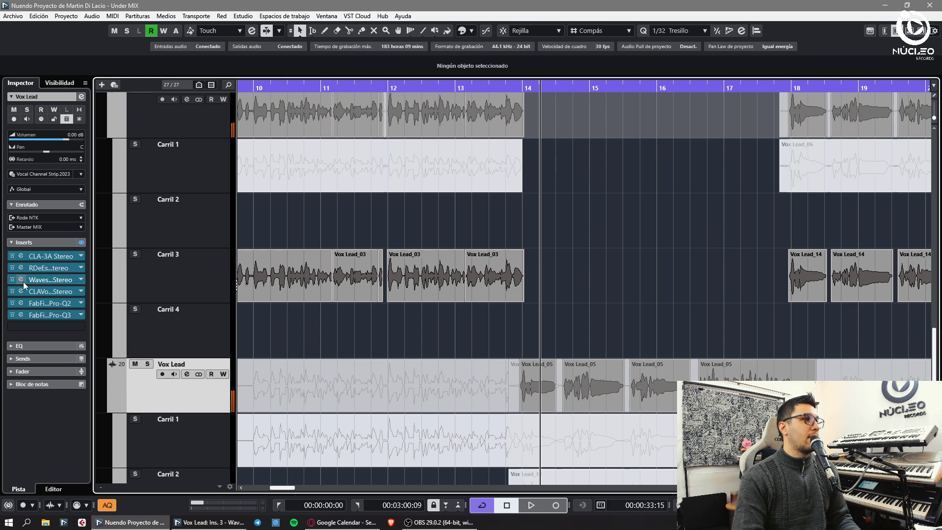
{"action": "left_click", "coordinate": [22, 281]}
{"action": "left_click_drag", "start_coordinate": [197, 94], "coordinate": [269, 33]}
{"action": "left_click", "coordinate": [364, 84]}
{"action": "left_click", "coordinate": [385, 137]}
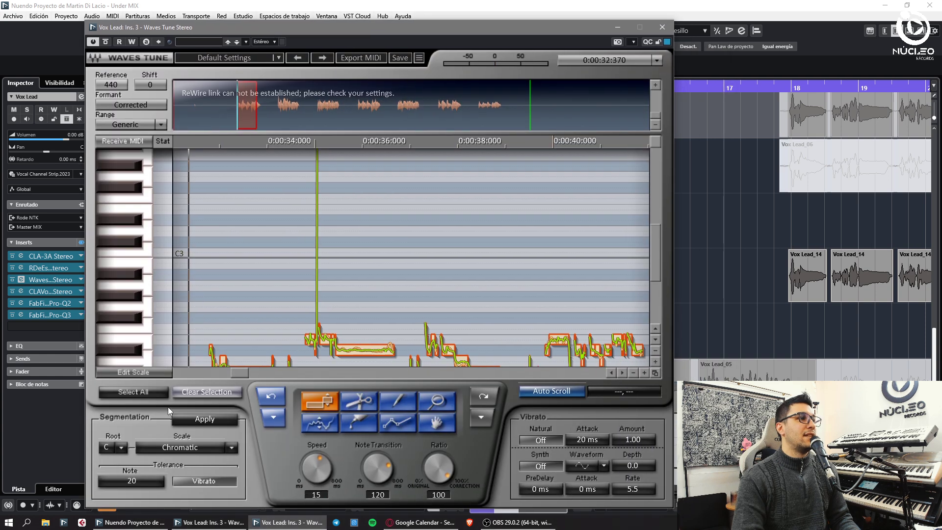
Apply C# Natural Minor segmentation to all the notes, set Speed to 30 ms and Note Transition to 20 ms, and start playback
{"action": "left_click", "coordinate": [199, 420]}
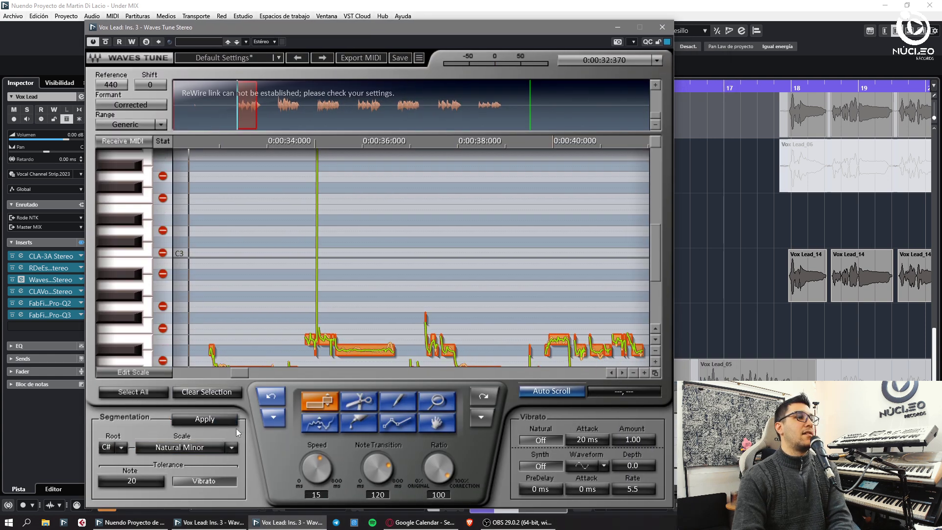
{"action": "left_click", "coordinate": [337, 283]}
{"action": "key", "text": "space"}
{"action": "scroll", "coordinate": [327, 268], "scroll_direction": "down", "scroll_amount": 7}
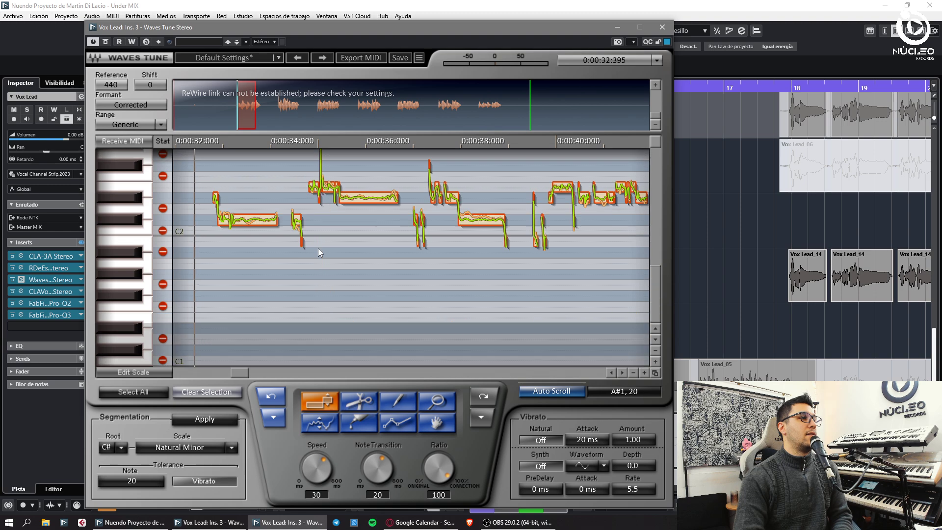
On the lower Vox Lead track, raise the note at about 41.5 seconds to E2 and lower the closing note at about 43.9 seconds to C#2
{"action": "scroll", "coordinate": [274, 200], "scroll_direction": "up", "scroll_amount": 2}
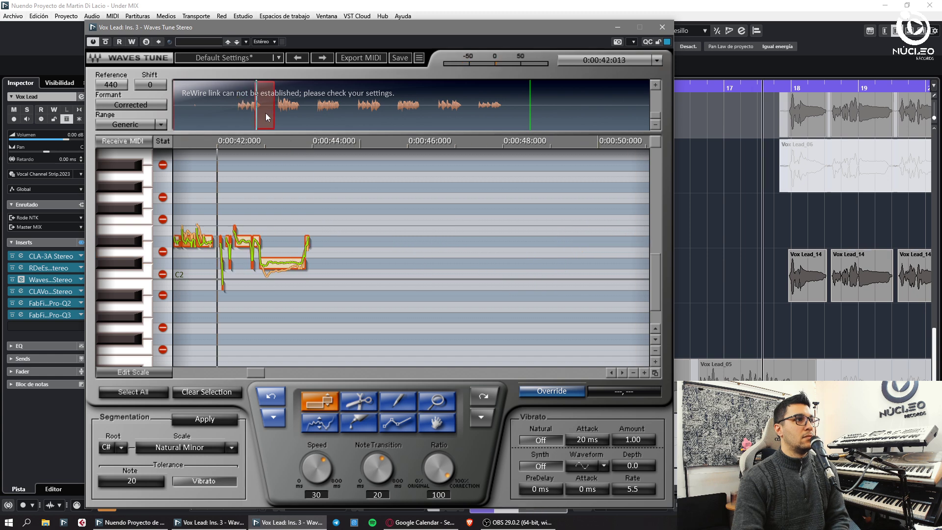
{"action": "key", "text": "space"}
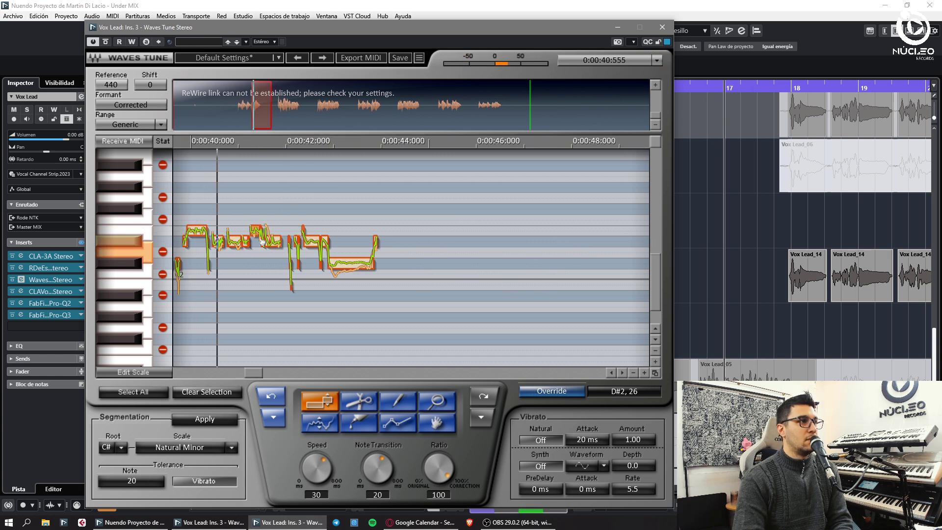
{"action": "left_click_drag", "start_coordinate": [262, 240], "coordinate": [263, 230]}
{"action": "key", "text": "KP_Subtract"}
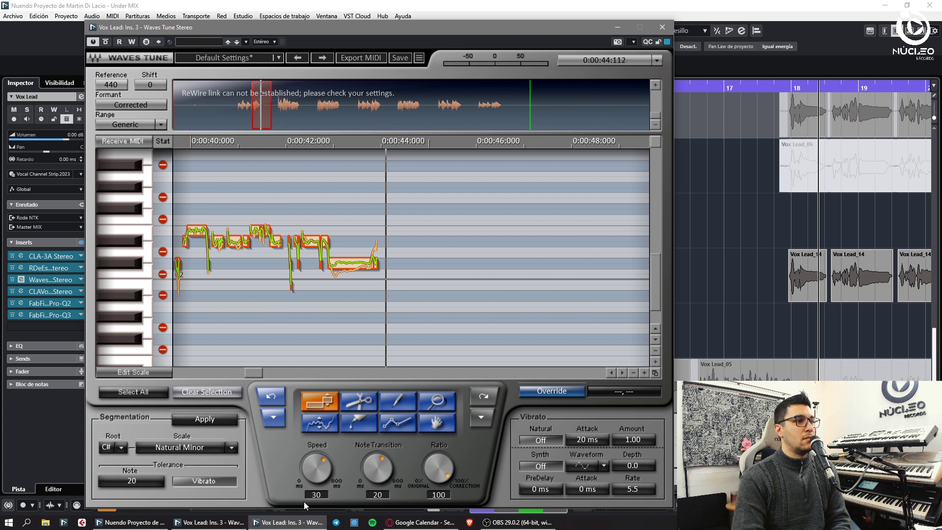
On the upper Vox Lead track, lower the opening note at about 43 seconds and raise the low notes at about 44.7 seconds to C#2
{"action": "left_click", "coordinate": [227, 524]}
{"action": "left_click_drag", "start_coordinate": [540, 35], "coordinate": [329, 20]}
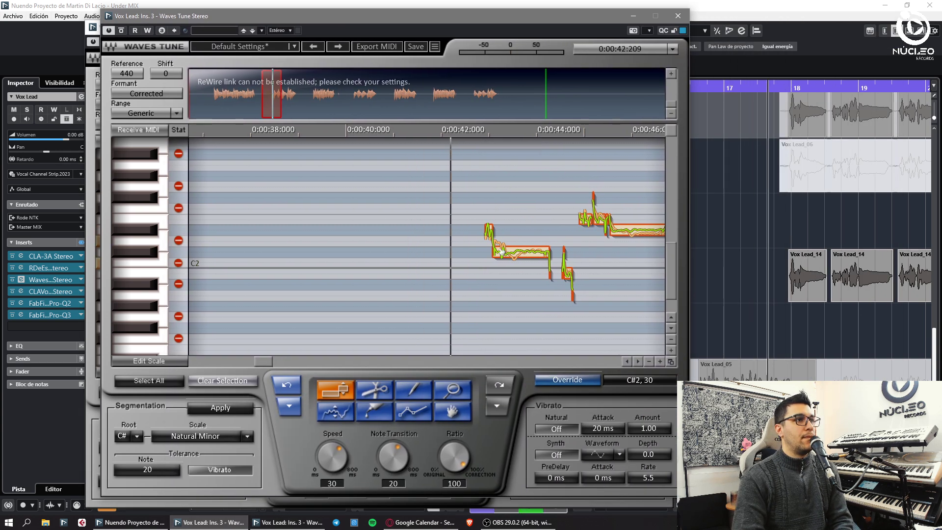
{"action": "left_click_drag", "start_coordinate": [490, 240], "coordinate": [498, 251]}
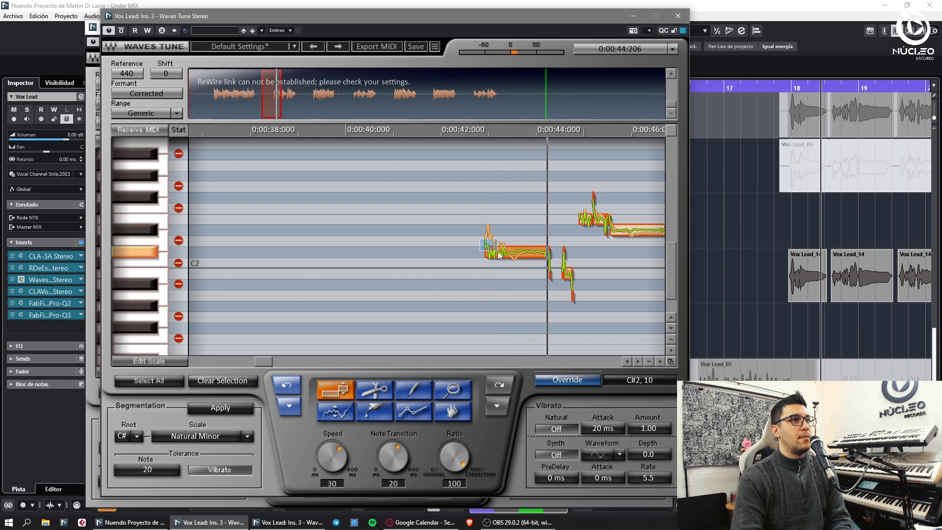
{"action": "left_click", "coordinate": [541, 208]}
{"action": "key", "text": "KP_Subtract"}
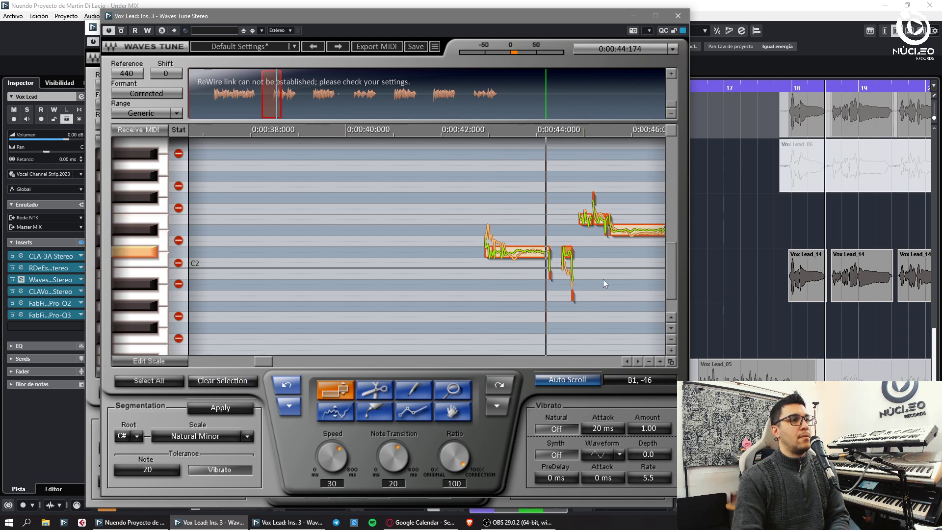
{"action": "left_click_drag", "start_coordinate": [547, 273], "coordinate": [599, 325]}
{"action": "left_click_drag", "start_coordinate": [570, 275], "coordinate": [571, 254]}
Raise the note at about 51.5 seconds to E2 and the short low notes at about 51.1 and 52.3 seconds to D#2
{"action": "left_click_drag", "start_coordinate": [278, 107], "coordinate": [299, 108]}
{"action": "left_click", "coordinate": [360, 213]}
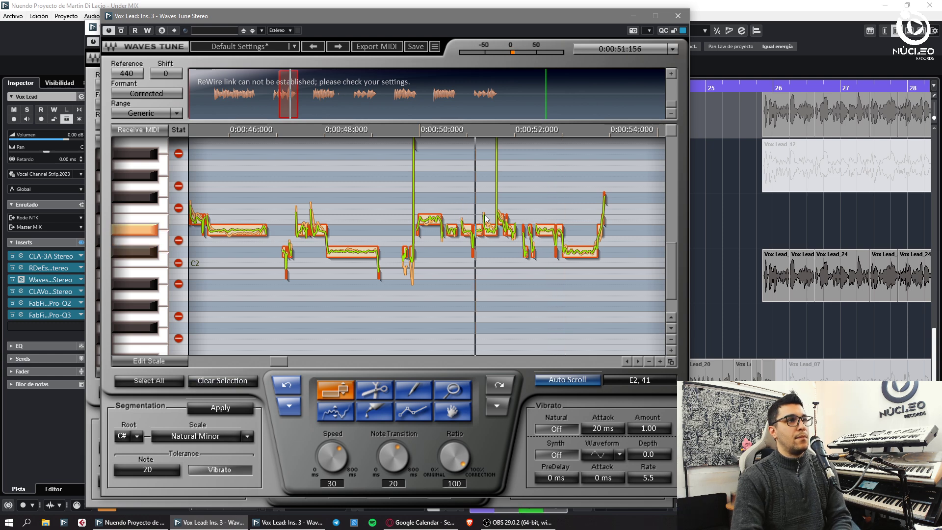
{"action": "left_click_drag", "start_coordinate": [490, 236], "coordinate": [490, 233]}
{"action": "left_click", "coordinate": [471, 261]}
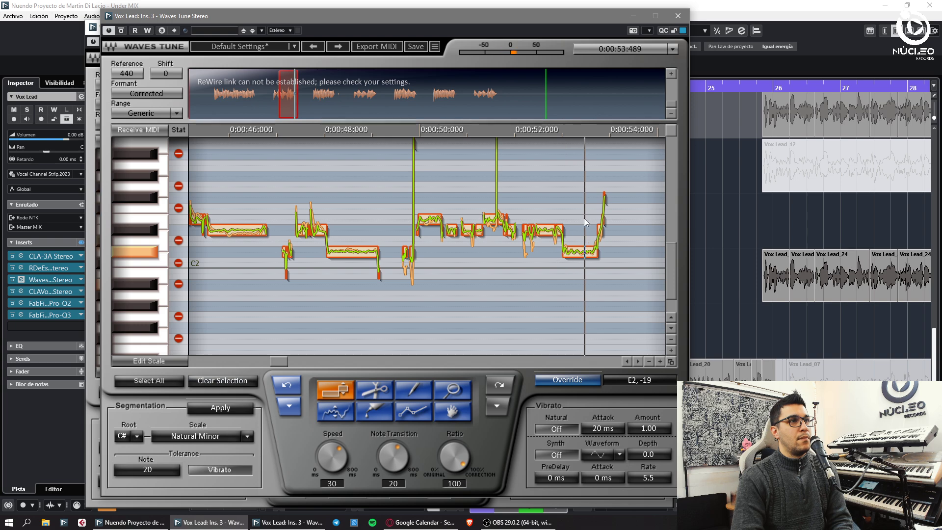
On the lower Vox Lead track, raise the short low notes between about 1:01.5 and 1:02.8 to D#2
{"action": "left_click", "coordinate": [283, 522]}
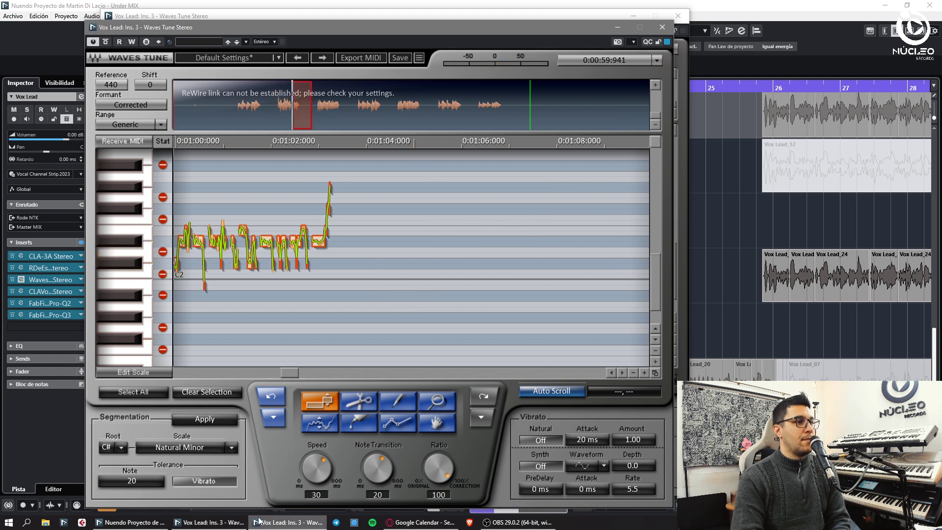
{"action": "left_click", "coordinate": [224, 525]}
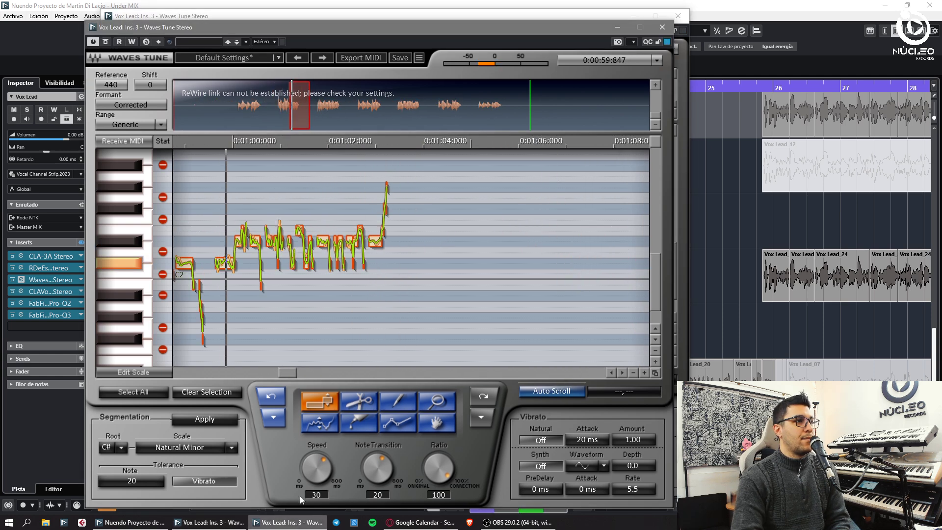
{"action": "left_click", "coordinate": [288, 523]}
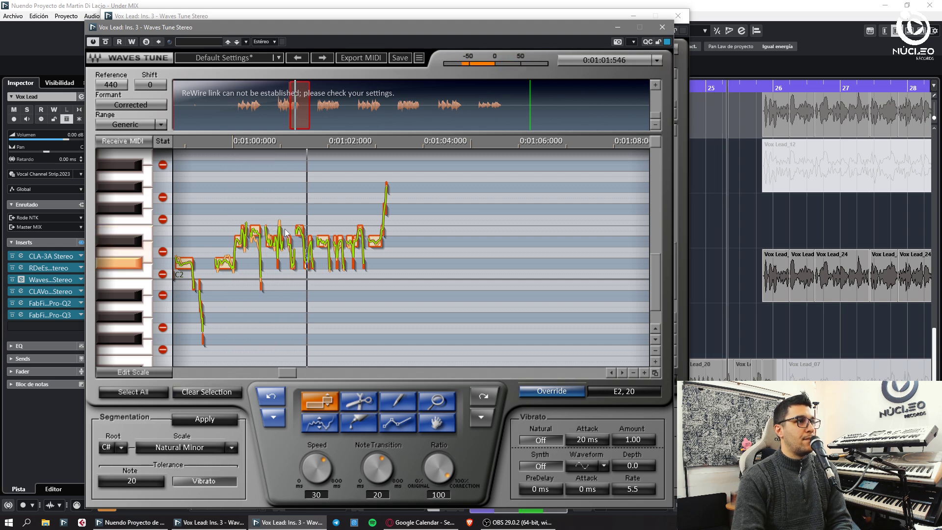
{"action": "left_click_drag", "start_coordinate": [307, 266], "coordinate": [307, 244]}
{"action": "key", "text": "KP_Subtract"}
{"action": "left_click", "coordinate": [285, 270]}
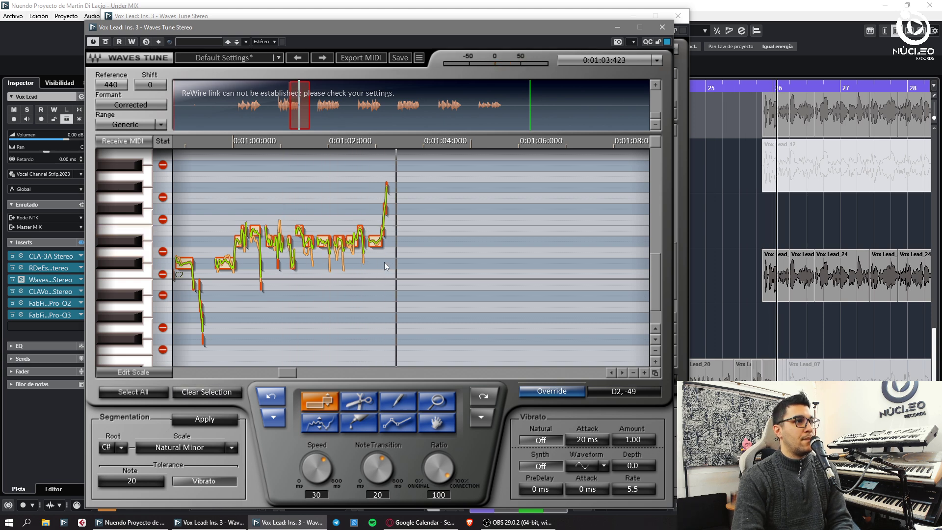
On the upper Vox Lead track, raise the note at about 1:05.6 to E2 and the short low notes just after it to D#2
{"action": "left_click", "coordinate": [228, 527]}
{"action": "key", "text": "KP_Subtract"}
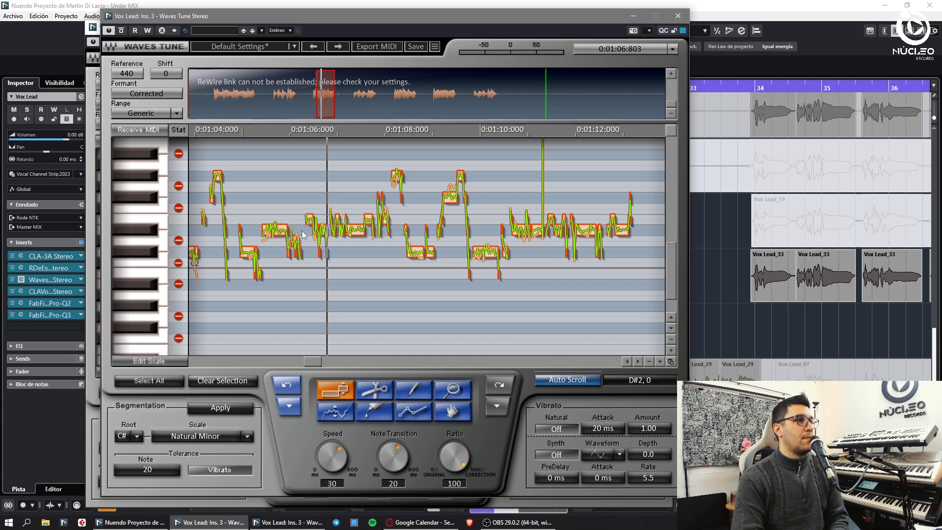
{"action": "left_click", "coordinate": [271, 228]}
{"action": "key", "text": "space"}
{"action": "left_click", "coordinate": [277, 235]}
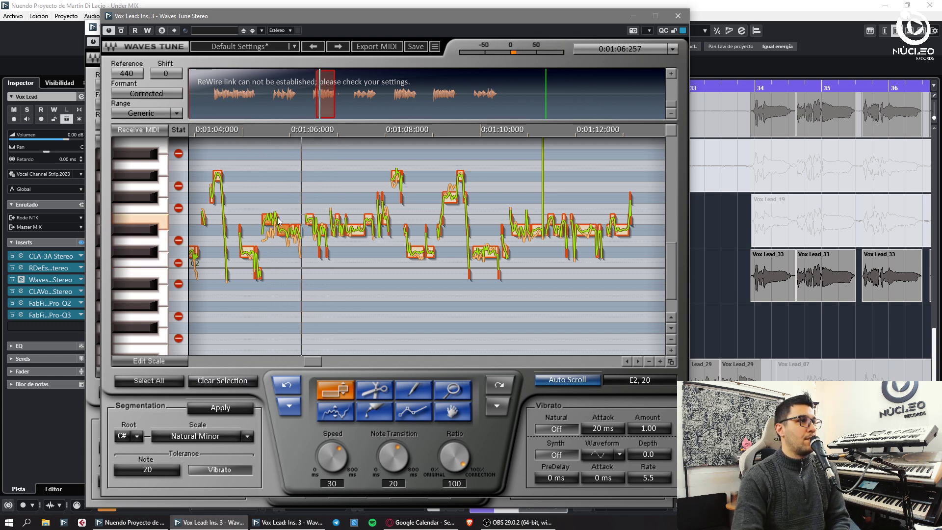
{"action": "key", "text": "space"}
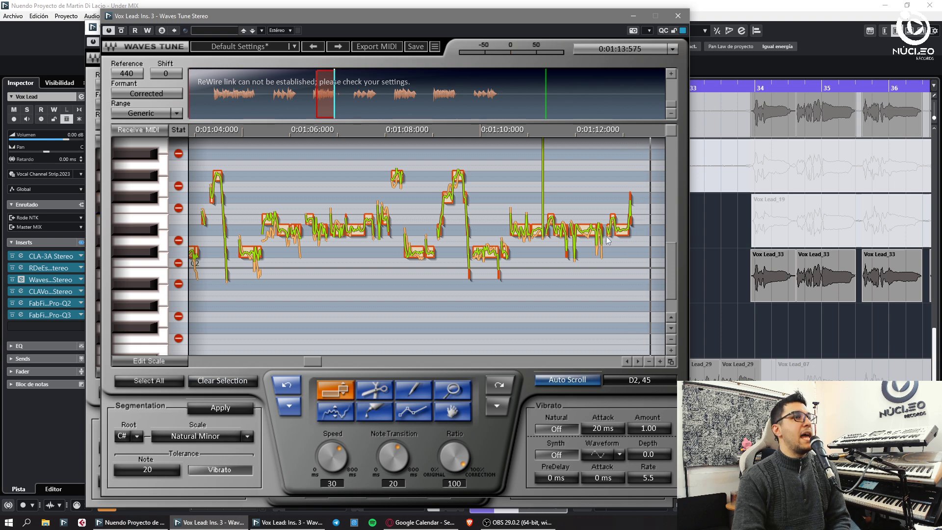
Play through the lower Vox Lead track and check its notes between about 1:14 and 1:23
{"action": "left_click", "coordinate": [89, 100]}
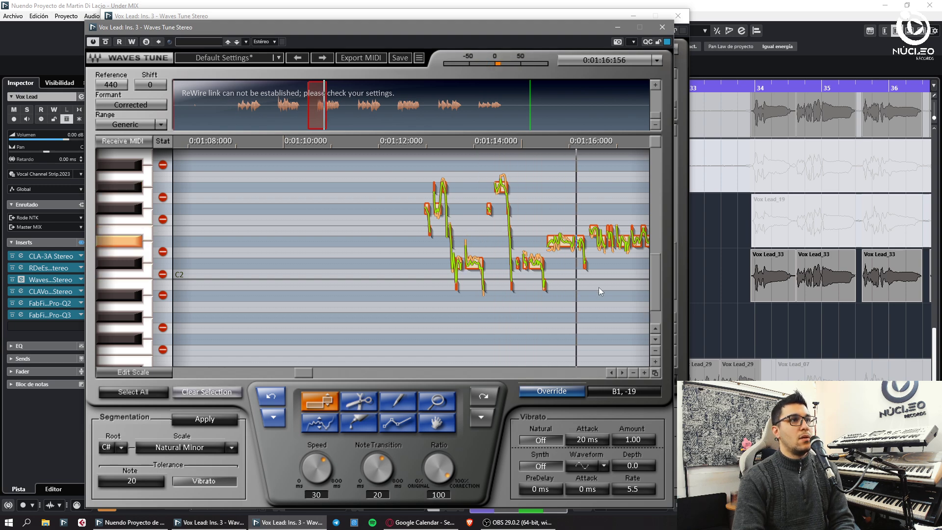
{"action": "left_click_drag", "start_coordinate": [327, 121], "coordinate": [339, 122]}
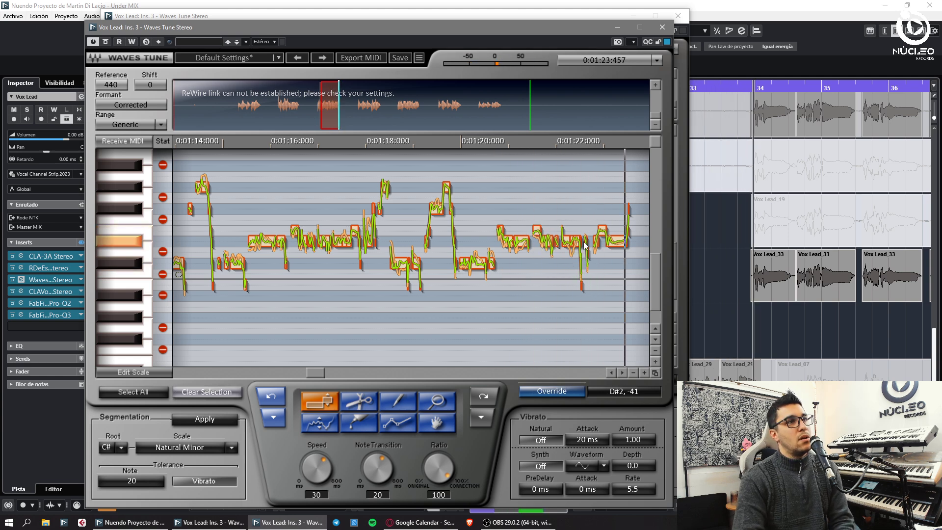
On the upper Vox Lead track, lower the opening notes at about 1:23.5 and raise the low note at about 1:25.2 to C#2
{"action": "left_click", "coordinate": [218, 526]}
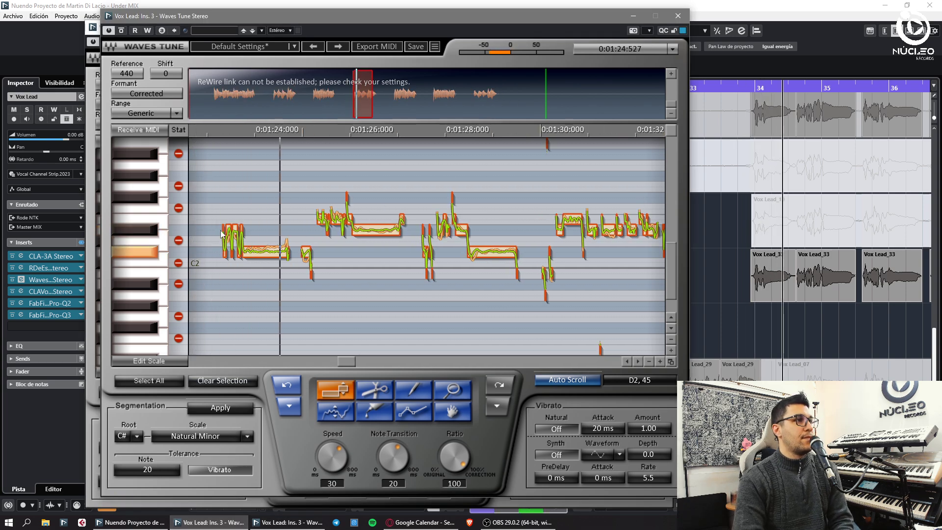
{"action": "left_click_drag", "start_coordinate": [227, 230], "coordinate": [255, 236]}
{"action": "key", "text": "KP_Subtract"}
{"action": "left_click", "coordinate": [267, 214]}
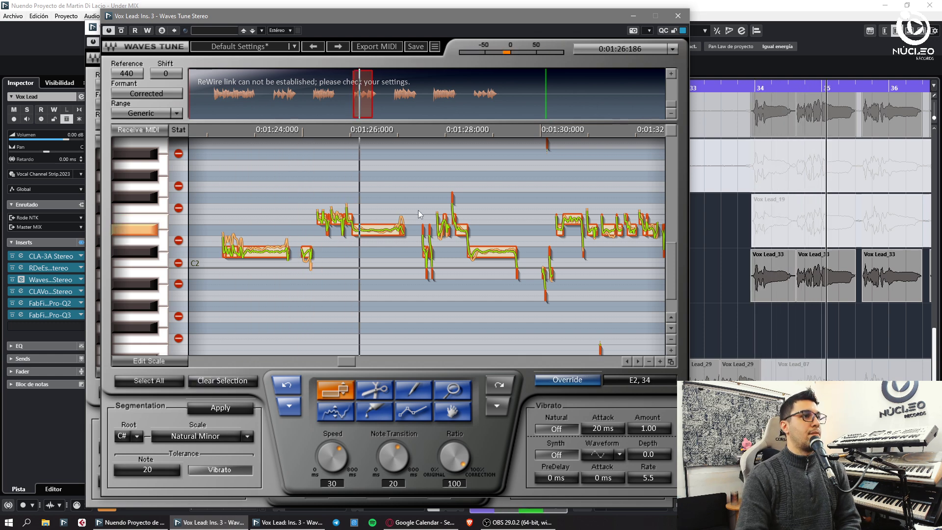
Lower the stray high notes around 1:27.7 to match their neighbours, and the closing note at about 1:34.3 to C#2
{"action": "key", "text": "Down"}
{"action": "left_click_drag", "start_coordinate": [433, 209], "coordinate": [434, 233]}
{"action": "key", "text": "Down"}
{"action": "key", "text": "Down"}
{"action": "left_click", "coordinate": [506, 203]}
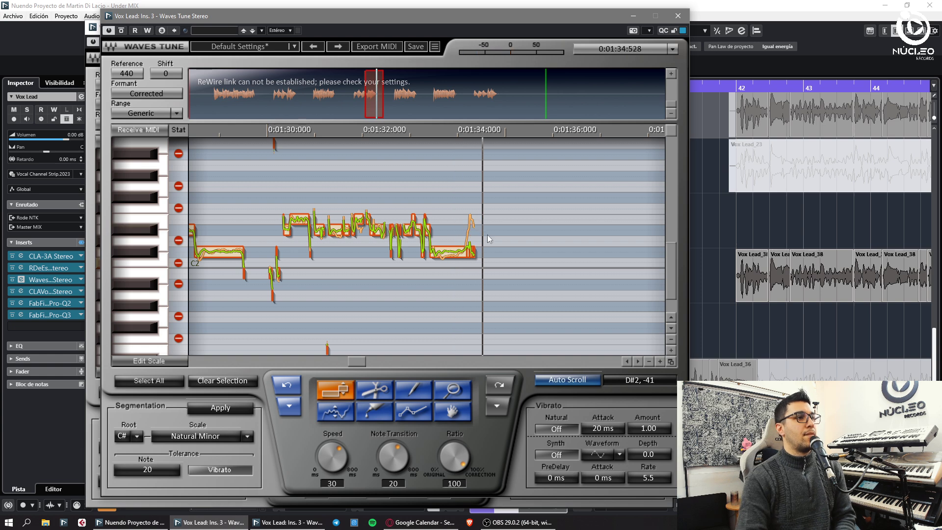
On the lower Vox Lead track, raise the notes at about 1:40.8 to E2 and 1:42.9 to D#2, and return to the upper track
{"action": "left_click", "coordinate": [287, 522]}
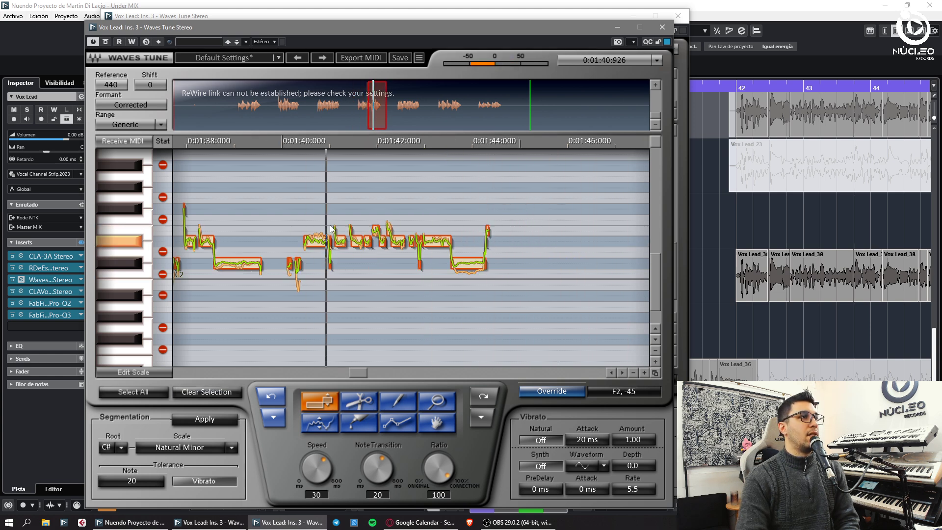
{"action": "left_click_drag", "start_coordinate": [319, 241], "coordinate": [320, 231]}
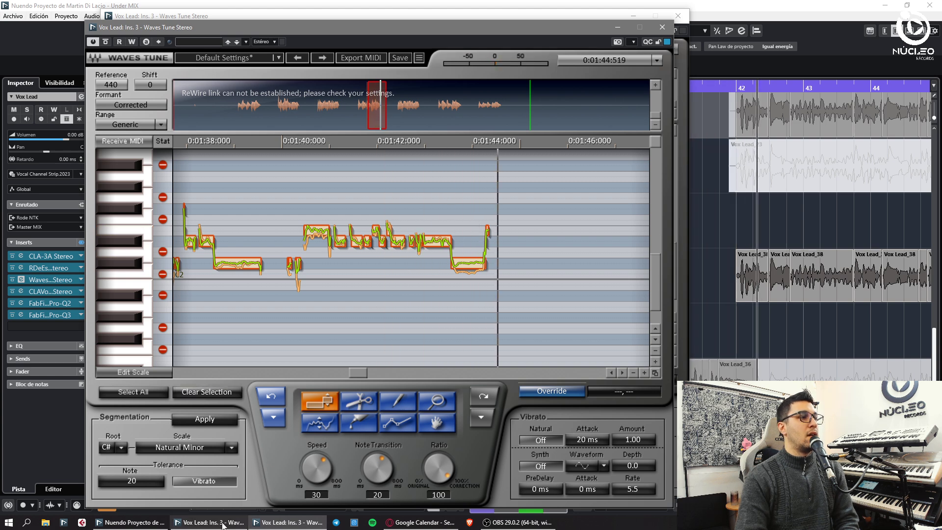
{"action": "left_click", "coordinate": [221, 523]}
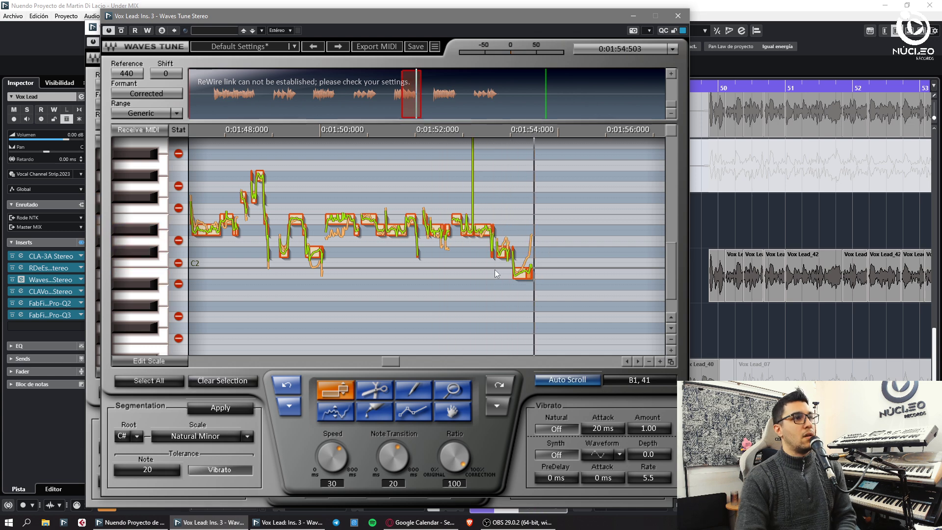
On the lower Vox Lead track, extend the D#2 note at about 1:58 to meet the E2 note that follows it
{"action": "left_click", "coordinate": [289, 522]}
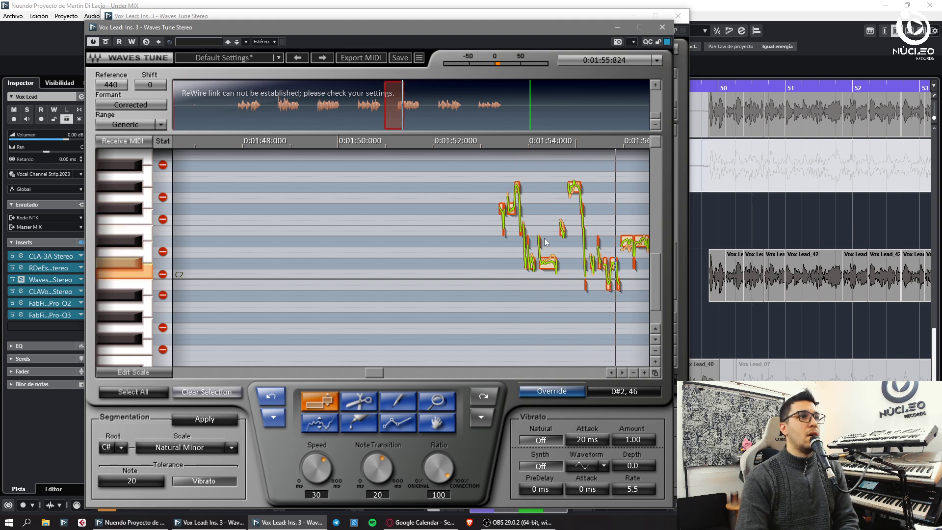
{"action": "left_click", "coordinate": [422, 127]}
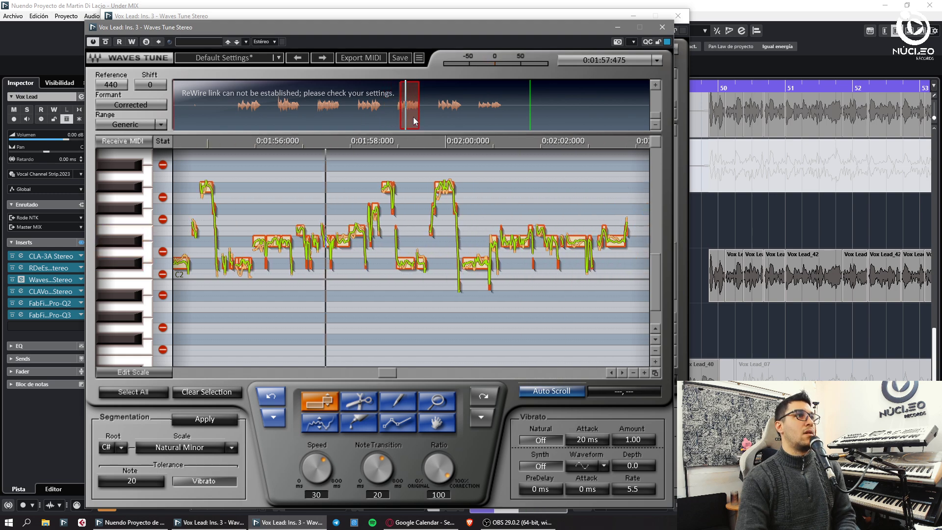
{"action": "key", "text": "Delete"}
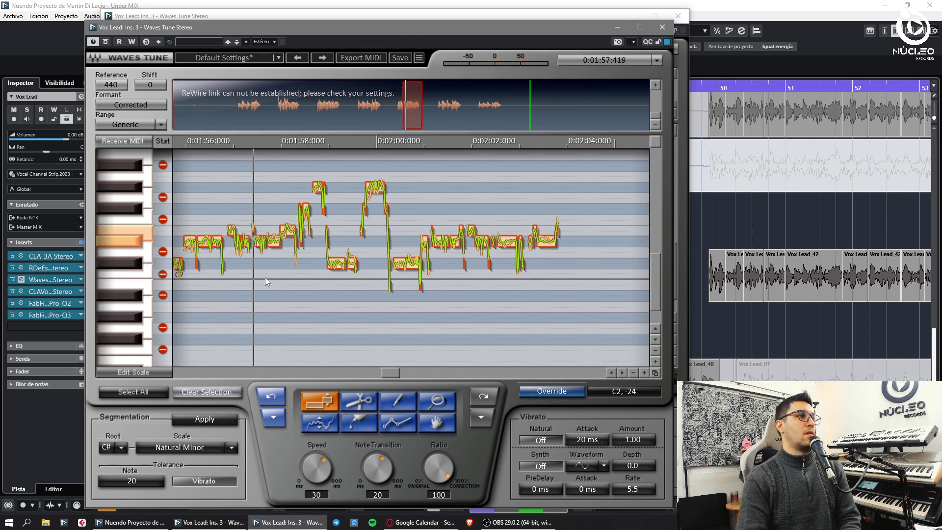
{"action": "left_click_drag", "start_coordinate": [277, 240], "coordinate": [283, 238]}
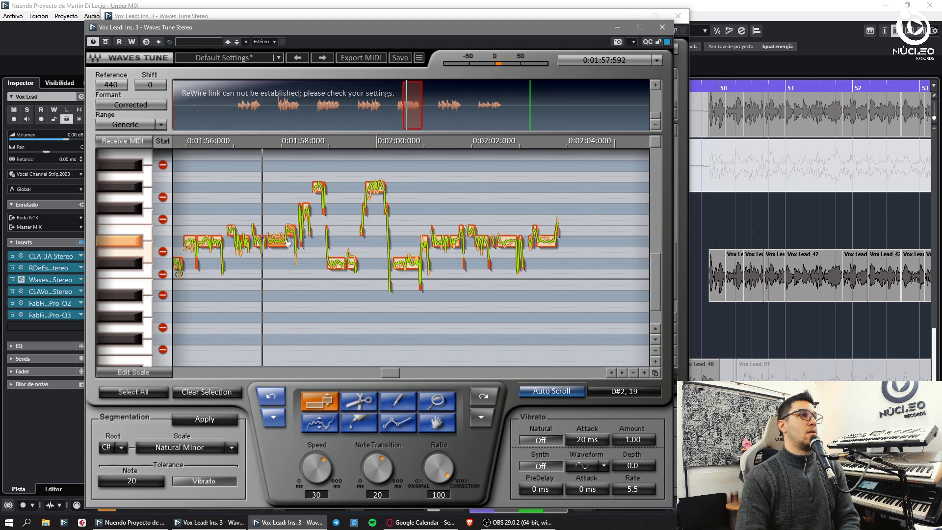
{"action": "left_click", "coordinate": [327, 230]}
{"action": "key", "text": "Delete"}
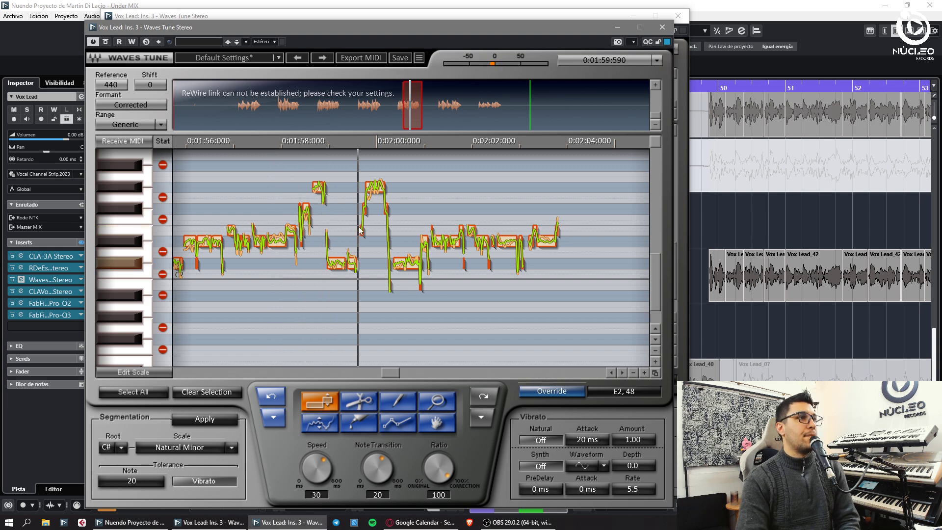
Move the low notes at about 2:02.4 and 2:03 and the closing note at about 2:03.8 to D#2
{"action": "left_click", "coordinate": [416, 182]}
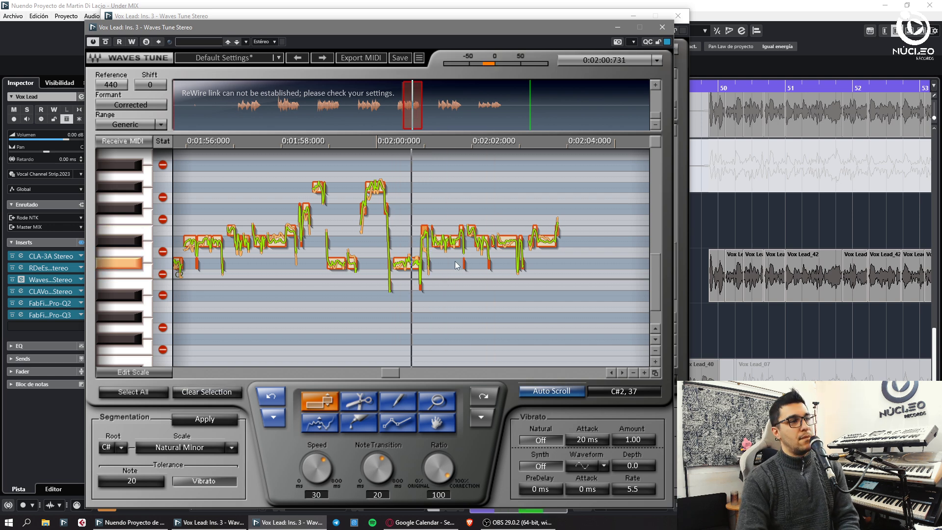
{"action": "left_click", "coordinate": [438, 227]}
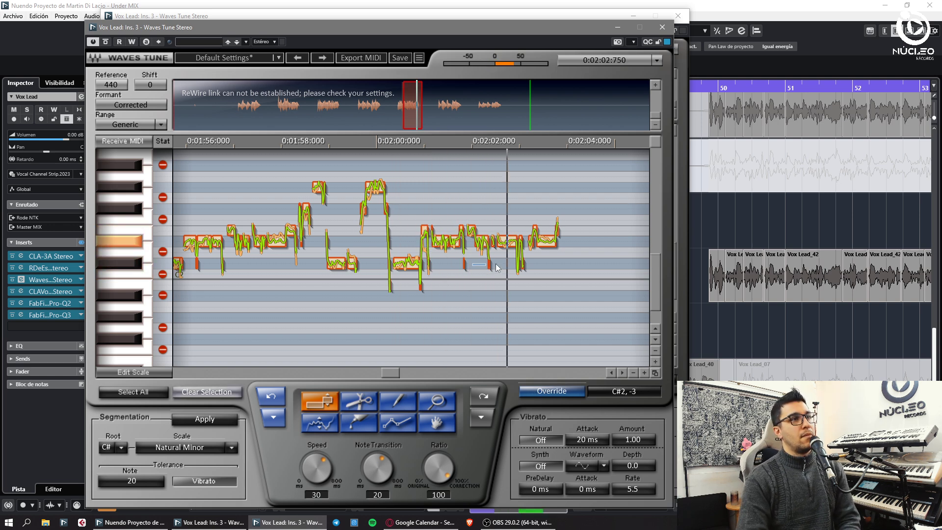
{"action": "left_click_drag", "start_coordinate": [497, 268], "coordinate": [550, 276]}
On the upper Vox Lead track, raise the note at about 2:06.2 to E2 and the short low notes up to about 2:08.4 to D#2
{"action": "left_click", "coordinate": [221, 527]}
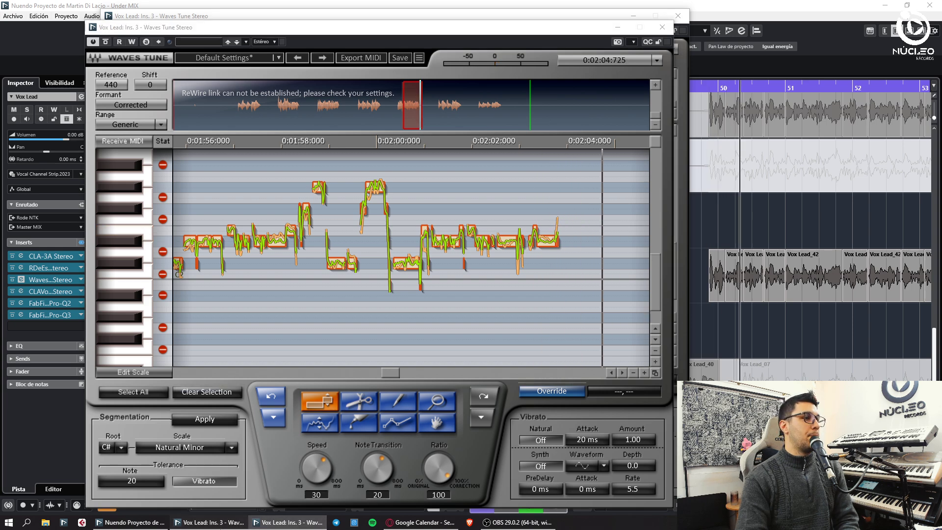
{"action": "key", "text": "KP_Subtract"}
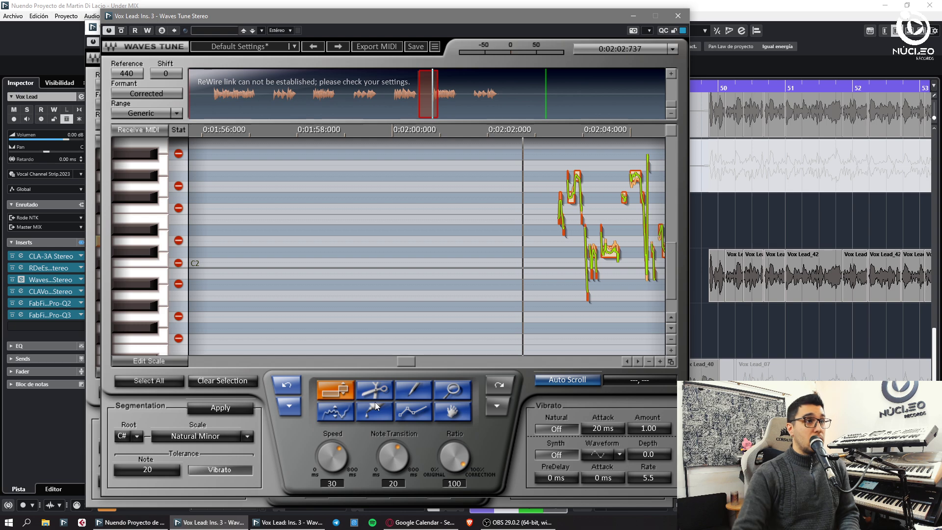
{"action": "left_click", "coordinate": [590, 256]}
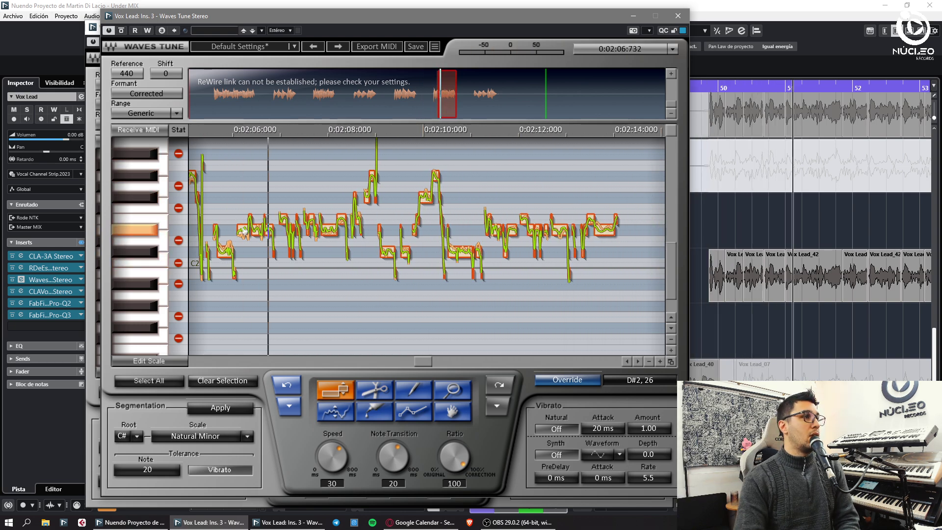
{"action": "left_click_drag", "start_coordinate": [244, 231], "coordinate": [245, 220]}
{"action": "key", "text": "KP_Subtract"}
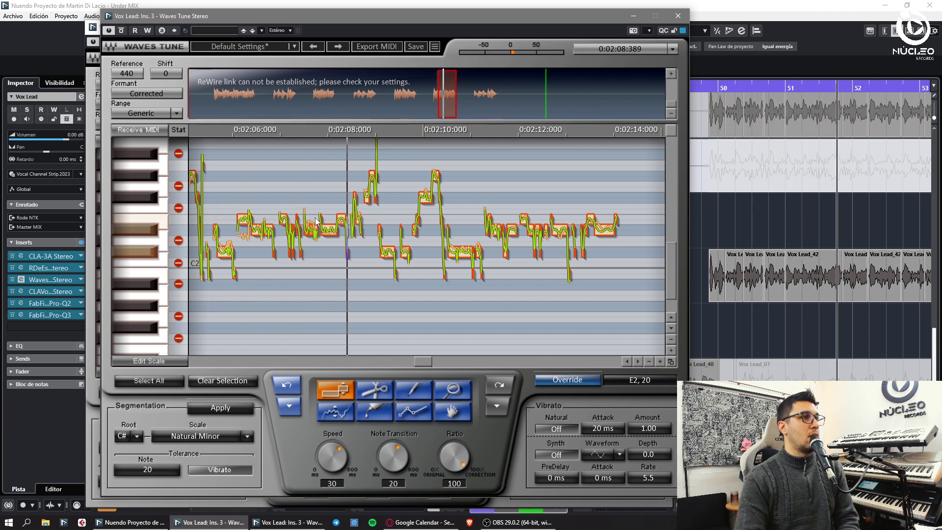
{"action": "key", "text": "KP_Subtract"}
{"action": "left_click", "coordinate": [354, 228]}
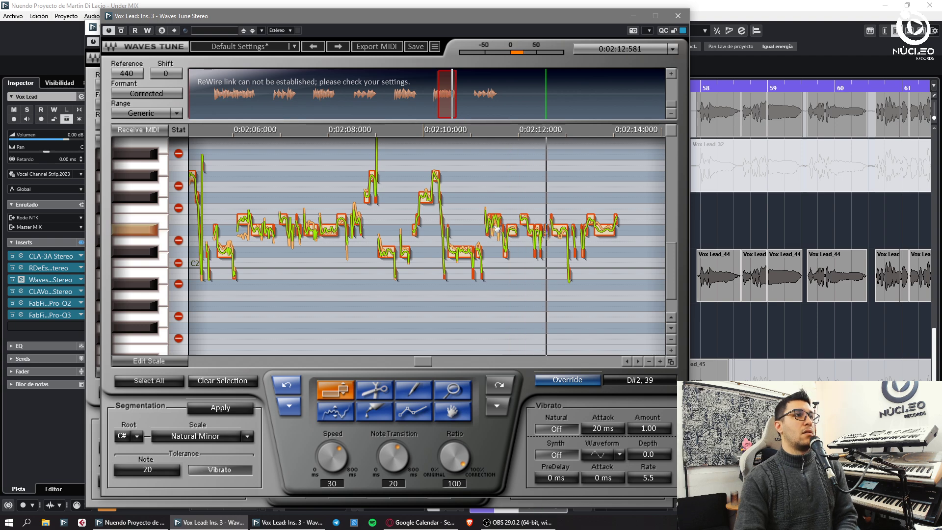
On the lower Vox Lead track, lower the note at about 2:18.3 to D#2
{"action": "key", "text": "KP_Subtract"}
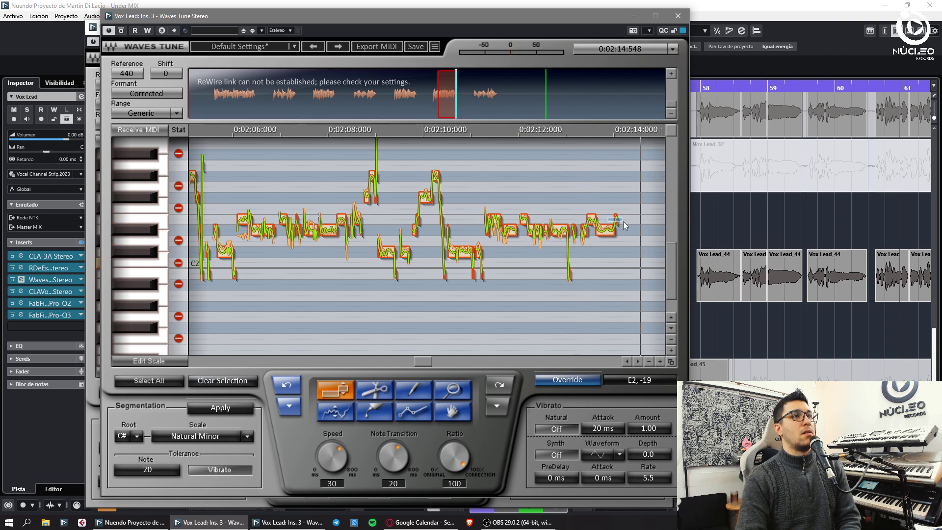
{"action": "left_click", "coordinate": [263, 524]}
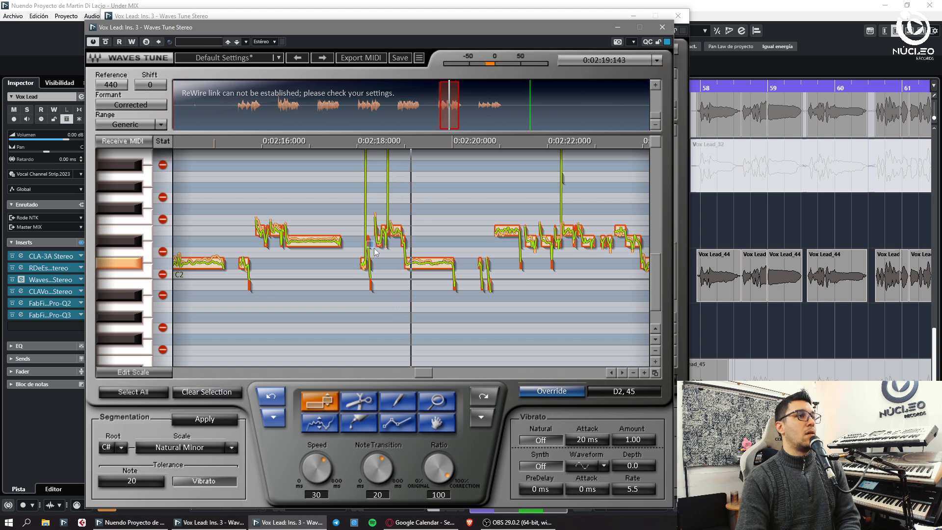
{"action": "left_click_drag", "start_coordinate": [416, 230], "coordinate": [438, 235]}
{"action": "key", "text": "space"}
{"action": "key", "text": "space"}
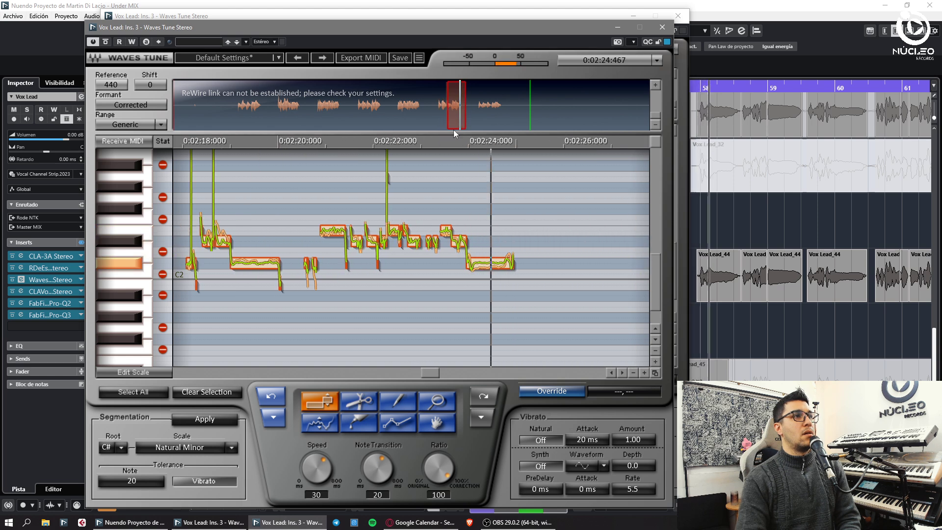
Play through the remaining phrases of both Vox Lead tracks and lower the lower track's short note at about 2:37.4 to D#2
{"action": "left_click", "coordinate": [239, 523]}
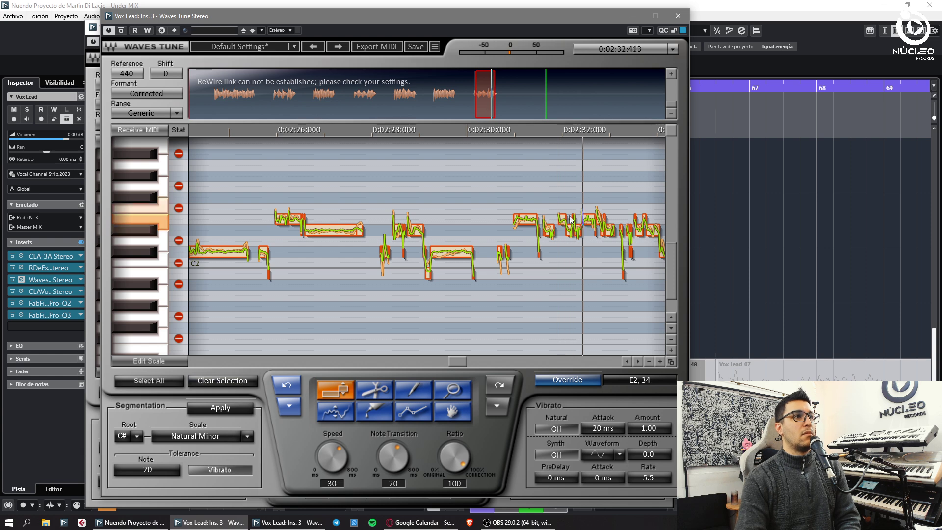
{"action": "key", "text": "KP_Subtract"}
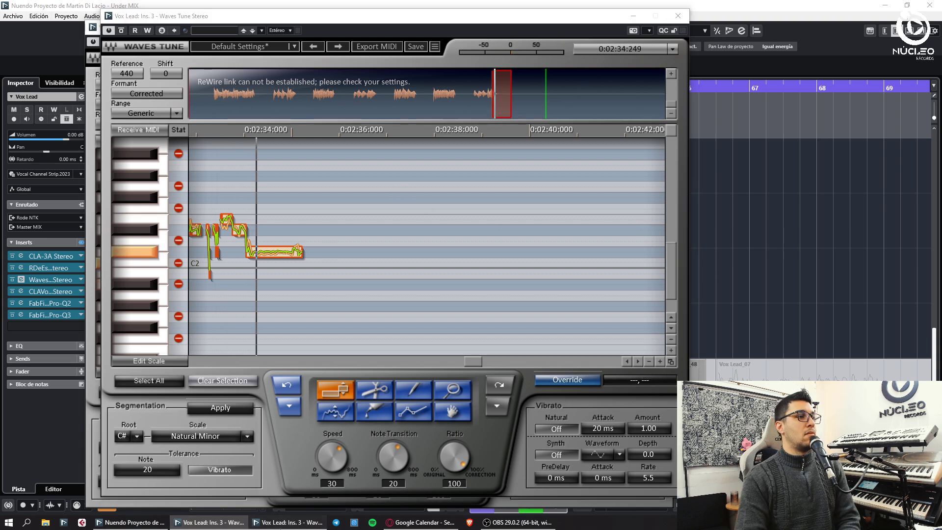
{"action": "key", "text": "alt+Tab"}
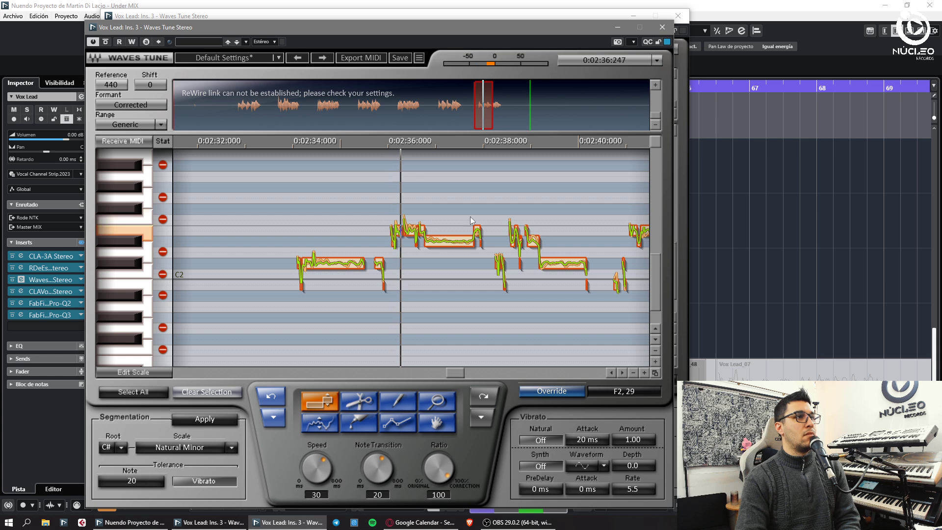
{"action": "left_click_drag", "start_coordinate": [465, 221], "coordinate": [494, 232]}
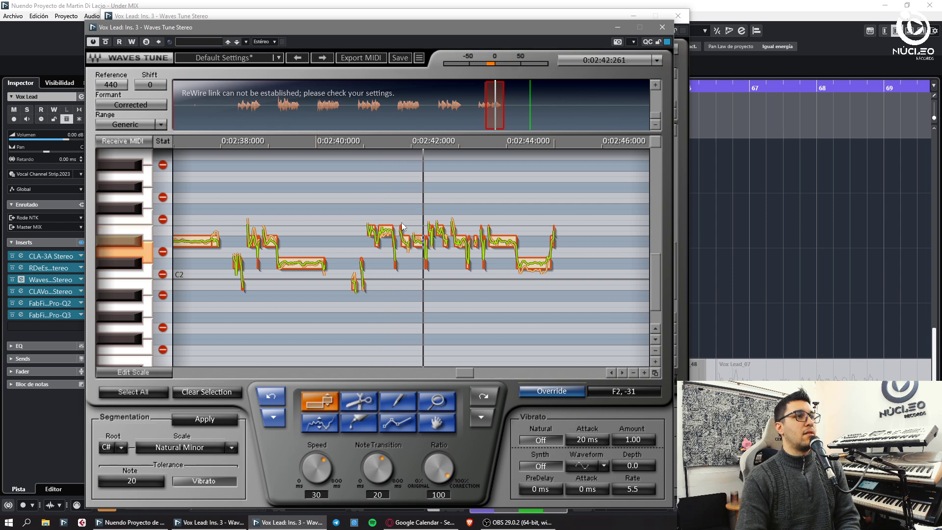
{"action": "left_click_drag", "start_coordinate": [400, 223], "coordinate": [423, 231]}
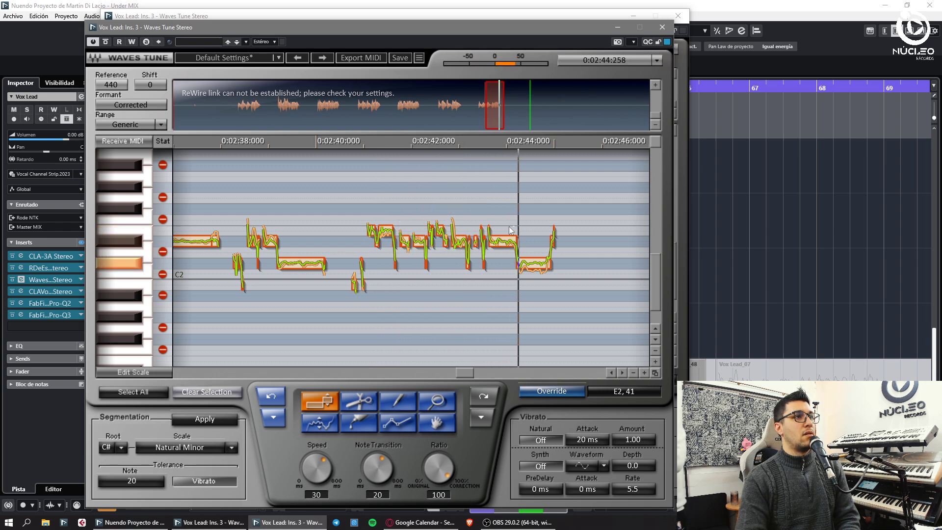
Close both Waves Tune windows and stop playback with the timeline zoomed out
{"action": "left_click", "coordinate": [663, 27]}
{"action": "left_click", "coordinate": [678, 16]}
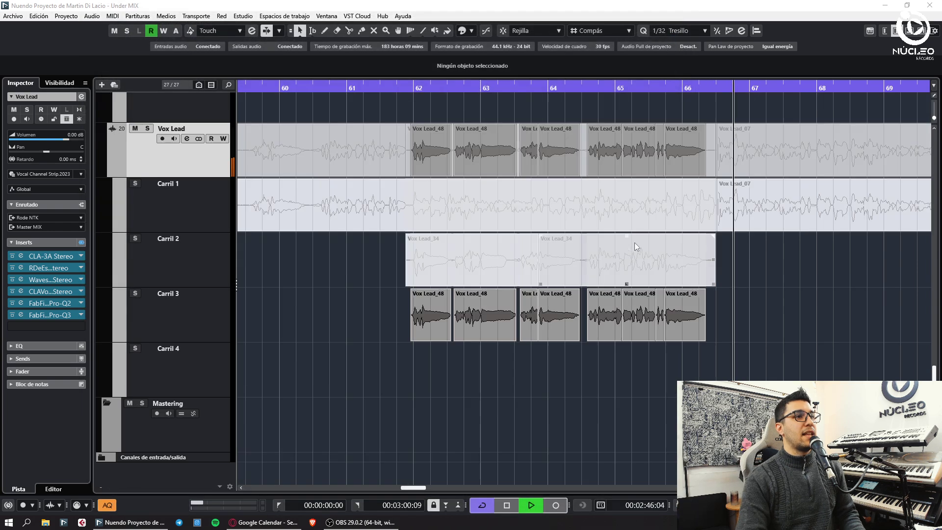
{"action": "key", "text": "g"}
{"action": "key", "text": "g"}
{"action": "key", "text": "g"}
{"action": "key", "text": "space"}
Move the Vox Lead_48 clips from Carril 3 onto a new audio track placed above the Mastering folder and name it Vox FX
{"action": "left_click_drag", "start_coordinate": [652, 314], "coordinate": [510, 442]}
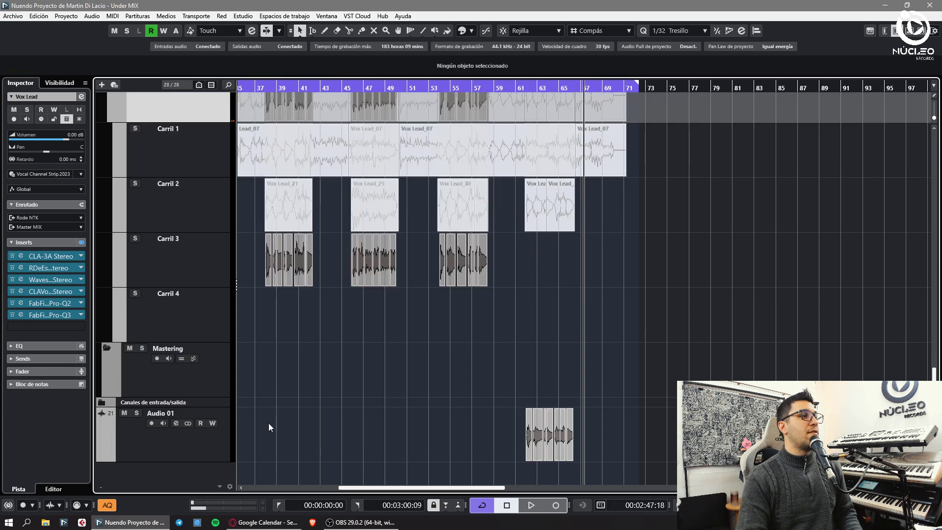
{"action": "left_click_drag", "start_coordinate": [151, 444], "coordinate": [118, 352]}
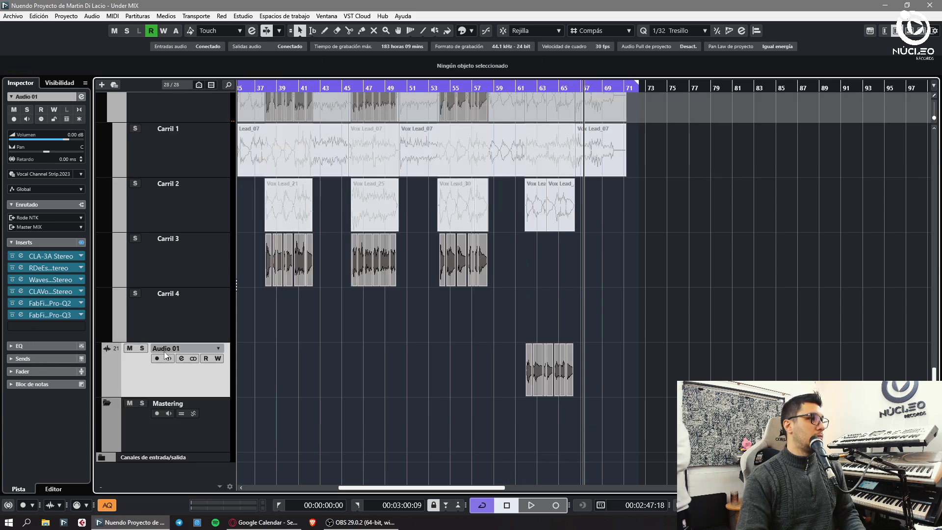
{"action": "type", "text": "x FX"}
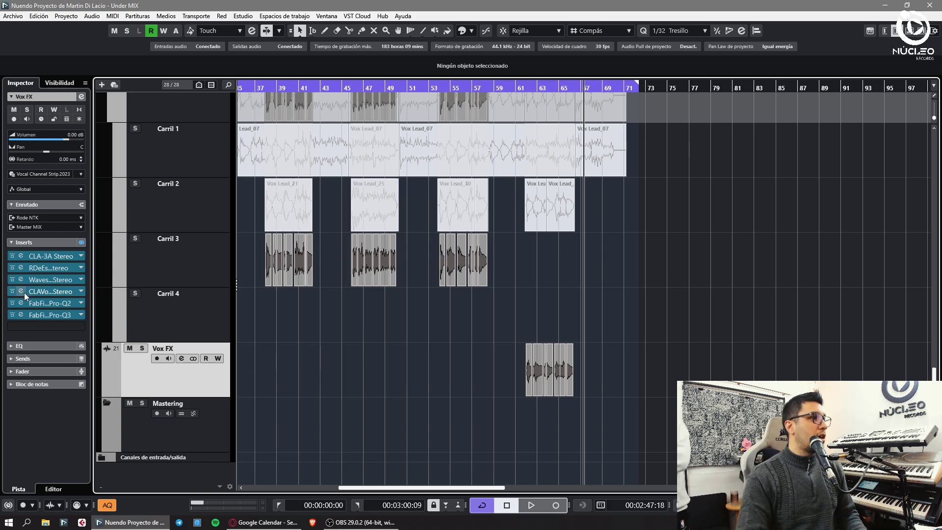
Look over the vocal clips across the arrangement, starting from the beginning of the timeline
{"action": "key", "text": "g"}
{"action": "key", "text": "g"}
{"action": "key", "text": "g"}
{"action": "key", "text": "g"}
{"action": "key", "text": "g"}
{"action": "key", "text": "g"}
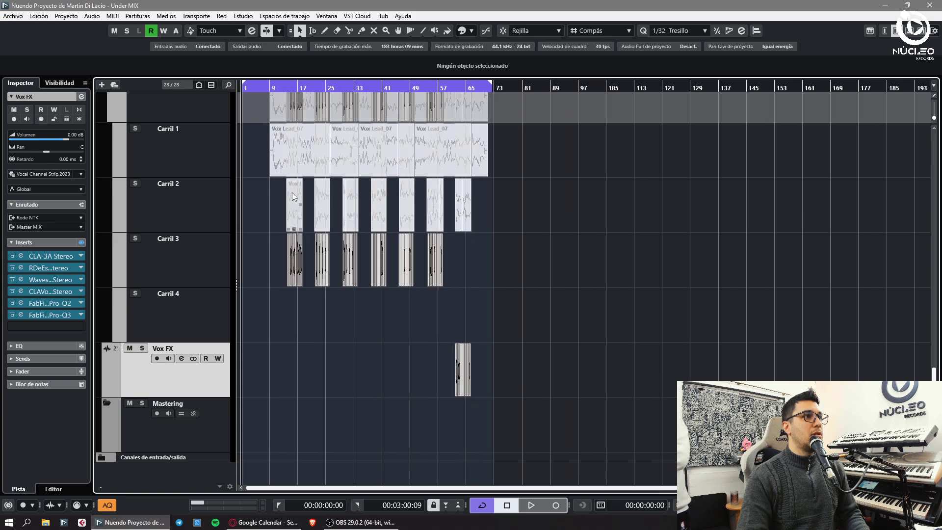
{"action": "key", "text": "KP_Decimal"}
{"action": "key", "text": "h"}
{"action": "key", "text": "h"}
{"action": "key", "text": "h"}
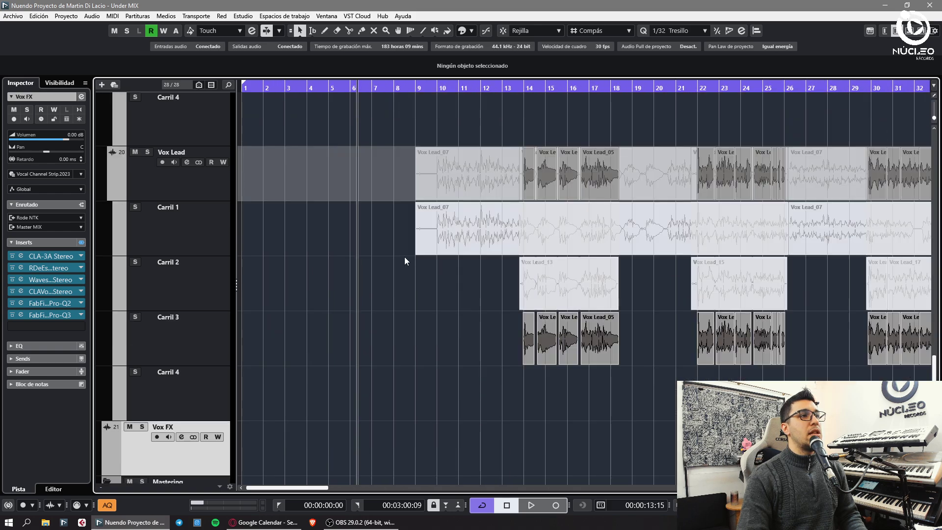
{"action": "key", "text": "g"}
{"action": "scroll", "coordinate": [202, 372], "scroll_direction": "down", "scroll_amount": 3}
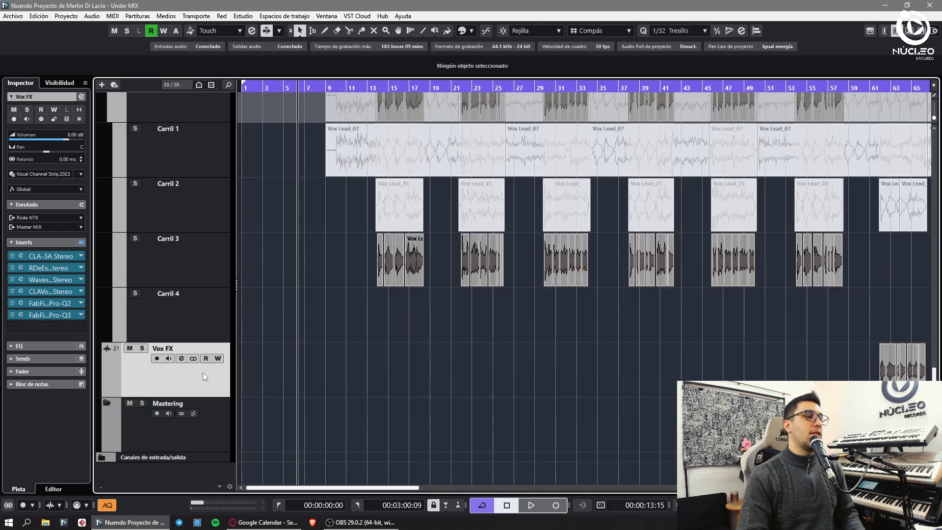
Place the Vox FX track inside the Voces folder with the Vox Lead tracks and select it on its own
{"action": "scroll", "coordinate": [114, 319], "scroll_direction": "up", "scroll_amount": 6}
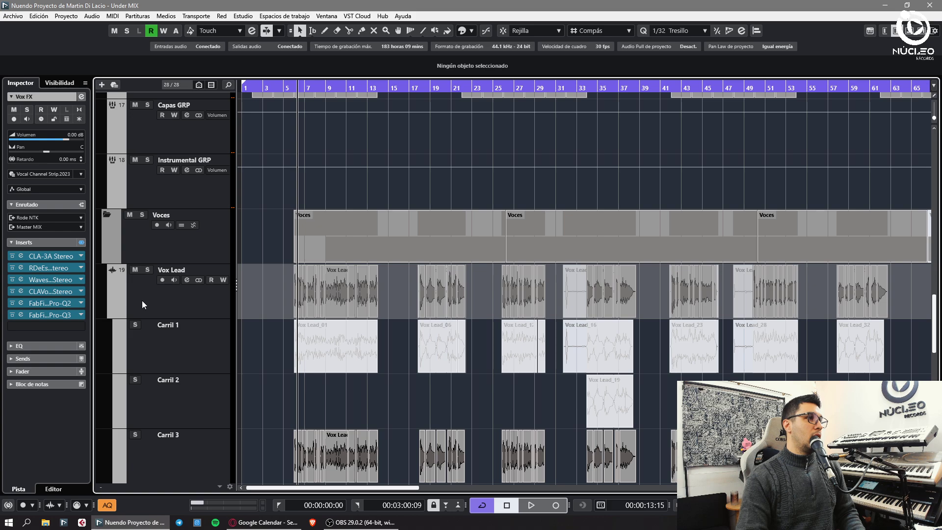
{"action": "left_click_drag", "start_coordinate": [142, 300], "coordinate": [149, 250]}
{"action": "scroll", "coordinate": [157, 255], "scroll_direction": "up", "scroll_amount": 3}
{"action": "scroll", "coordinate": [164, 261], "scroll_direction": "down", "scroll_amount": 8}
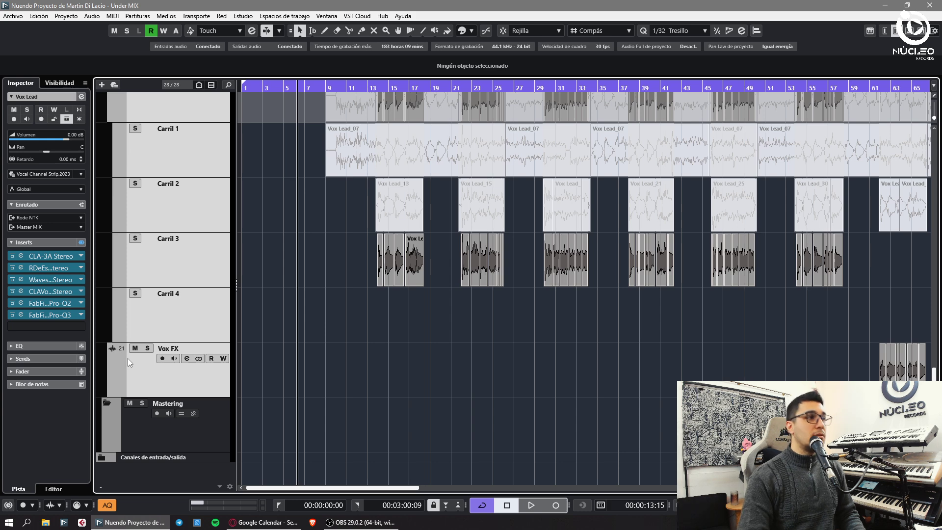
{"action": "left_click", "coordinate": [138, 382]}
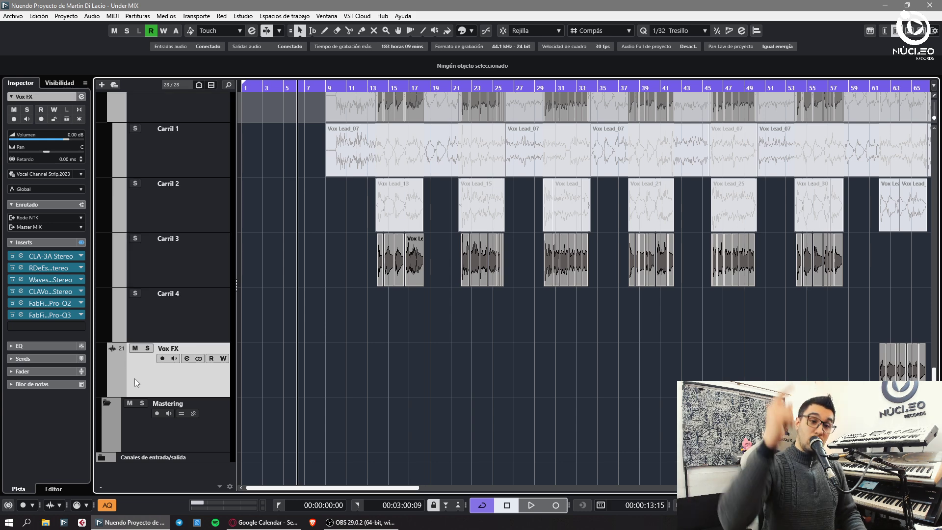
Inspect the pitch data in the Waves Tune insert of Vox FX and close the plugin
{"action": "left_click", "coordinate": [21, 280]}
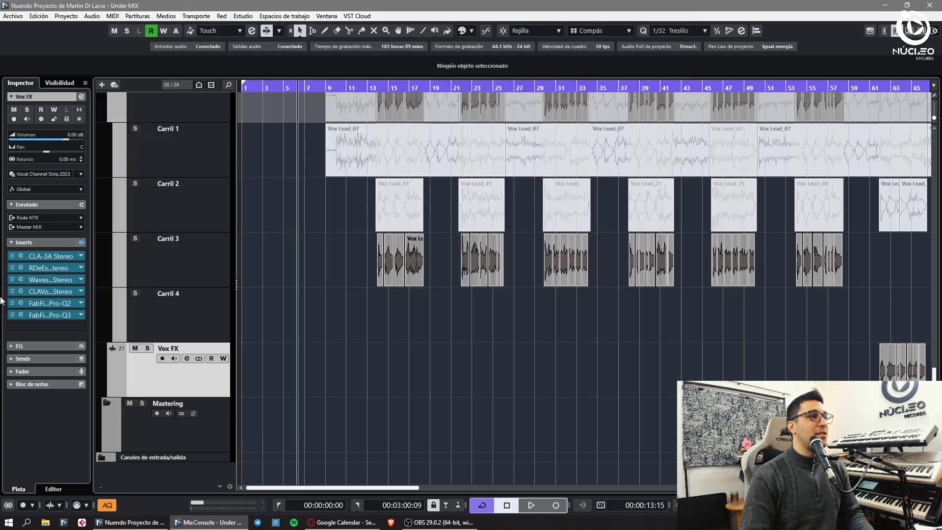
{"action": "left_click", "coordinate": [235, 91]}
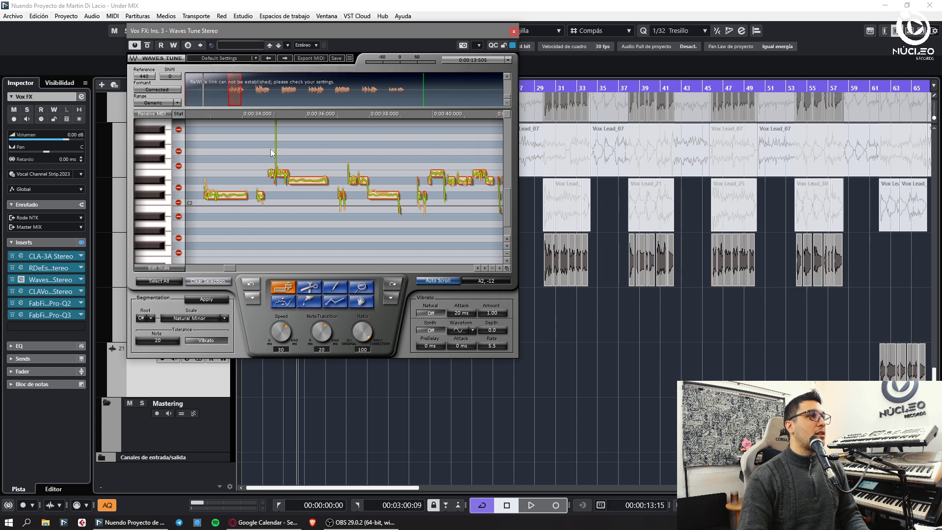
{"action": "left_click", "coordinate": [514, 32]}
Insert CLA Effects Stereo on the Vox FX track and place it directly after Waves Tune in the insert chain
{"action": "left_click", "coordinate": [49, 326]}
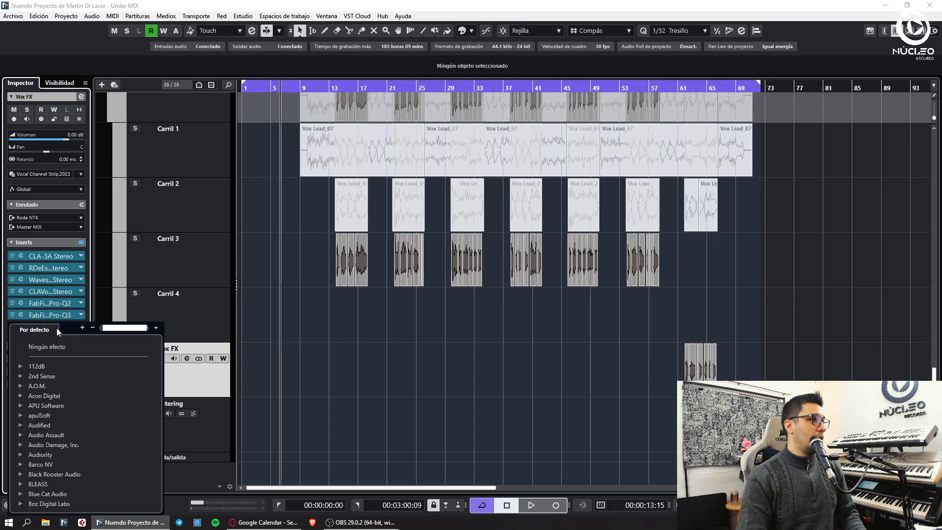
{"action": "left_click", "coordinate": [78, 446]}
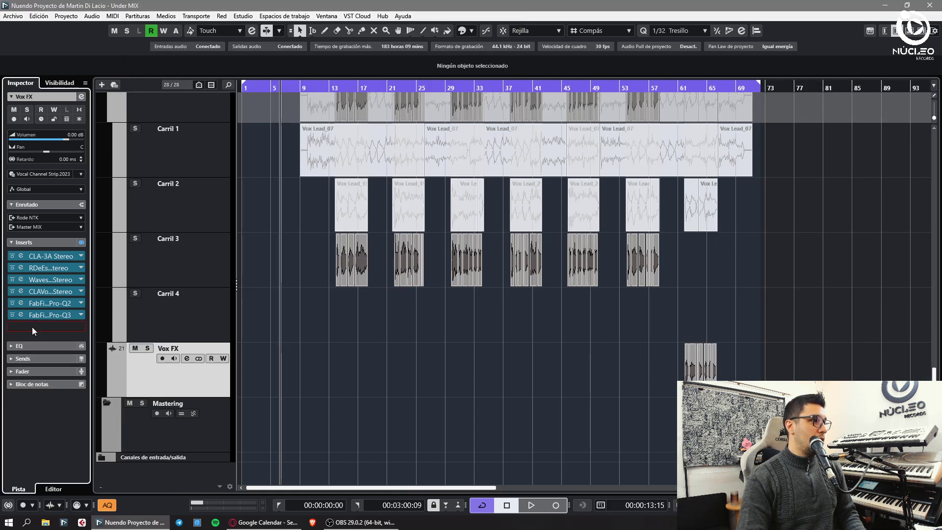
{"action": "left_click_drag", "start_coordinate": [49, 331], "coordinate": [51, 292]}
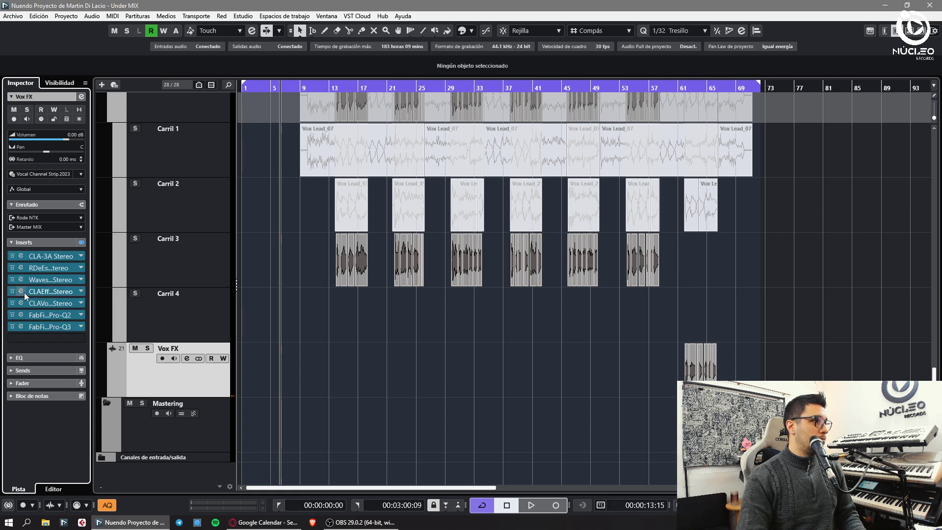
Place the playhead just before the Vox FX clips and set the EQ mode of the CLA Effects insert to Filter
{"action": "left_click", "coordinate": [22, 291]}
{"action": "left_click", "coordinate": [673, 89]}
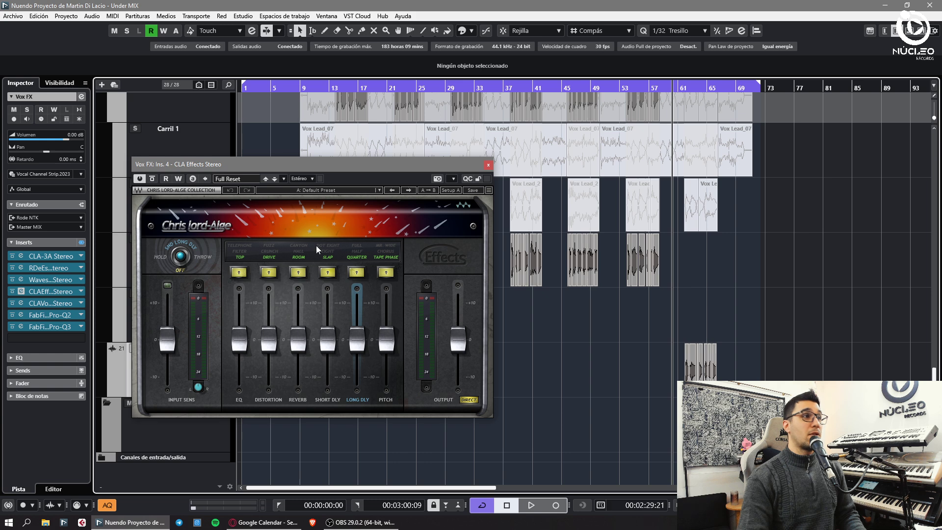
{"action": "left_click", "coordinate": [250, 255]}
{"action": "left_click", "coordinate": [250, 257]}
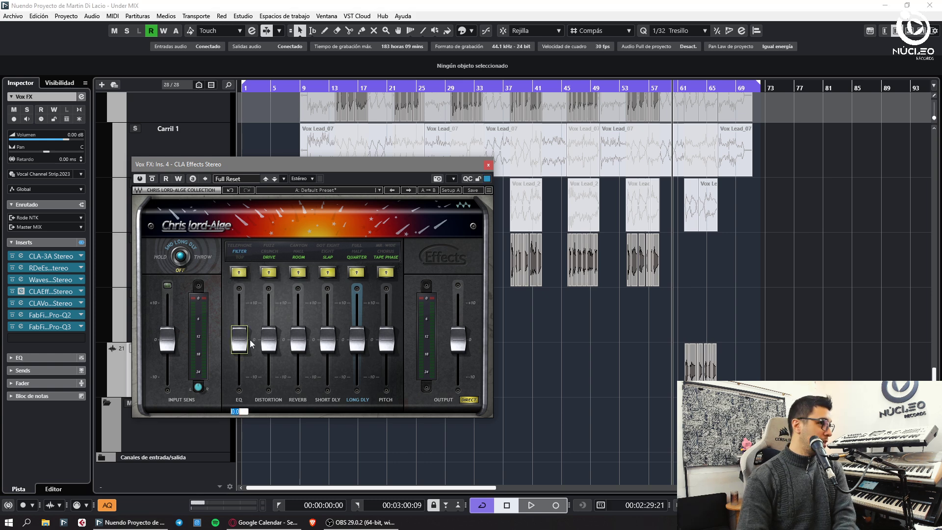
In CLA Effects, raise EQ, lower Distortion and Reverb, choose the Hall reverb, disable both delays and Pitch, and close the plugin
{"action": "left_click_drag", "start_coordinate": [251, 343], "coordinate": [305, 376]}
{"action": "left_click", "coordinate": [299, 251]}
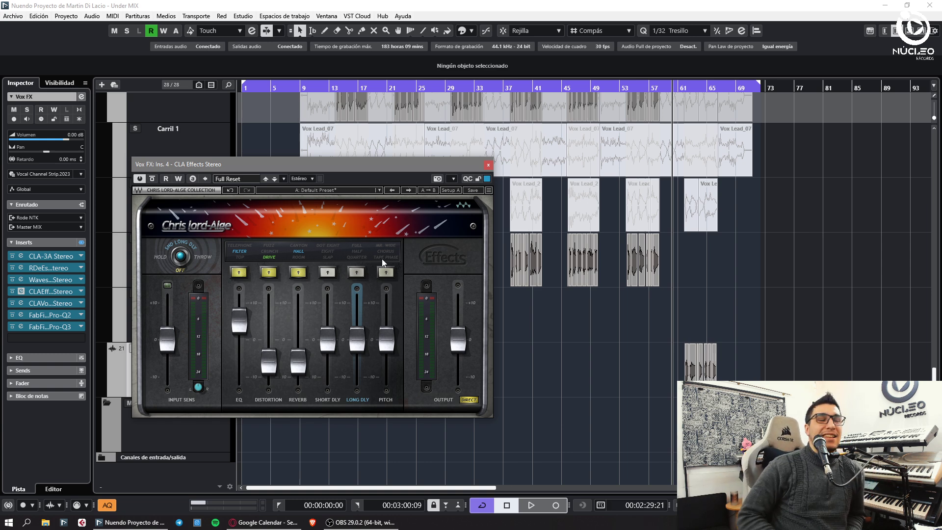
{"action": "left_click", "coordinate": [488, 166]}
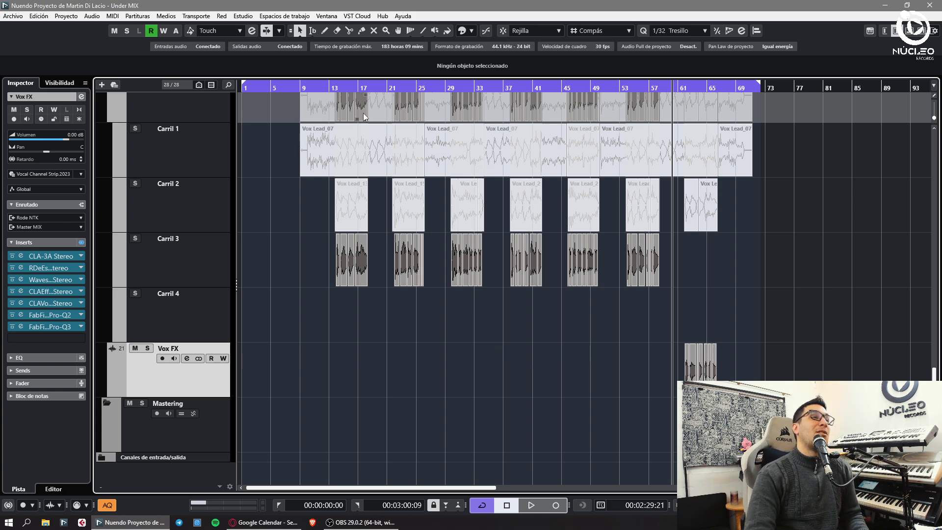
{"action": "left_click", "coordinate": [333, 90]}
{"action": "key", "text": "h"}
{"action": "key", "text": "h"}
{"action": "key", "text": "h"}
{"action": "key", "text": "h"}
{"action": "key", "text": "h"}
{"action": "key", "text": "g"}
{"action": "key", "text": "g"}
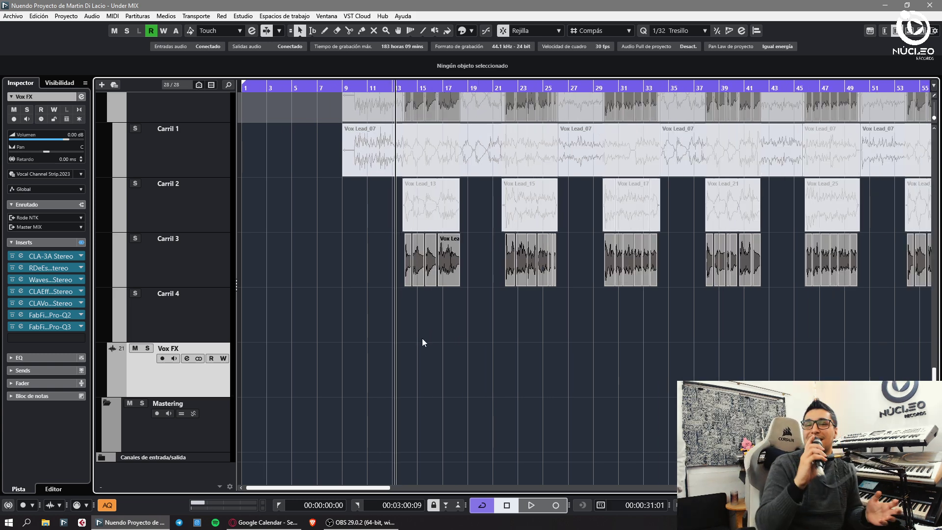
{"action": "key", "text": "g"}
{"action": "key", "text": "g"}
{"action": "key", "text": "g"}
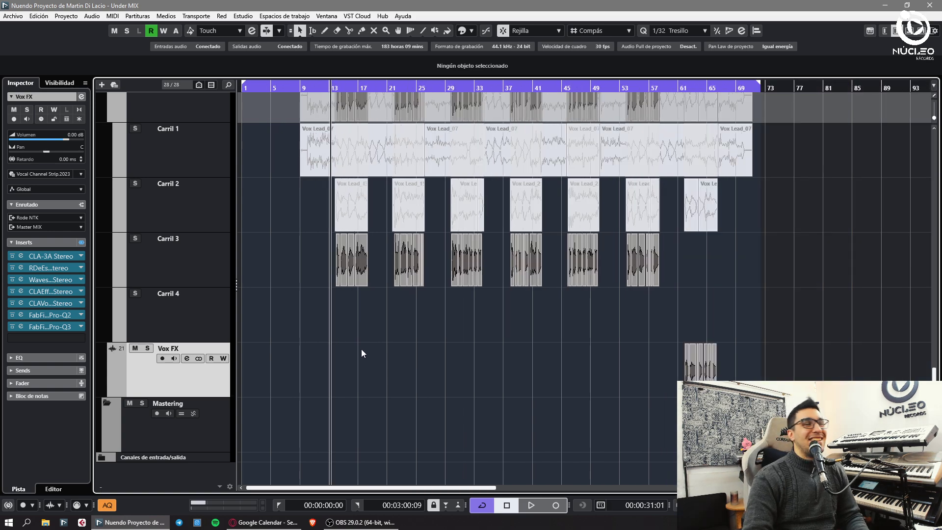
{"action": "key", "text": "h"}
{"action": "key", "text": "h"}
{"action": "left_click", "coordinate": [347, 87]}
{"action": "key", "text": "h"}
{"action": "key", "text": "h"}
{"action": "key", "text": "h"}
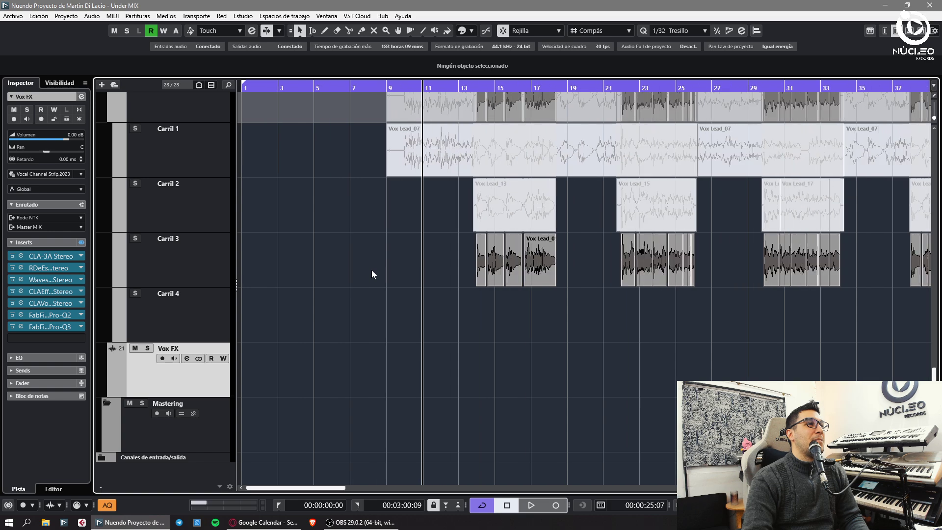
{"action": "key", "text": "g"}
{"action": "key", "text": "g"}
{"action": "key", "text": "g"}
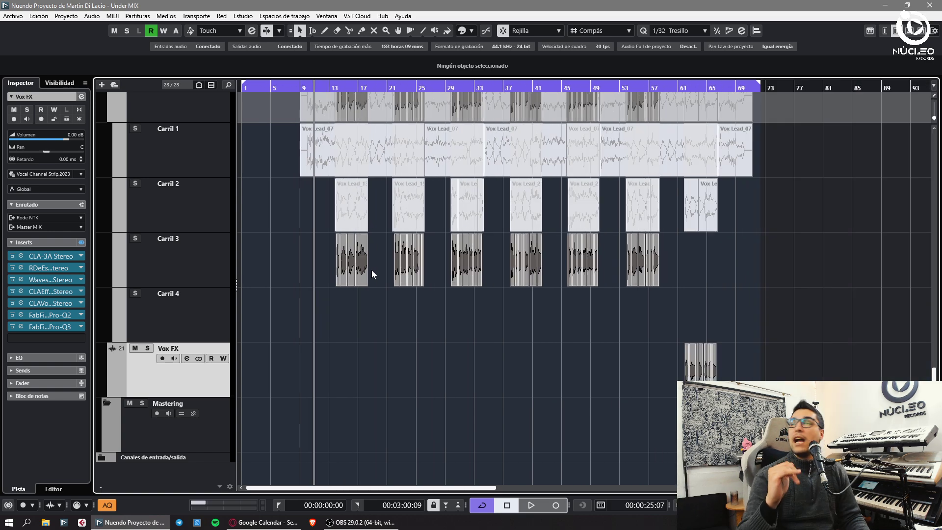
{"action": "key", "text": "h"}
{"action": "key", "text": "h"}
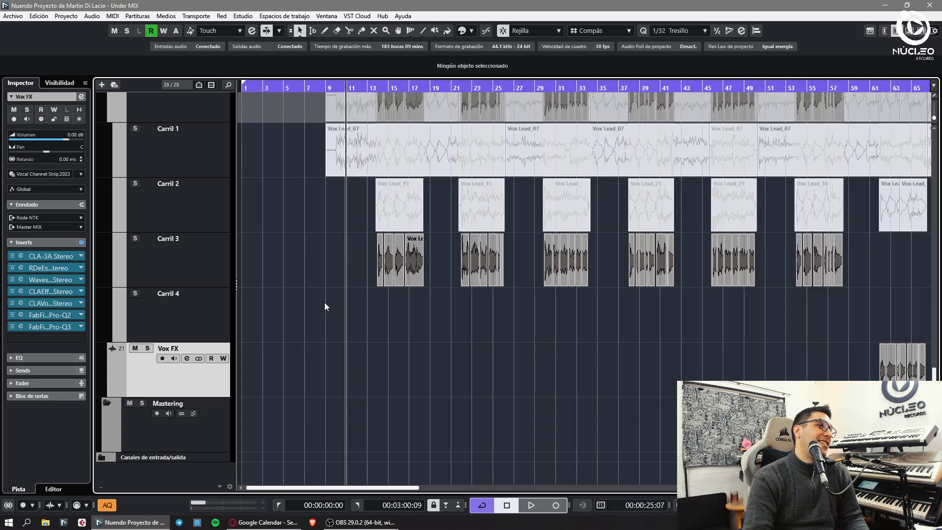
{"action": "key", "text": "g"}
{"action": "key", "text": "h"}
{"action": "key", "text": "h"}
{"action": "key", "text": "h"}
{"action": "left_click", "coordinate": [263, 88]}
{"action": "key", "text": "g"}
{"action": "key", "text": "g"}
{"action": "key", "text": "g"}
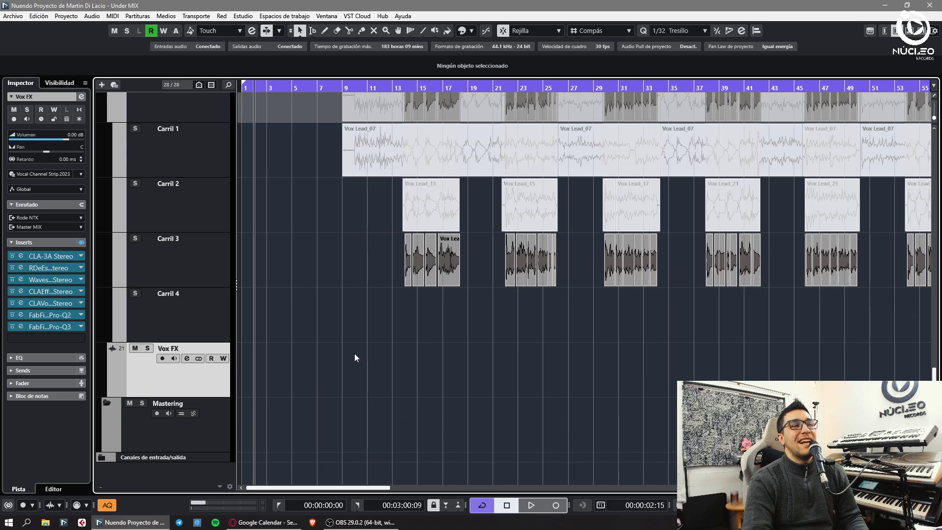
{"action": "left_click", "coordinate": [172, 307]}
{"action": "key", "text": "g"}
{"action": "key", "text": "g"}
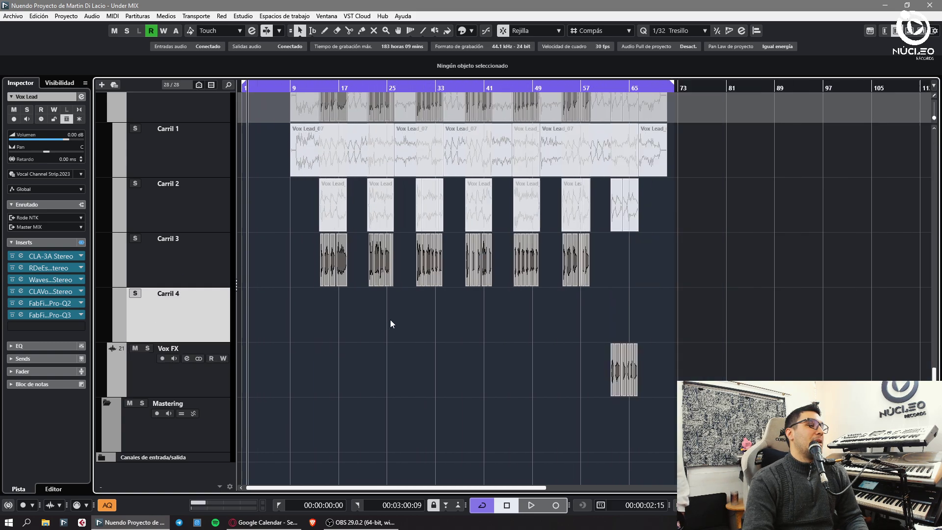
{"action": "key", "text": "g"}
{"action": "key", "text": "h"}
{"action": "key", "text": "h"}
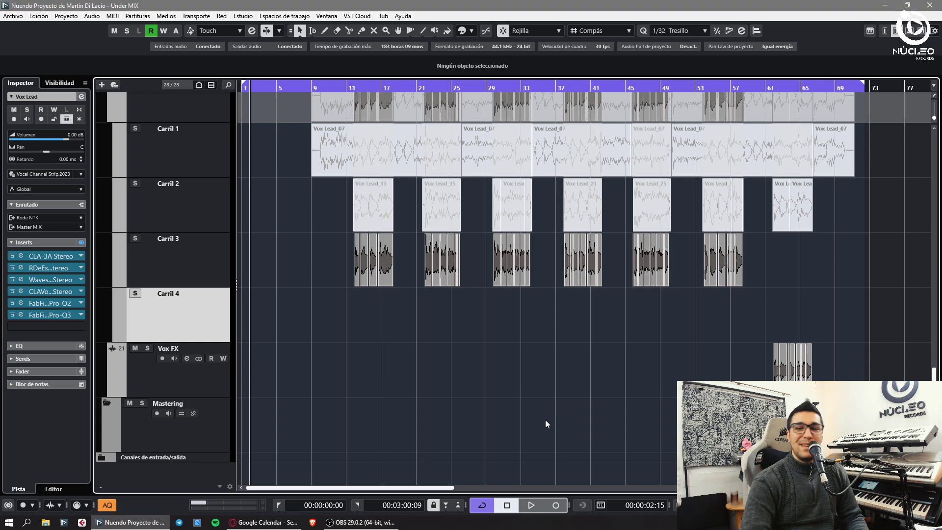
Place the playhead at bar 5, just before the first Vox Lead clips, and start playback
{"action": "key", "text": "h"}
{"action": "key", "text": "h"}
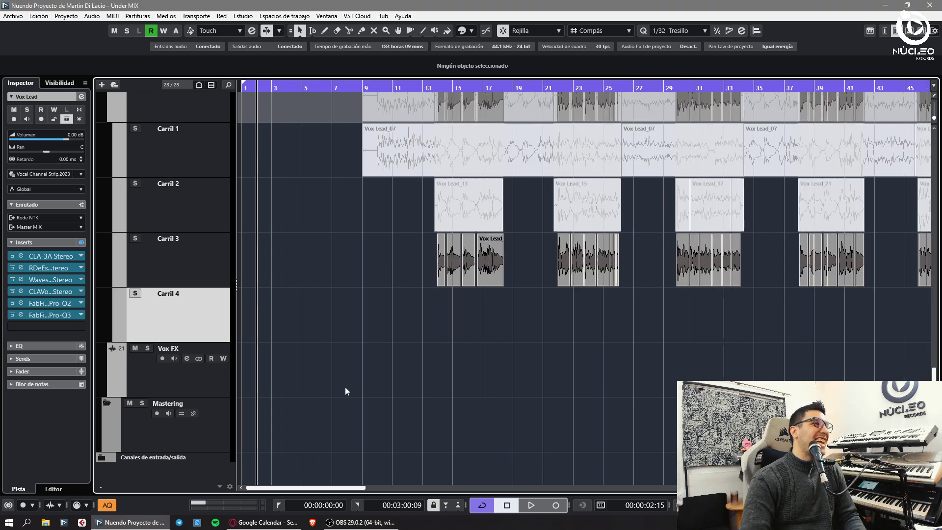
{"action": "left_click", "coordinate": [361, 88]}
{"action": "scroll", "coordinate": [379, 266], "scroll_direction": "up", "scroll_amount": 5}
{"action": "left_click", "coordinate": [302, 88]}
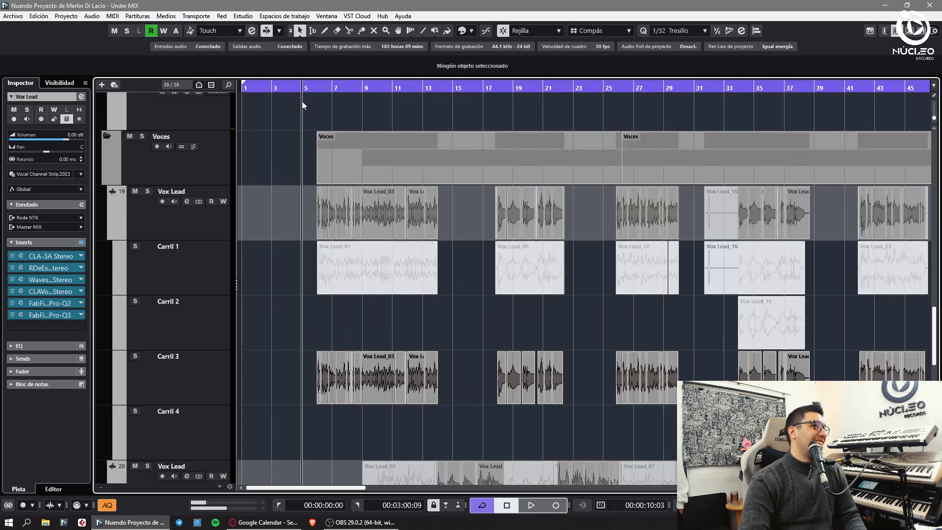
{"action": "scroll", "coordinate": [265, 289], "scroll_direction": "down", "scroll_amount": 3}
{"action": "key", "text": "space"}
{"action": "key", "text": "h"}
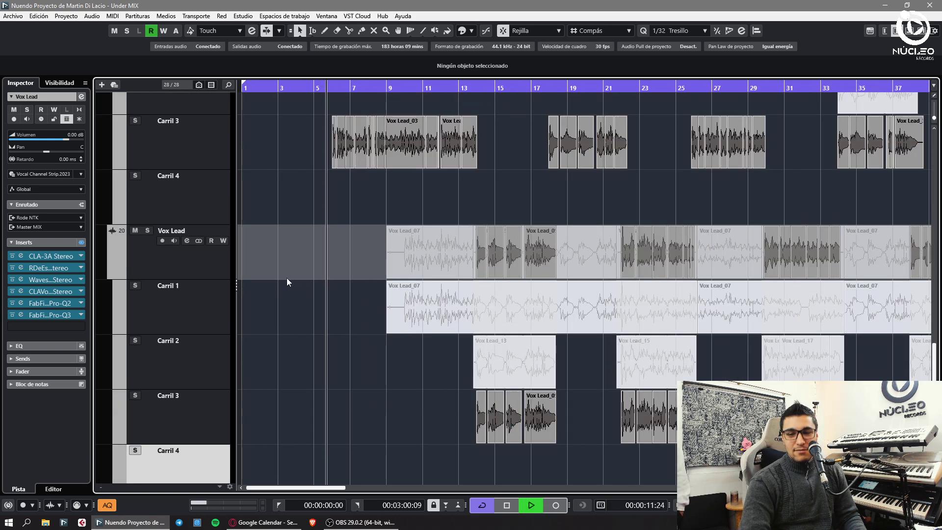
Check the channels and their levels in the mixer while the song plays, and follow the second Vox Lead track in the project
{"action": "key", "text": "F3"}
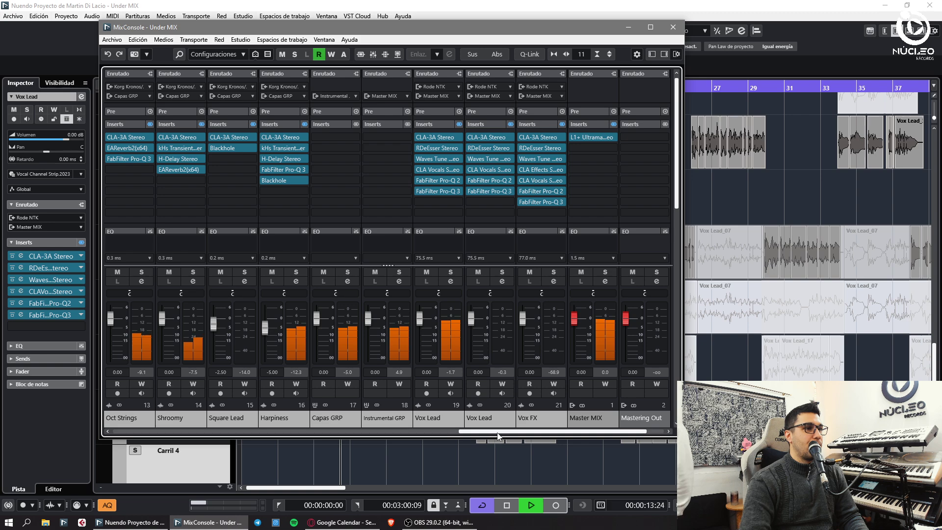
{"action": "left_click", "coordinate": [378, 422]}
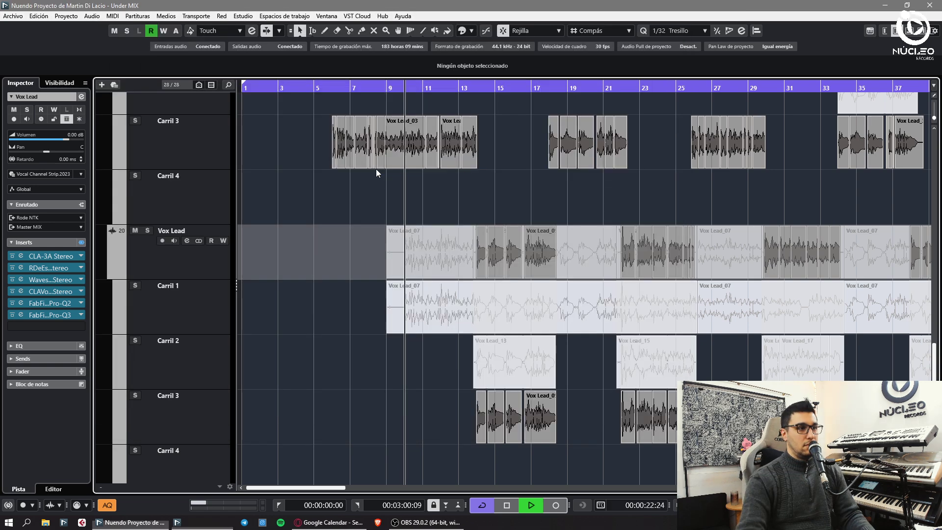
{"action": "key", "text": "F3"}
{"action": "left_click", "coordinate": [367, 413]}
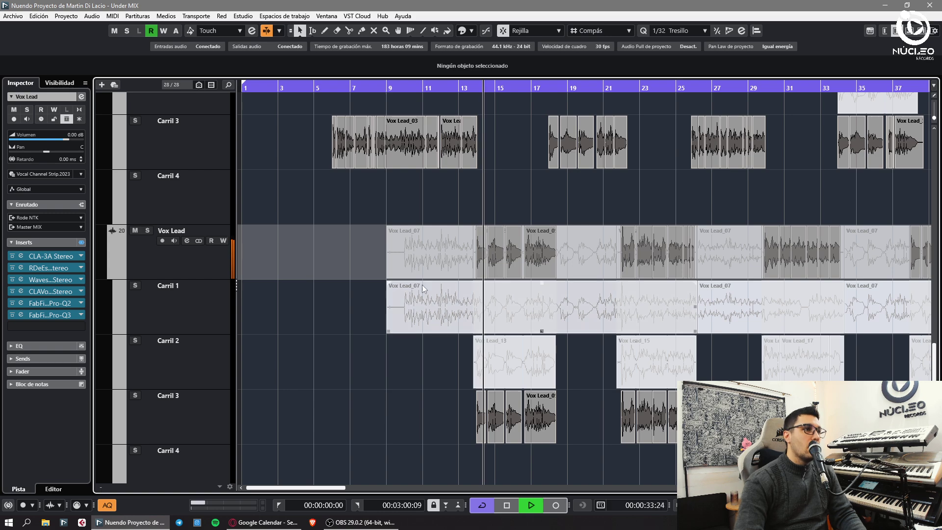
{"action": "key", "text": "g"}
{"action": "key", "text": "g"}
{"action": "key", "text": "g"}
{"action": "key", "text": "h"}
{"action": "scroll", "coordinate": [526, 297], "scroll_direction": "down", "scroll_amount": 3}
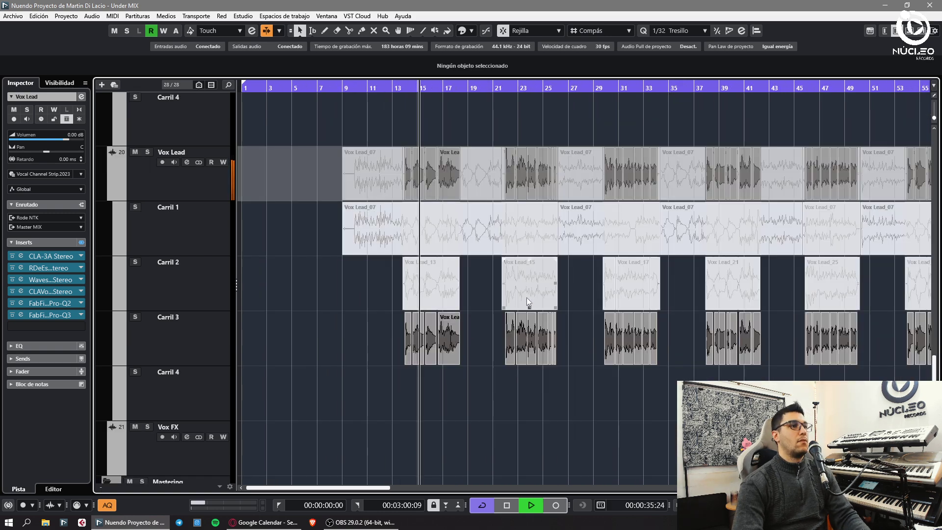
Insert MonoToStereo after FabFilter Pro-Q 3 on the Bajo mixer channel and close its plugin window
{"action": "key", "text": "F3"}
{"action": "left_click_drag", "start_coordinate": [452, 435], "coordinate": [563, 433]}
{"action": "left_click", "coordinate": [277, 159]}
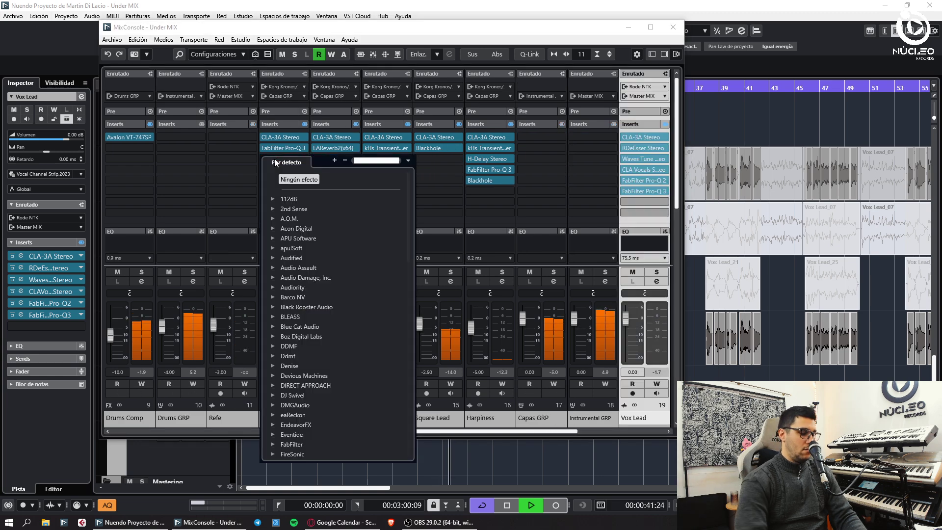
{"action": "type", "text": "monot"}
{"action": "key", "text": "Return"}
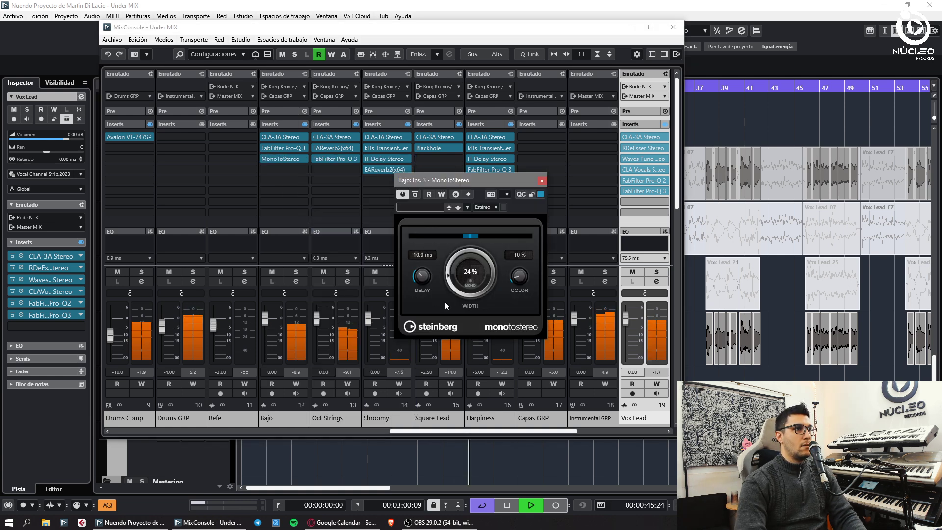
{"action": "left_click", "coordinate": [542, 181]}
In the CLA-3A of the Bajo channel, reduce Peak Reduction, set Gain to about 5.50, and close the plugin
{"action": "left_click", "coordinate": [282, 137]}
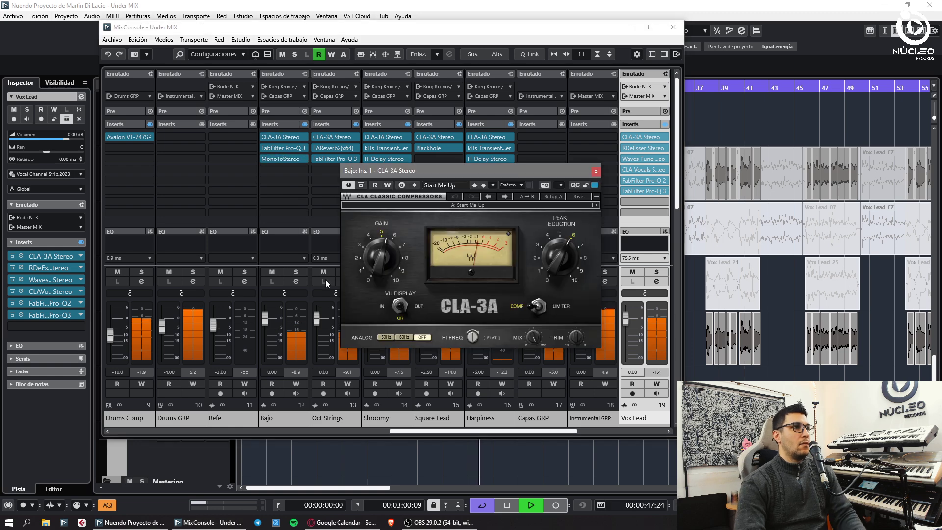
{"action": "left_click_drag", "start_coordinate": [552, 261], "coordinate": [552, 272]}
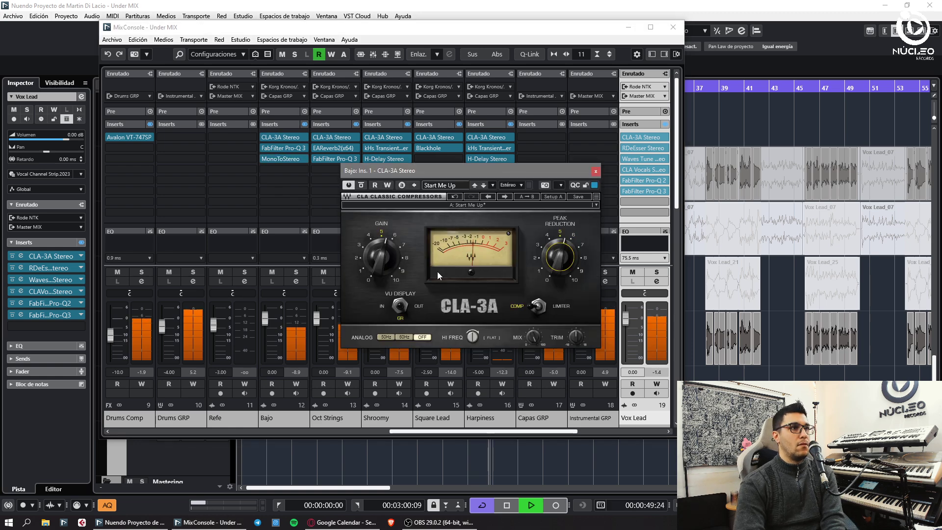
{"action": "left_click", "coordinate": [359, 225]}
{"action": "type", "text": "5.50"}
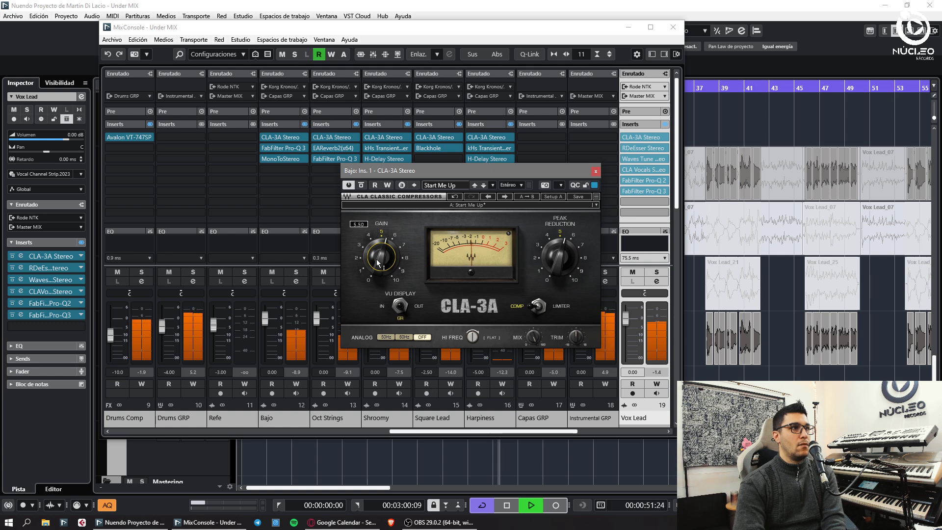
{"action": "left_click_drag", "start_coordinate": [377, 261], "coordinate": [377, 256]}
{"action": "left_click", "coordinate": [596, 171]}
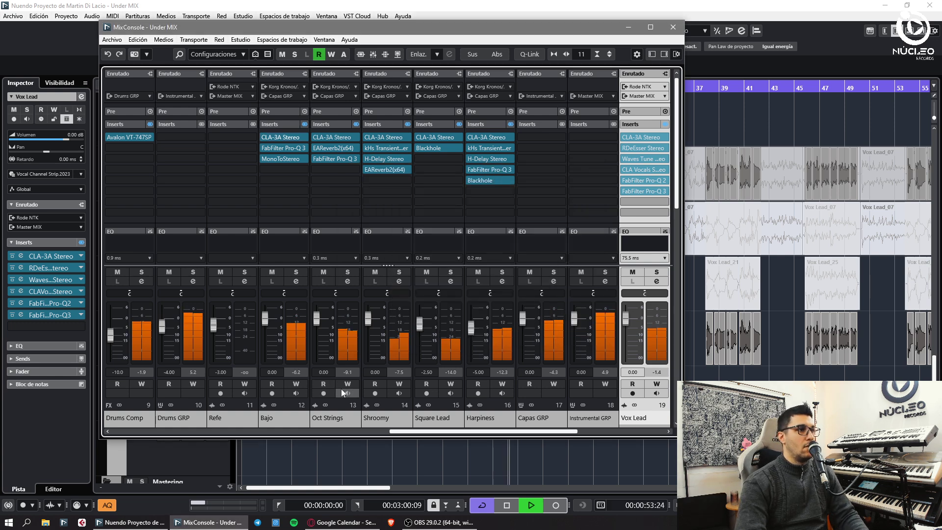
Set the Oct Strings channel level to 1.00 dB and the Bajo channel level to -1.00 dB
{"action": "left_click", "coordinate": [330, 425]}
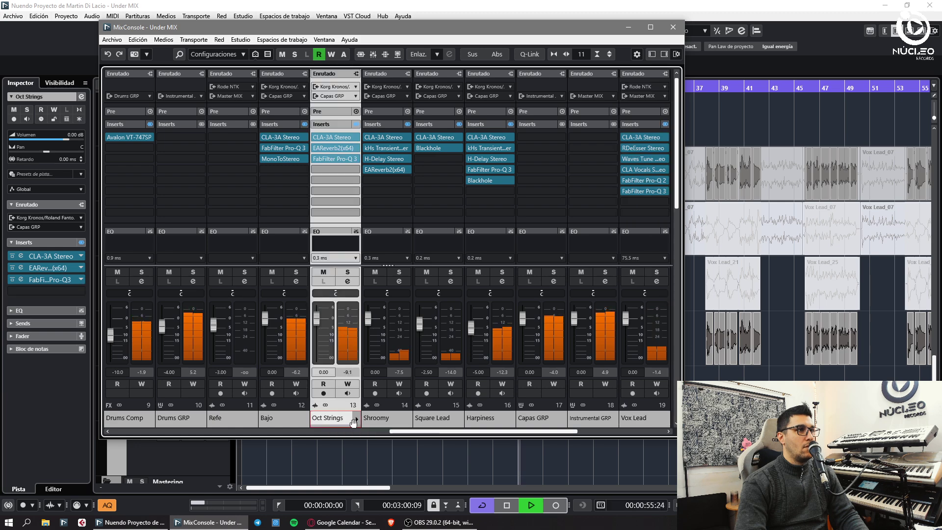
{"action": "double_click", "coordinate": [318, 371]}
{"action": "type", "text": "2"}
{"action": "key", "text": "Return"}
{"action": "key", "text": "Return"}
{"action": "double_click", "coordinate": [271, 372]}
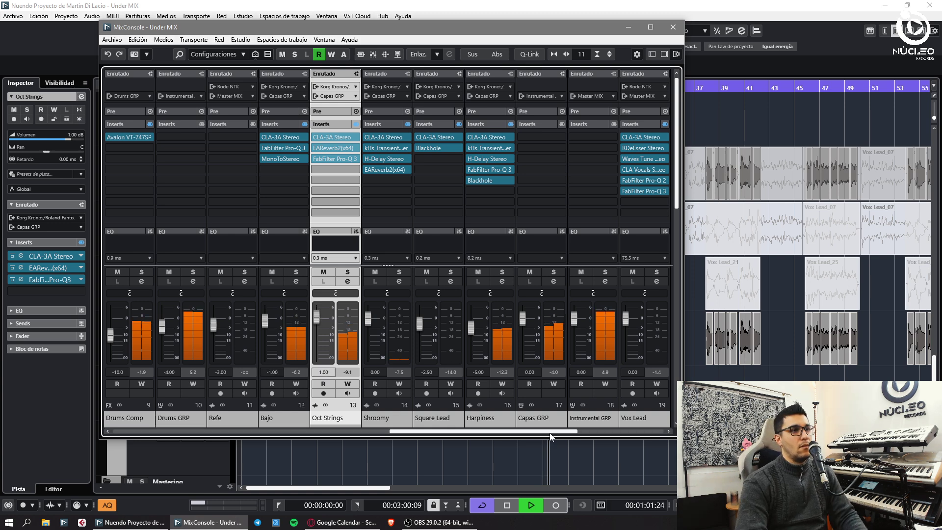
Set the Shroomy channel level to 2.00 dB, and set the Gain of its CLA-3A insert to 6.00
{"action": "left_click_drag", "start_coordinate": [547, 432], "coordinate": [581, 431]}
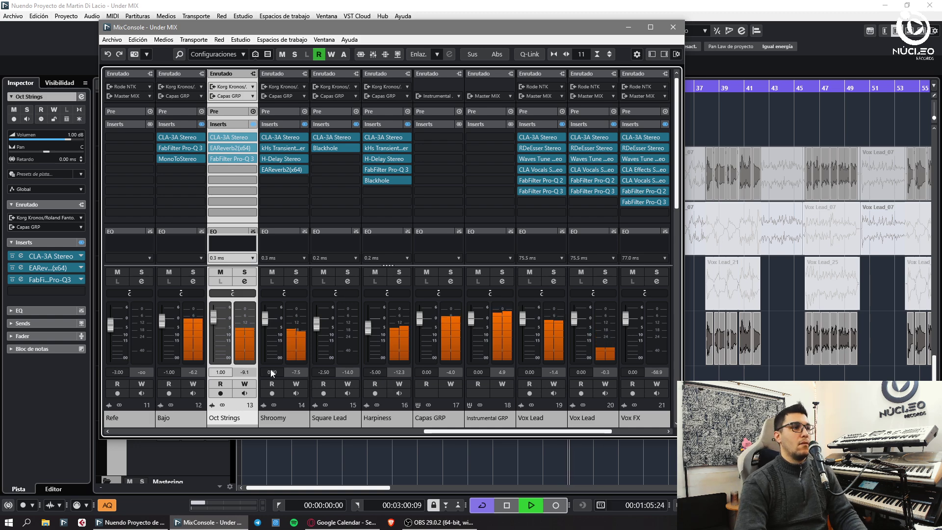
{"action": "type", "text": "2"}
{"action": "key", "text": "Return"}
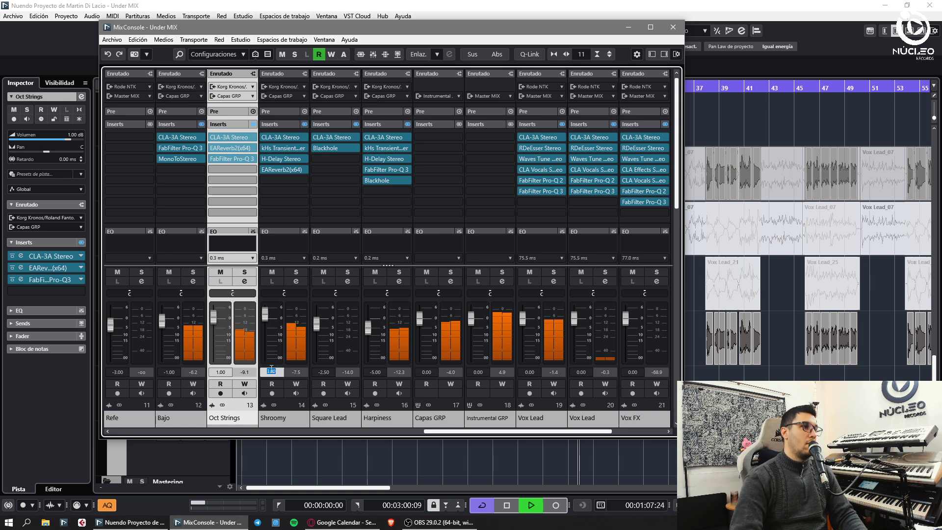
{"action": "left_click", "coordinate": [271, 373]}
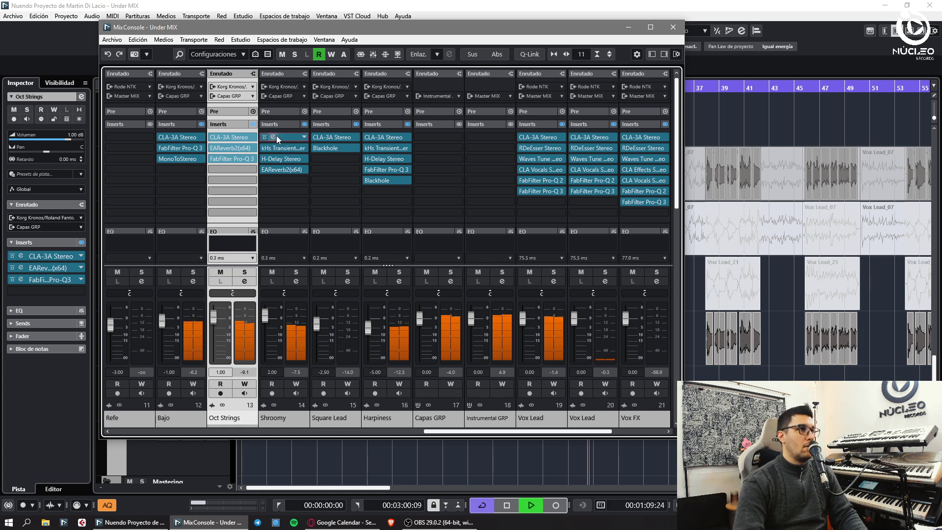
{"action": "left_click", "coordinate": [276, 137]}
{"action": "type", "text": "6"}
{"action": "key", "text": "Return"}
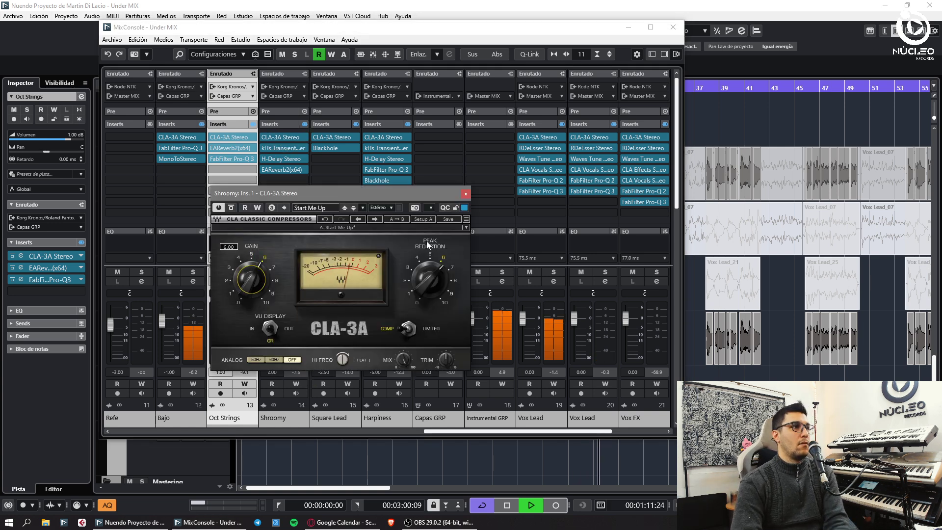
{"action": "left_click", "coordinate": [466, 194]}
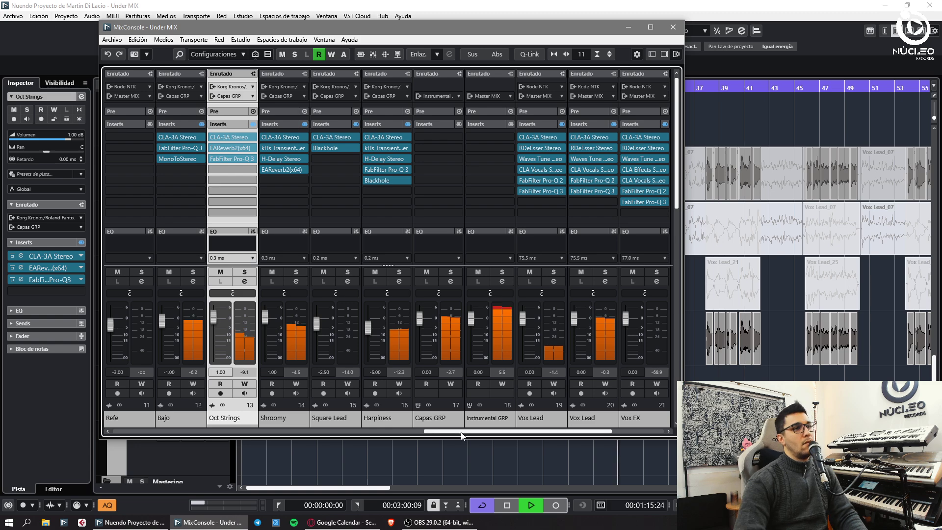
Return from the mixer to the project, select the second Vox Lead track, and review its clips during playback
{"action": "left_click_drag", "start_coordinate": [508, 432], "coordinate": [563, 437]}
{"action": "key", "text": "F3"}
{"action": "scroll", "coordinate": [502, 414], "scroll_direction": "down", "scroll_amount": 3}
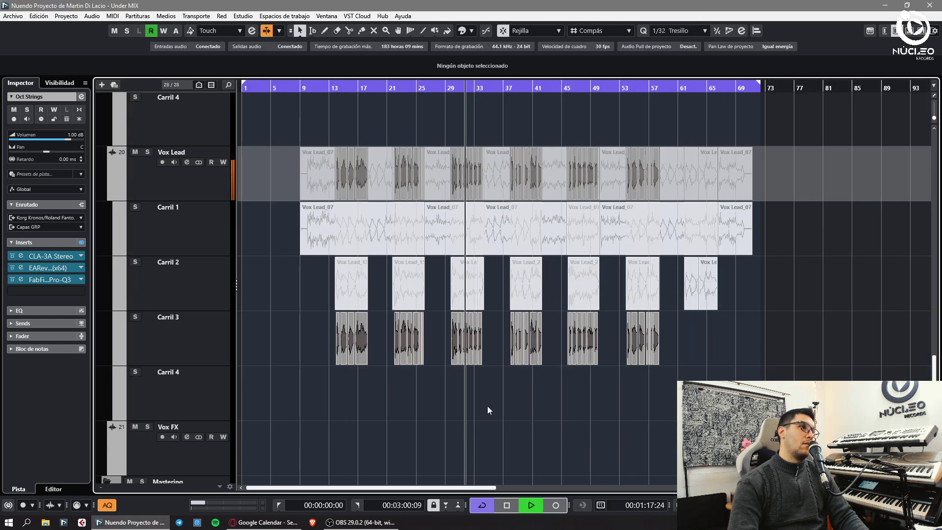
{"action": "scroll", "coordinate": [487, 406], "scroll_direction": "up", "scroll_amount": 4}
{"action": "left_click", "coordinate": [175, 391]}
{"action": "scroll", "coordinate": [344, 371], "scroll_direction": "down", "scroll_amount": 3}
{"action": "scroll", "coordinate": [387, 358], "scroll_direction": "up", "scroll_amount": 4}
{"action": "scroll", "coordinate": [462, 365], "scroll_direction": "down", "scroll_amount": 3}
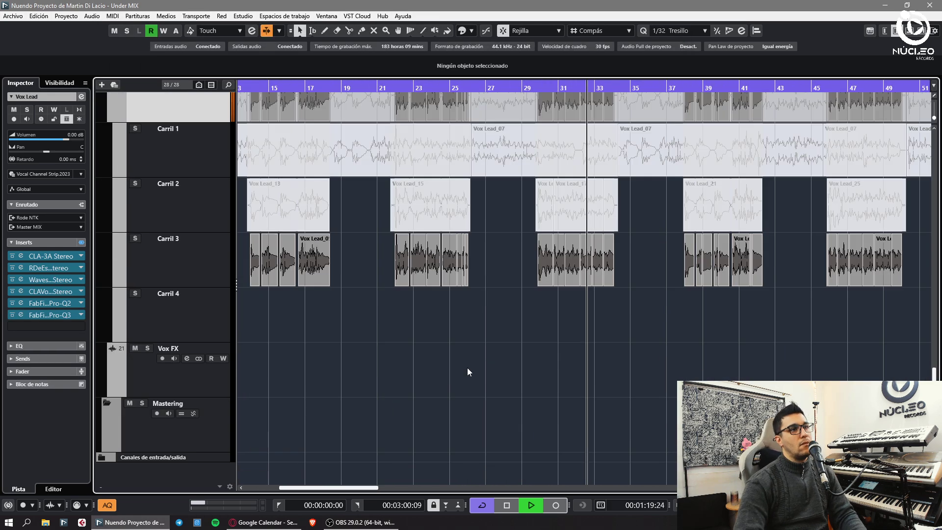
{"action": "scroll", "coordinate": [562, 340], "scroll_direction": "up", "scroll_amount": 1}
{"action": "scroll", "coordinate": [562, 343], "scroll_direction": "down", "scroll_amount": 3}
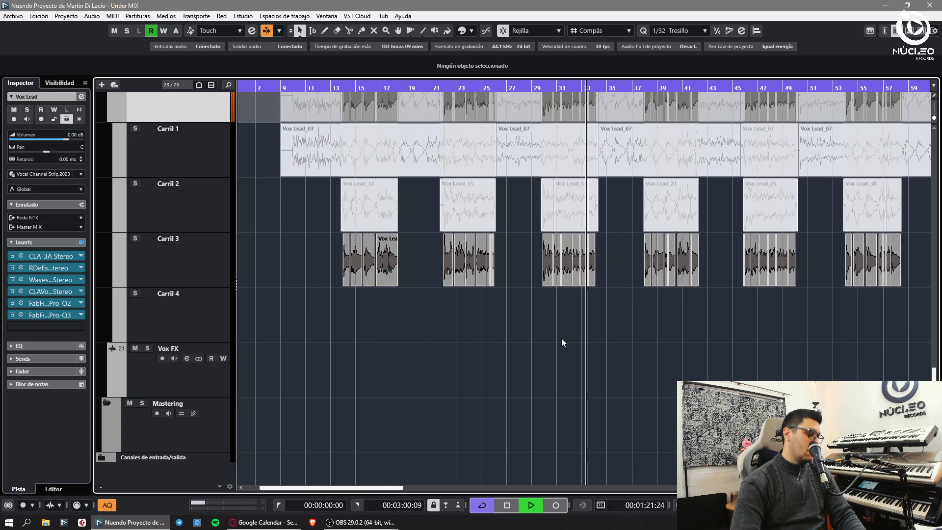
{"action": "scroll", "coordinate": [562, 340], "scroll_direction": "down", "scroll_amount": 1}
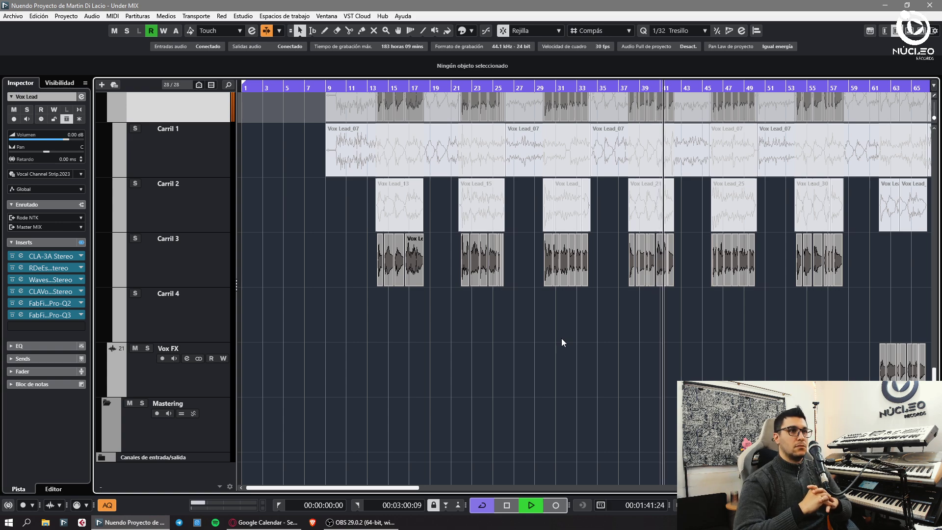
Examine the second Vox Lead track's clips around bars 40 to 42 up close while the song plays
{"action": "key", "text": "h"}
{"action": "key", "text": "h"}
{"action": "key", "text": "h"}
{"action": "key", "text": "h"}
{"action": "key", "text": "h"}
{"action": "key", "text": "h"}
{"action": "key", "text": "h"}
{"action": "key", "text": "h"}
{"action": "key", "text": "h"}
{"action": "key", "text": "h"}
{"action": "key", "text": "h"}
{"action": "key", "text": "h"}
{"action": "key", "text": "h"}
{"action": "key", "text": "h"}
{"action": "key", "text": "h"}
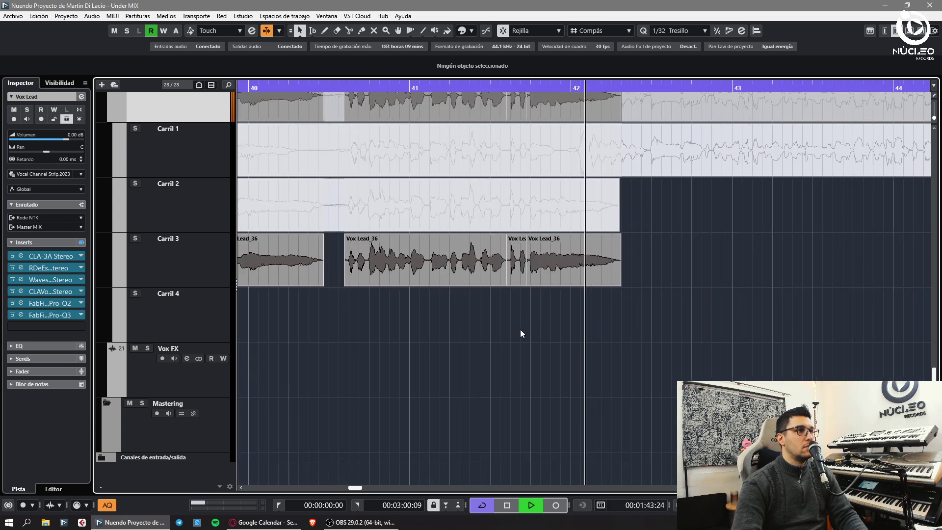
{"action": "key", "text": "g"}
{"action": "key", "text": "g"}
{"action": "key", "text": "g"}
{"action": "key", "text": "g"}
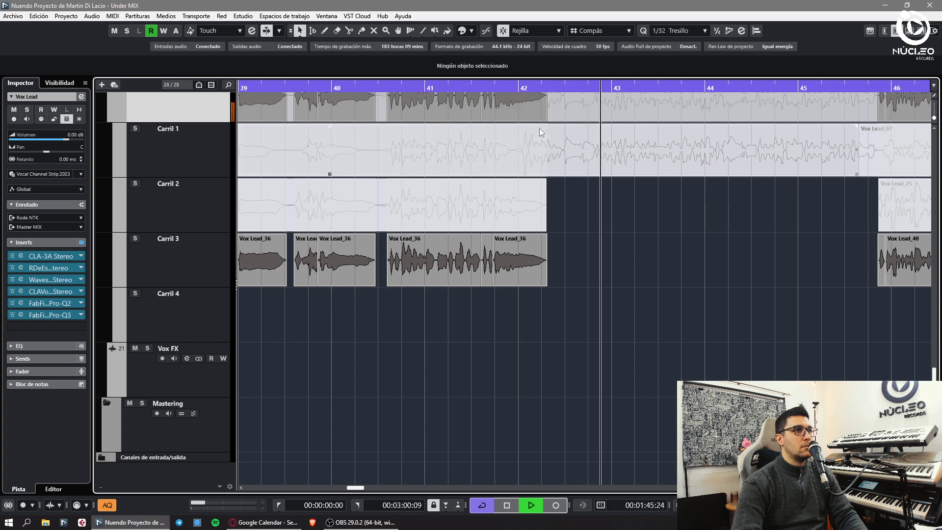
{"action": "key", "text": "g"}
Open Waves Tune on the first Vox Lead track, replay from just before bar 42 to check the pitch, and close the plugin
{"action": "left_click", "coordinate": [163, 372]}
{"action": "left_click", "coordinate": [174, 216]}
{"action": "scroll", "coordinate": [187, 245], "scroll_direction": "up", "scroll_amount": 4}
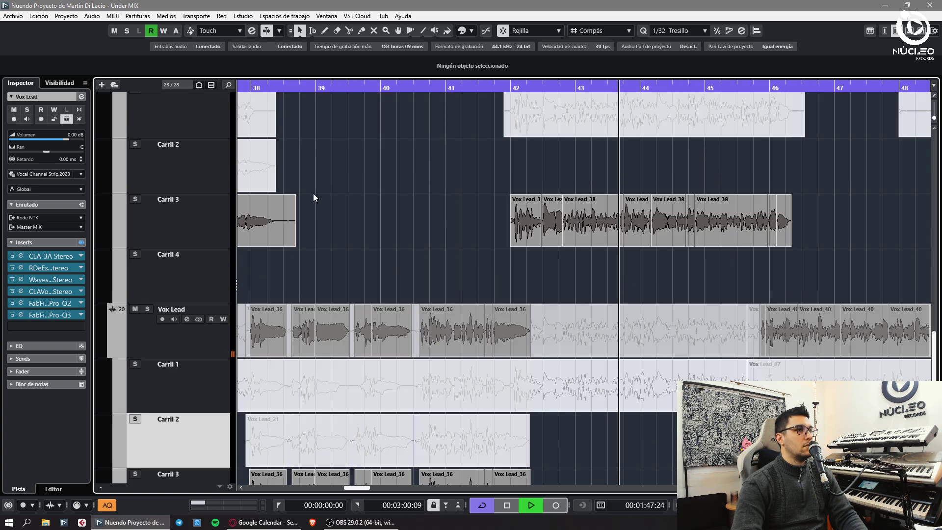
{"action": "left_click", "coordinate": [187, 226]}
{"action": "left_click", "coordinate": [22, 279]}
{"action": "left_click_drag", "start_coordinate": [450, 12], "coordinate": [443, 194]}
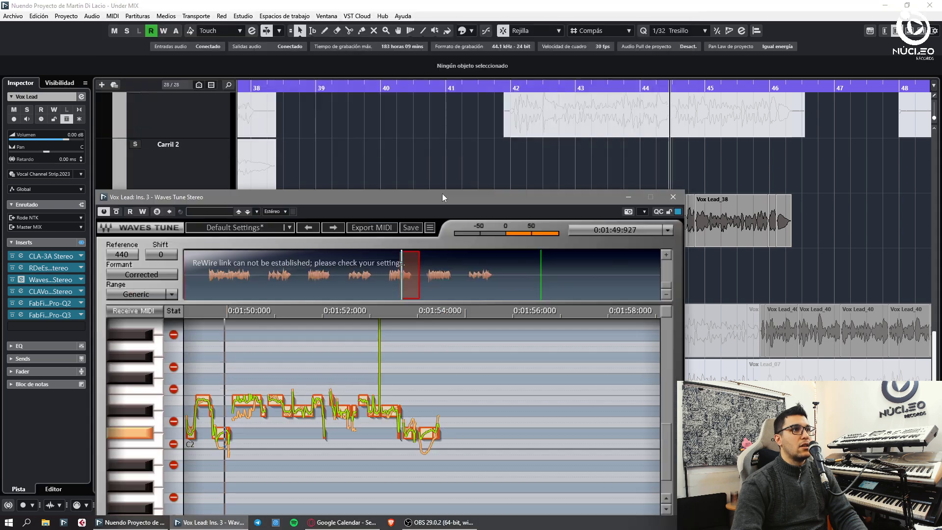
{"action": "left_click", "coordinate": [493, 88]}
{"action": "left_click", "coordinate": [212, 523]}
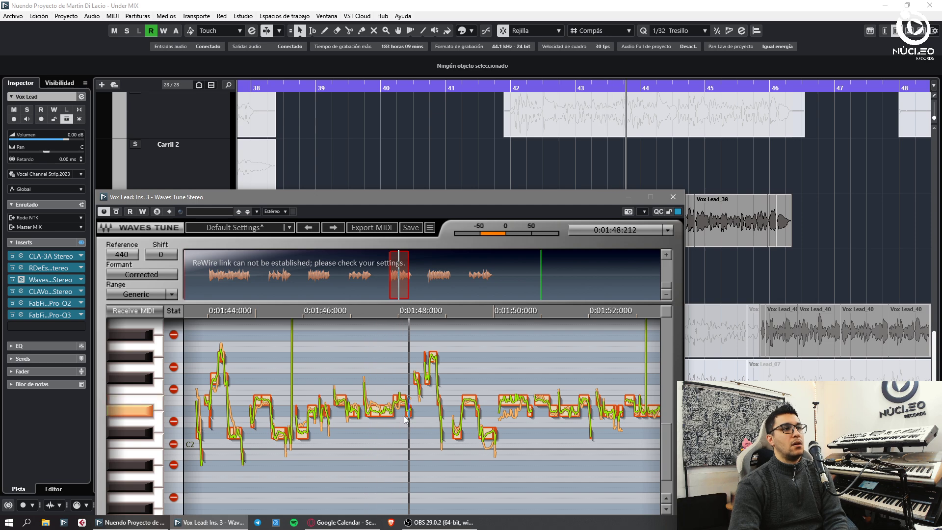
{"action": "left_click", "coordinate": [673, 197]}
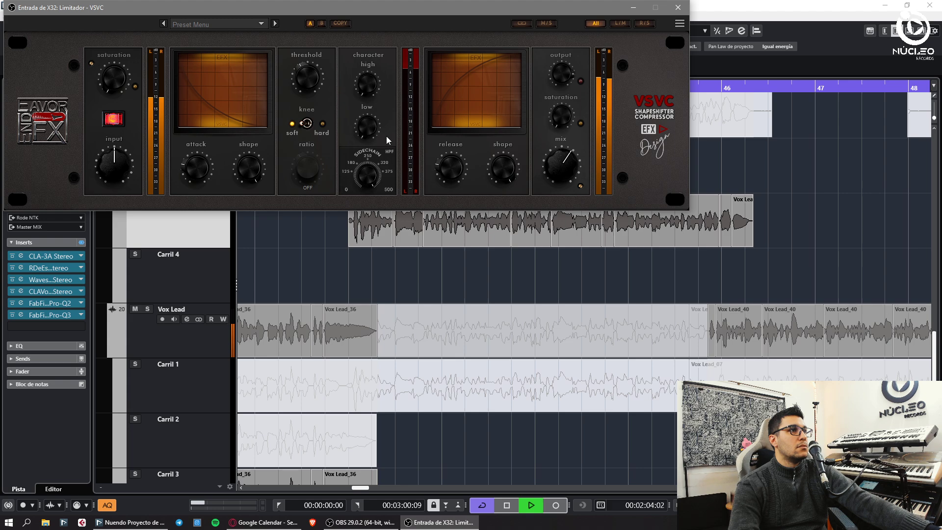
In the VSVC compressor of the X32 input, lower Mix to its centre position, readjust Output, and close the plugin
{"action": "left_click_drag", "start_coordinate": [561, 172], "coordinate": [560, 188]}
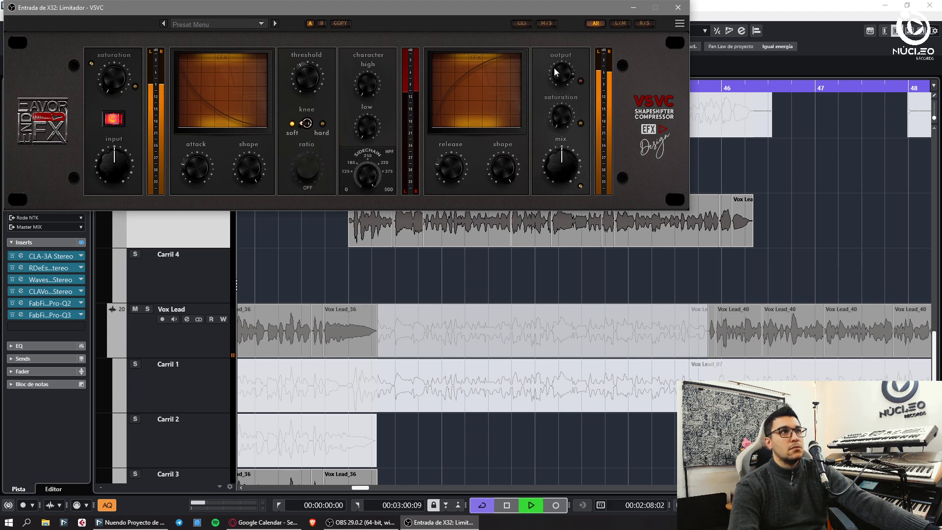
{"action": "mouse_move", "coordinate": [555, 72]}
{"action": "left_mouse_down"}
{"action": "mouse_move", "coordinate": [565, 99]}
{"action": "mouse_move", "coordinate": [564, 75]}
{"action": "left_mouse_up"}
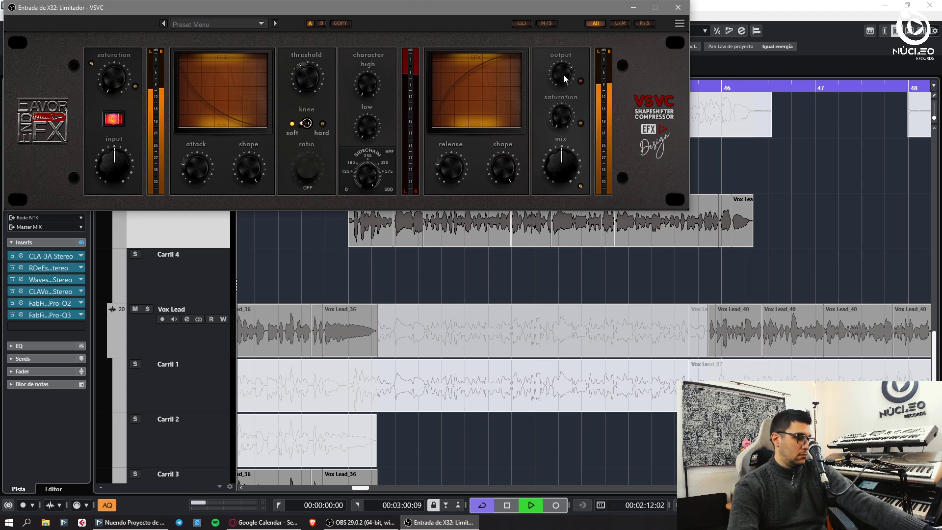
{"action": "left_click", "coordinate": [680, 9]}
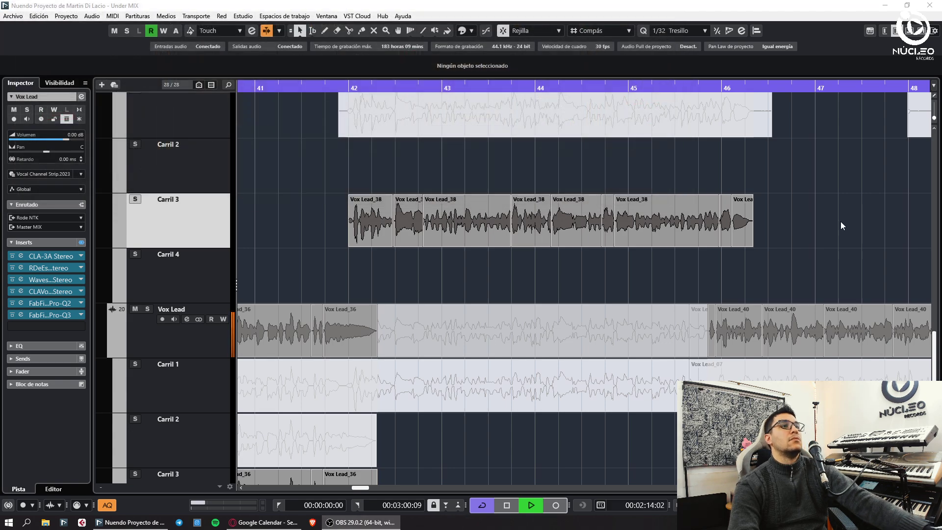
Follow the playback through the second Vox Lead track's clips around bar 56 toward the Vox FX clips
{"action": "left_click", "coordinate": [814, 293]}
{"action": "scroll", "coordinate": [736, 282], "scroll_direction": "down", "scroll_amount": 5}
{"action": "key", "text": "h"}
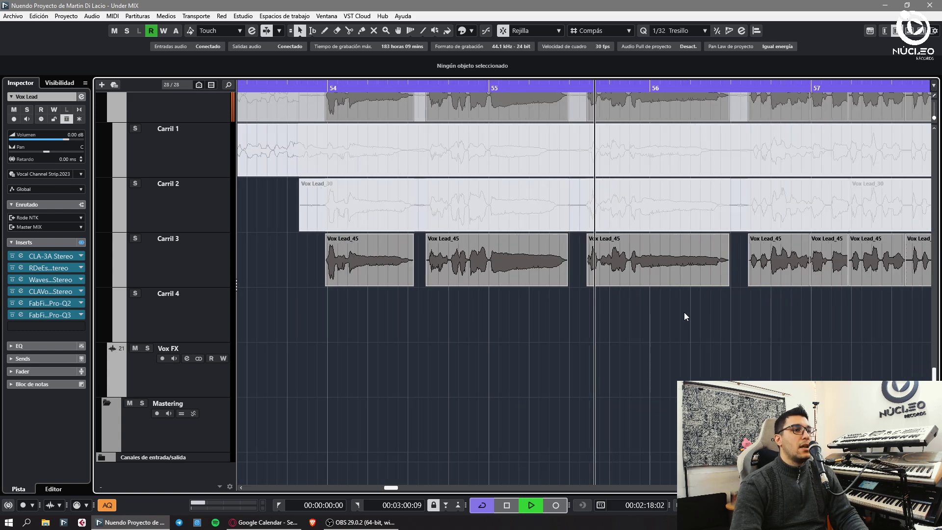
{"action": "key", "text": "g"}
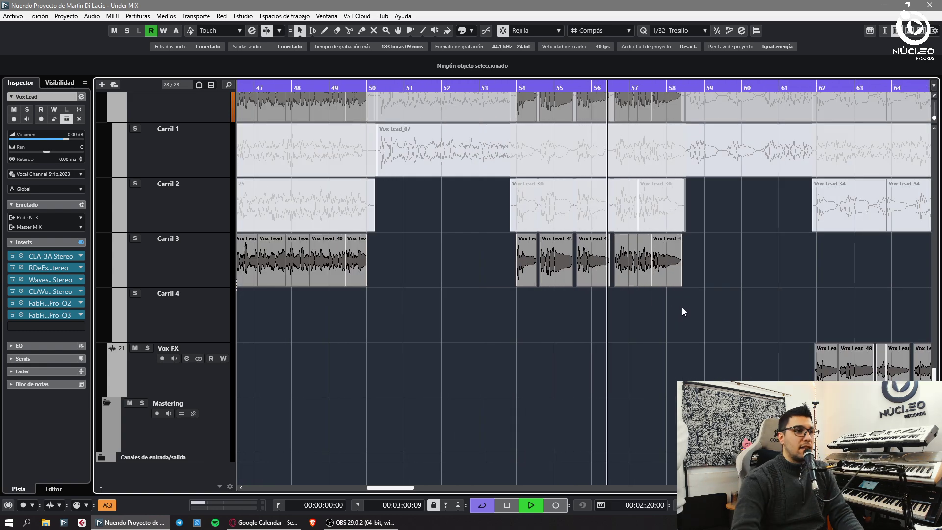
Follow the playback from bar 57 past bar 62 and listen to the Vox FX clips in the mix
{"action": "key", "text": "g"}
{"action": "key", "text": "g"}
{"action": "key", "text": "g"}
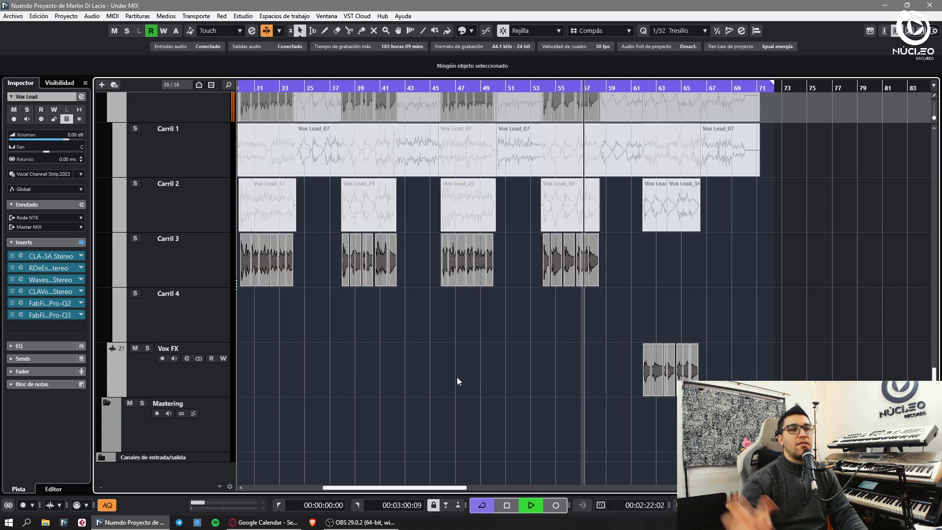
{"action": "key", "text": "g"}
{"action": "key", "text": "g"}
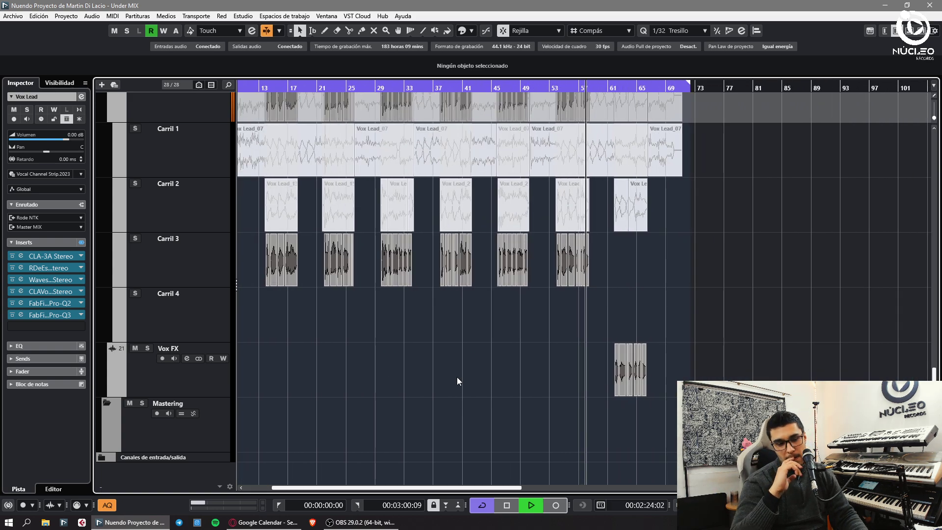
{"action": "key", "text": "h"}
{"action": "key", "text": "h"}
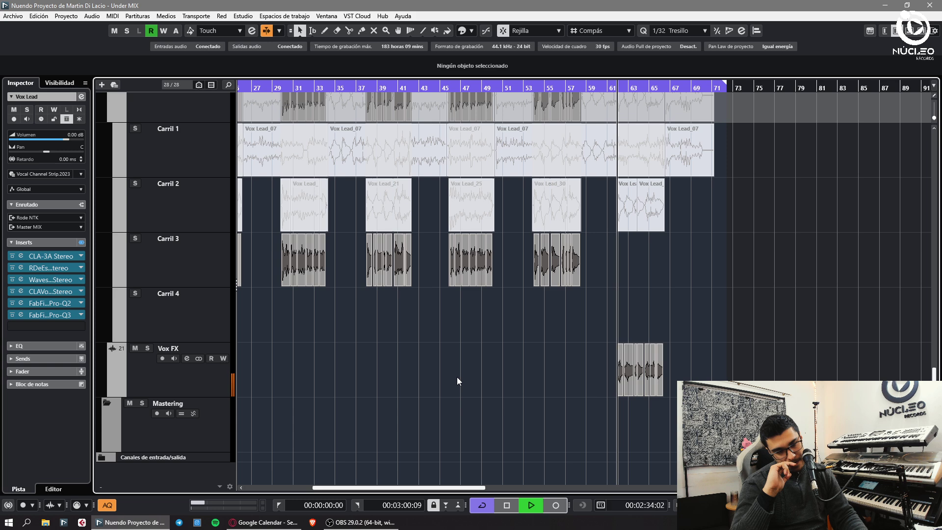
{"action": "key", "text": "h"}
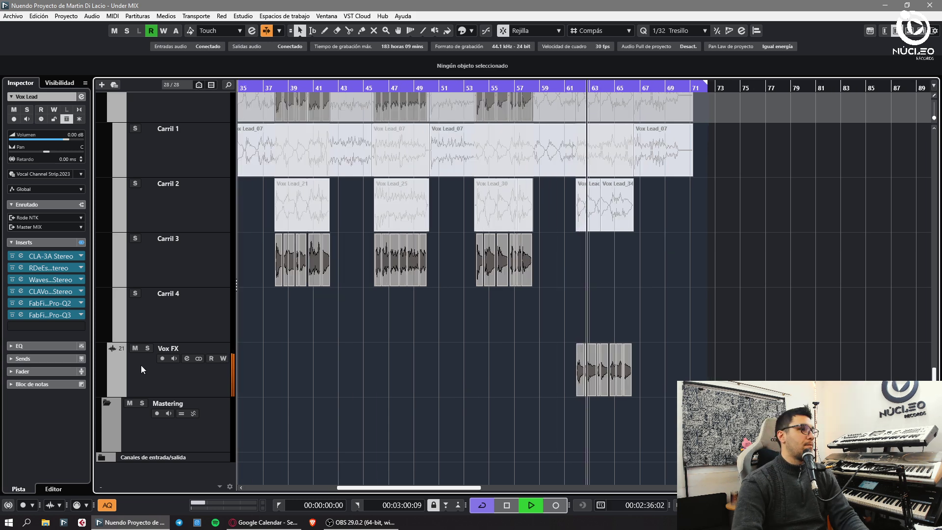
Set the volume of the Vox FX track to -6.00 dB
{"action": "left_click", "coordinate": [141, 365]}
{"action": "left_click_drag", "start_coordinate": [72, 132], "coordinate": [75, 166]}
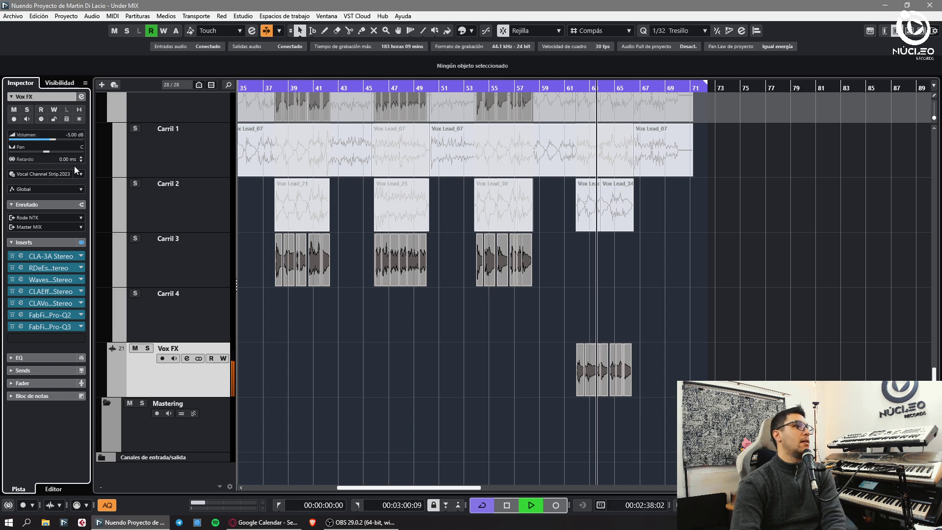
{"action": "double_click", "coordinate": [72, 135]}
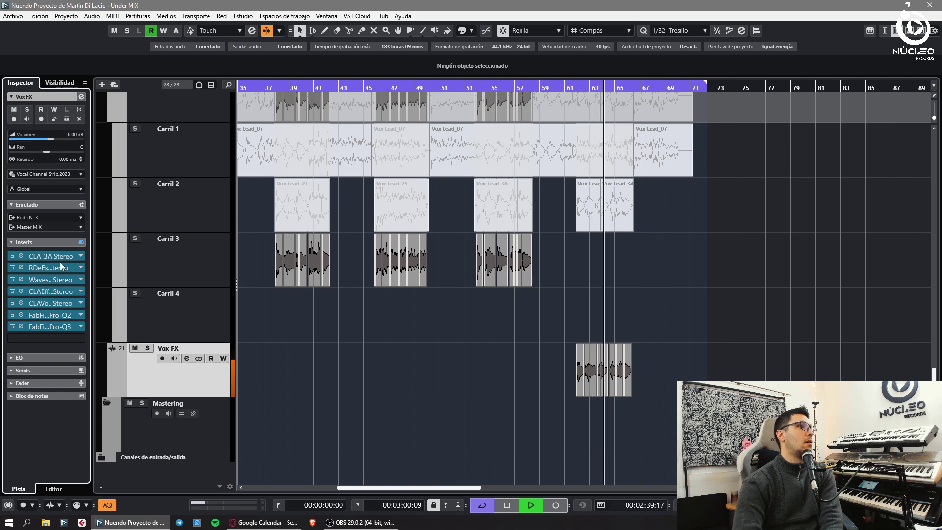
In the Vox FX track's FabFilter Pro-Q 3, set band 3 to 2612.6 Hz, Q 2.144 and dynamic range -5.56 dB, and close the plugin
{"action": "left_click", "coordinate": [21, 327]}
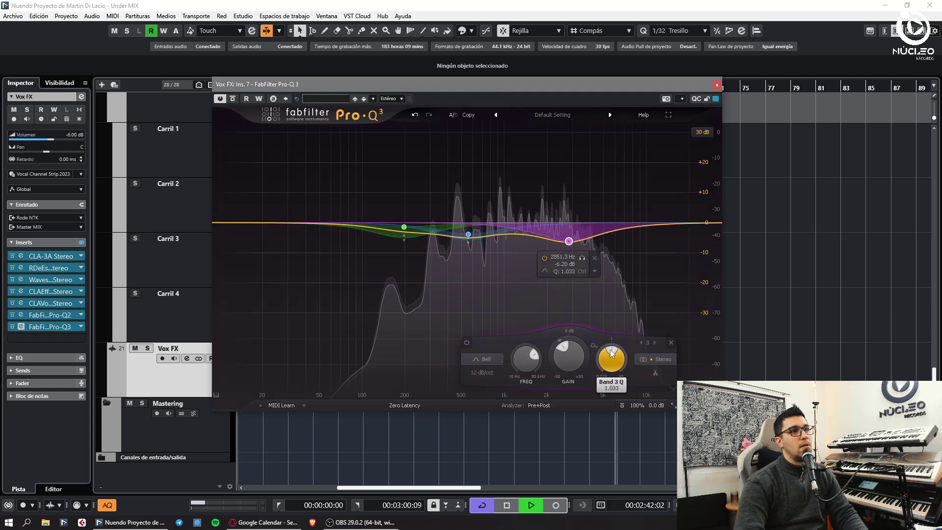
{"action": "left_click_drag", "start_coordinate": [610, 350], "coordinate": [615, 351]}
{"action": "left_click_drag", "start_coordinate": [581, 259], "coordinate": [577, 258]}
{"action": "scroll", "coordinate": [559, 345], "scroll_direction": "down", "scroll_amount": 5}
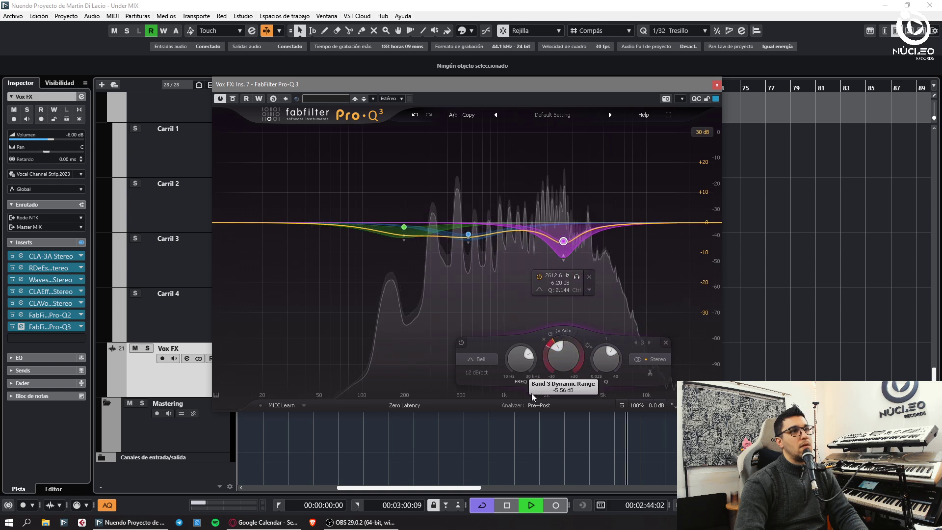
{"action": "left_click", "coordinate": [717, 86]}
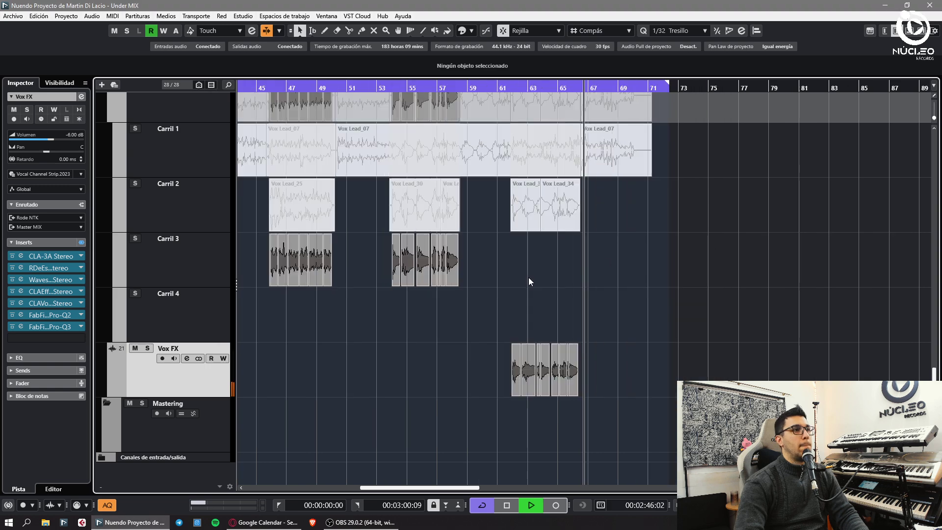
Listen to the final vocal clips around bars 66 to 67 up close and stop the playback
{"action": "key", "text": "h"}
{"action": "key", "text": "h"}
{"action": "key", "text": "h"}
{"action": "key", "text": "h"}
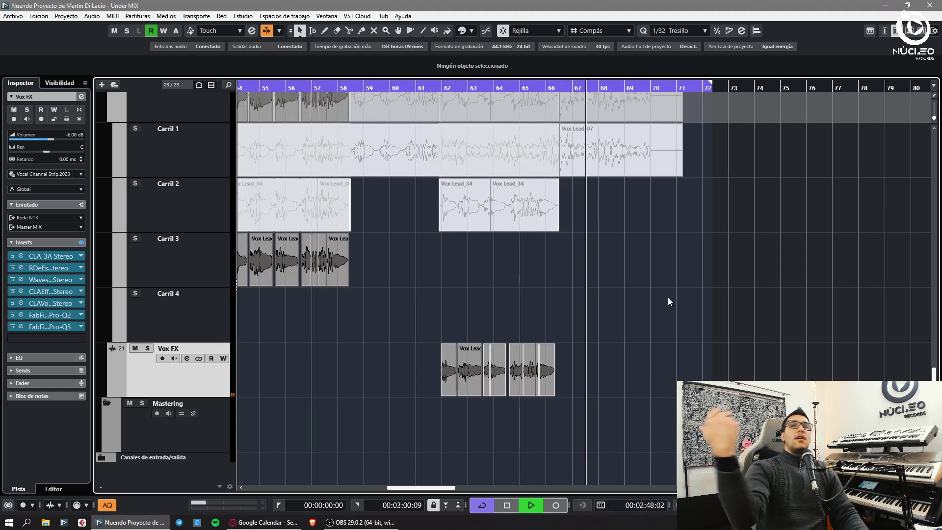
{"action": "right_click", "coordinate": [668, 297]}
{"action": "key", "text": "space"}
{"action": "key", "text": "g"}
{"action": "key", "text": "g"}
{"action": "key", "text": "g"}
{"action": "key", "text": "g"}
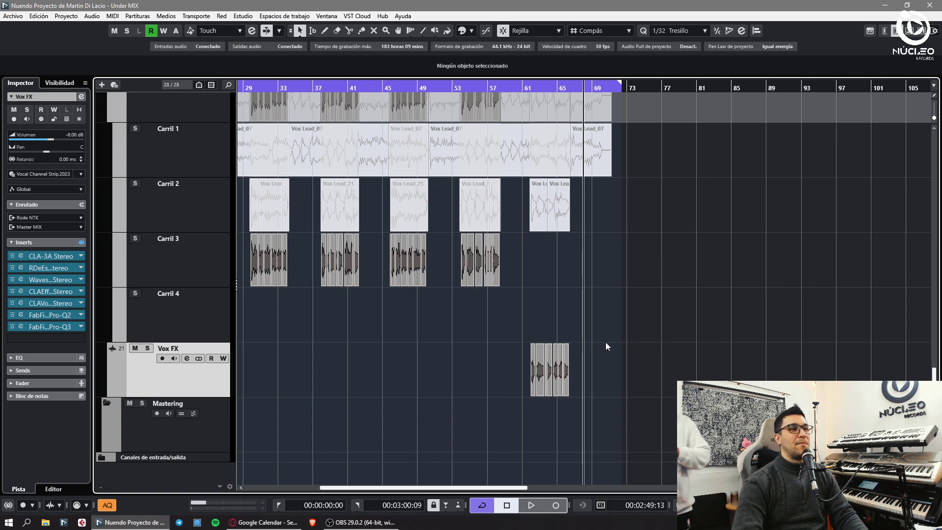
Return to the project start, replay the song from about bar 37 and look over both Vox Lead tracks' clips
{"action": "key", "text": "Home"}
{"action": "key", "text": "g"}
{"action": "key", "text": "g"}
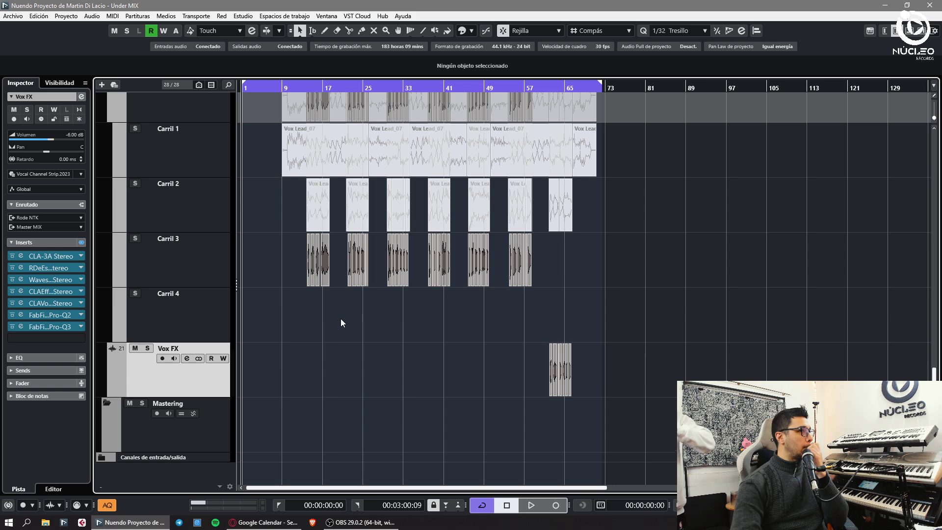
{"action": "left_click", "coordinate": [428, 87]}
{"action": "key", "text": "space"}
{"action": "key", "text": "h"}
{"action": "key", "text": "h"}
{"action": "key", "text": "h"}
{"action": "key", "text": "h"}
{"action": "key", "text": "h"}
{"action": "key", "text": "h"}
{"action": "scroll", "coordinate": [484, 321], "scroll_direction": "up", "scroll_amount": 2}
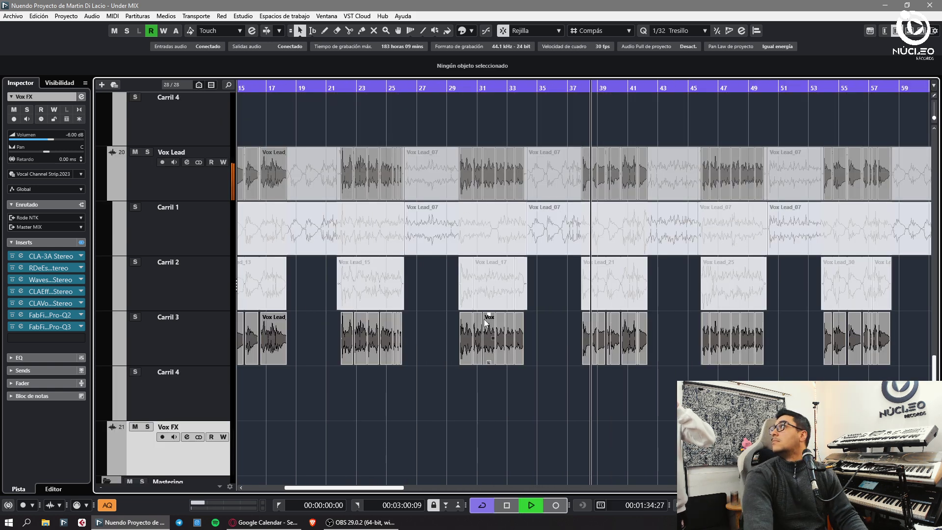
{"action": "key", "text": "g"}
{"action": "scroll", "coordinate": [534, 324], "scroll_direction": "up", "scroll_amount": 3}
Check the vocal, group and master channel levels in the MixConsole during playback, return to the project and stop
{"action": "key", "text": "F3"}
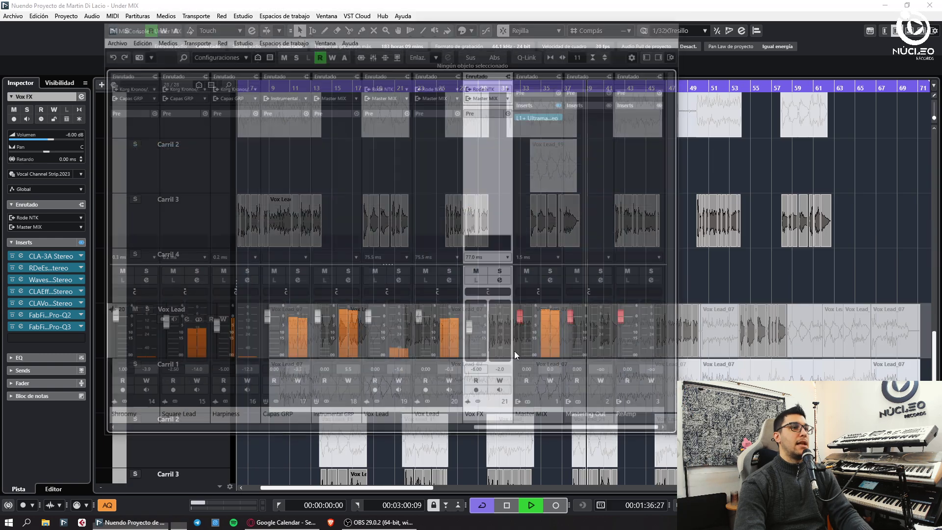
{"action": "mouse_move", "coordinate": [492, 432]}
{"action": "left_mouse_down"}
{"action": "mouse_move", "coordinate": [439, 440]}
{"action": "mouse_move", "coordinate": [488, 436]}
{"action": "left_mouse_up"}
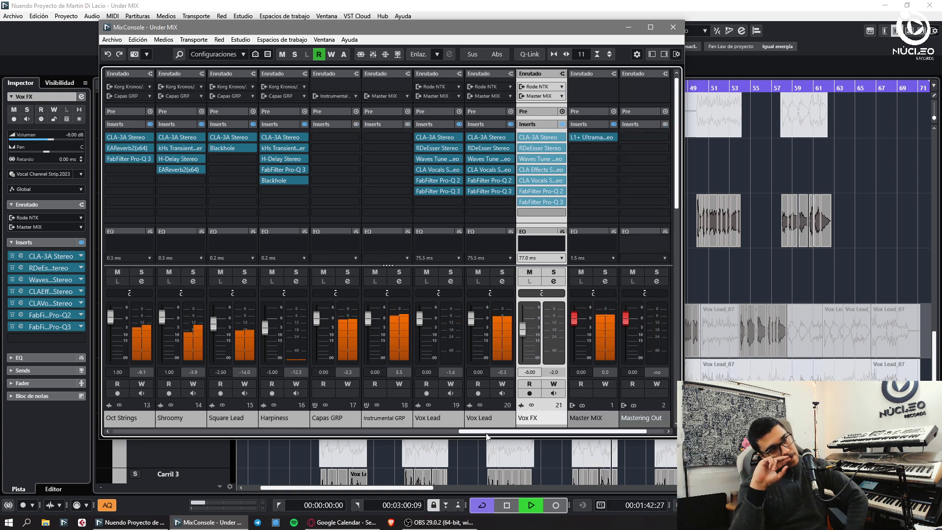
{"action": "left_click", "coordinate": [724, 289]}
{"action": "key", "text": "space"}
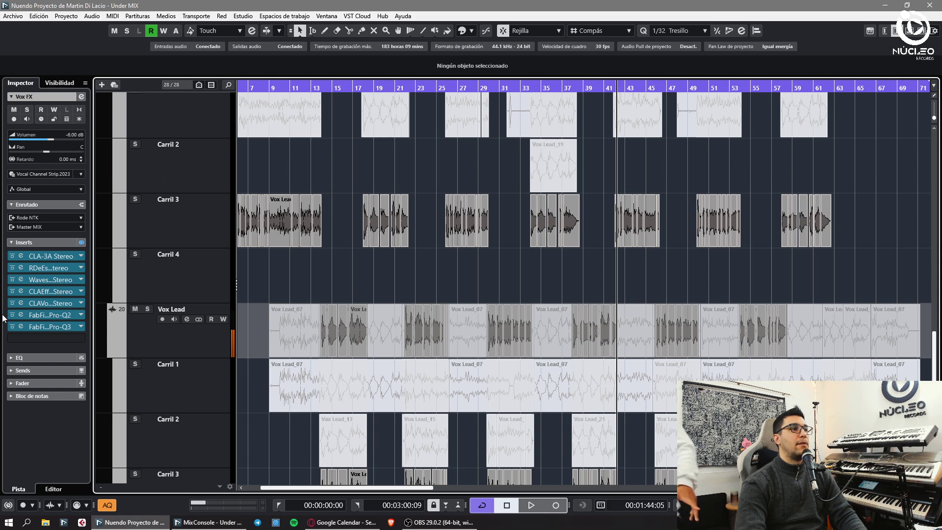
Solo the vocal tracks and replay them from before bar 29, following the clips up close to around bar 34
{"action": "scroll", "coordinate": [146, 213], "scroll_direction": "up", "scroll_amount": 7}
{"action": "left_click", "coordinate": [142, 372]}
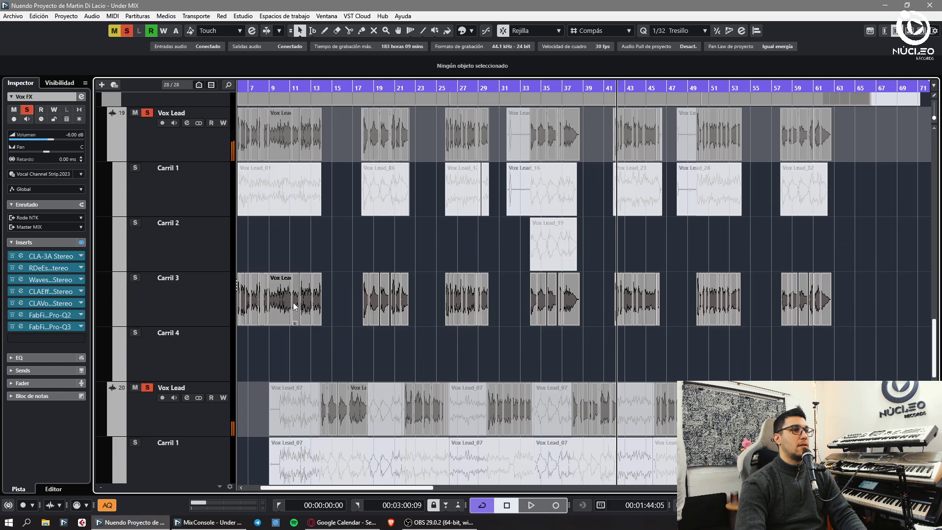
{"action": "key", "text": "KP_Subtract"}
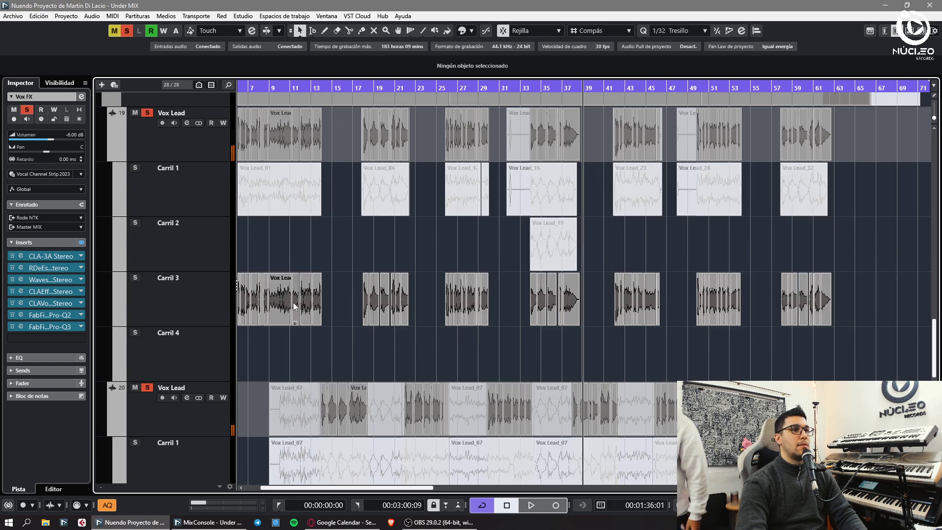
{"action": "key", "text": "space"}
{"action": "scroll", "coordinate": [488, 357], "scroll_direction": "down", "scroll_amount": 3}
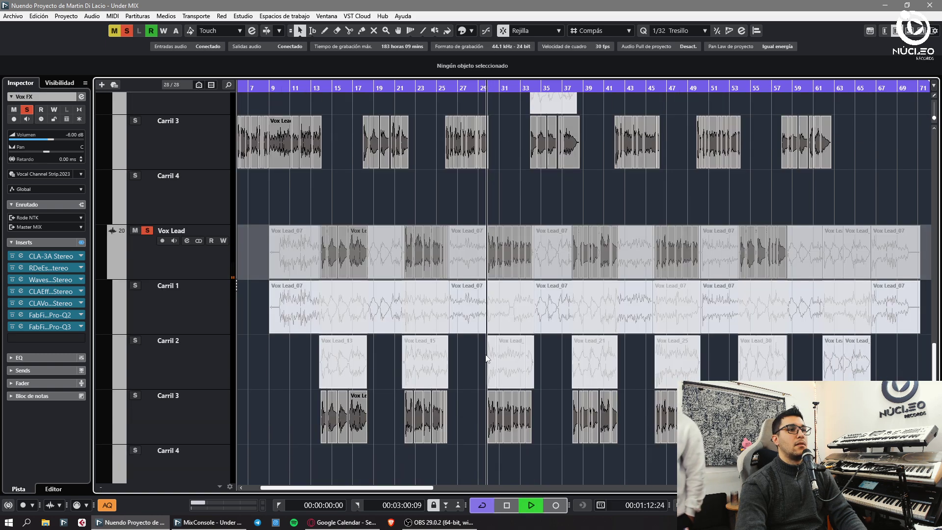
{"action": "key", "text": "h"}
{"action": "key", "text": "h"}
{"action": "key", "text": "h"}
{"action": "key", "text": "h"}
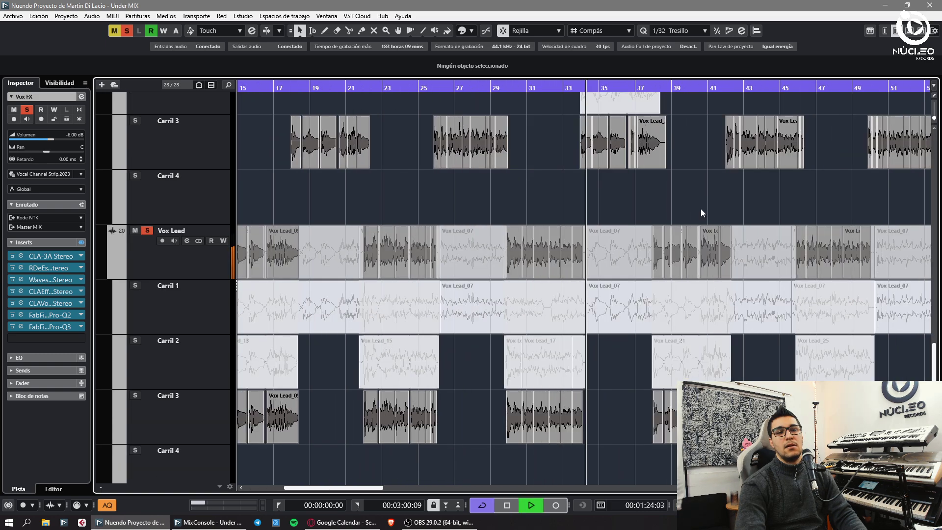
Select the Carril 3 clips of both Vox Lead tracks and give them a fade-in of 0. 0. 0. 35
{"action": "scroll", "coordinate": [670, 251], "scroll_direction": "down", "scroll_amount": 3}
{"action": "key", "text": "g"}
{"action": "key", "text": "g"}
{"action": "key", "text": "g"}
{"action": "scroll", "coordinate": [668, 240], "scroll_direction": "up", "scroll_amount": 3}
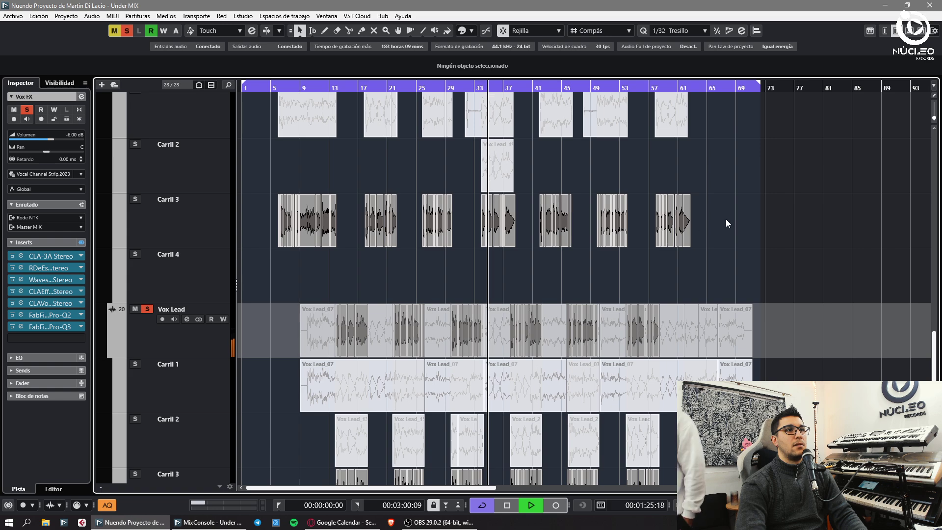
{"action": "left_click_drag", "start_coordinate": [728, 224], "coordinate": [175, 256]}
{"action": "scroll", "coordinate": [816, 332], "scroll_direction": "down", "scroll_amount": 4}
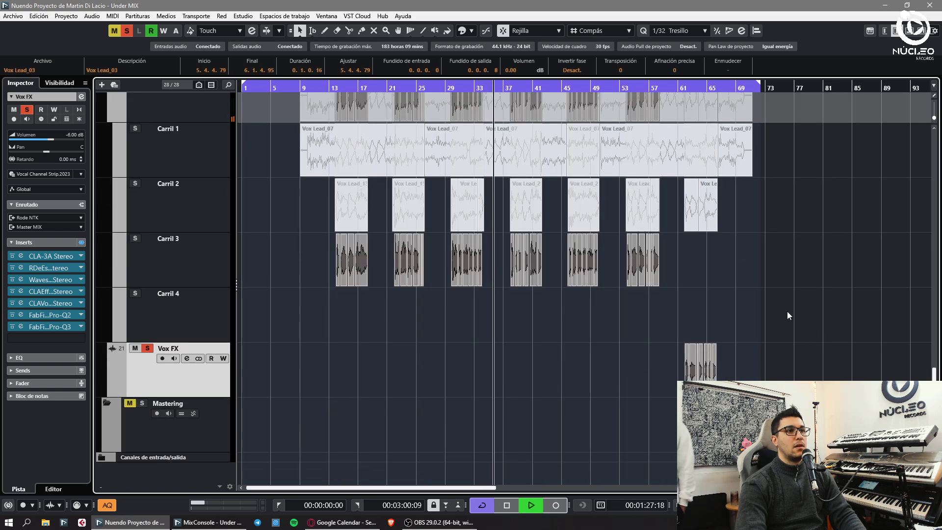
{"action": "left_click_drag", "start_coordinate": [787, 314], "coordinate": [292, 271]}
{"action": "key", "text": "h"}
{"action": "key", "text": "h"}
{"action": "key", "text": "h"}
{"action": "key", "text": "h"}
{"action": "key", "text": "h"}
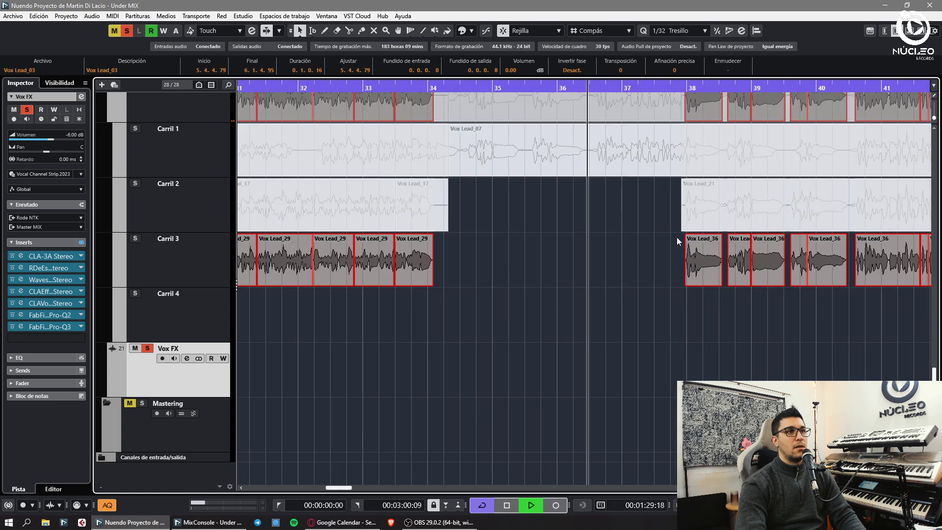
{"action": "key", "text": "h"}
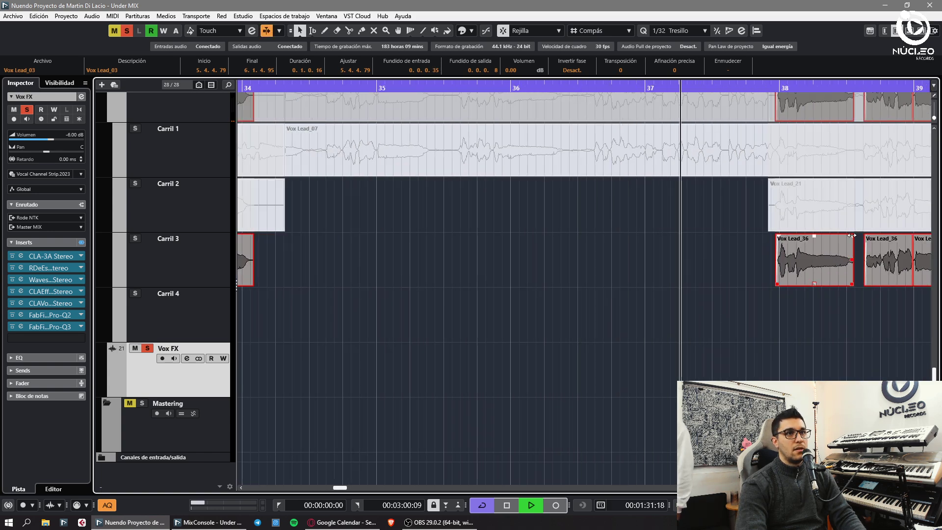
Listen to the faded vocal clips in solo from bar 38 to bar 47, deselect them and stop the playback
{"action": "key", "text": "g"}
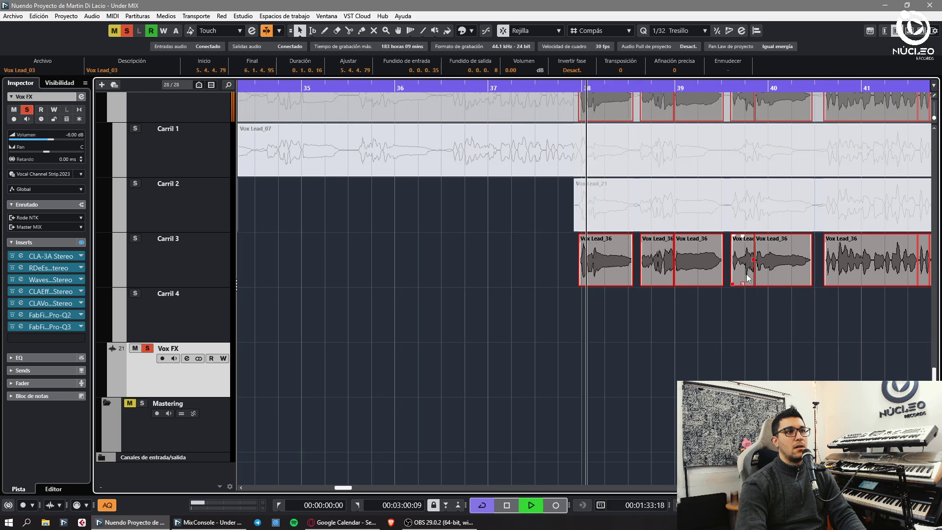
{"action": "key", "text": "g"}
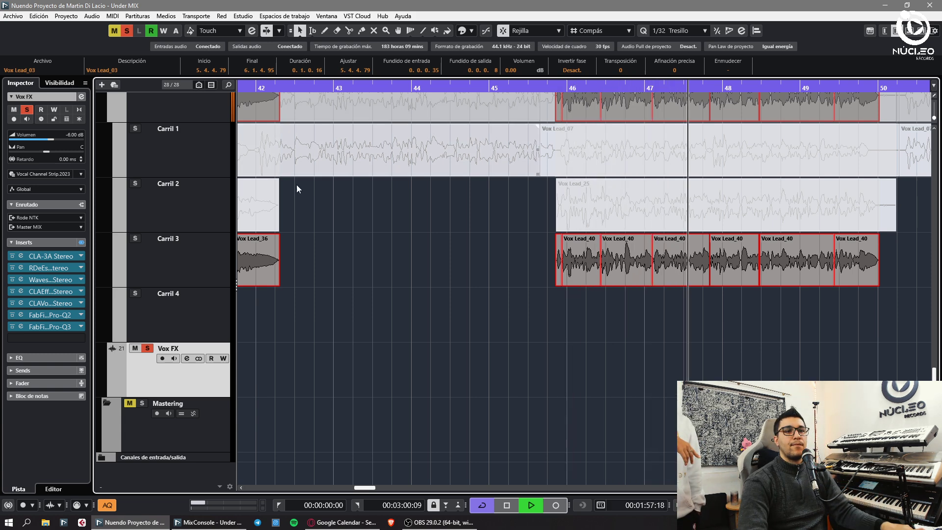
{"action": "left_click", "coordinate": [655, 344]}
{"action": "key", "text": "space"}
{"action": "key", "text": "g"}
{"action": "key", "text": "g"}
{"action": "key", "text": "g"}
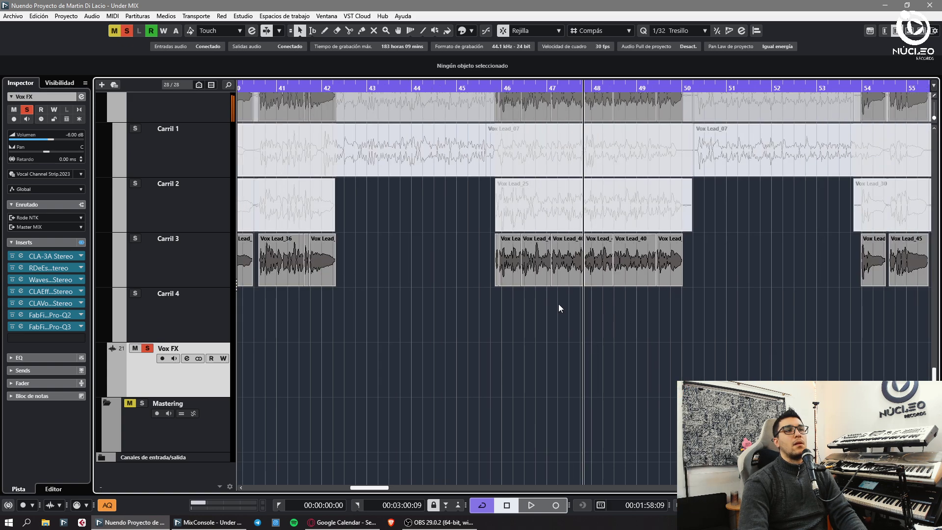
In Waves Tune on the first Vox Lead track, raise the last two notes of the phrase ending near bar 46, replay them and close the plugin
{"action": "left_click", "coordinate": [489, 89]}
{"action": "scroll", "coordinate": [577, 270], "scroll_direction": "up", "scroll_amount": 4}
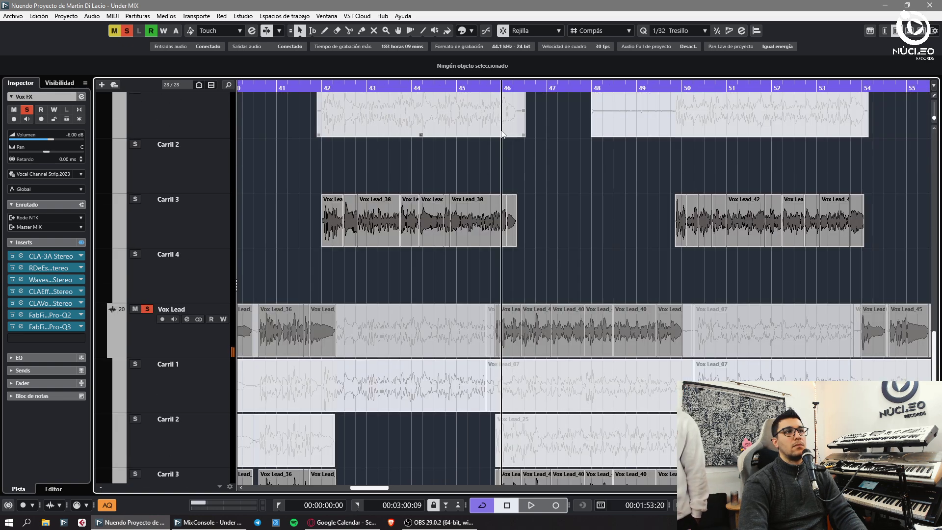
{"action": "left_click", "coordinate": [456, 88]}
{"action": "left_click", "coordinate": [191, 227]}
{"action": "key", "text": "space"}
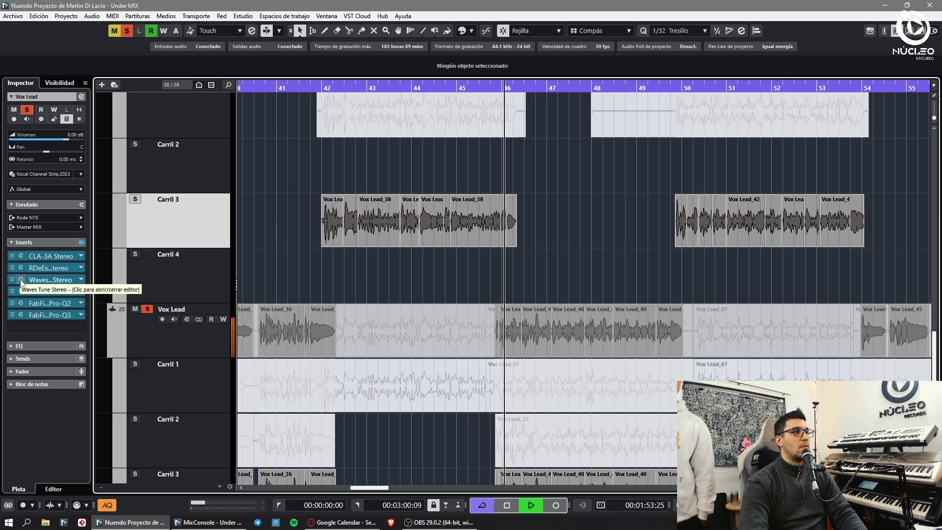
{"action": "left_click", "coordinate": [34, 276]}
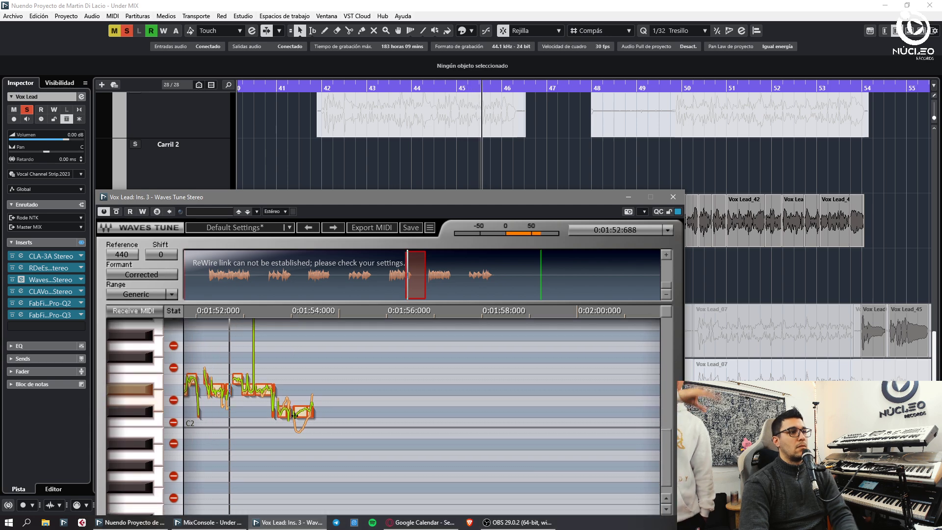
{"action": "key", "text": "space"}
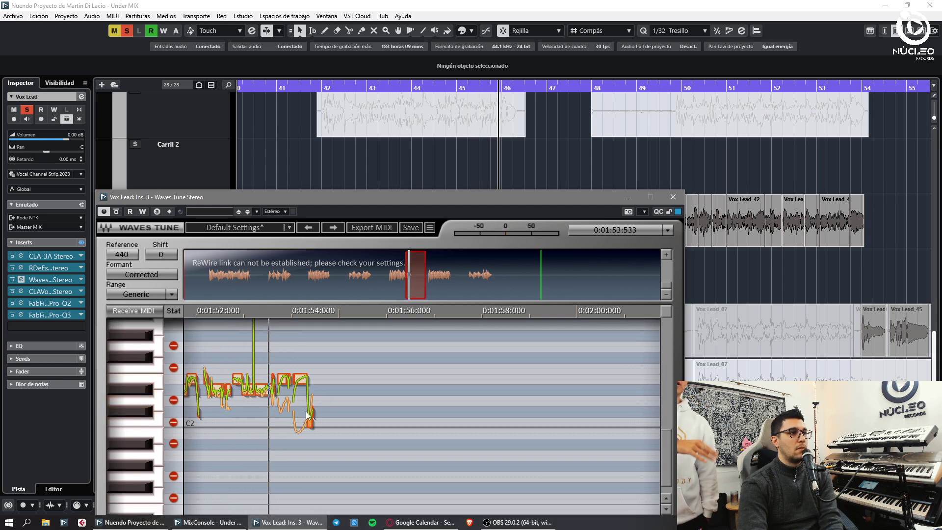
{"action": "key", "text": "space"}
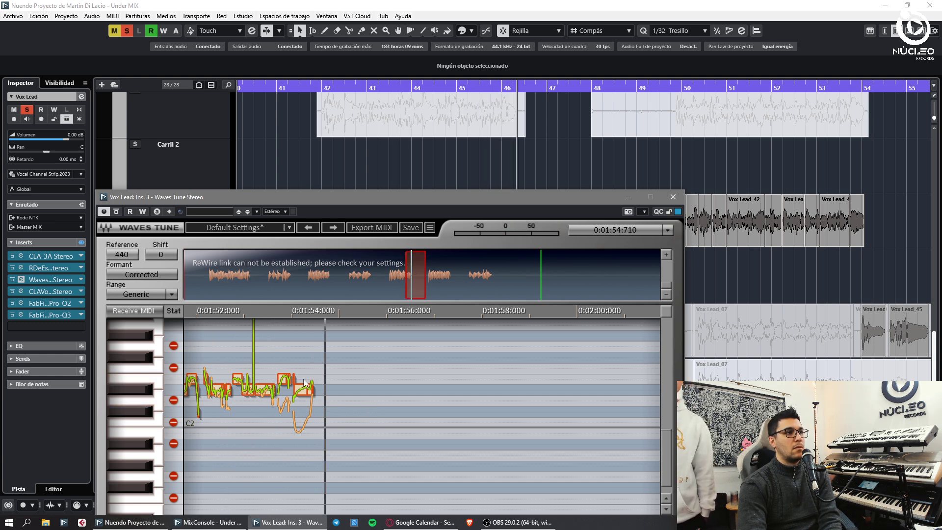
{"action": "key", "text": "space"}
{"action": "left_click", "coordinate": [673, 197]}
Replay from just before bar 44 and turn off all solos to hear the vocals in the full mix
{"action": "left_click", "coordinate": [409, 87]}
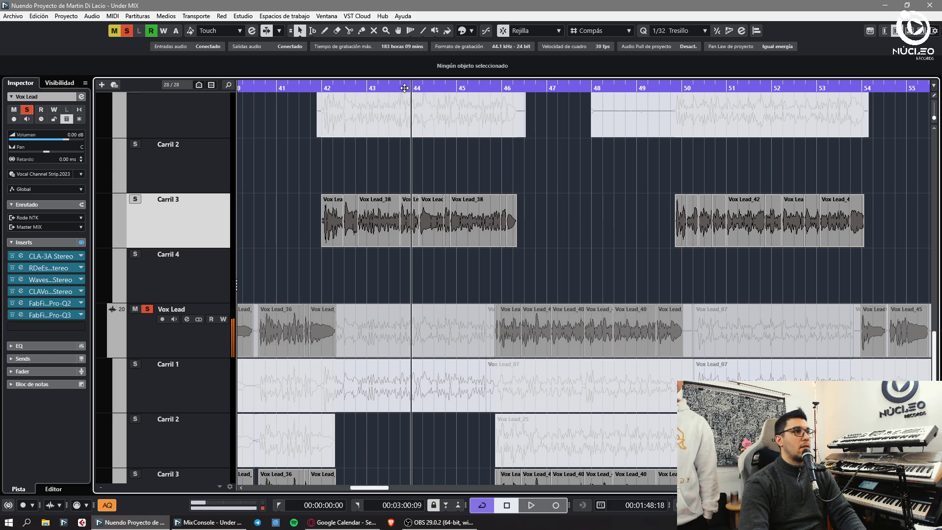
{"action": "key", "text": "space"}
{"action": "left_click", "coordinate": [127, 31]}
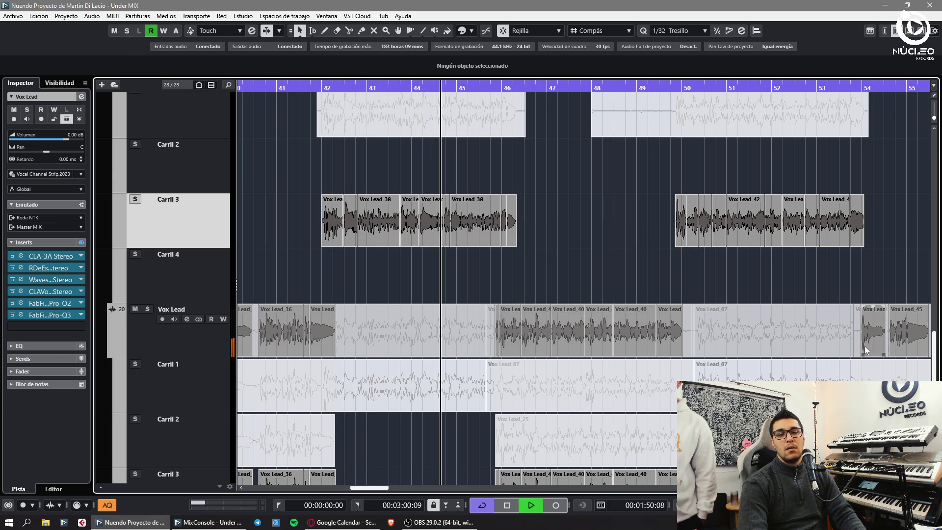
In Waves Tune on the Vox Lead track, lower the phrase's second-to-last note one semitone, raise the last to E2 and replay them
{"action": "left_click", "coordinate": [21, 279]}
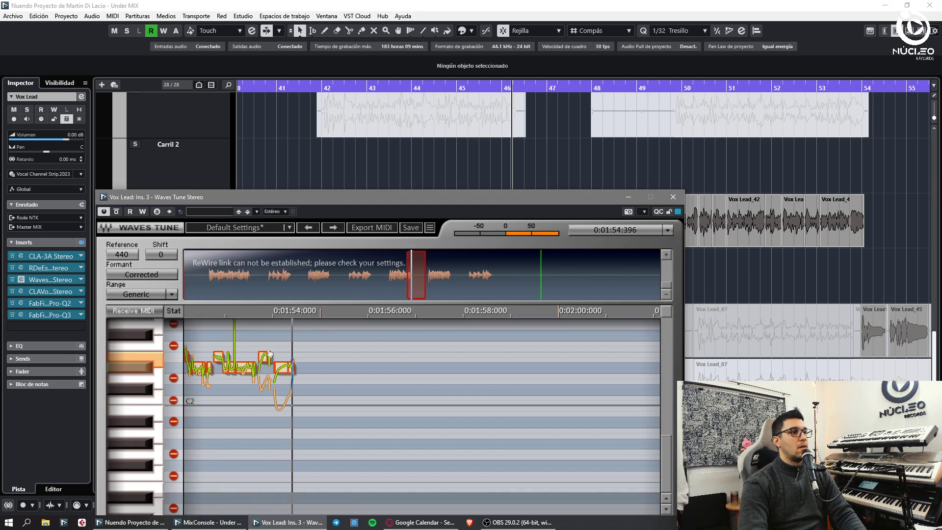
{"action": "key", "text": "space"}
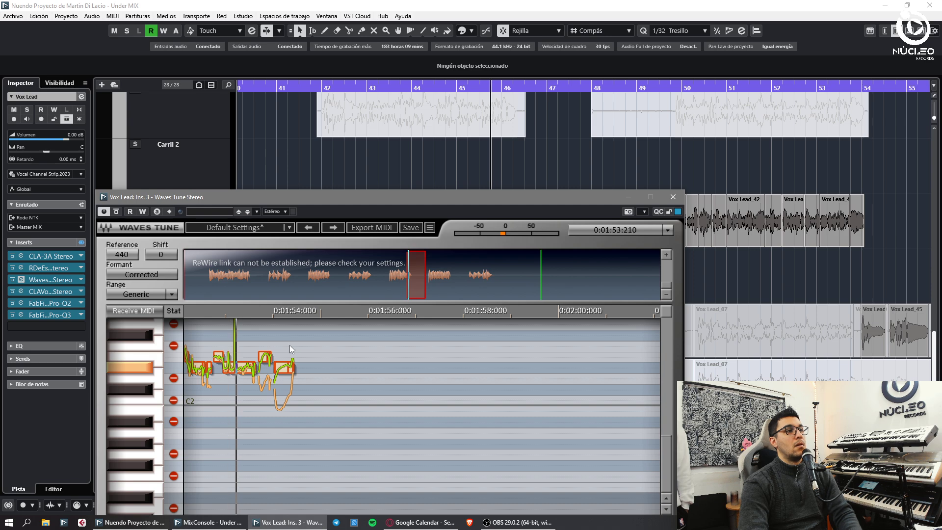
{"action": "key", "text": "space"}
{"action": "left_click_drag", "start_coordinate": [281, 367], "coordinate": [282, 357]}
{"action": "key", "text": "KP_Subtract"}
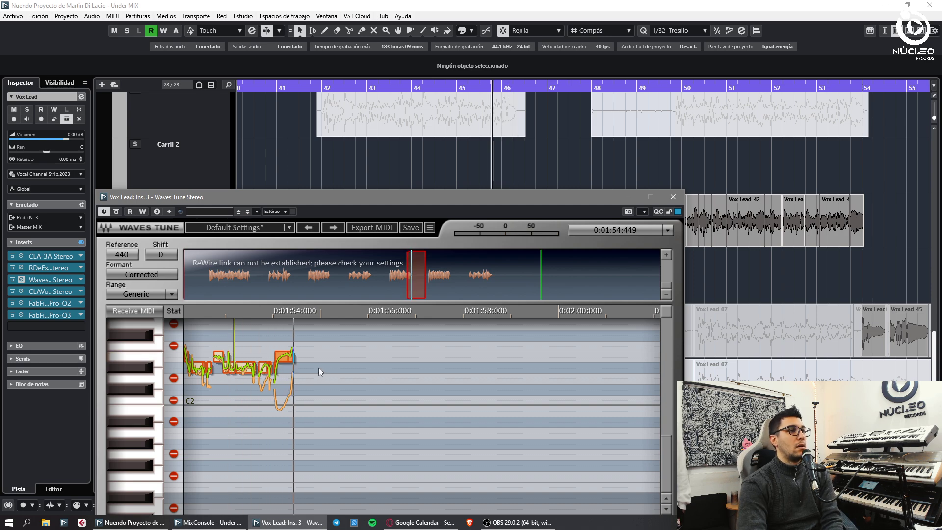
{"action": "key", "text": "space"}
Set the last note's correction Speed to 15 ms and Note Transition to 9 ms, replaying the phrase ending near bar 46
{"action": "left_click_drag", "start_coordinate": [273, 196], "coordinate": [290, 101]}
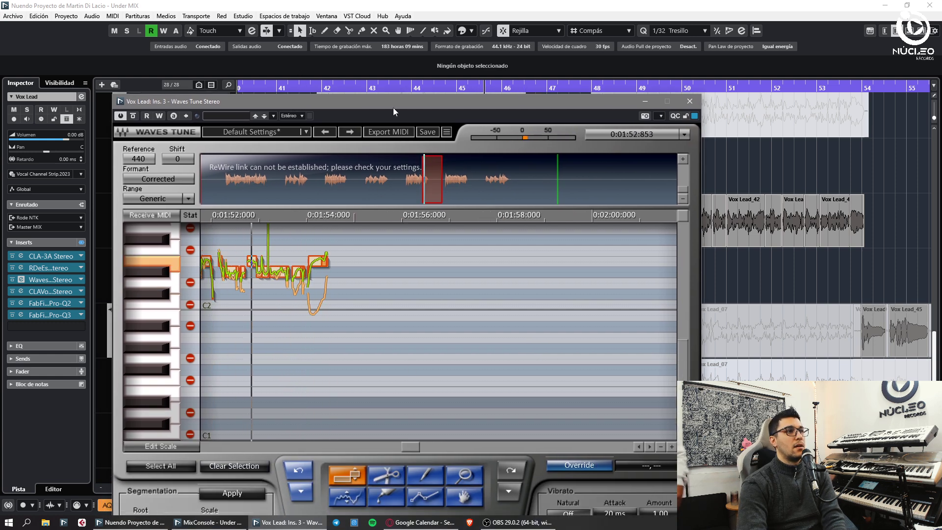
{"action": "left_click_drag", "start_coordinate": [392, 100], "coordinate": [390, 23]}
{"action": "left_click_drag", "start_coordinate": [350, 459], "coordinate": [358, 432]}
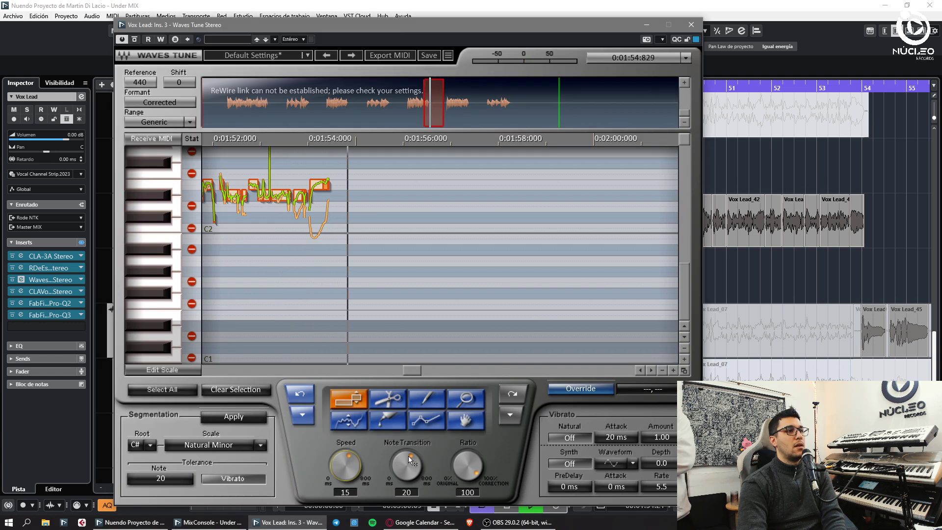
{"action": "left_click_drag", "start_coordinate": [409, 456], "coordinate": [400, 425]}
{"action": "key", "text": "space"}
{"action": "key", "text": "space"}
{"action": "left_click", "coordinate": [319, 183]}
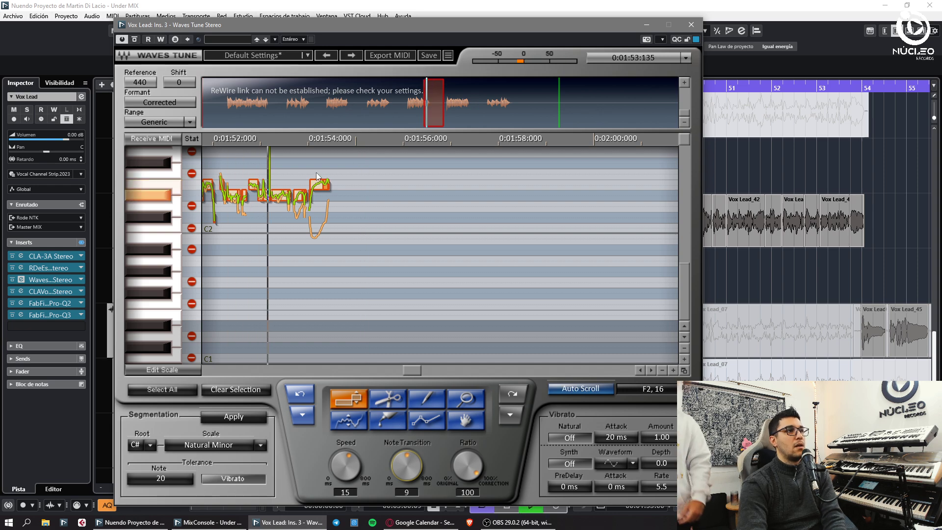
{"action": "key", "text": "space"}
{"action": "key", "text": "space"}
Audition C#2, lower the phrase's last note three semitones to C#2, replay the ending and close Waves Tune
{"action": "left_click", "coordinate": [153, 218]}
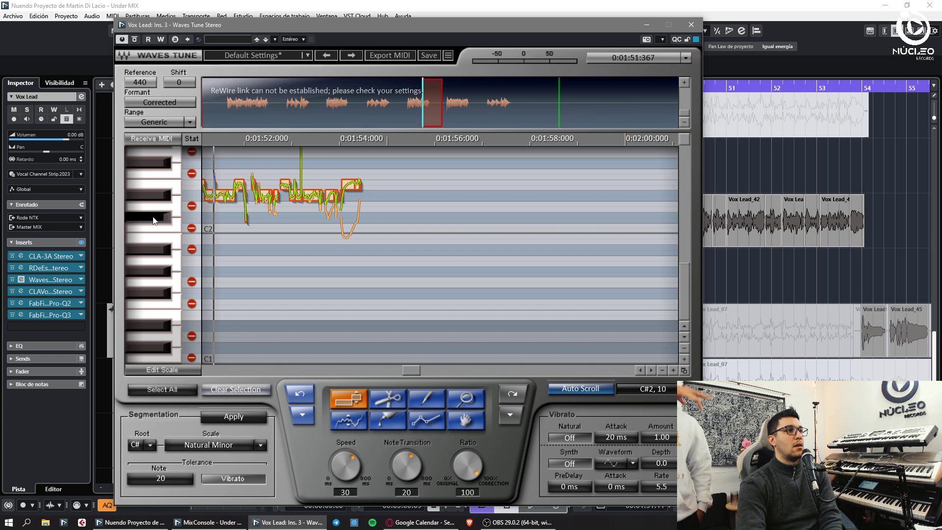
{"action": "left_click_drag", "start_coordinate": [341, 173], "coordinate": [390, 189]}
{"action": "key", "text": "Down"}
{"action": "key", "text": "Down"}
{"action": "key", "text": "Down"}
{"action": "key", "text": "space"}
{"action": "left_click", "coordinate": [405, 174]}
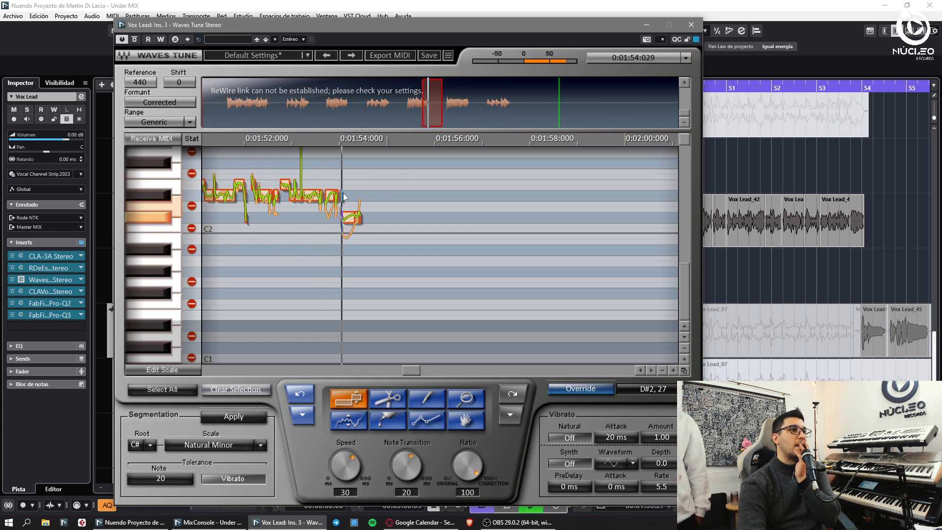
{"action": "key", "text": "space"}
{"action": "key", "text": "space"}
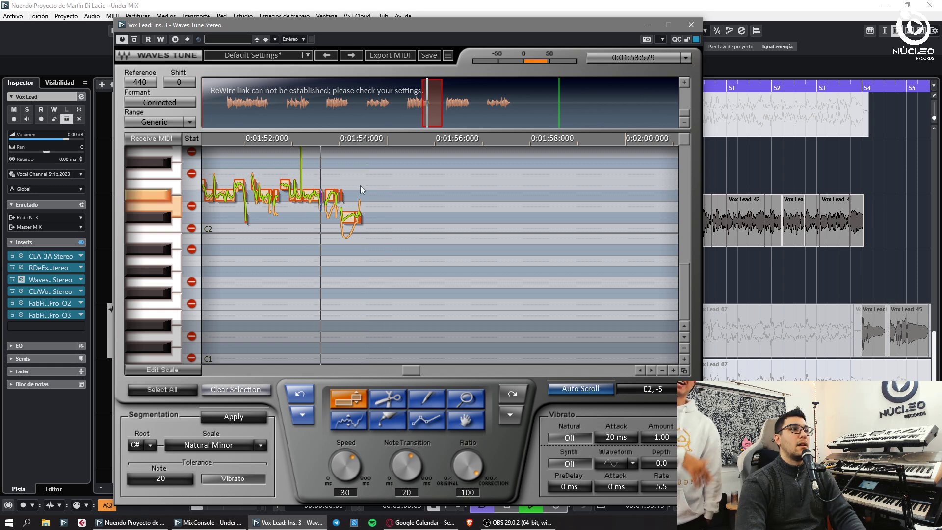
{"action": "left_click", "coordinate": [690, 25]}
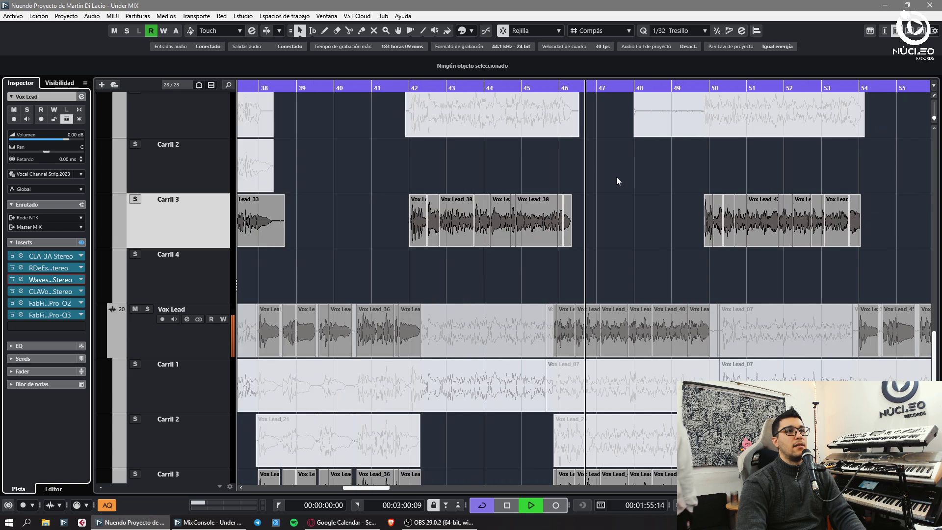
Solo the Voces folder while playback continues past bar 47, with the project view covering about bars 29 to 65
{"action": "key", "text": "g"}
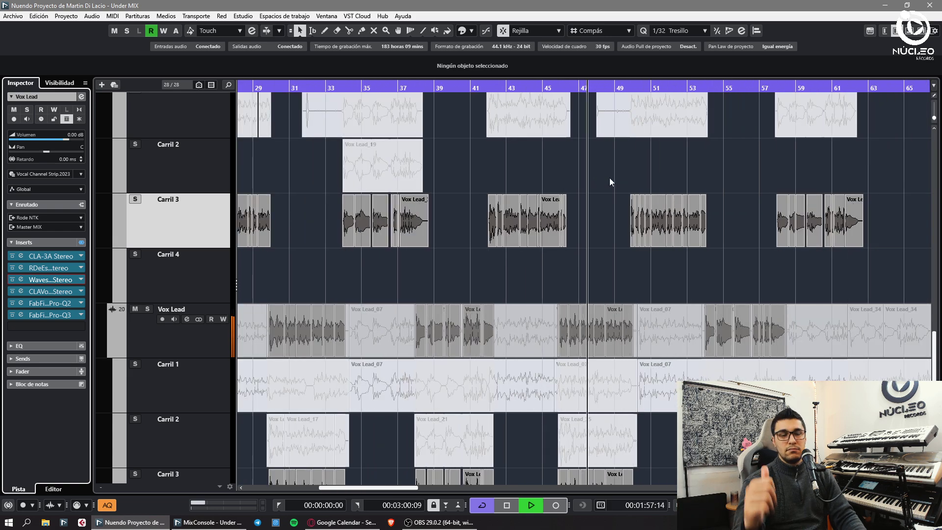
{"action": "scroll", "coordinate": [399, 145], "scroll_direction": "up", "scroll_amount": 3}
{"action": "scroll", "coordinate": [161, 131], "scroll_direction": "down", "scroll_amount": 2}
{"action": "scroll", "coordinate": [142, 146], "scroll_direction": "up", "scroll_amount": 2}
{"action": "left_click", "coordinate": [142, 137]}
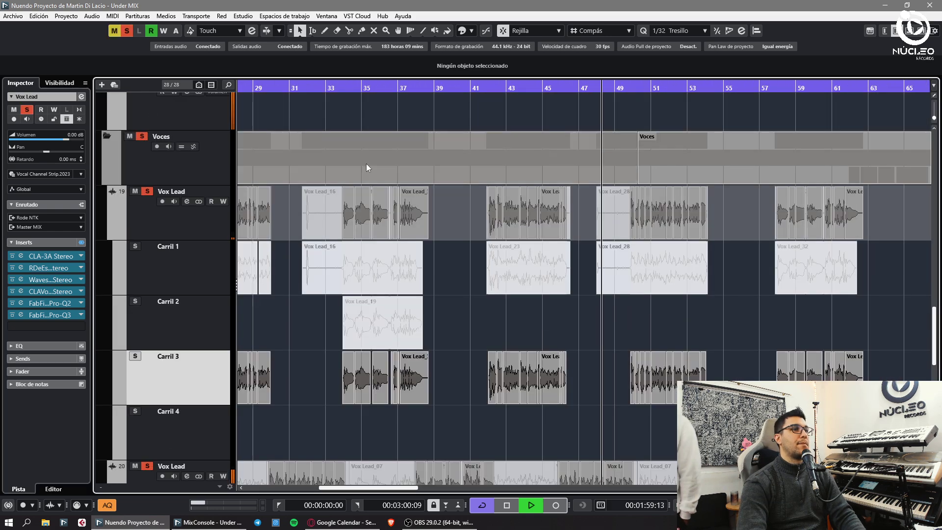